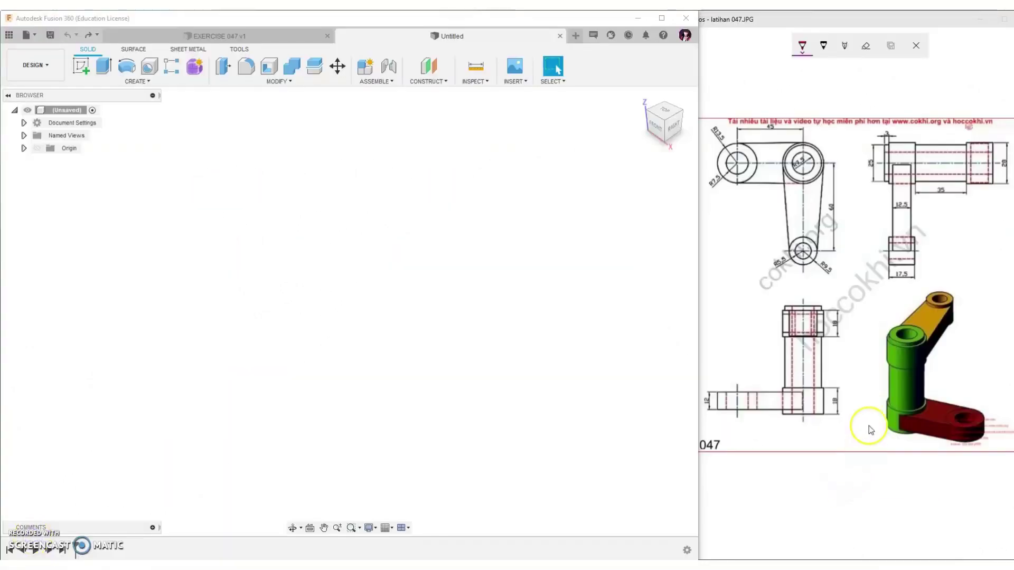
# Draw red ink ticks by the green part and the 35, 3, side-view top and both 18 dimensions.
pyautogui.click(864, 404)
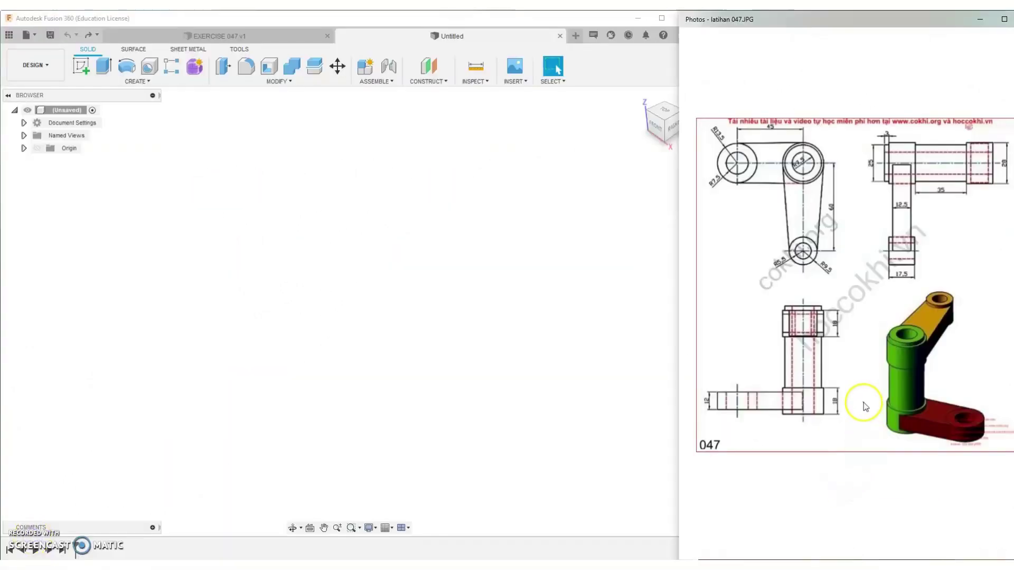
pyautogui.moveTo(864, 397); pyautogui.dragTo(882, 390)
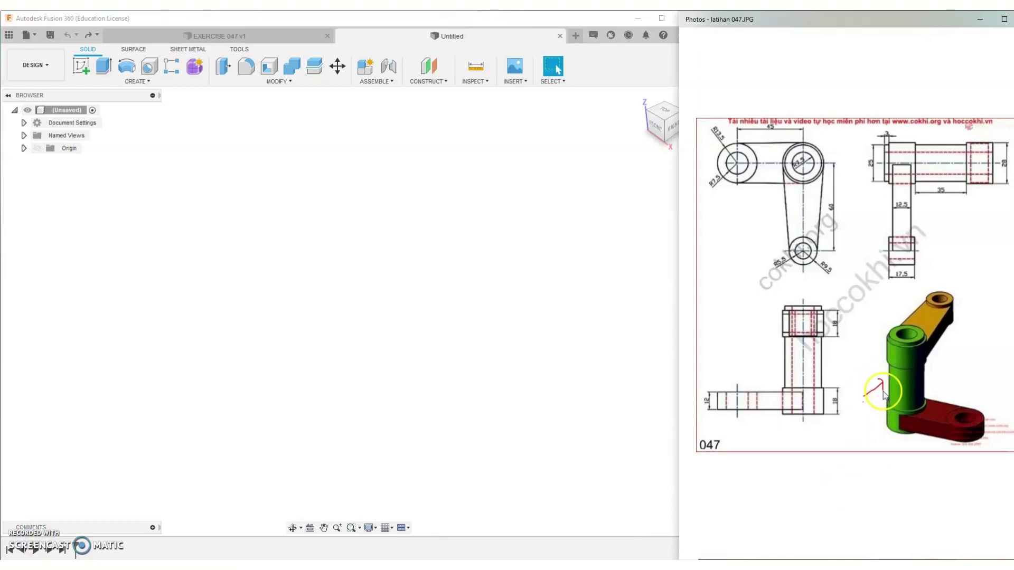
pyautogui.moveTo(948, 198); pyautogui.dragTo(956, 184)
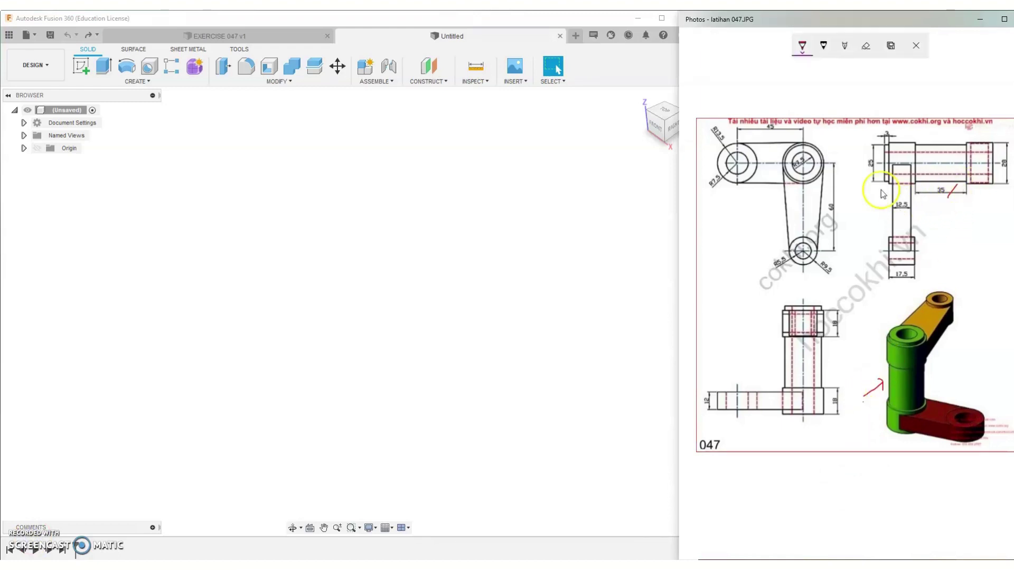
pyautogui.moveTo(866, 169); pyautogui.dragTo(876, 171)
pyautogui.moveTo(893, 132); pyautogui.dragTo(908, 121)
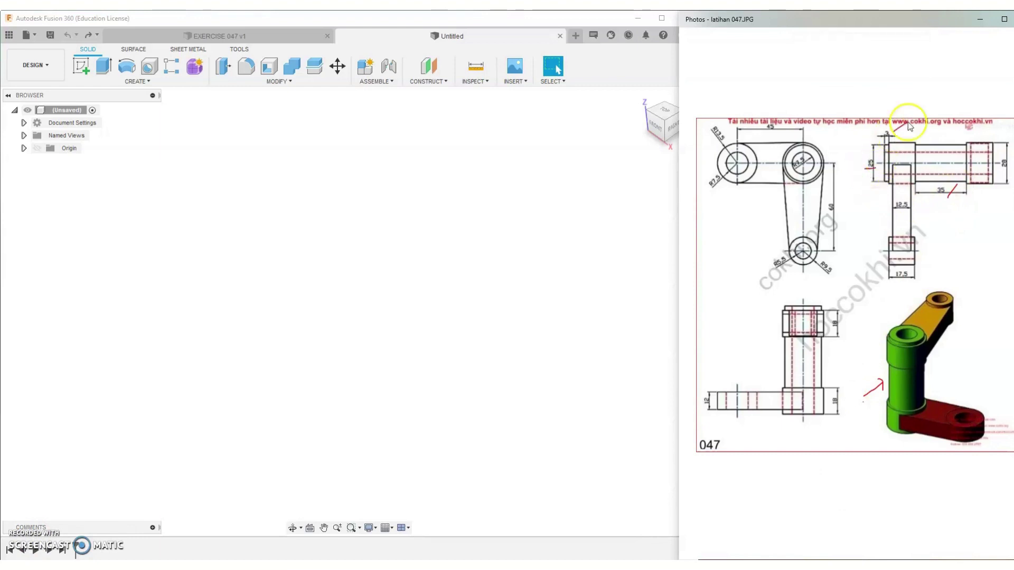
pyautogui.moveTo(834, 333); pyautogui.dragTo(845, 326)
pyautogui.moveTo(833, 413); pyautogui.dragTo(841, 402)
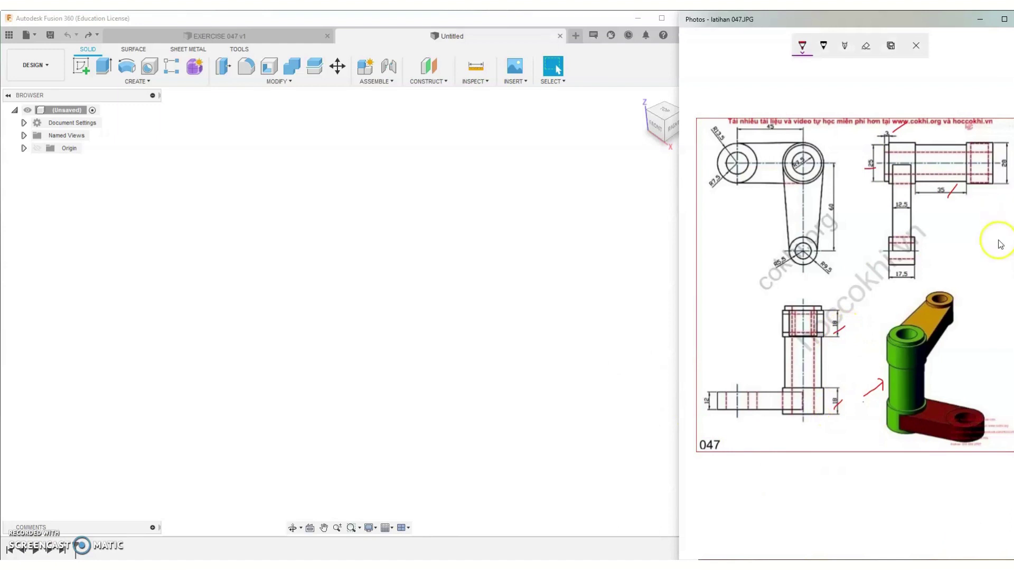
# Sketch a 25 mm circle centred on the origin on the XY plane, then finish the sketch.
pyautogui.click(81, 66)
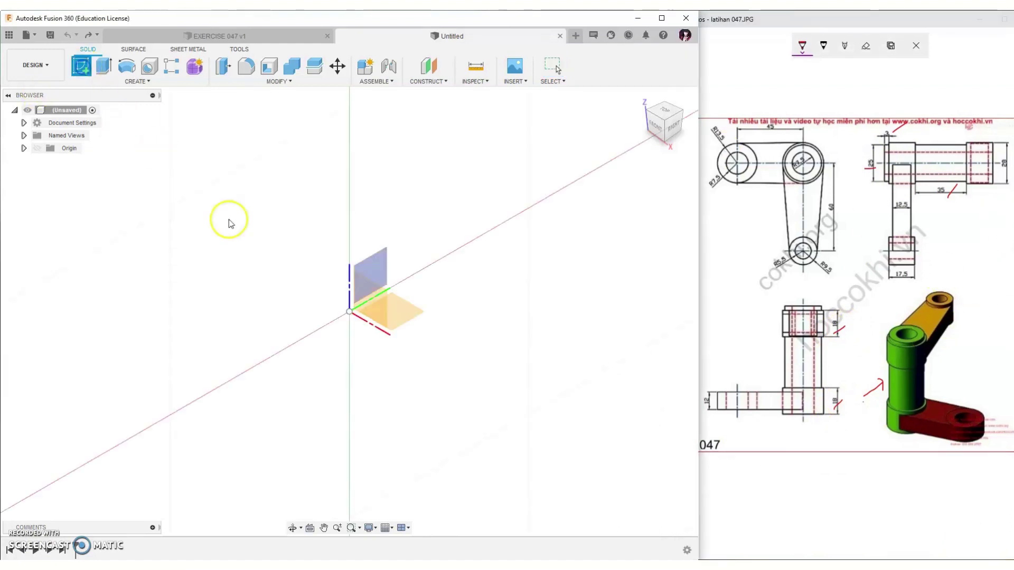
pyautogui.click(405, 317)
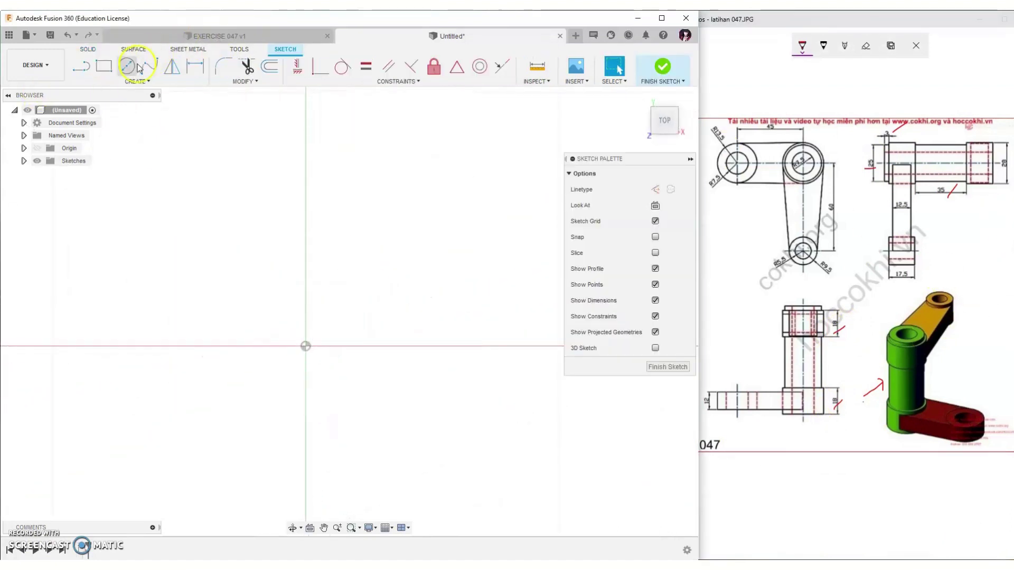
pyautogui.press('c')
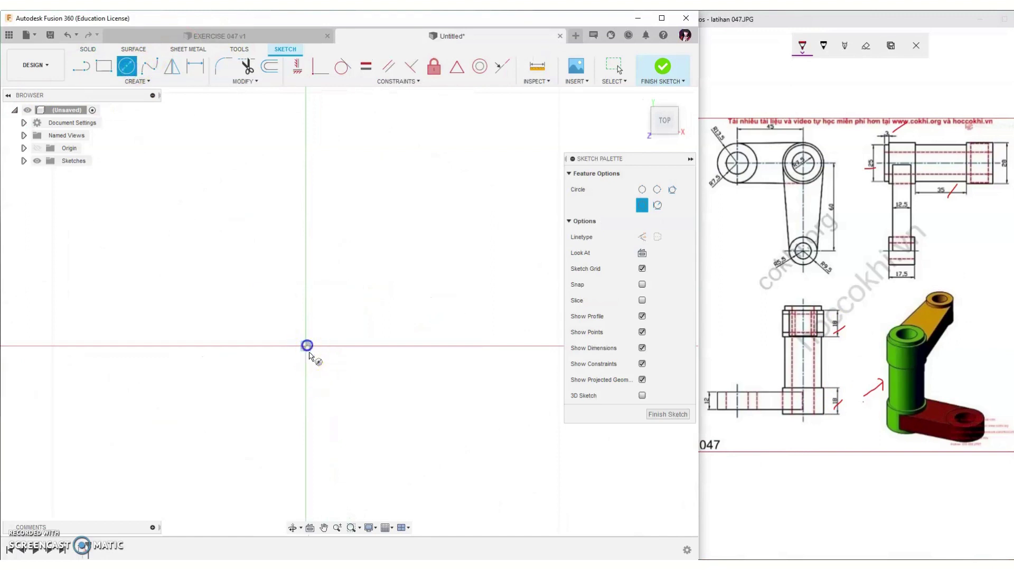
pyautogui.click(306, 346)
pyautogui.press('Tab')
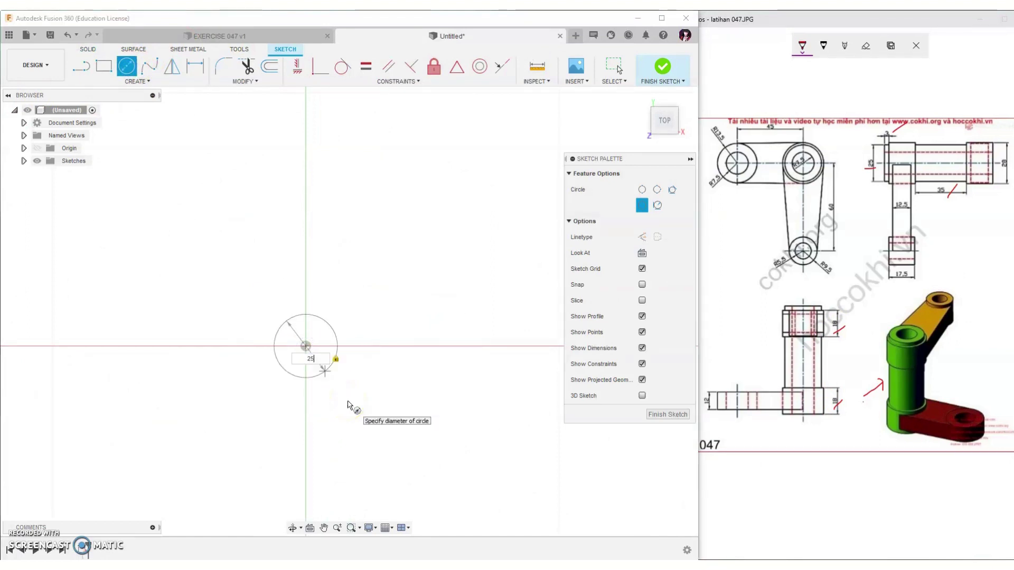
pyautogui.press('Return')
pyautogui.press('Escape')
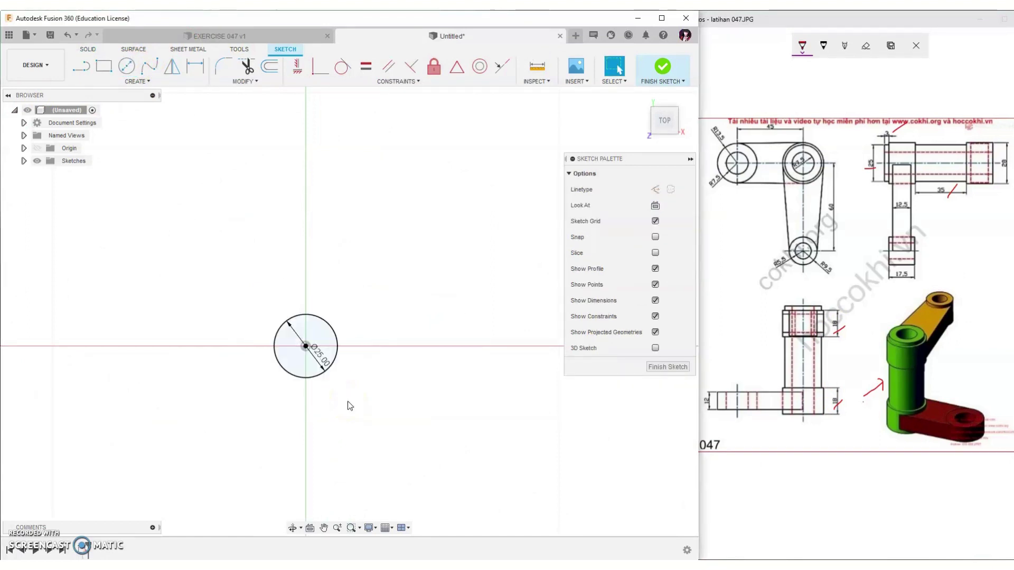
pyautogui.click(662, 66)
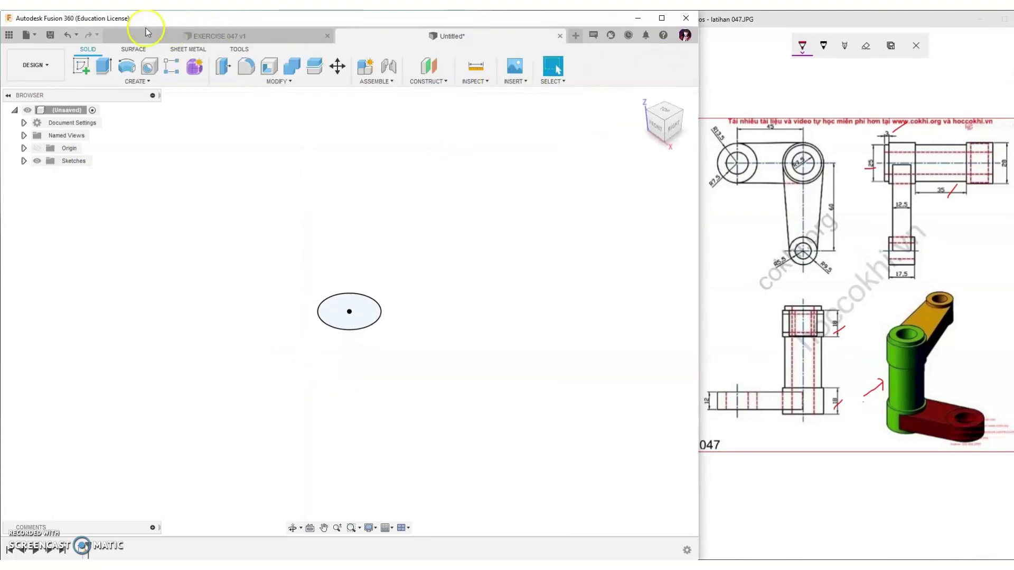
# Extrude the circle 18+18+35+3 (74 mm) as a new component.
pyautogui.click(104, 66)
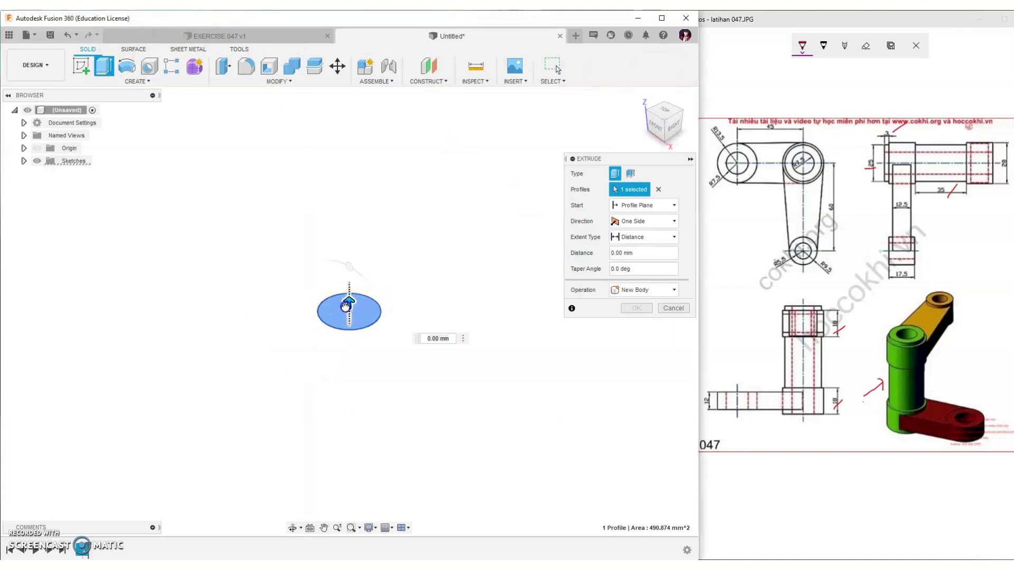
pyautogui.moveTo(354, 294); pyautogui.dragTo(350, 163)
pyautogui.write('1')
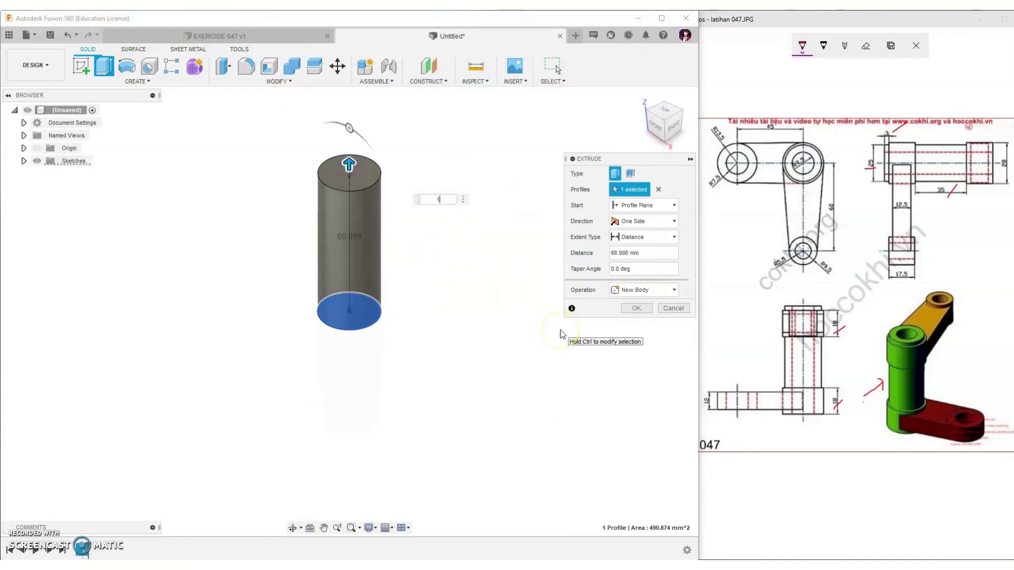
pyautogui.write('8+18')
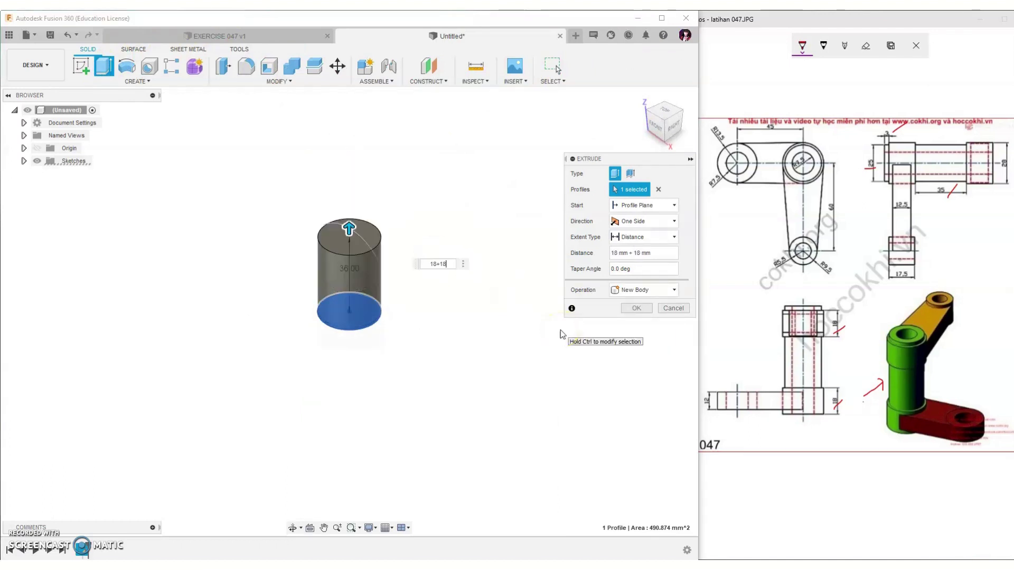
pyautogui.write('+')
pyautogui.write('35+3')
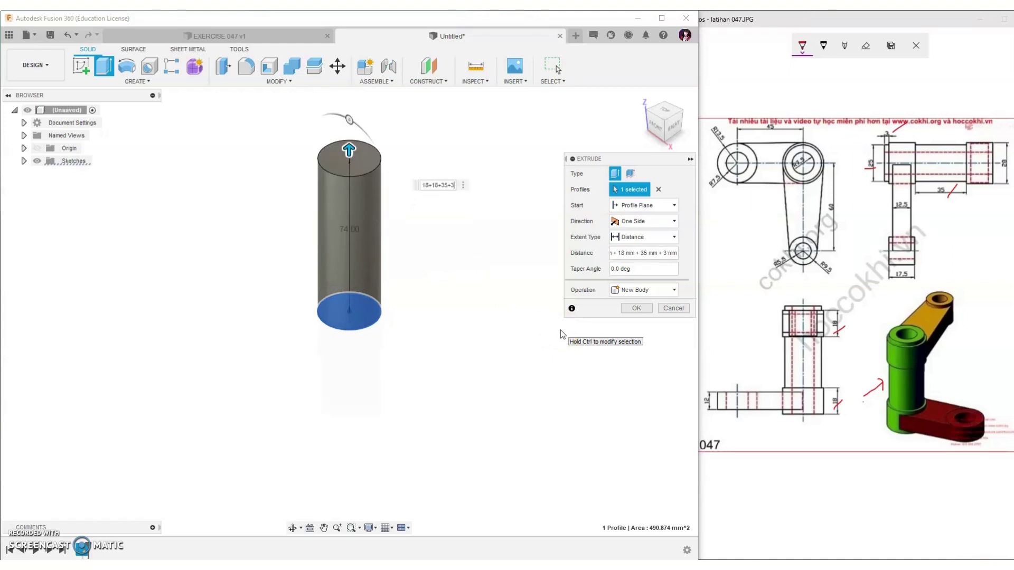
pyautogui.click(662, 290)
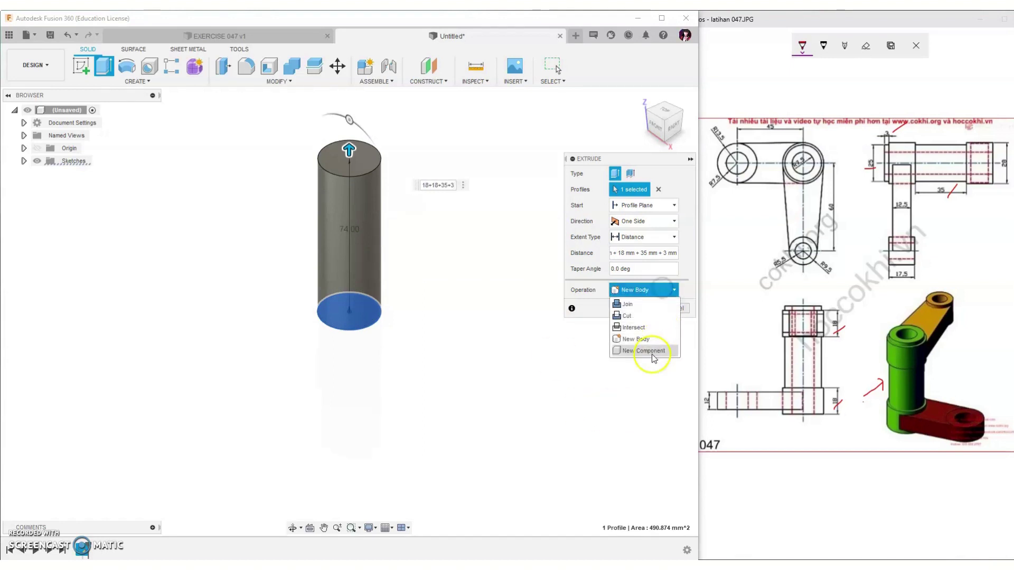
pyautogui.click(653, 352)
pyautogui.click(642, 309)
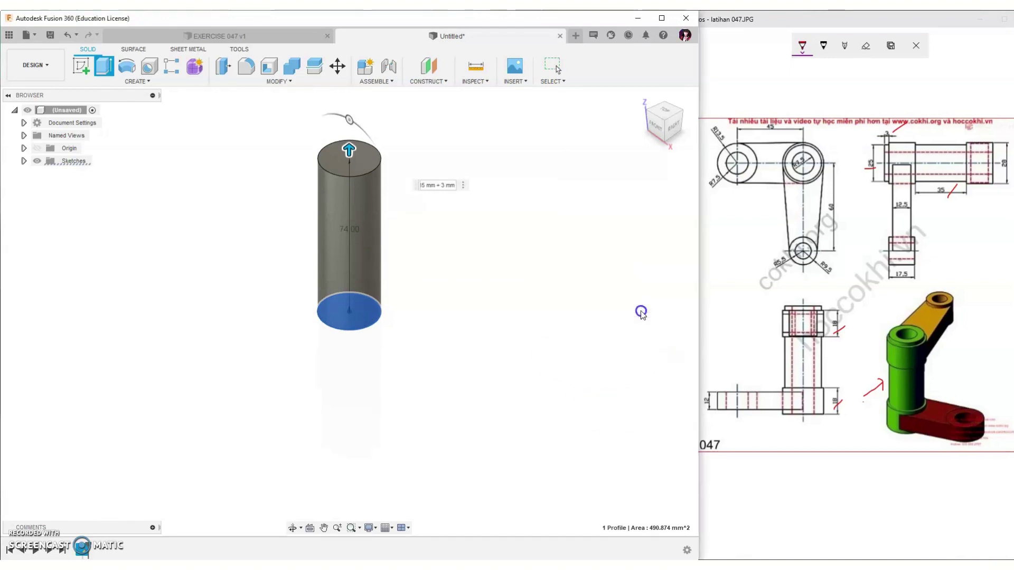
# Place a hole at the centre of the cylinder's top face.
pyautogui.moveTo(310, 170); pyautogui.dragTo(294, 251, button='middle')
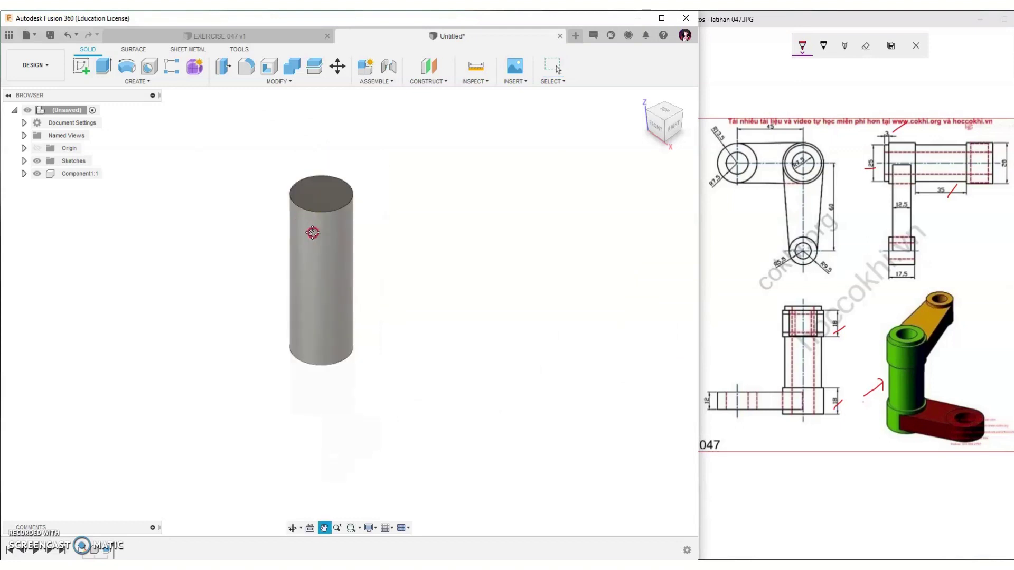
pyautogui.scroll(2, 293, 251)
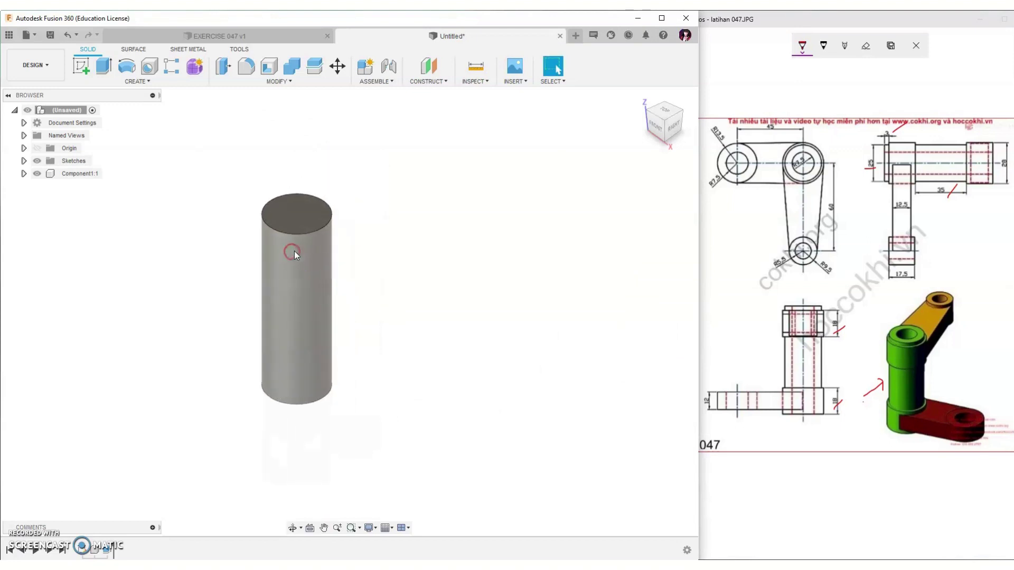
pyautogui.click(150, 66)
pyautogui.click(299, 210)
pyautogui.click(303, 224)
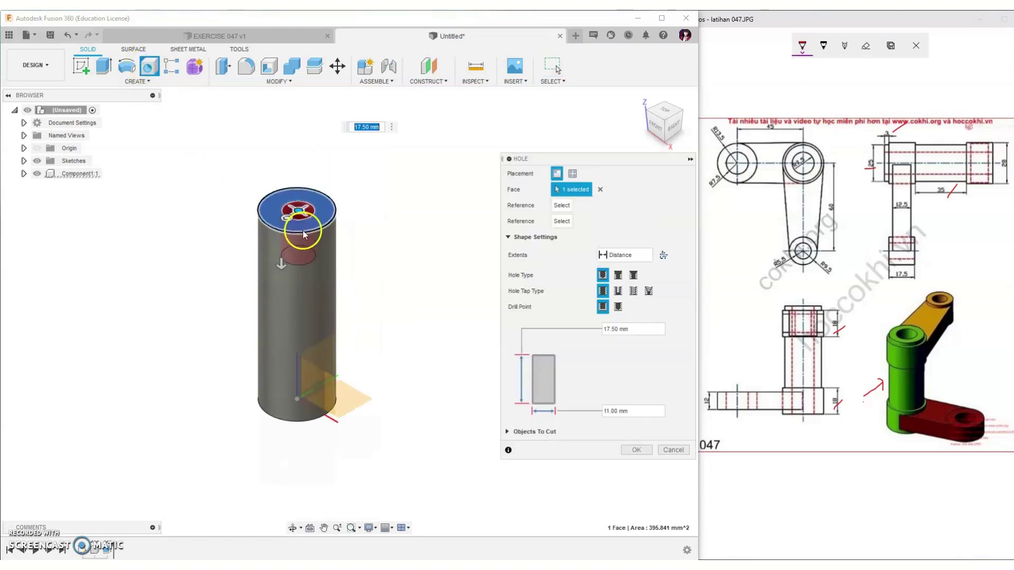
pyautogui.click(612, 415)
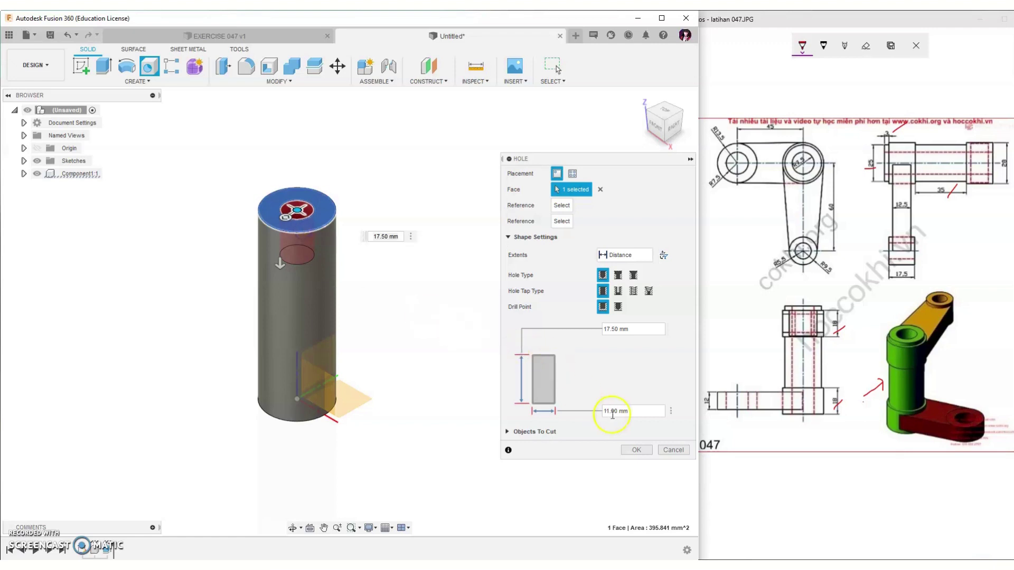
# Make the hole 15 mm (7.5×2) in diameter running through all, then orbit to view below.
pyautogui.click(640, 412)
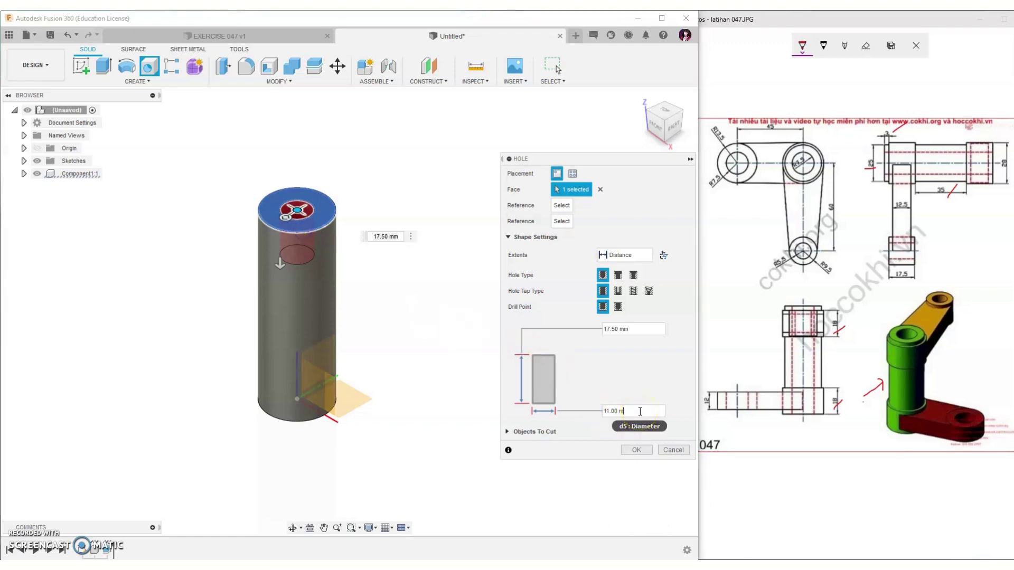
pyautogui.press('BackSpace')
pyautogui.press('BackSpace')
pyautogui.press('BackSpace')
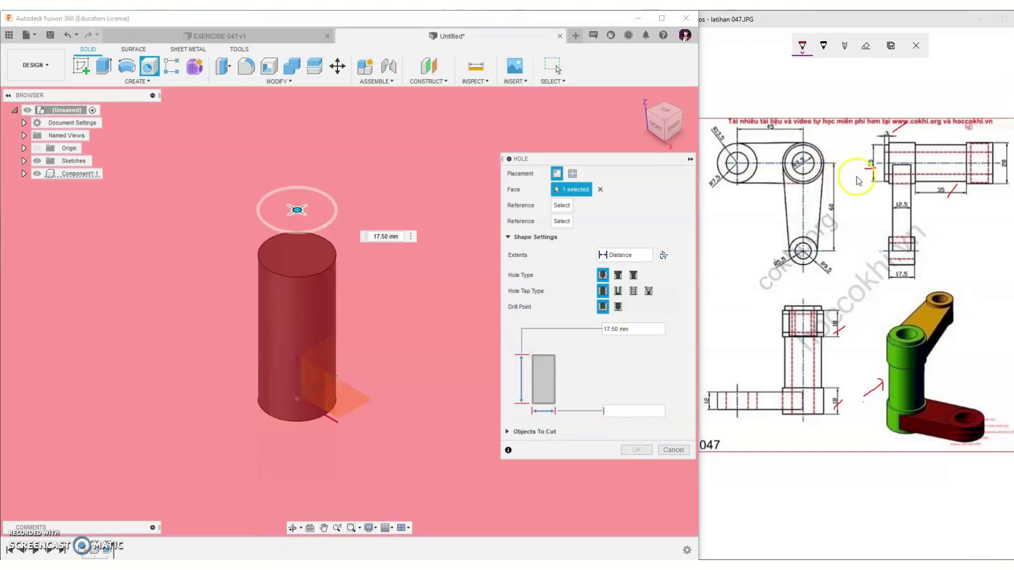
pyautogui.click(803, 174)
pyautogui.moveTo(801, 172); pyautogui.dragTo(809, 166)
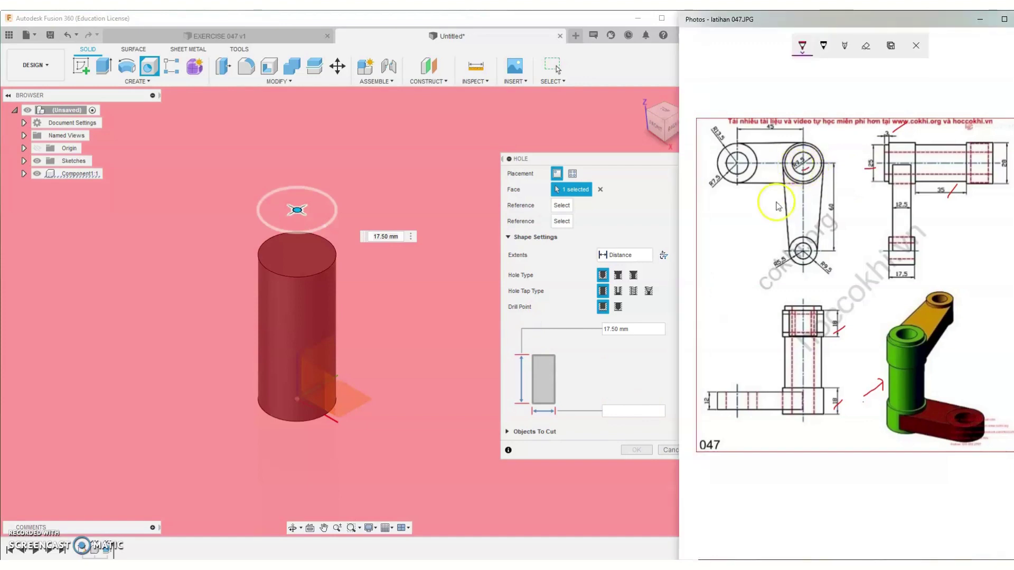
pyautogui.click(623, 412)
pyautogui.write('7')
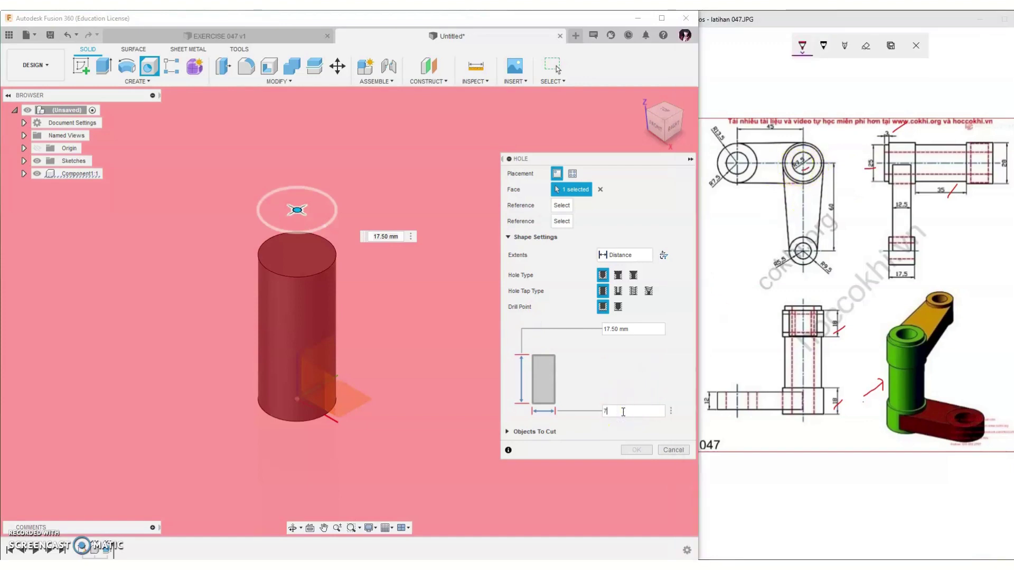
pyautogui.write('.5*2')
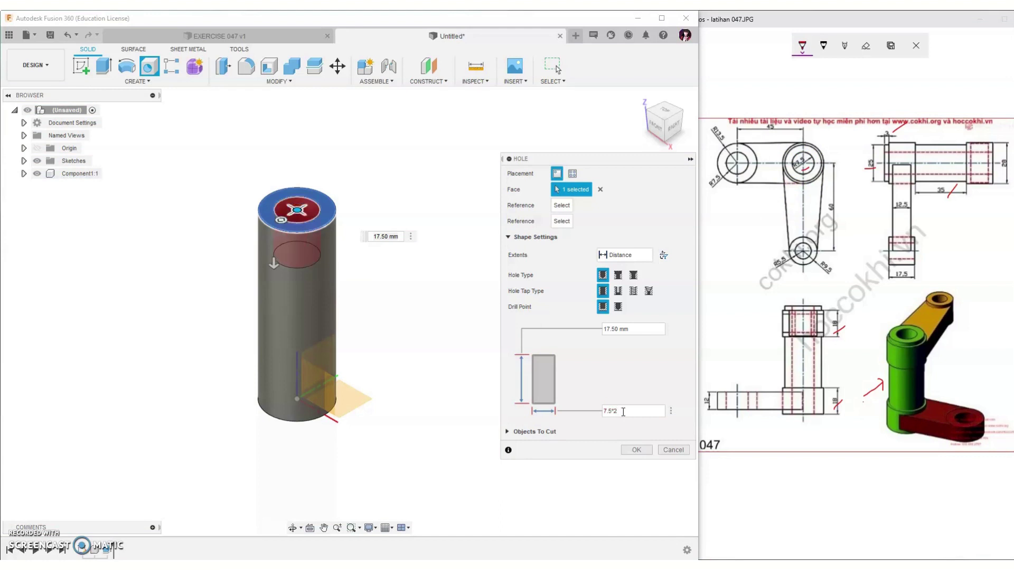
pyautogui.click(615, 255)
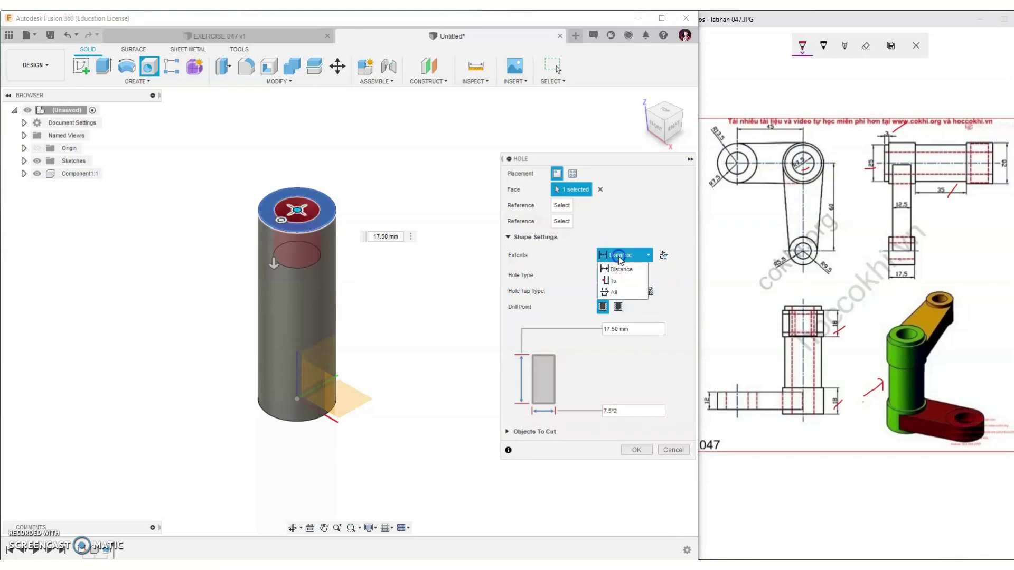
pyautogui.click(614, 292)
pyautogui.click(636, 450)
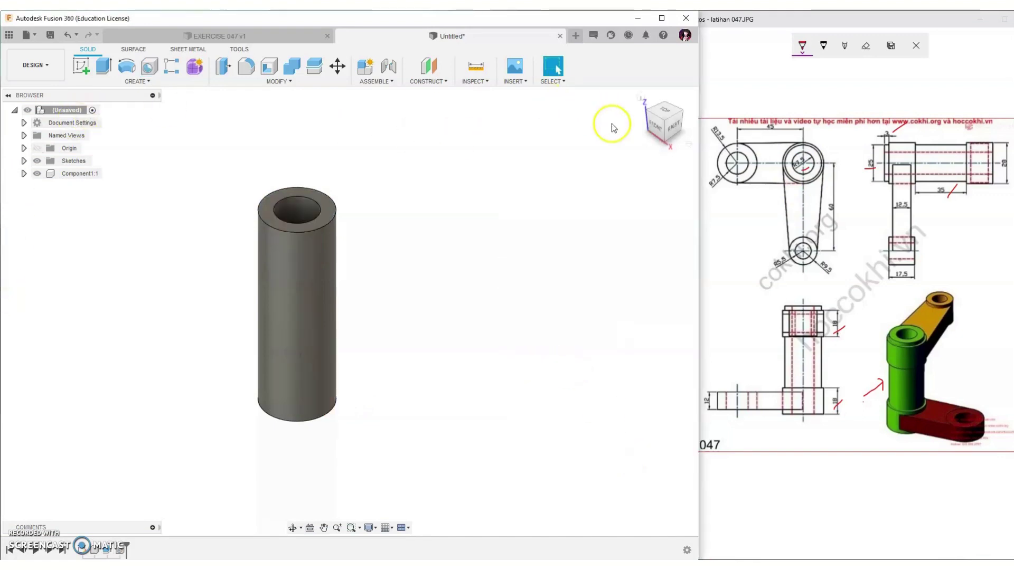
pyautogui.moveTo(661, 125)
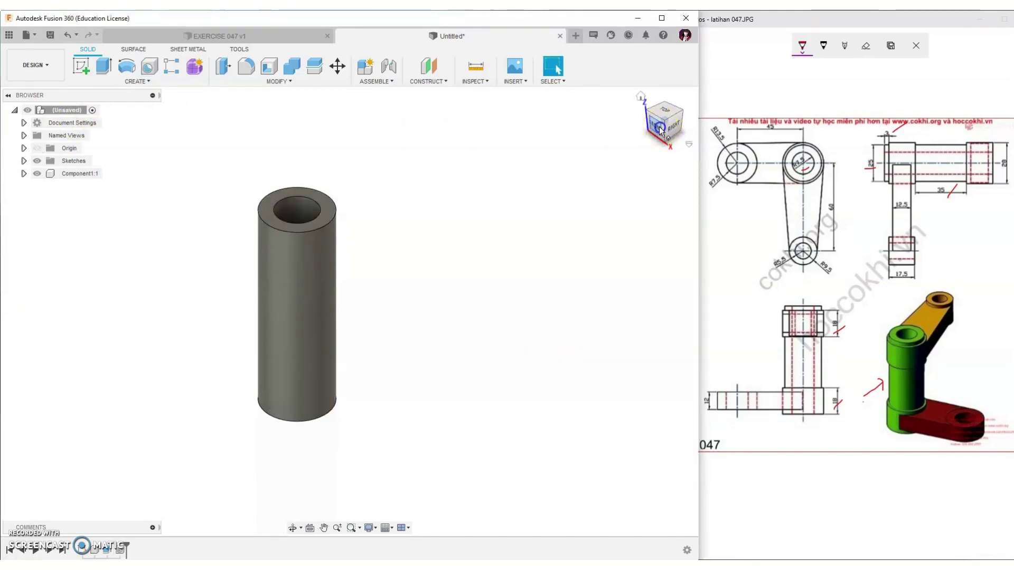
pyautogui.moveTo(660, 131); pyautogui.dragTo(72, 140)
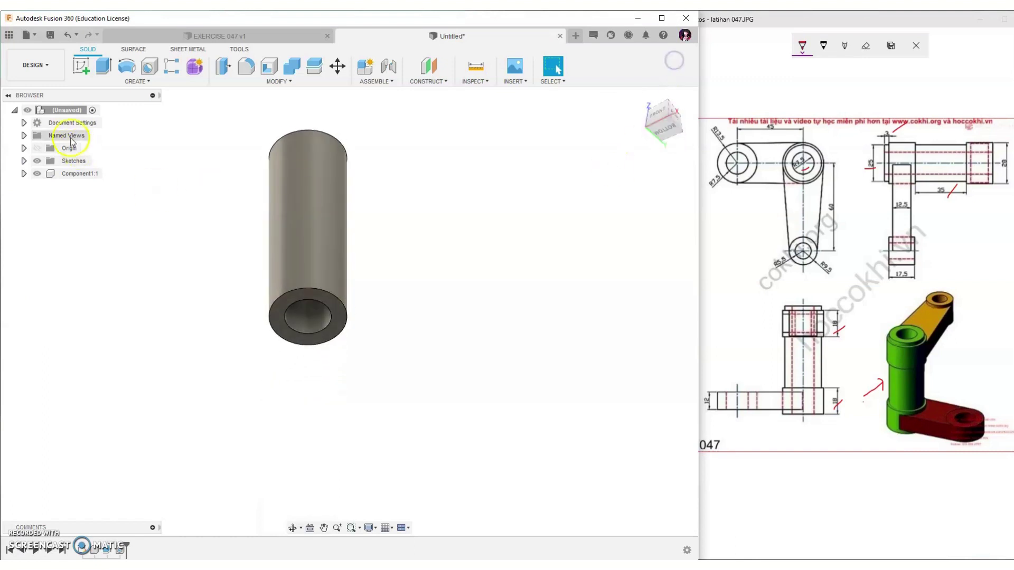
# Start a sketch on the cylinder's end face and project the ring edges into it.
pyautogui.click(81, 66)
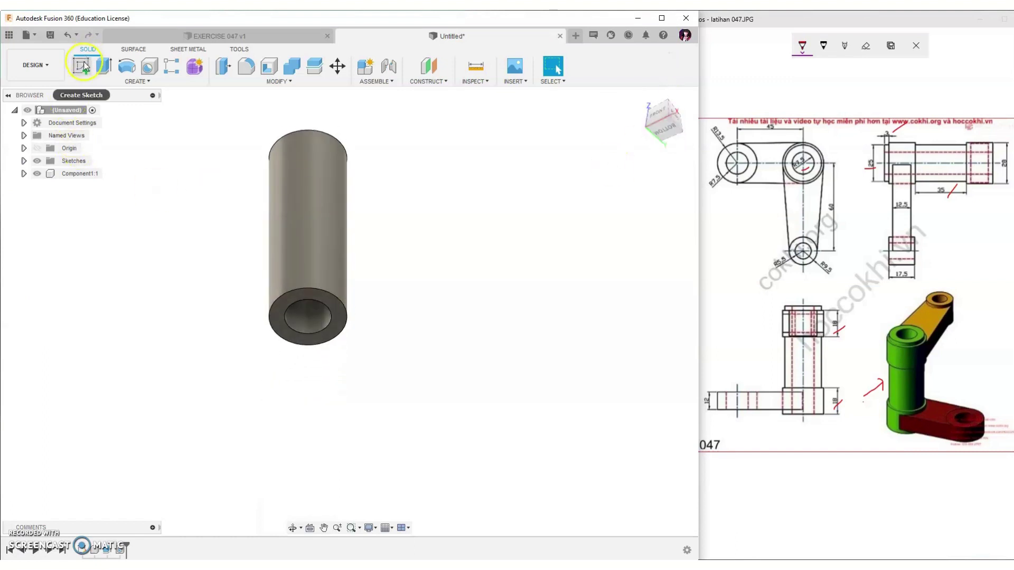
pyautogui.click(293, 297)
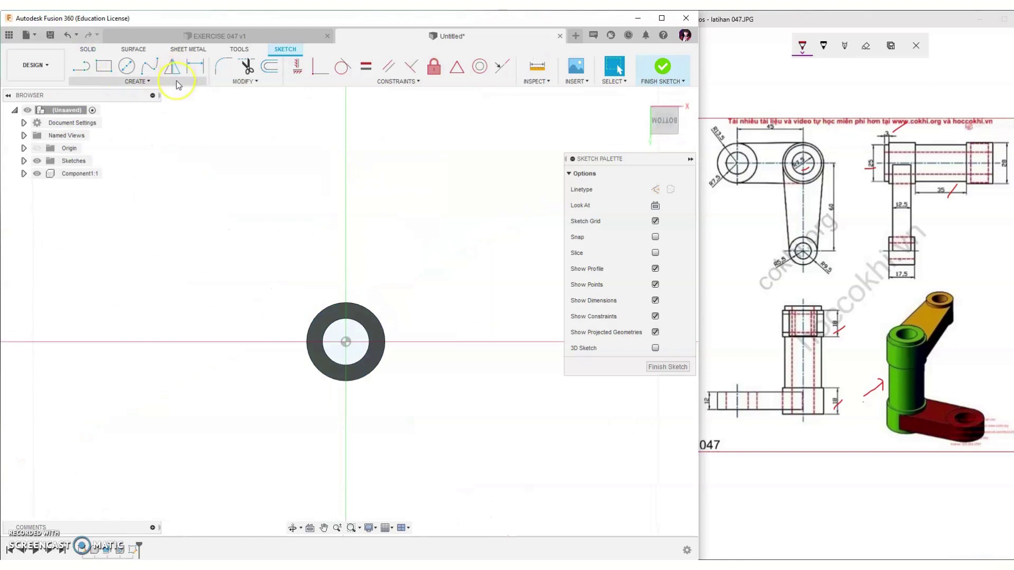
pyautogui.press('p')
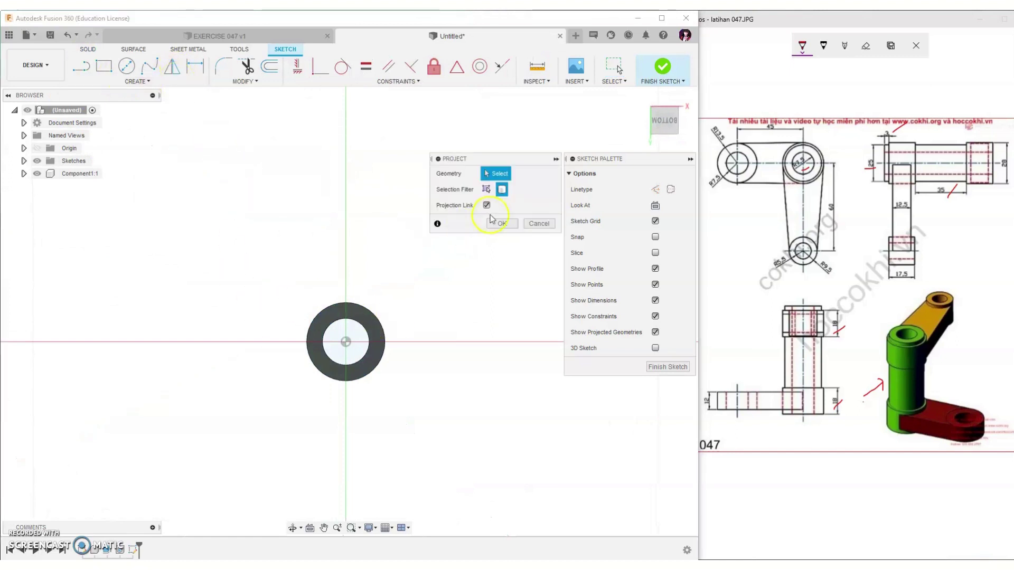
pyautogui.click(371, 317)
pyautogui.click(528, 224)
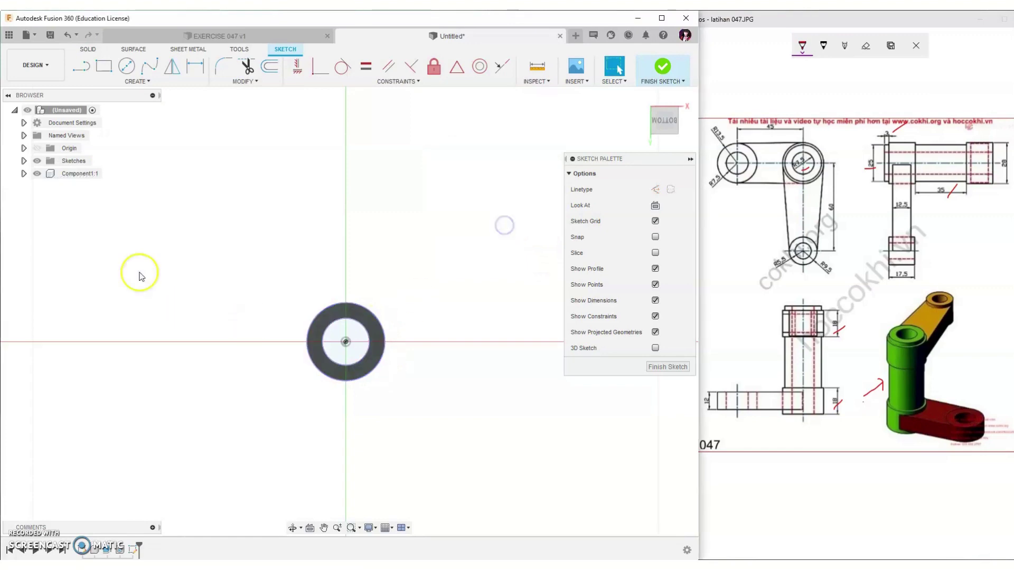
# Draw a 28 mm diameter circle centred on the ring.
pyautogui.click(125, 68)
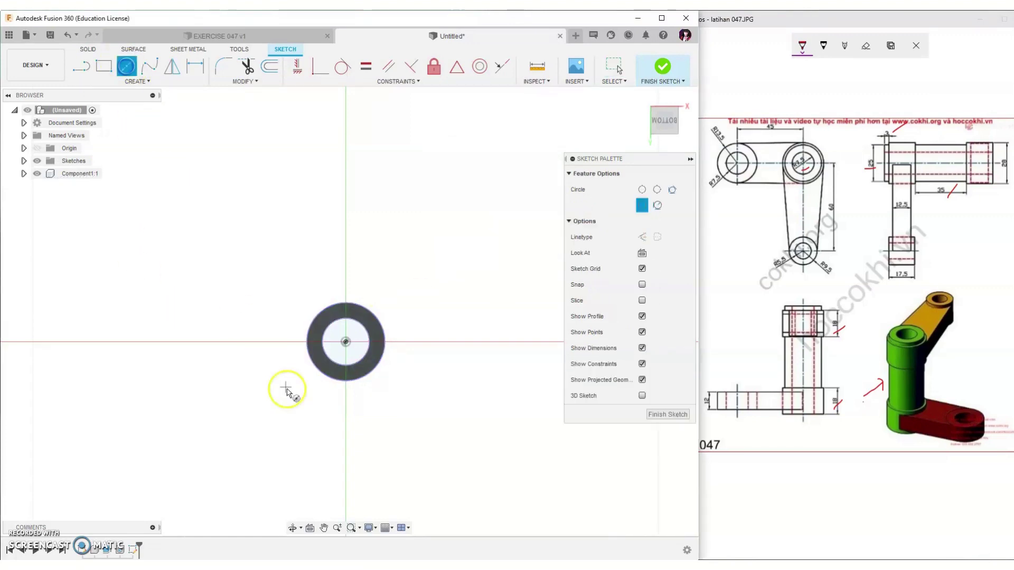
pyautogui.click(346, 341)
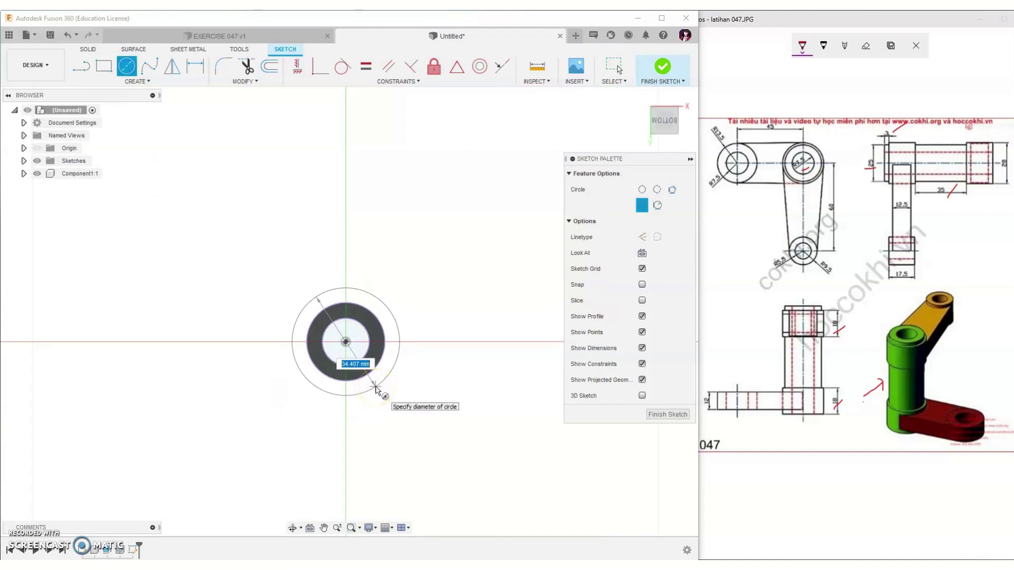
pyautogui.write('28')
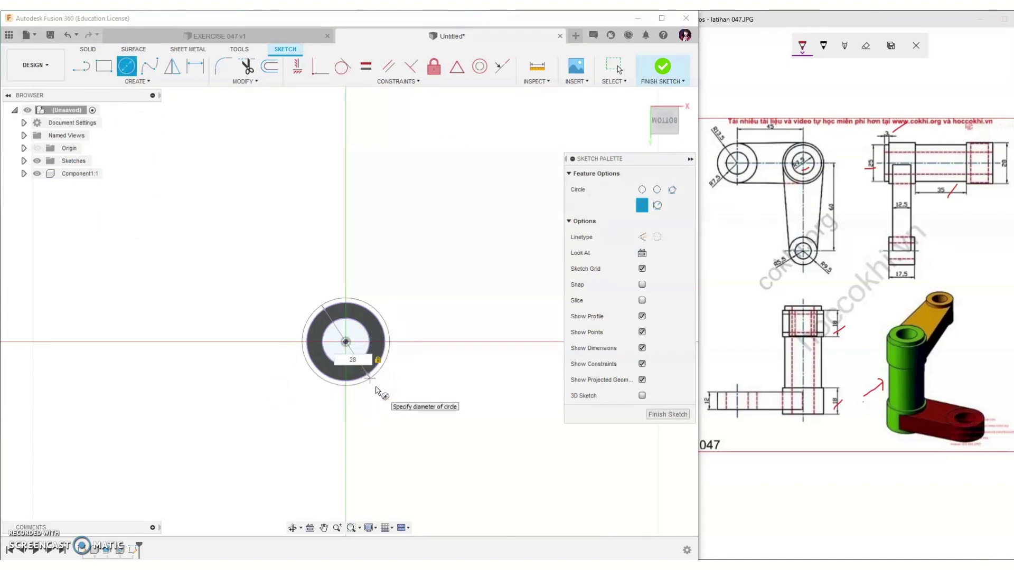
pyautogui.press('Return')
pyautogui.press('Escape')
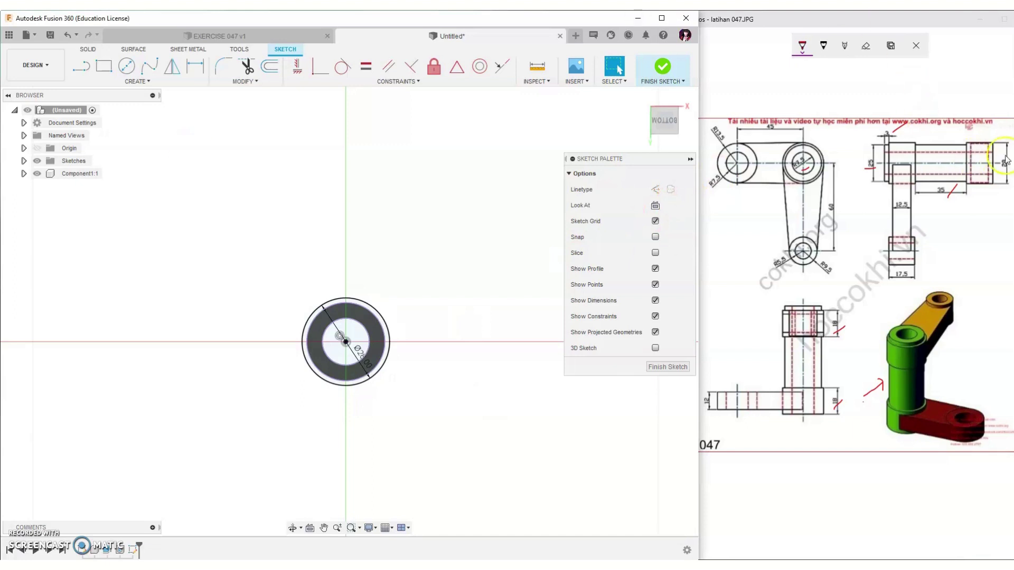
# Draw a 27 mm diameter circle left of the ring, checking the reference drawing.
pyautogui.click(1006, 183)
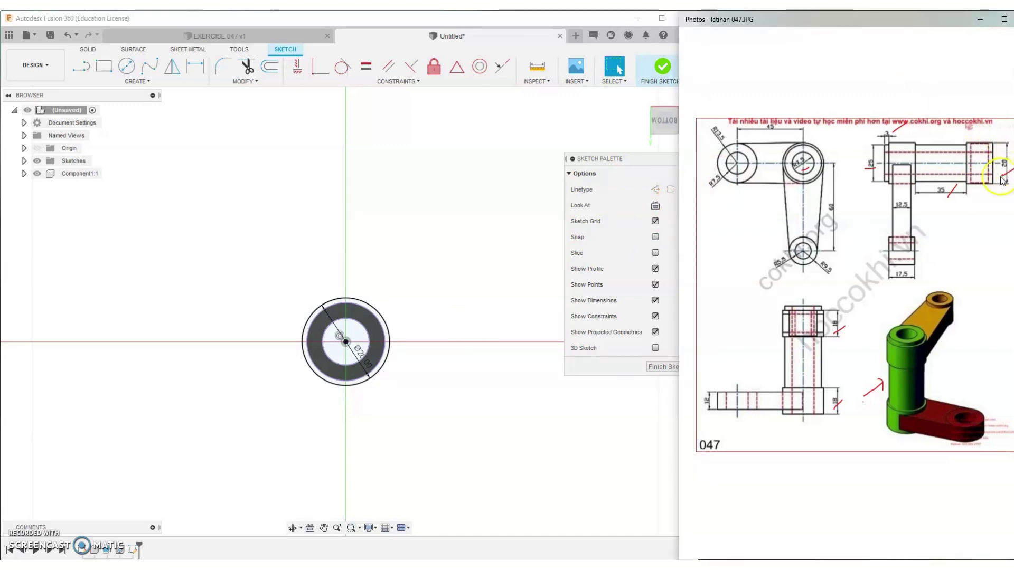
pyautogui.click(126, 66)
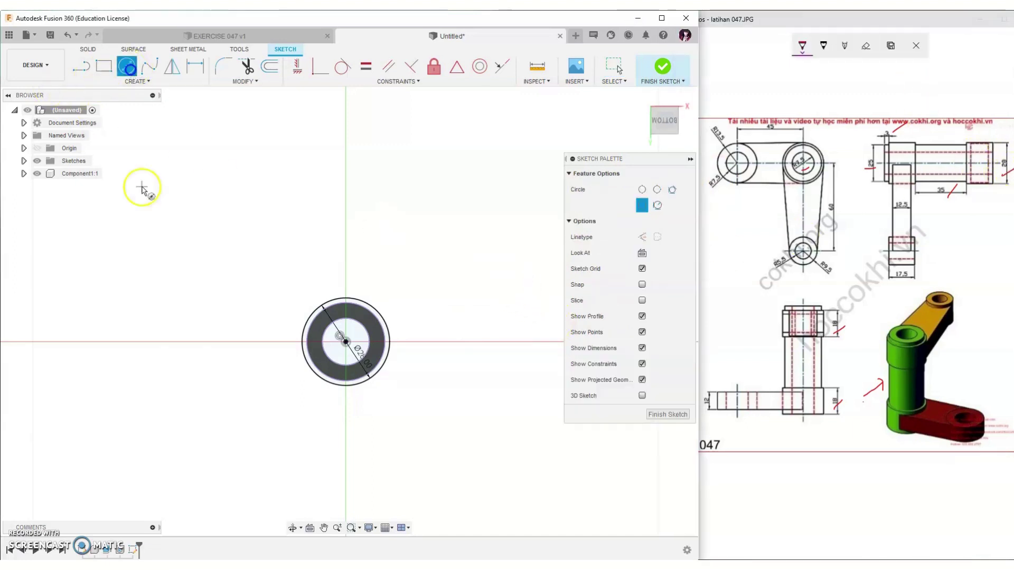
pyautogui.click(135, 337)
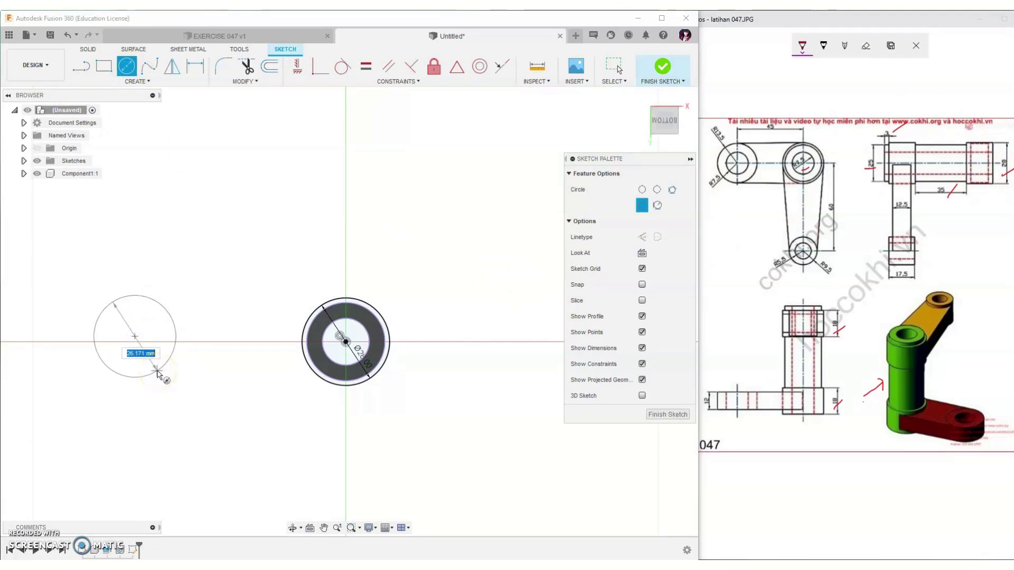
pyautogui.write('13.')
pyautogui.write('5*2')
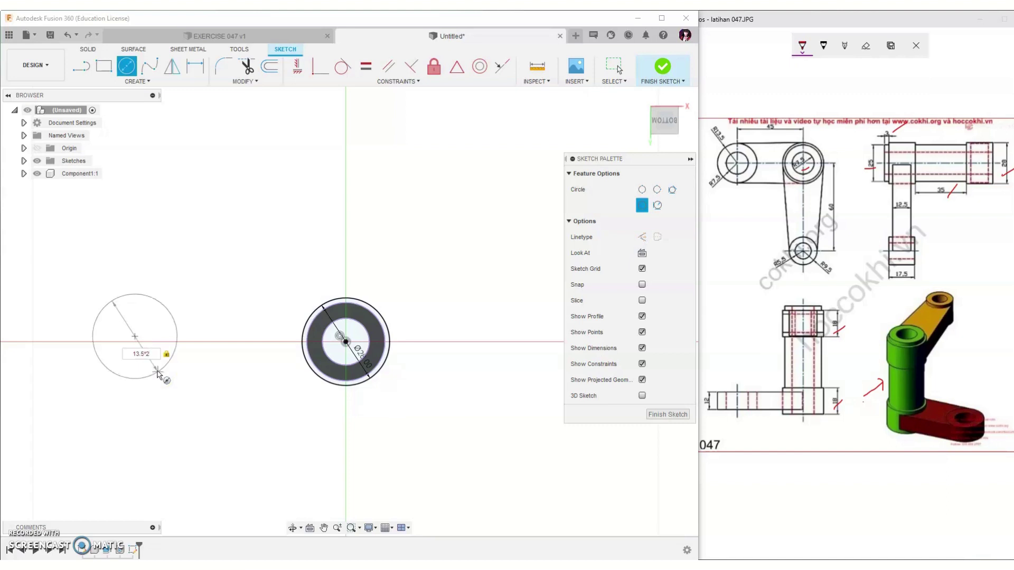
pyautogui.press('Return')
pyautogui.press('Escape')
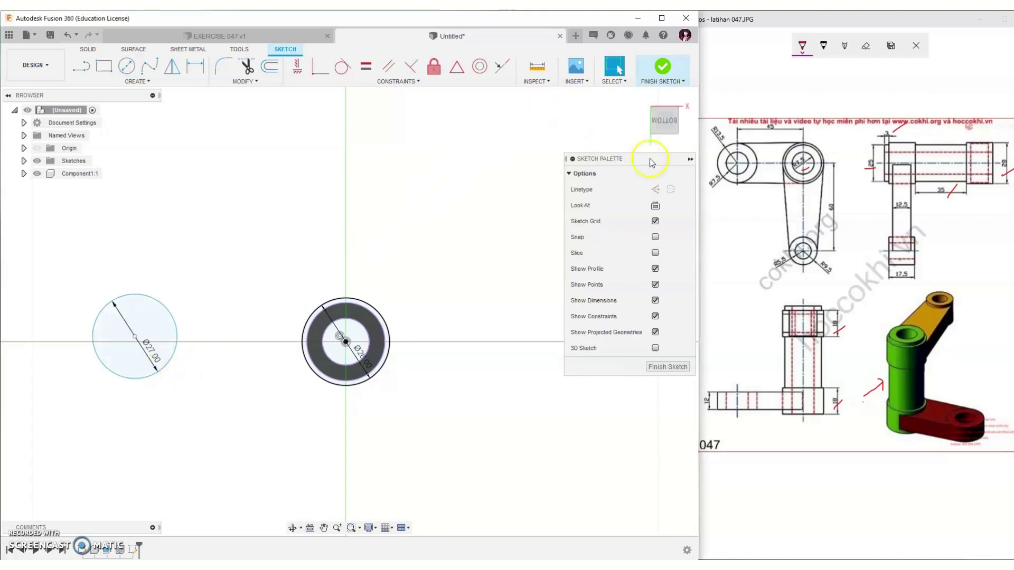
pyautogui.click(716, 151)
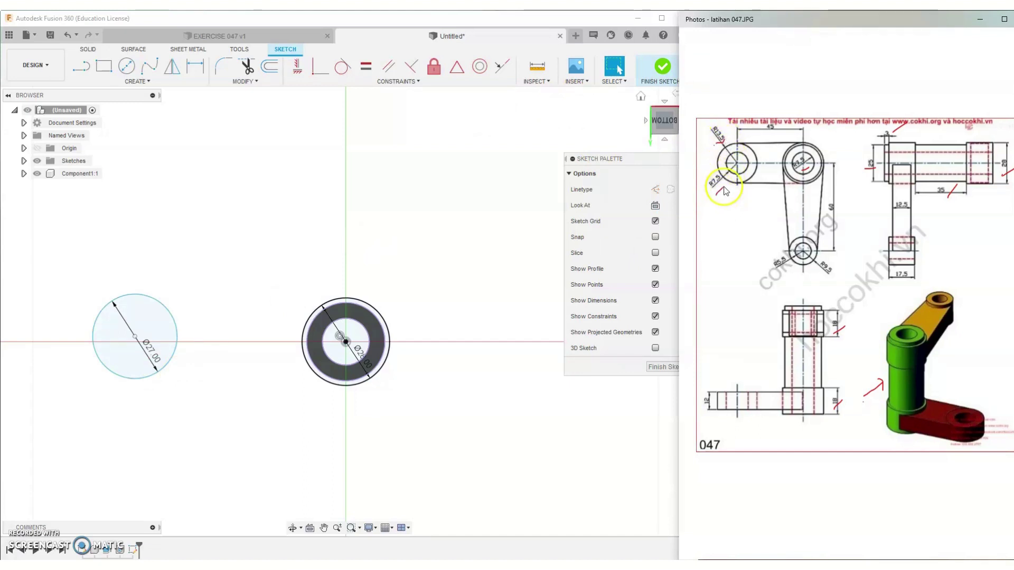
pyautogui.click(127, 66)
# Add a 15 mm circle inside the left circle and align its centre horizontally with the ring.
pyautogui.click(136, 336)
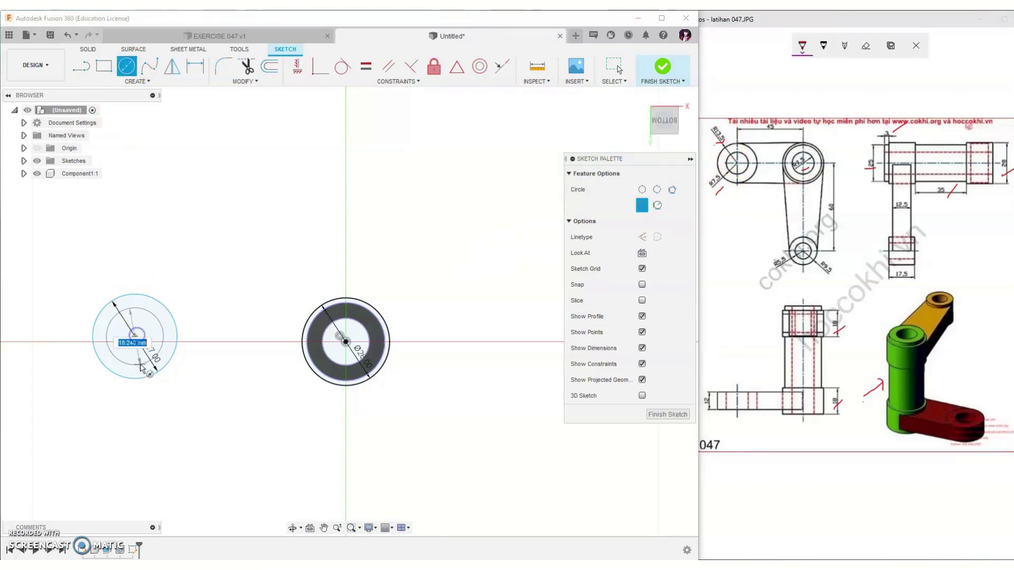
pyautogui.write('7.5*2')
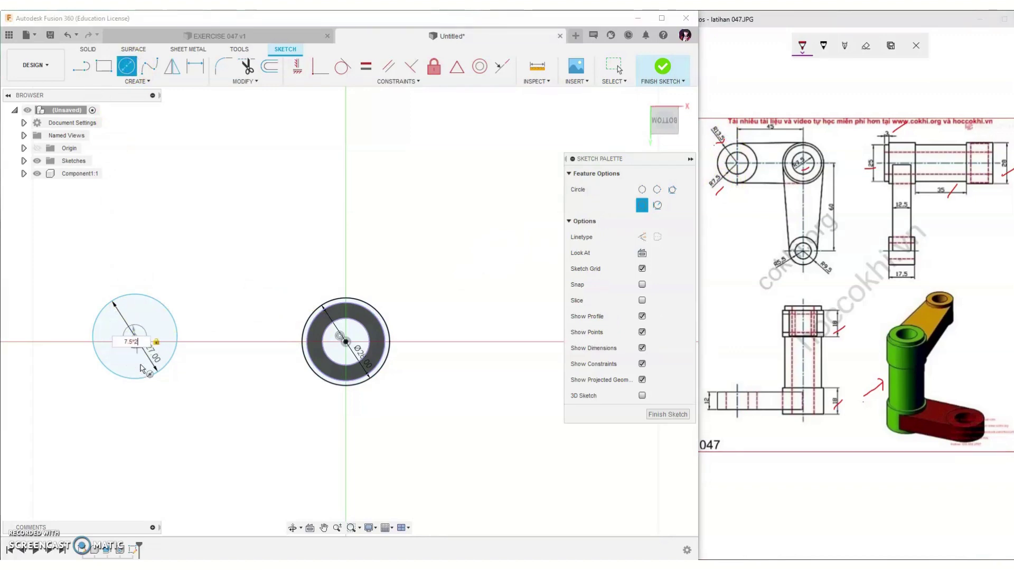
pyautogui.press('Return')
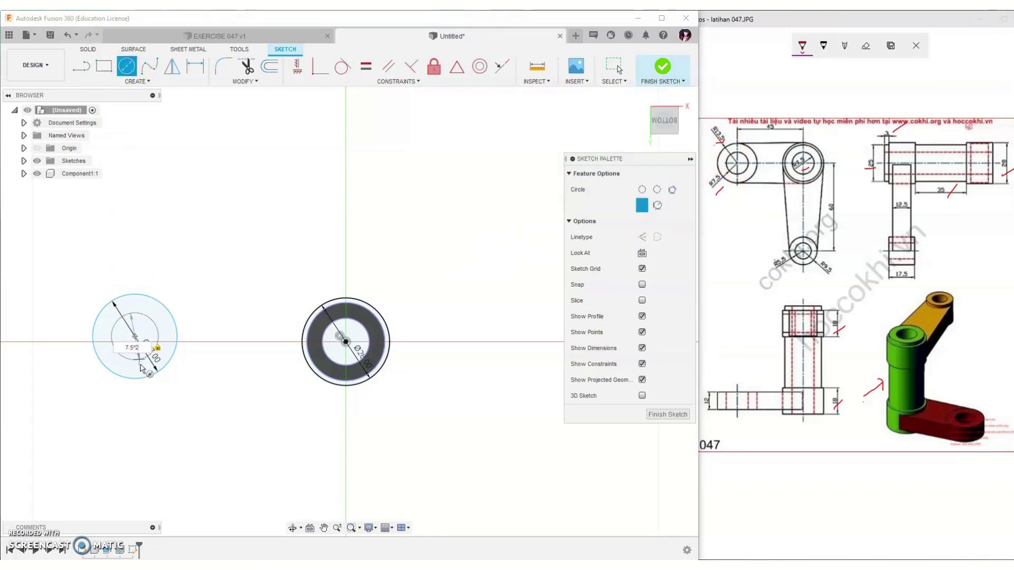
pyautogui.press('Escape')
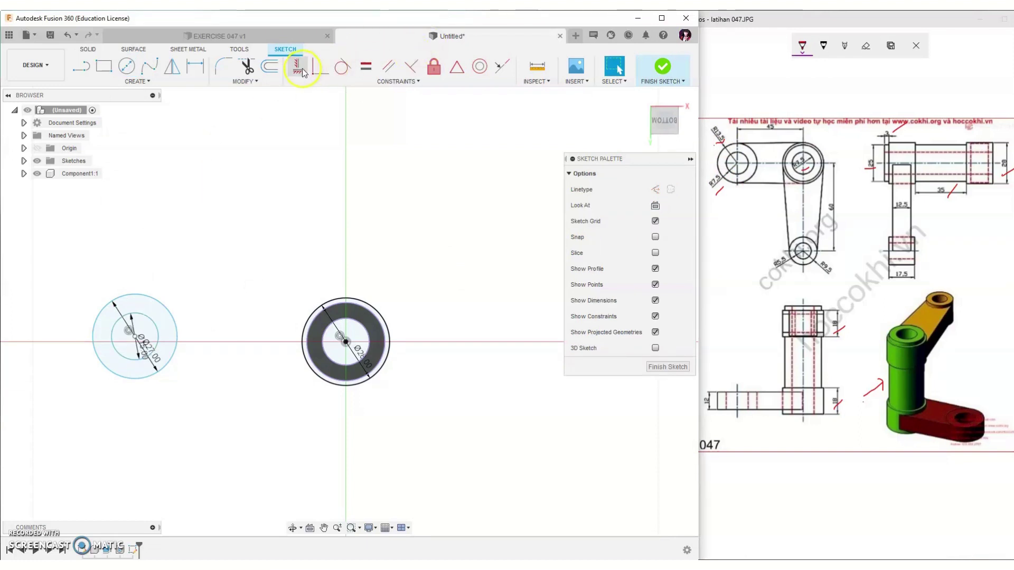
pyautogui.click(300, 67)
pyautogui.click(136, 339)
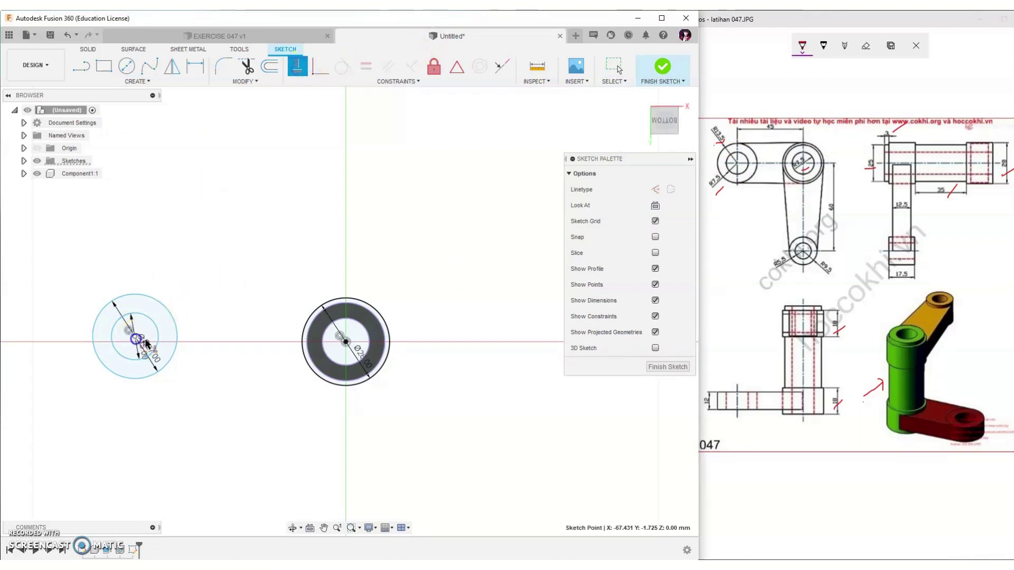
pyautogui.click(345, 341)
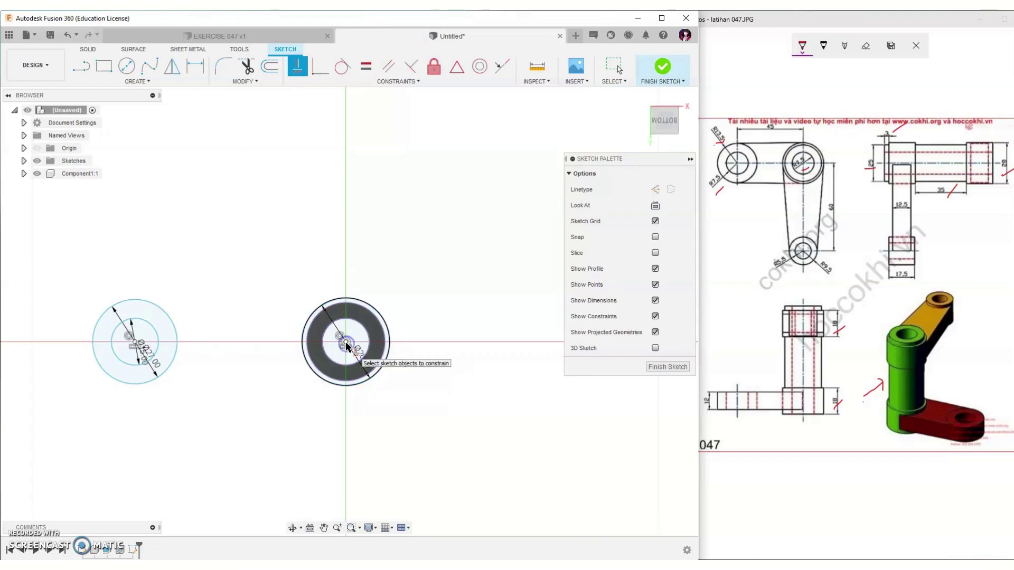
# Dimension the distance between the two circle centres as 45 mm.
pyautogui.click(195, 67)
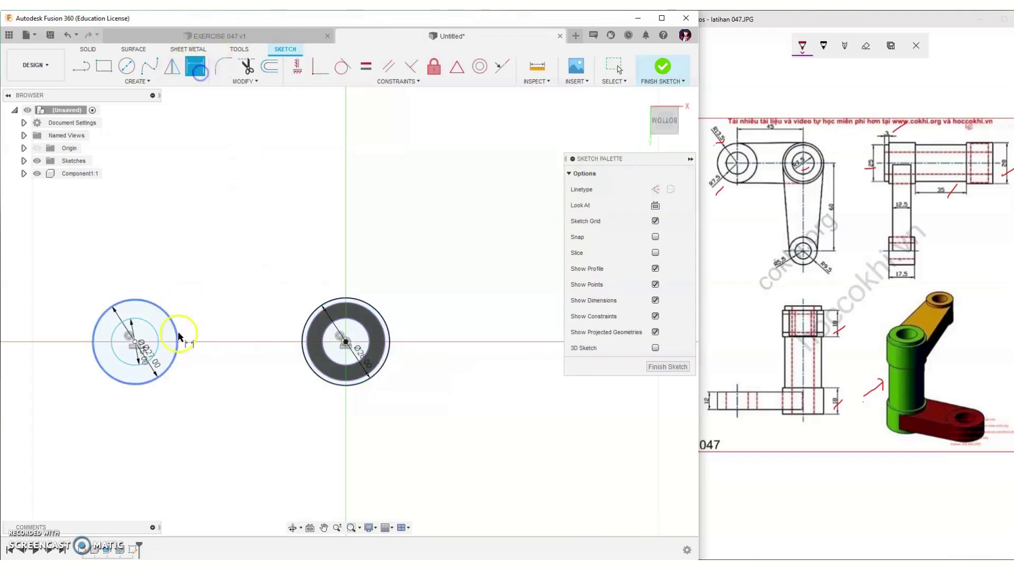
pyautogui.click(161, 312)
pyautogui.click(344, 298)
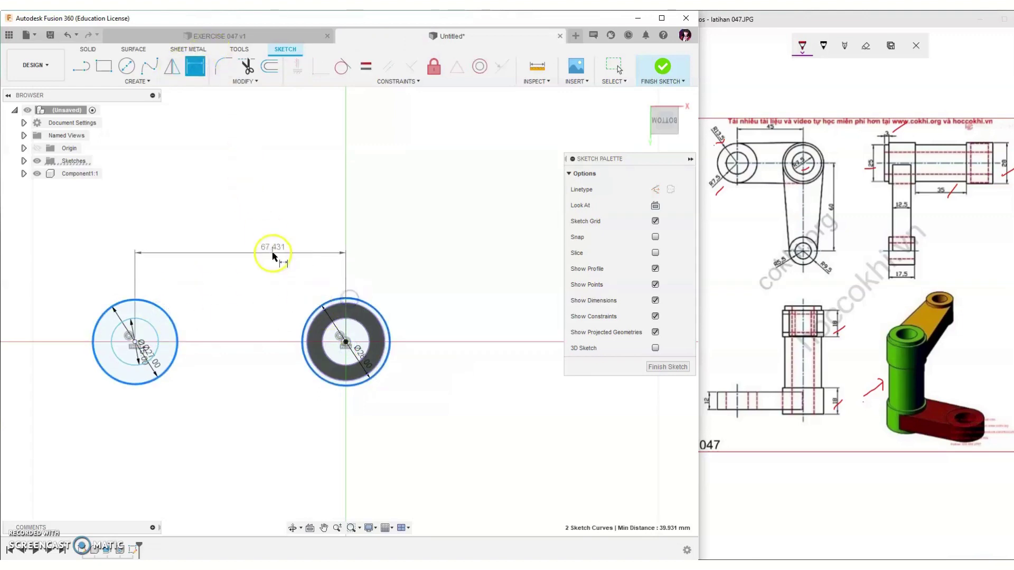
pyautogui.click(273, 257)
pyautogui.click(778, 139)
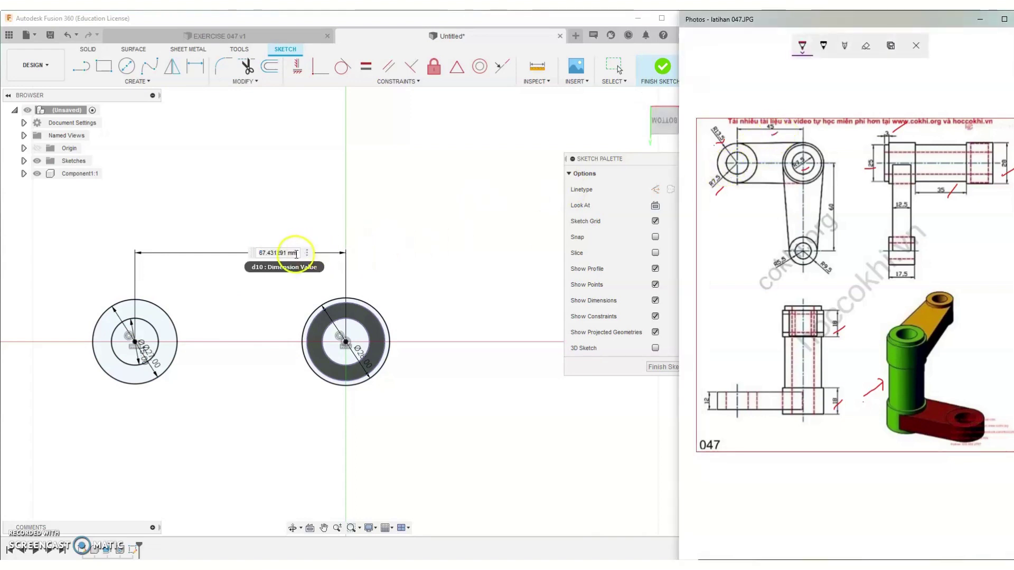
pyautogui.click(241, 253)
pyautogui.write('45')
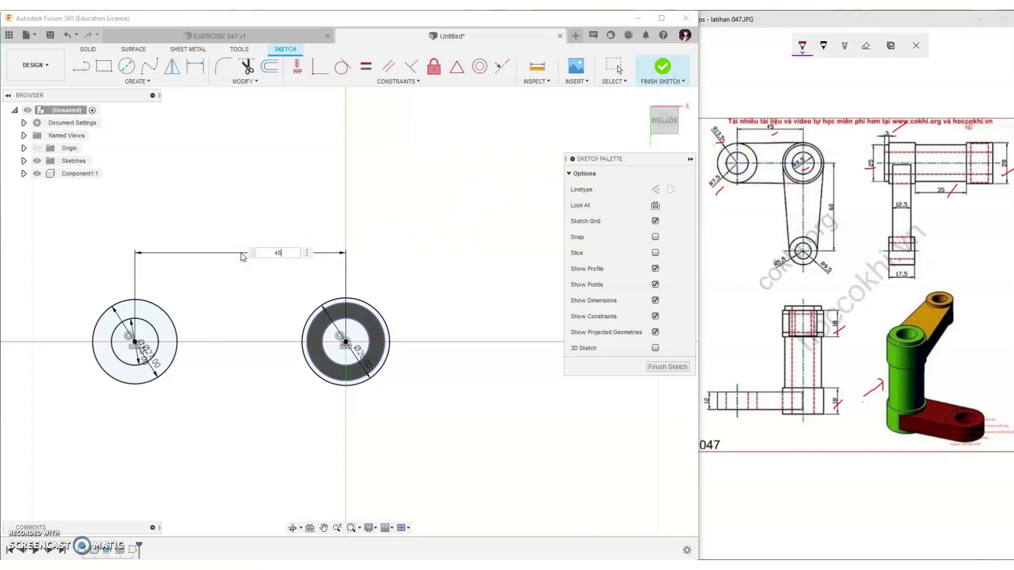
pyautogui.press('Return')
pyautogui.scroll(1, 241, 256)
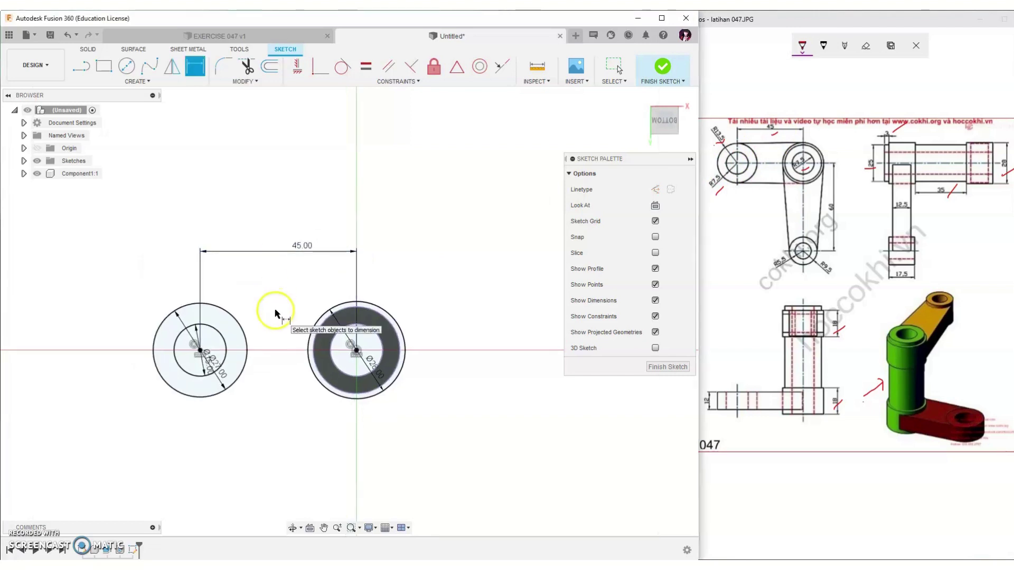
# Draw top and bottom lines connecting the left circle to the right circle.
pyautogui.click(76, 68)
pyautogui.scroll(1, 213, 312)
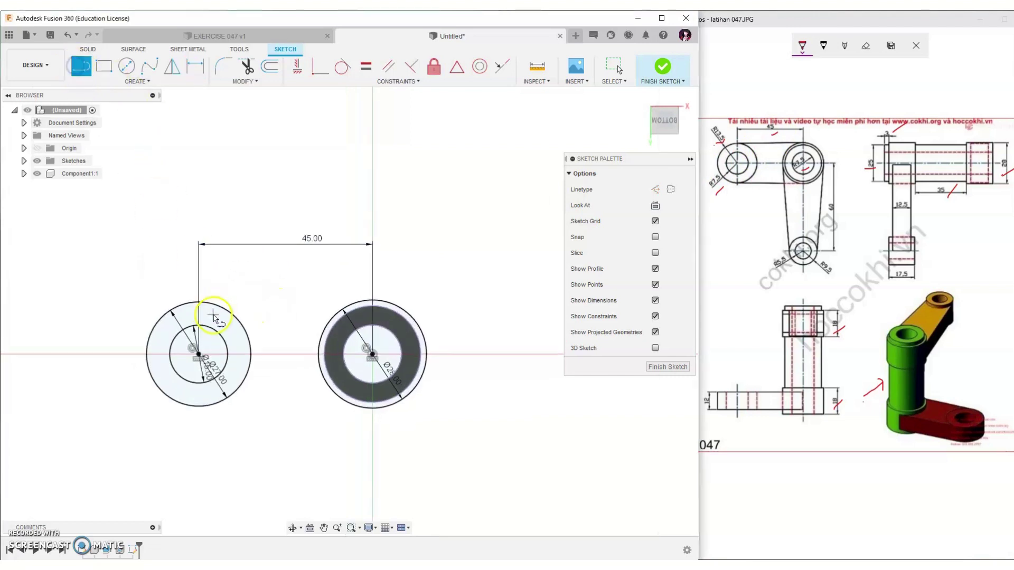
pyautogui.scroll(1, 213, 312)
pyautogui.click(198, 302)
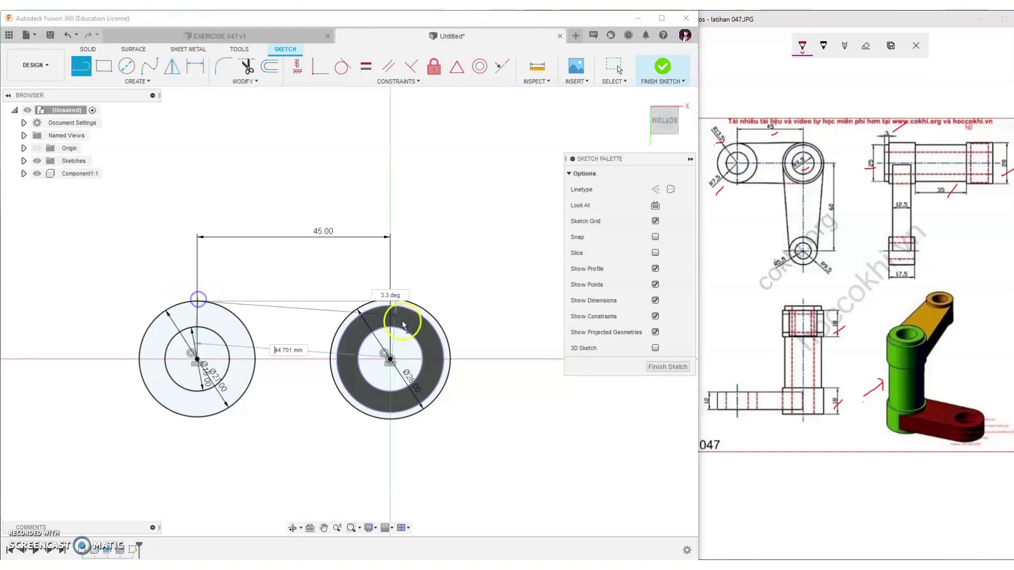
pyautogui.doubleClick(391, 301)
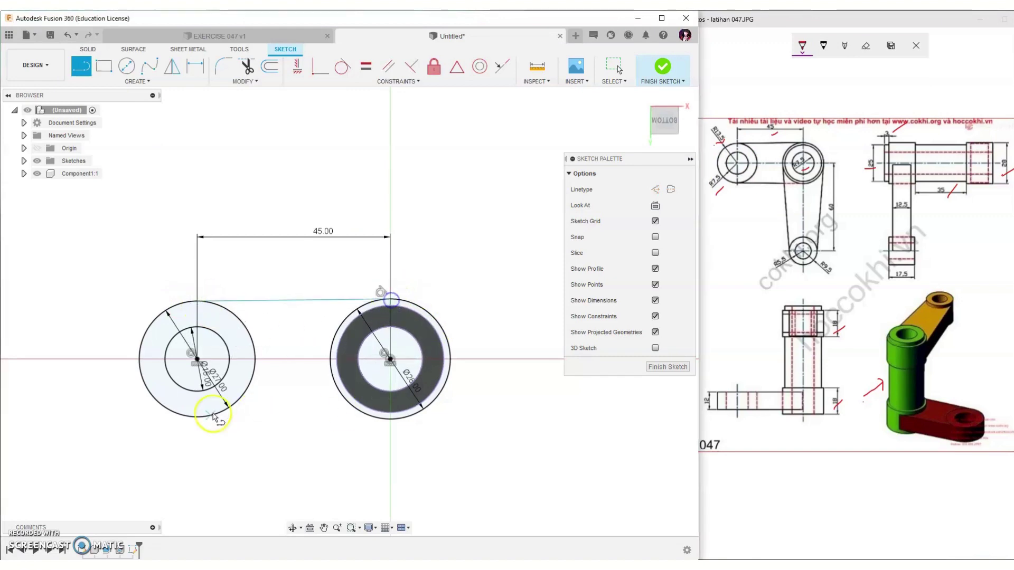
pyautogui.click(199, 414)
pyautogui.click(391, 416)
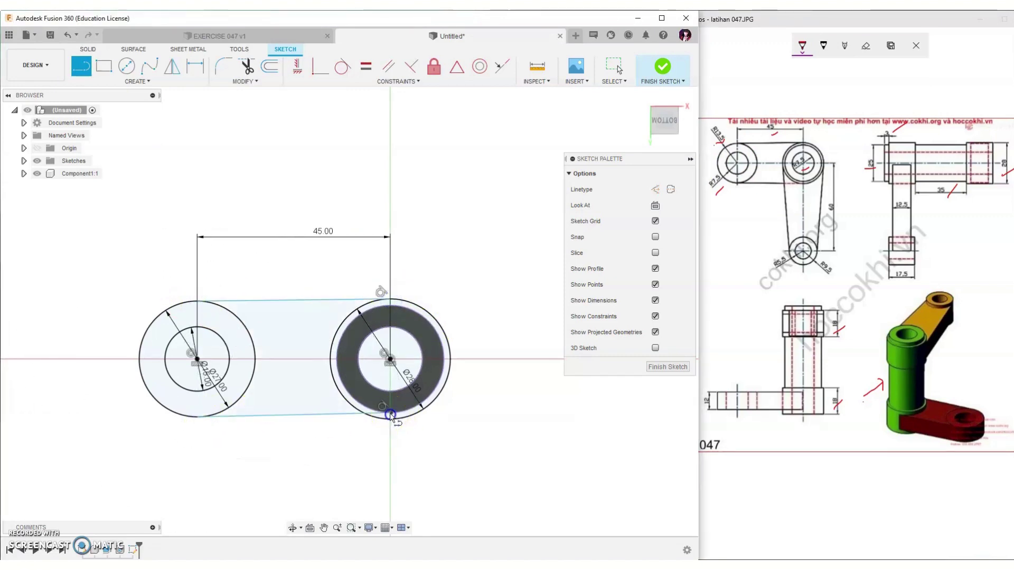
# Make the top and bottom lines tangent to the left circle.
pyautogui.click(342, 66)
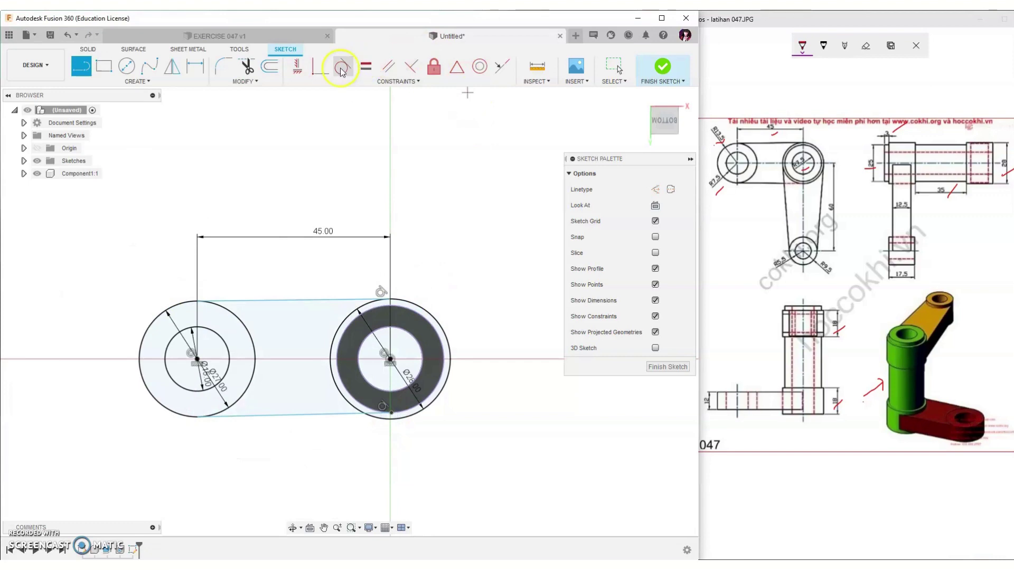
pyautogui.click(267, 300)
pyautogui.click(244, 324)
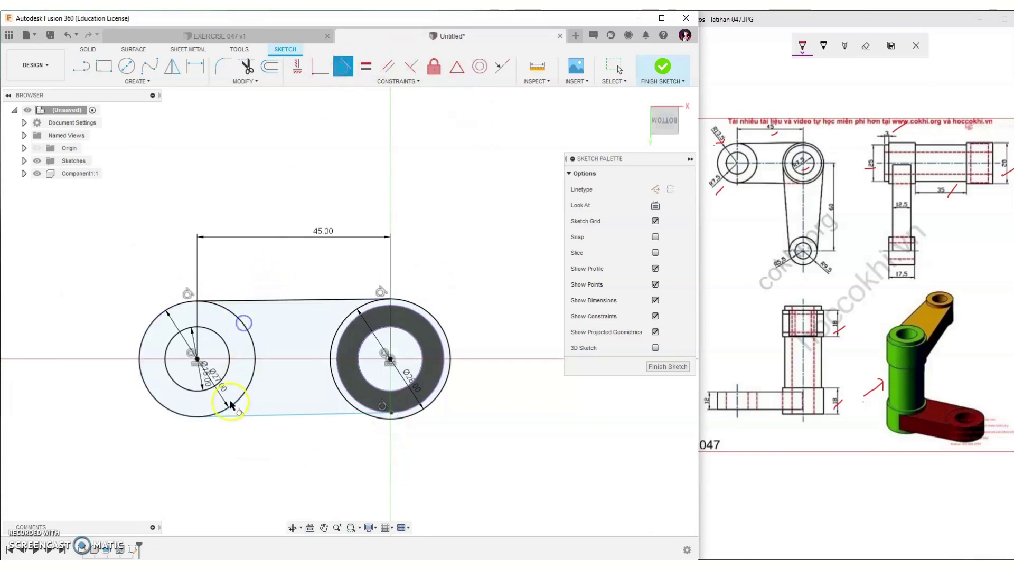
pyautogui.click(228, 416)
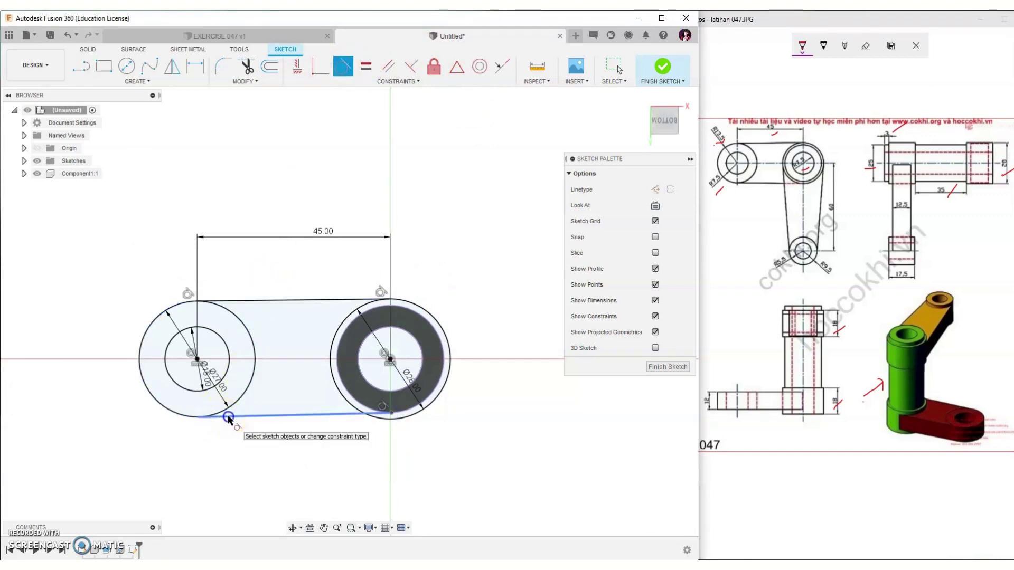
pyautogui.click(233, 405)
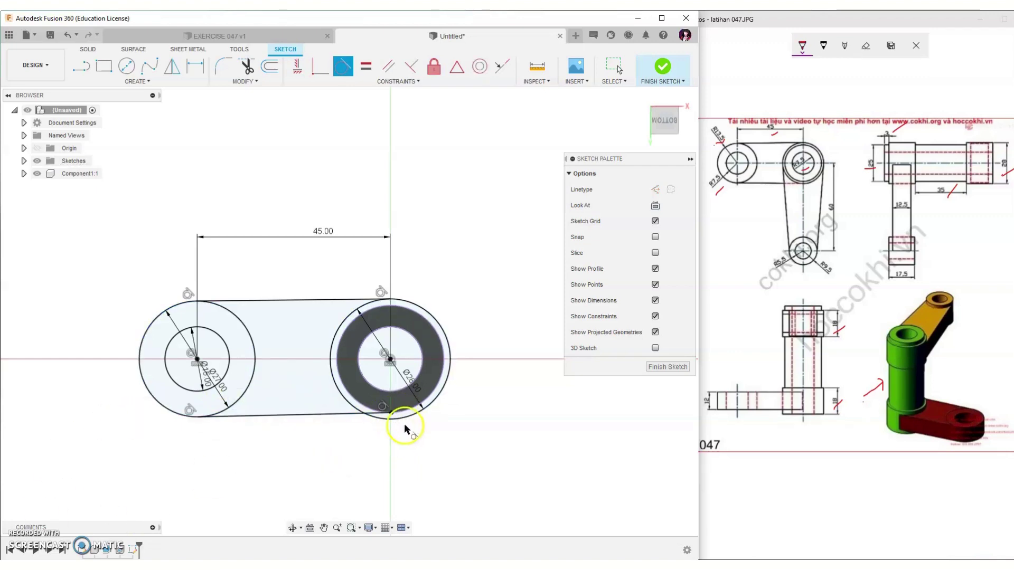
pyautogui.press('Escape')
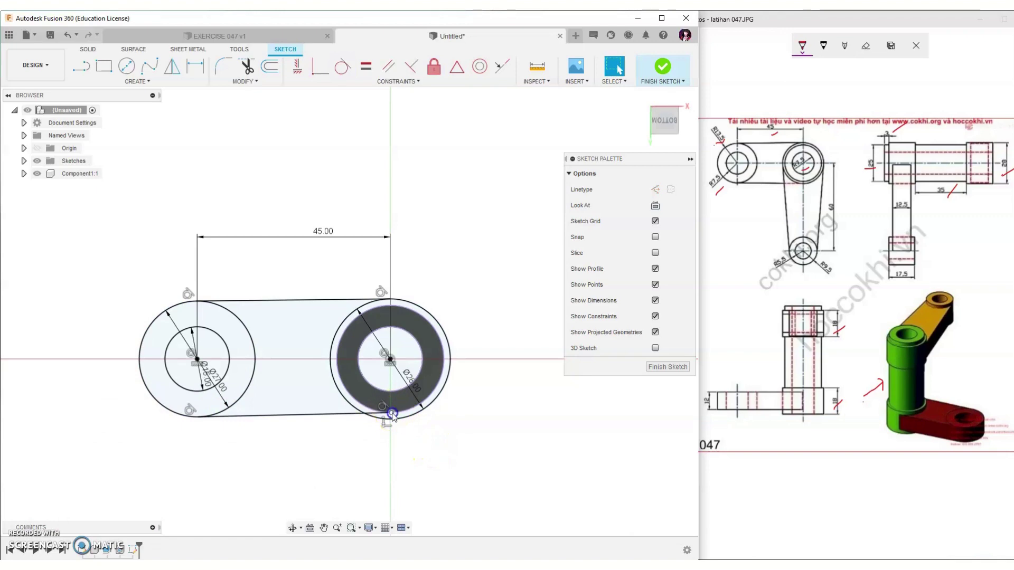
# Delete the misplaced bottom line after trying to drag its end.
pyautogui.click(392, 412)
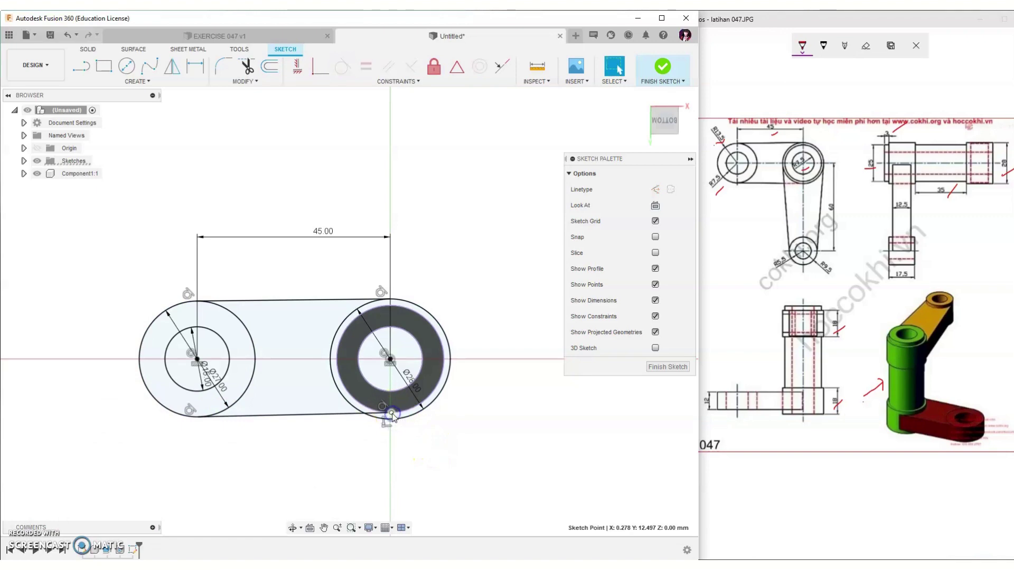
pyautogui.click(385, 409)
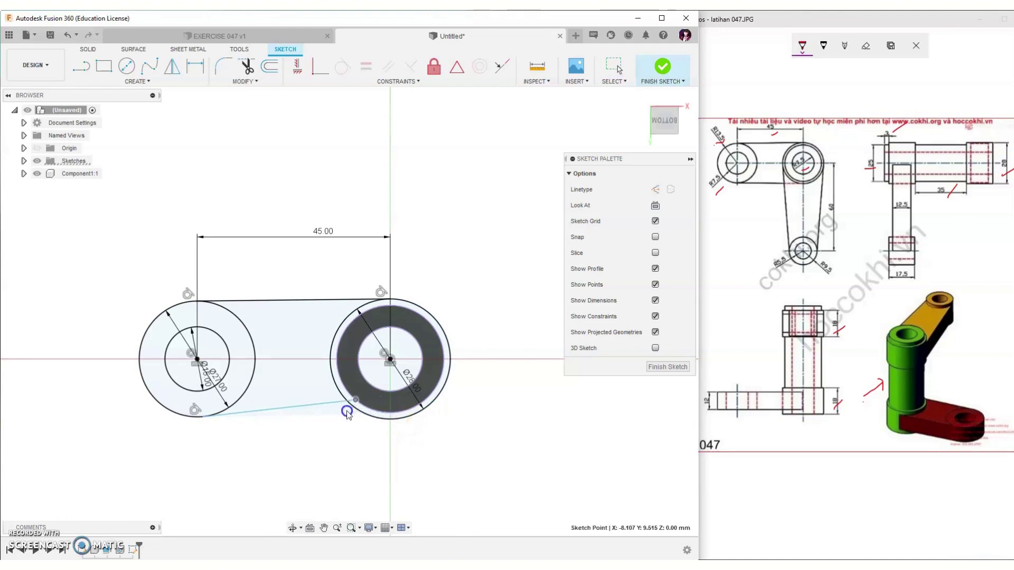
pyautogui.moveTo(391, 417); pyautogui.dragTo(329, 419)
pyautogui.click(338, 400)
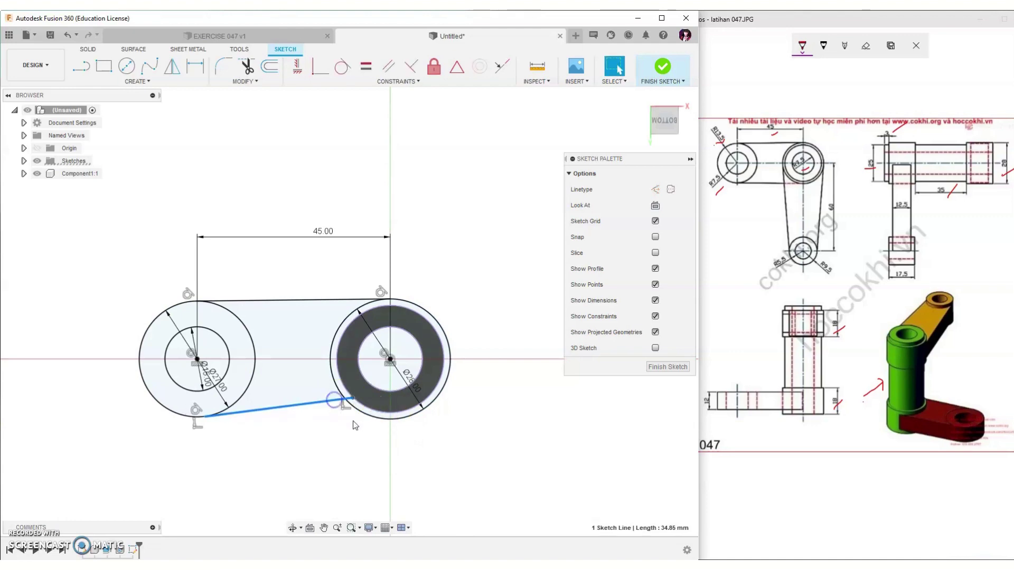
pyautogui.press('Delete')
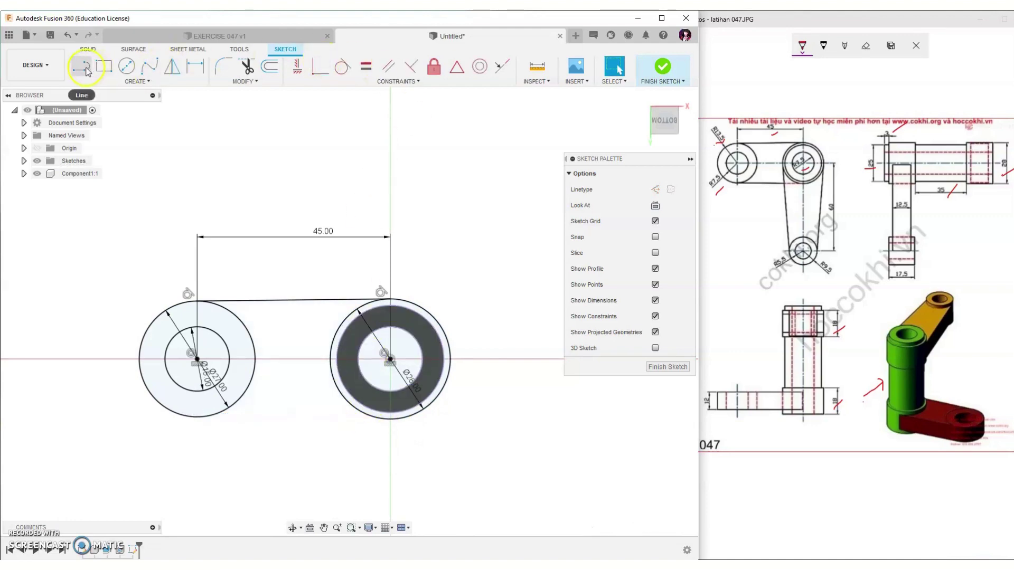
# Redraw the bottom line between the circles and make it tangent to the left circle.
pyautogui.click(81, 65)
pyautogui.click(192, 417)
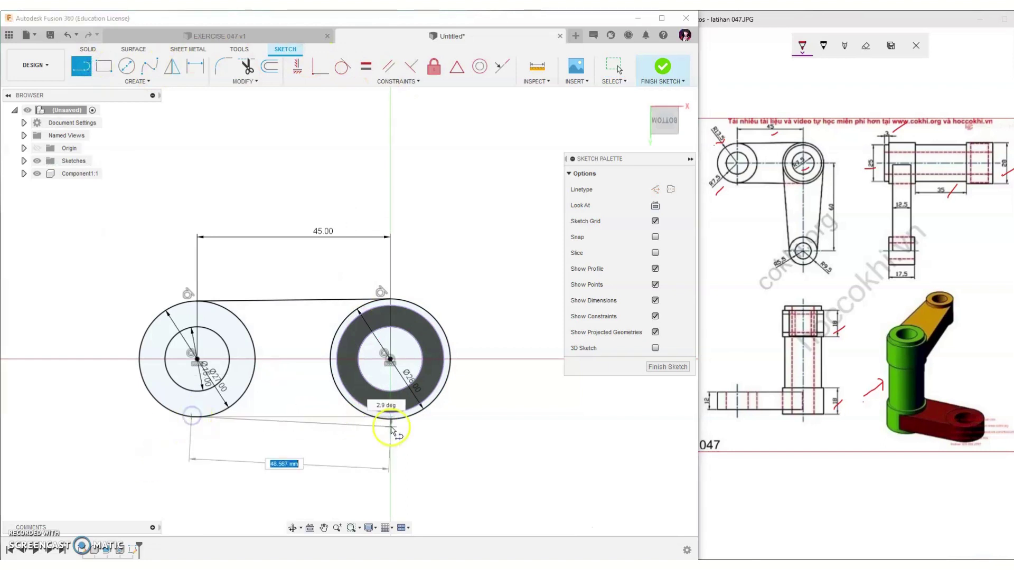
pyautogui.click(390, 418)
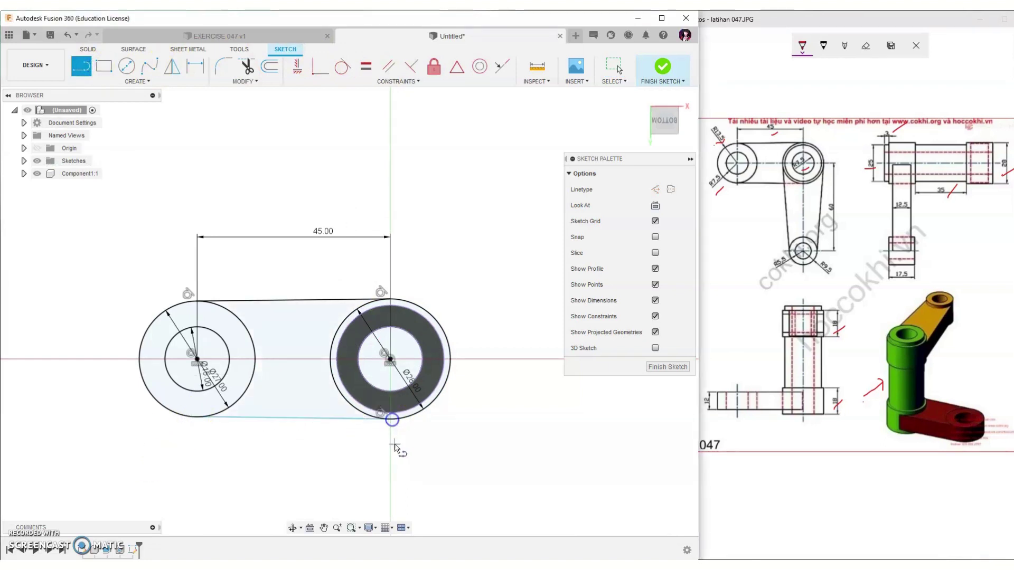
pyautogui.click(343, 65)
pyautogui.click(352, 417)
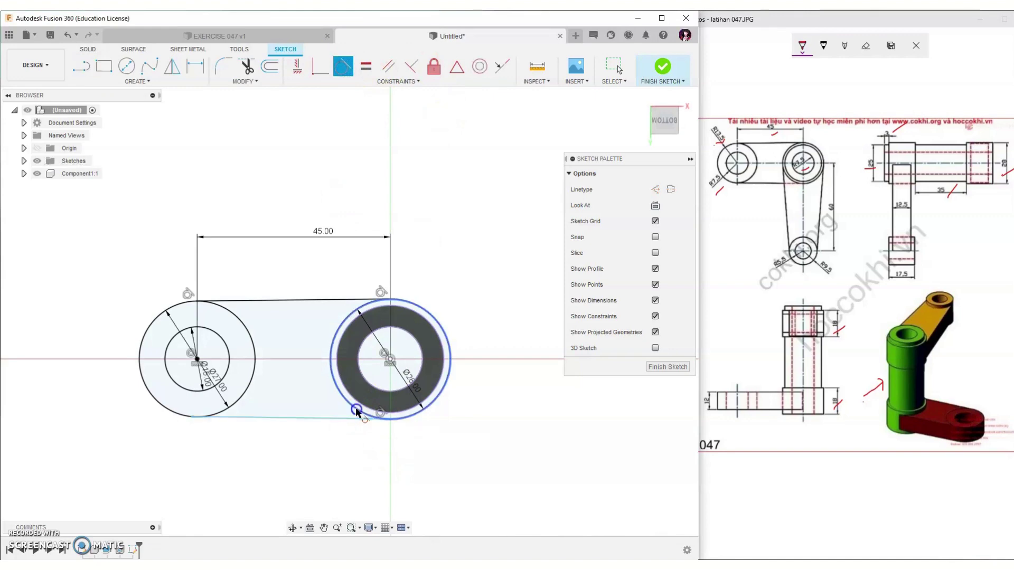
pyautogui.click(233, 408)
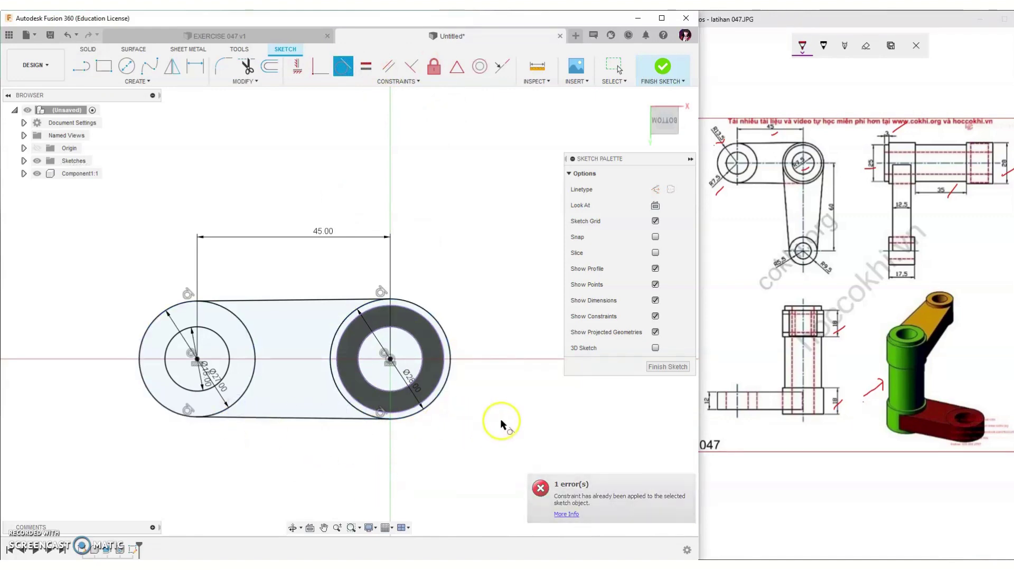
# Finish the sketch and return to the home isometric view framing the cylinder.
pyautogui.click(663, 66)
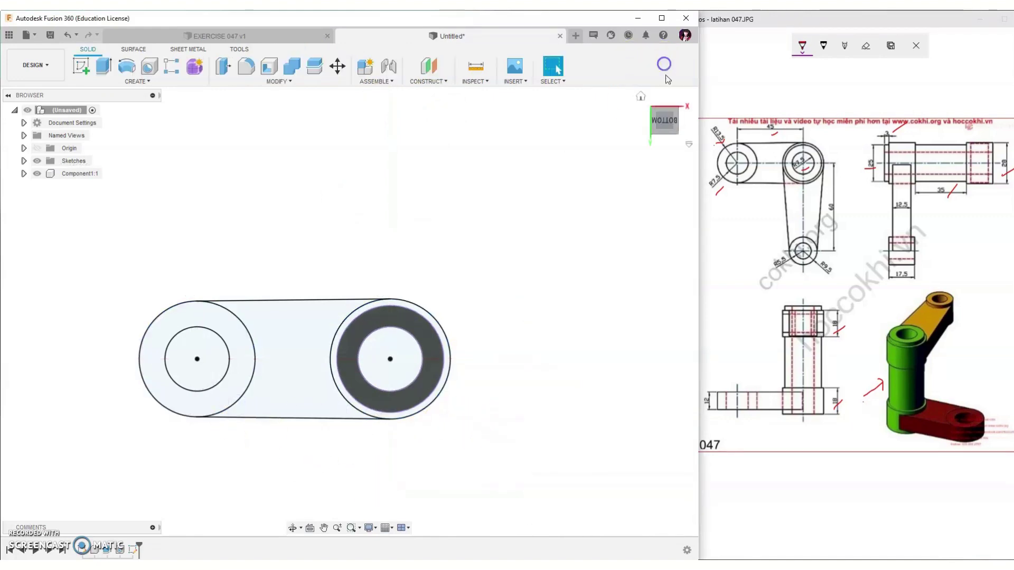
pyautogui.click(640, 98)
pyautogui.scroll(-4, 151, 236)
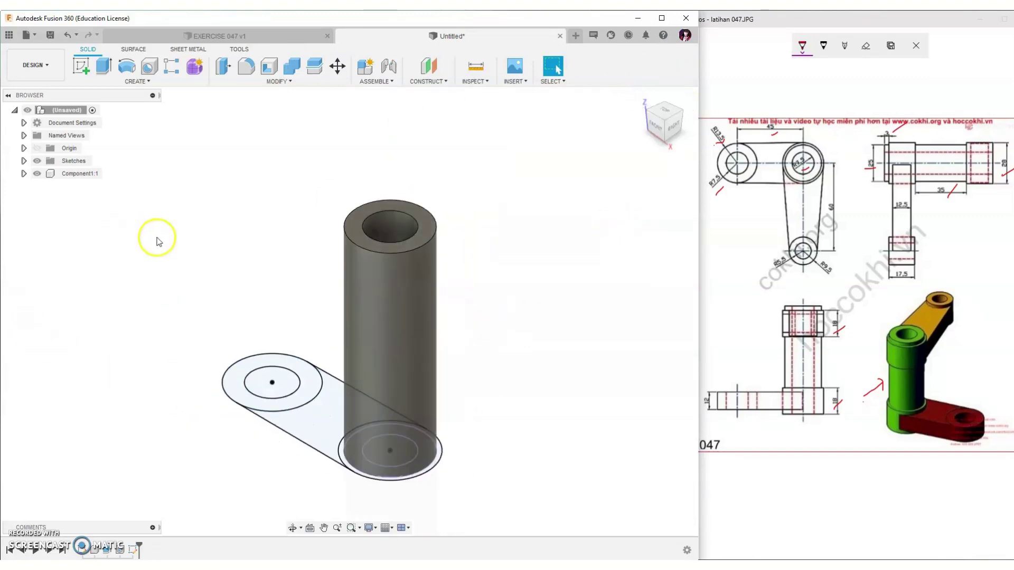
pyautogui.moveTo(208, 295); pyautogui.dragTo(196, 217, button='middle')
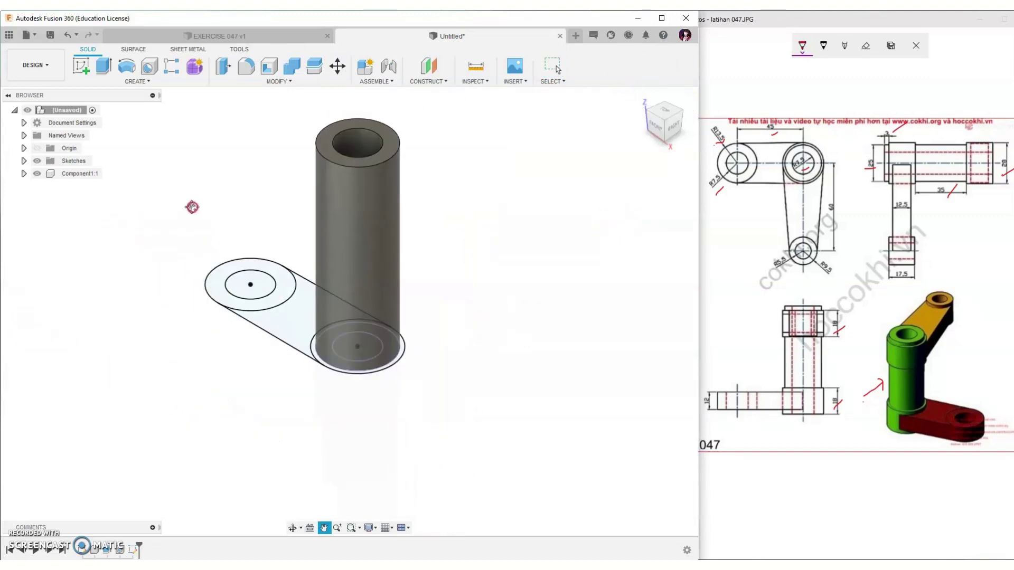
# Extrude the base ring profile 18 mm as a new component.
pyautogui.click(104, 66)
pyautogui.scroll(2, 327, 377)
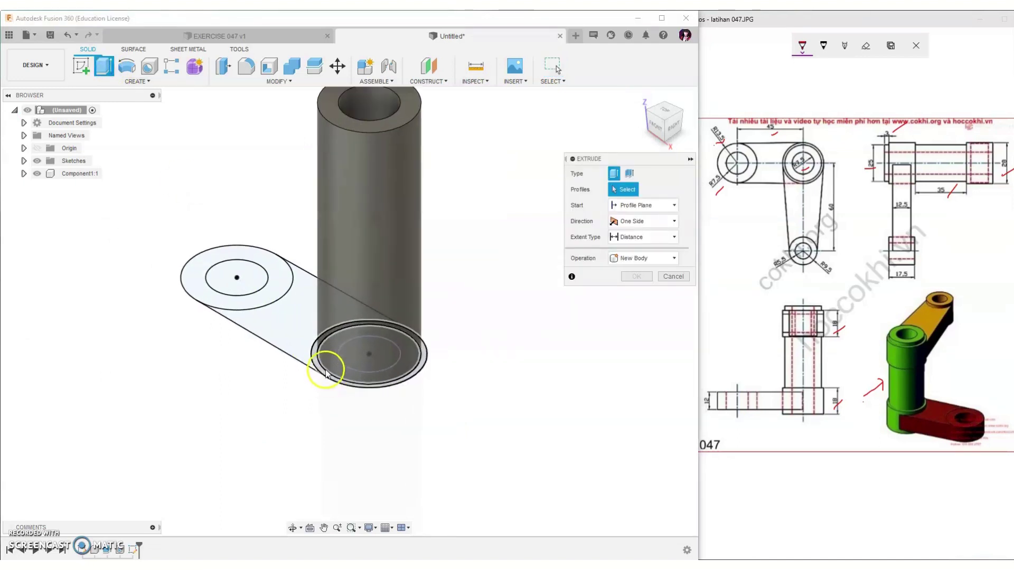
pyautogui.click(324, 372)
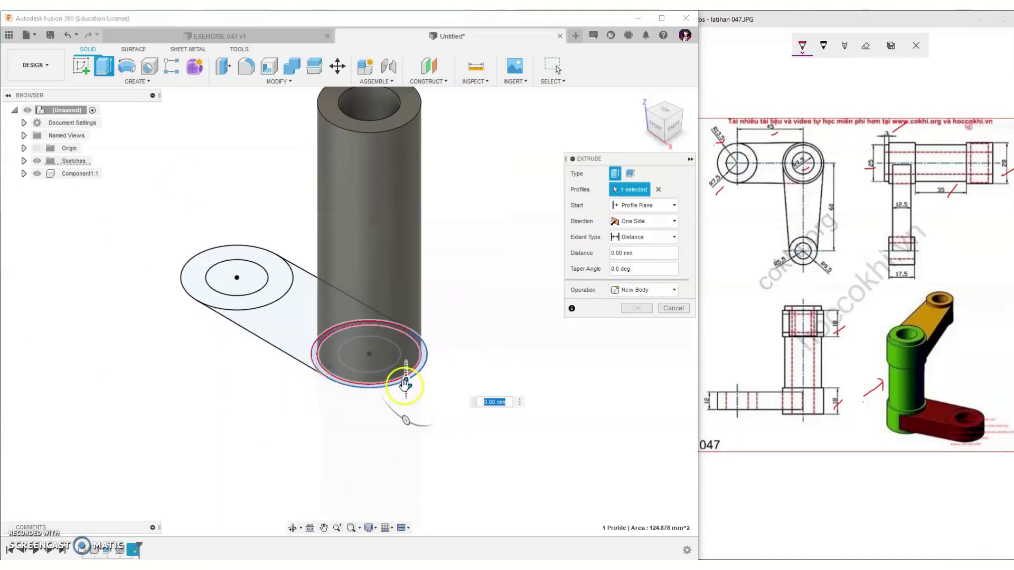
pyautogui.moveTo(405, 357); pyautogui.dragTo(405, 330)
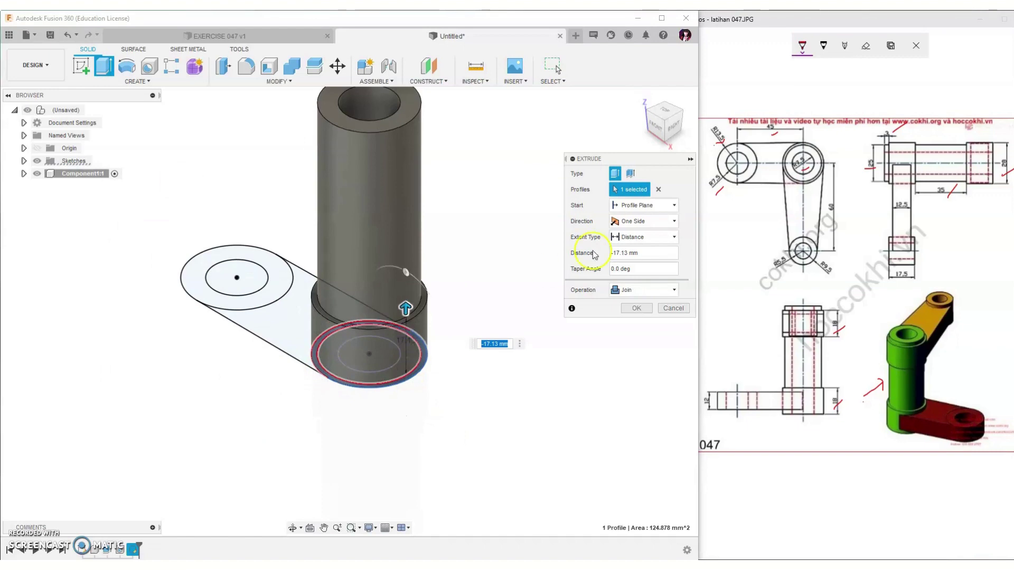
pyautogui.click(654, 291)
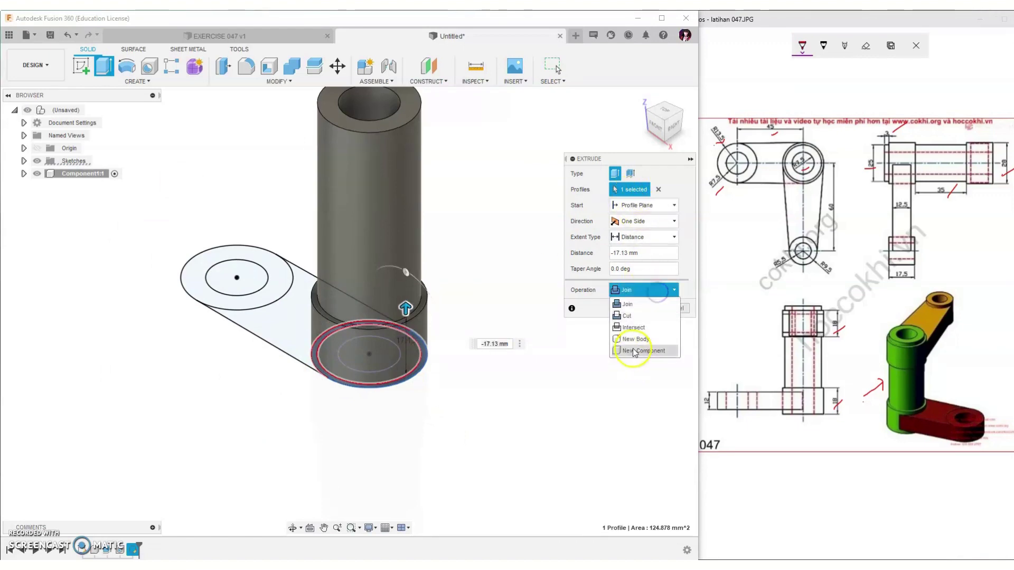
pyautogui.click(634, 351)
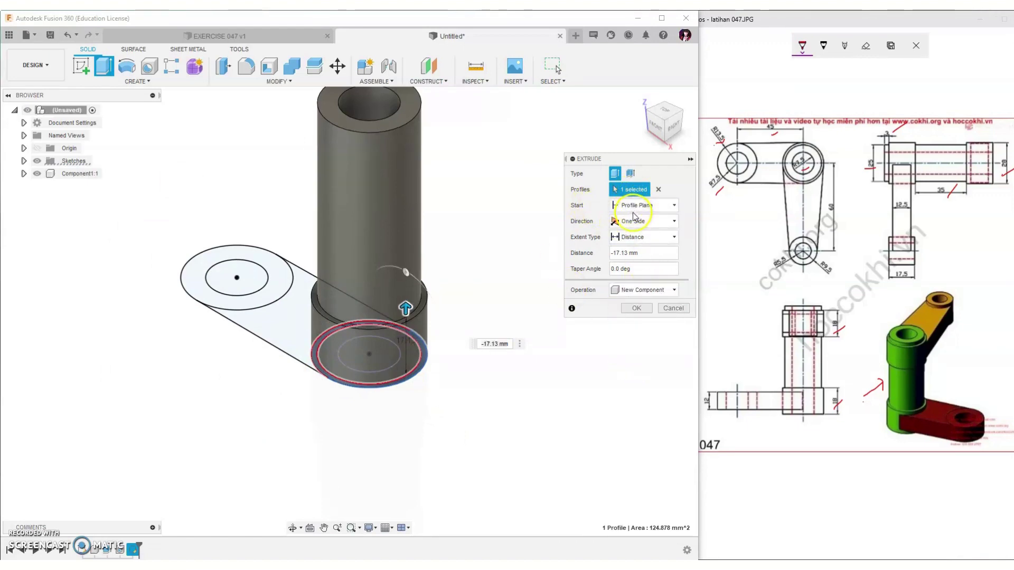
pyautogui.click(647, 255)
pyautogui.moveTo(648, 256); pyautogui.dragTo(590, 256)
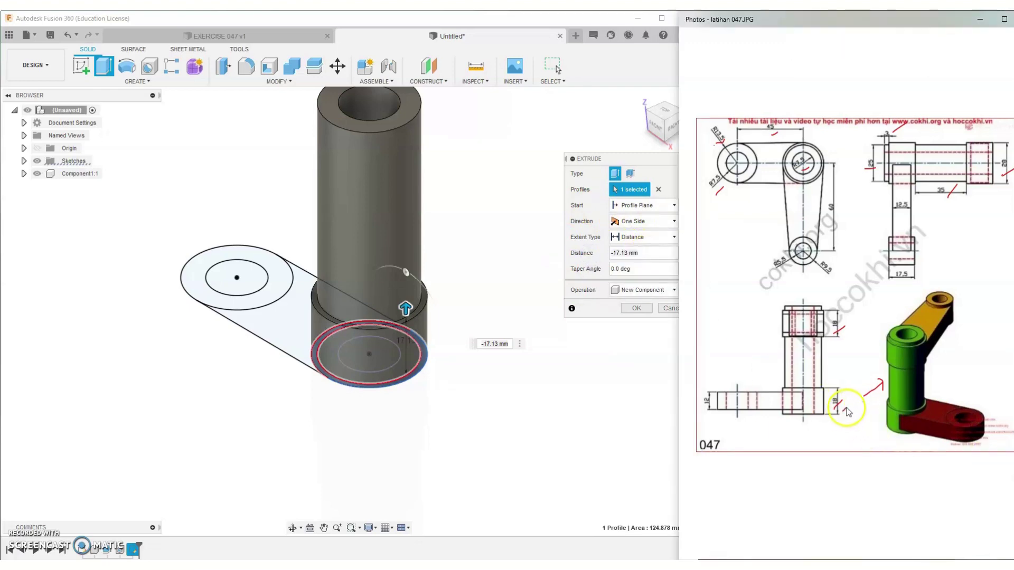
pyautogui.click(635, 252)
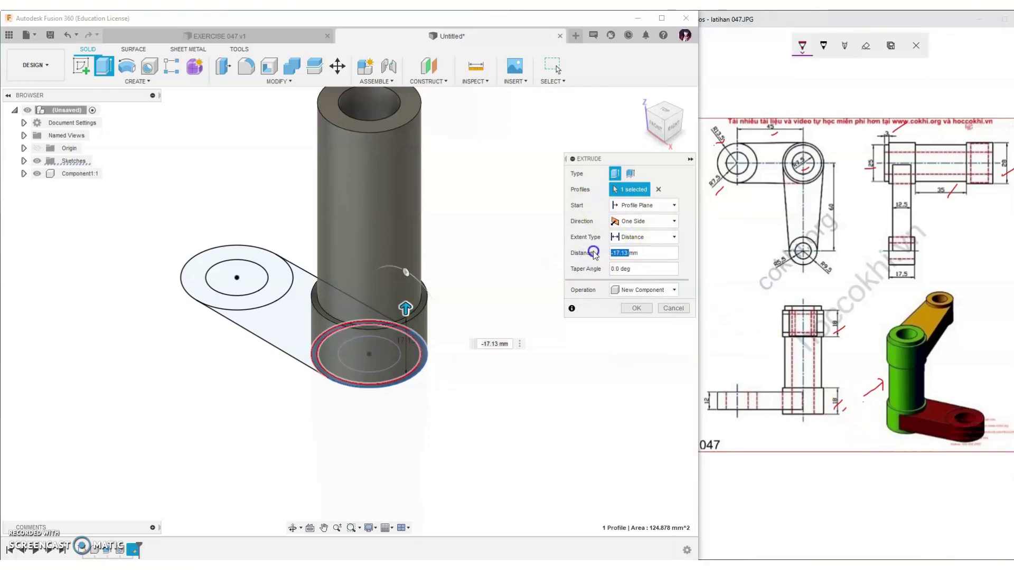
pyautogui.write('-18')
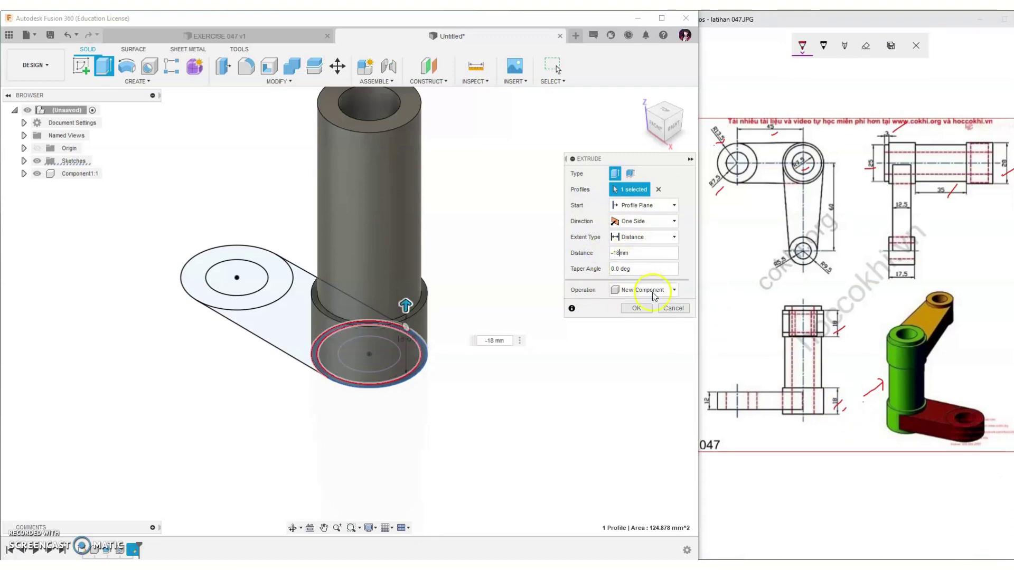
pyautogui.click(639, 308)
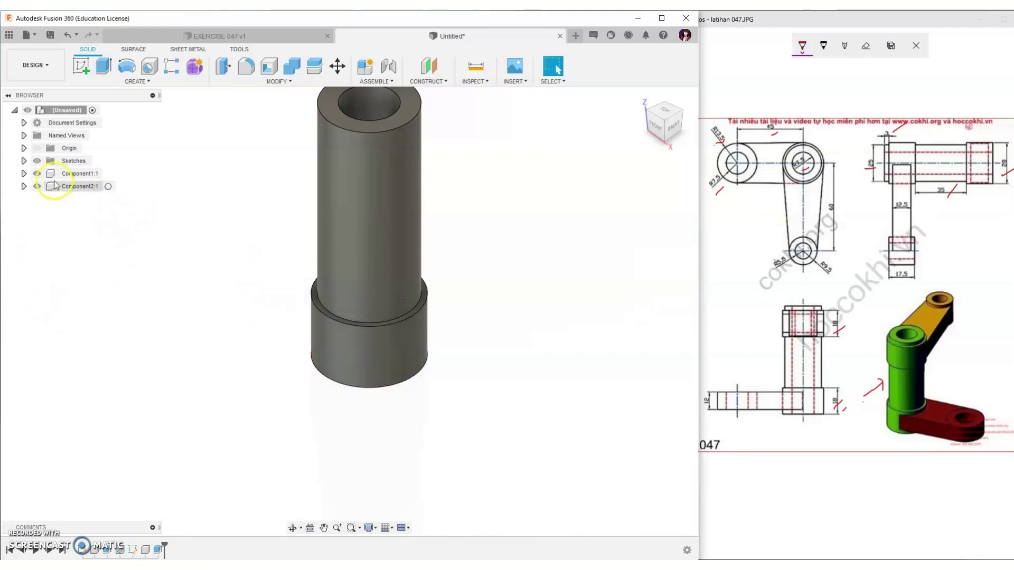
# Show Sketch2, activate Component2:1 and start extruding the band and ring profiles.
pyautogui.click(23, 161)
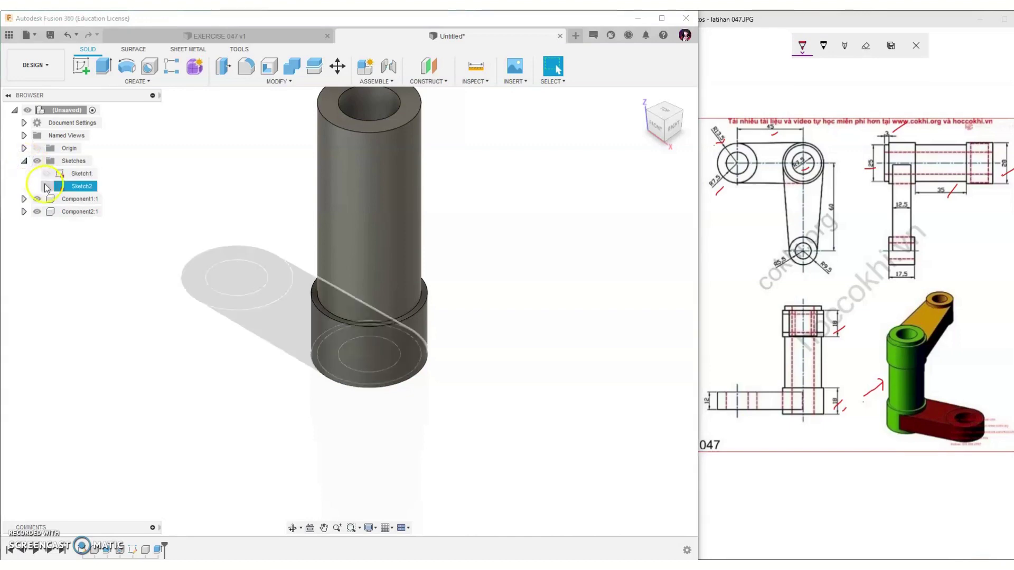
pyautogui.click(46, 186)
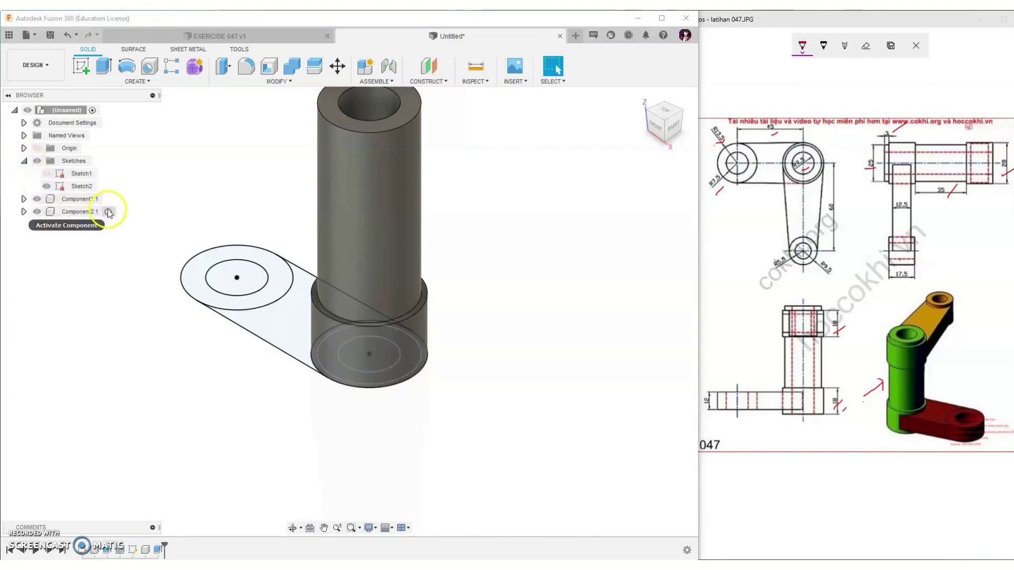
pyautogui.click(109, 211)
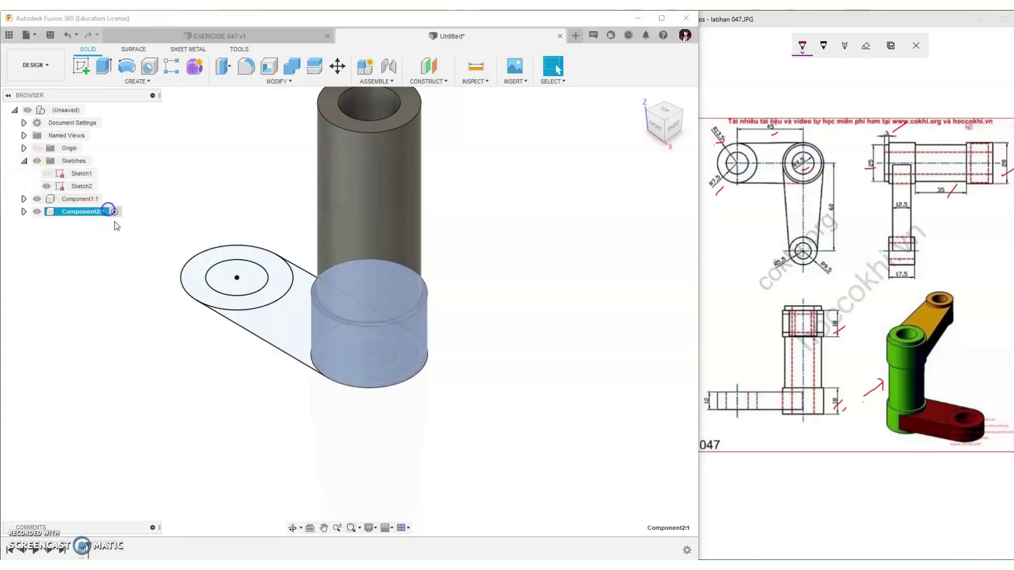
pyautogui.click(104, 66)
pyautogui.click(272, 316)
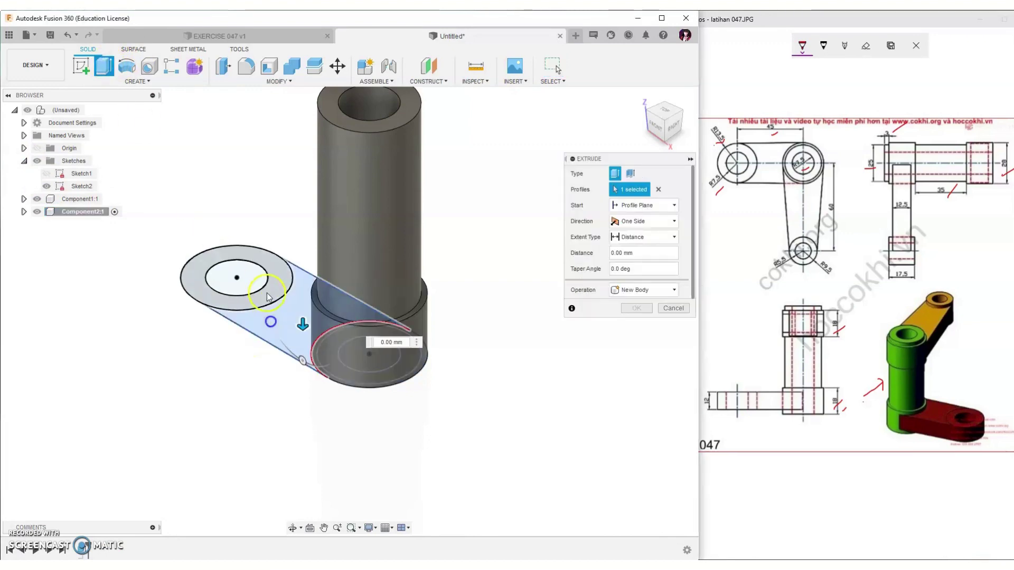
pyautogui.click(264, 297)
pyautogui.moveTo(257, 298); pyautogui.dragTo(258, 236)
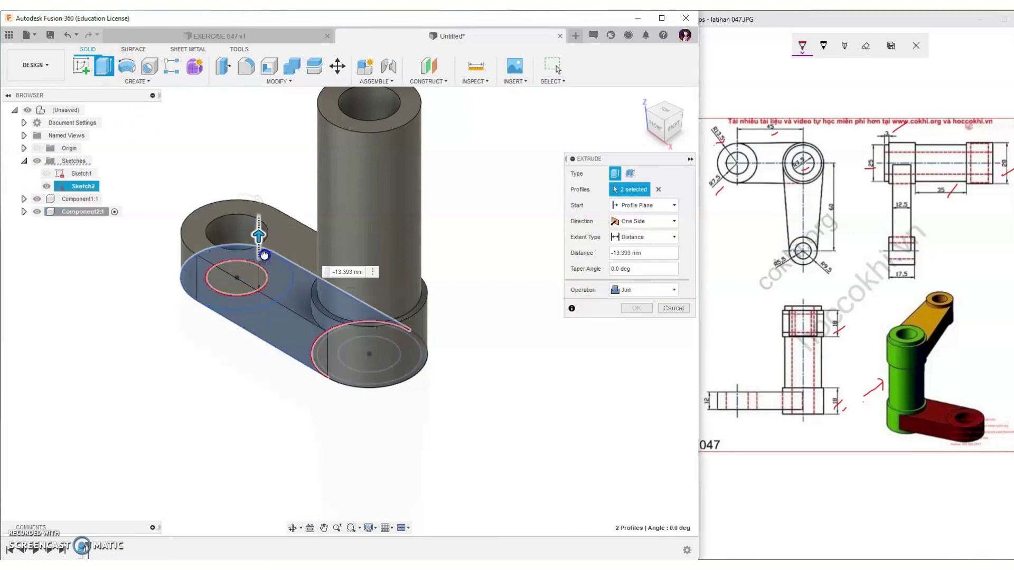
# Start the extrusion at offset -(18-12)/2 and extrude -12 mm, joining the body.
pyautogui.click(659, 206)
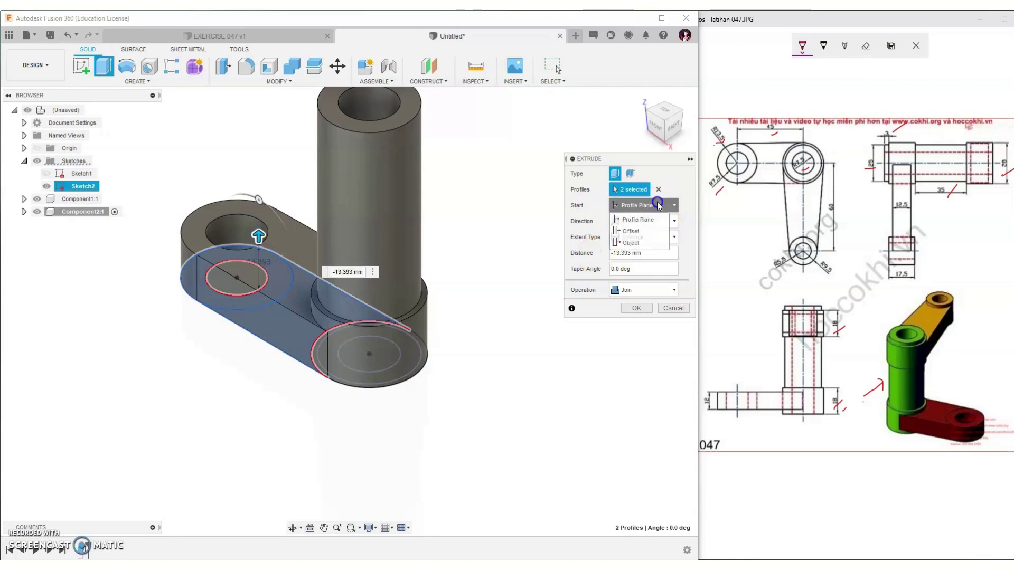
pyautogui.click(644, 232)
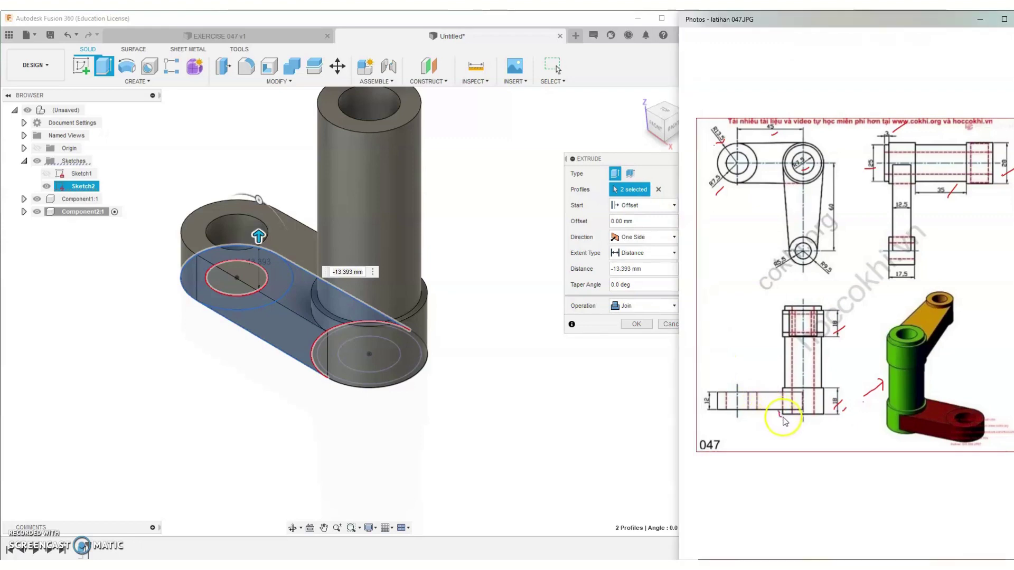
pyautogui.moveTo(780, 410); pyautogui.dragTo(786, 414)
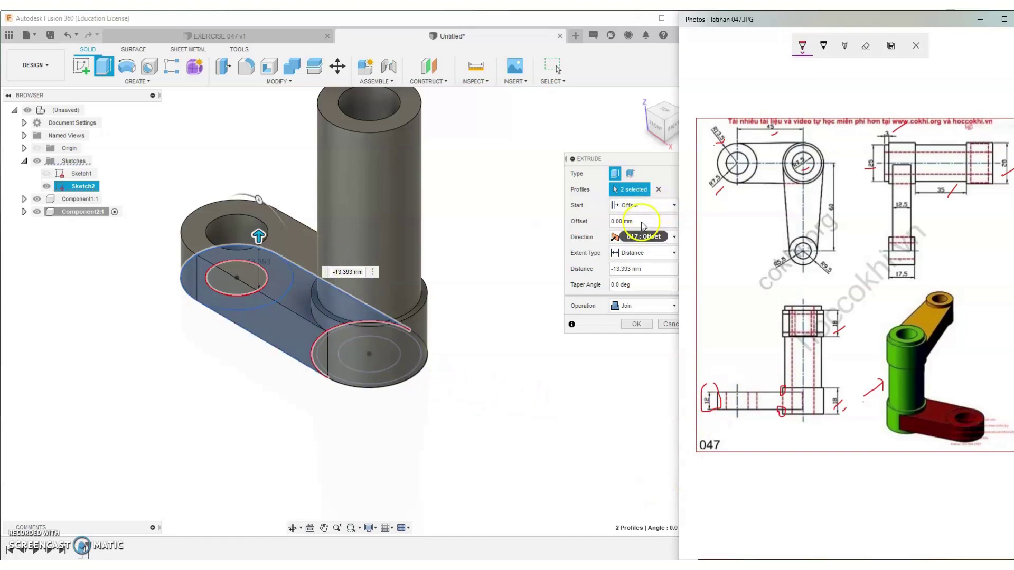
pyautogui.click(597, 222)
pyautogui.write('-(18-12)/2')
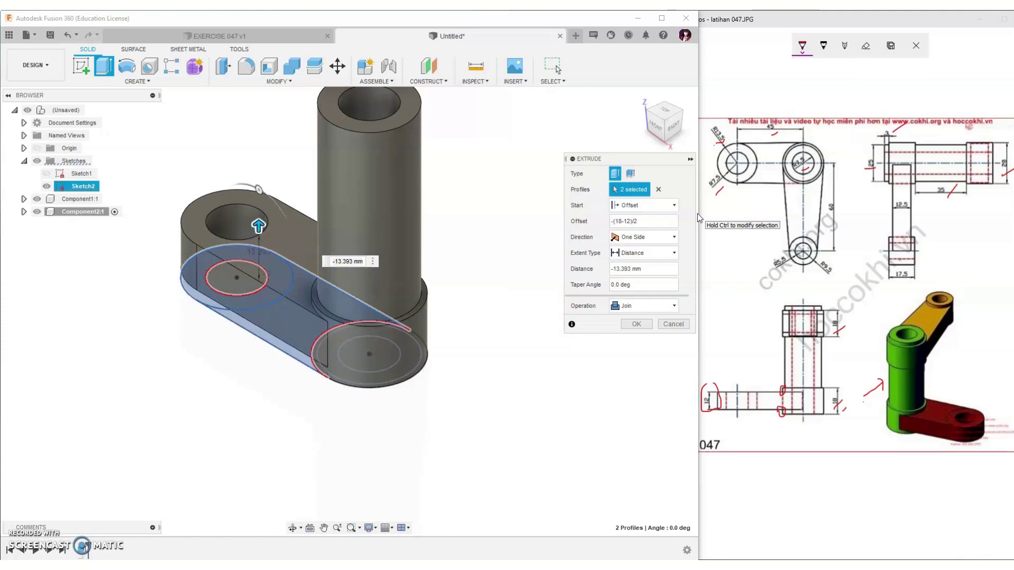
pyautogui.click(640, 268)
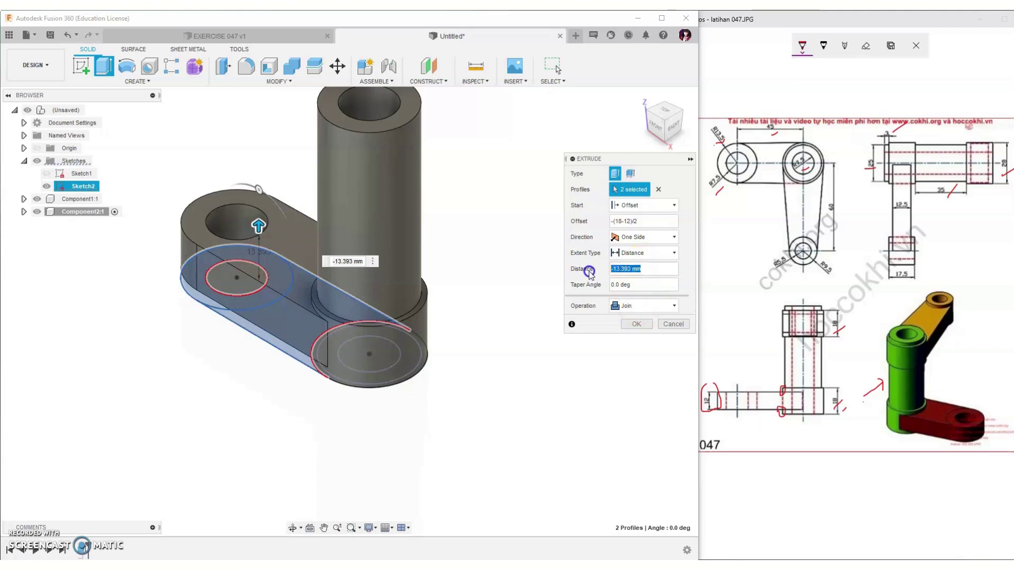
pyautogui.click(709, 417)
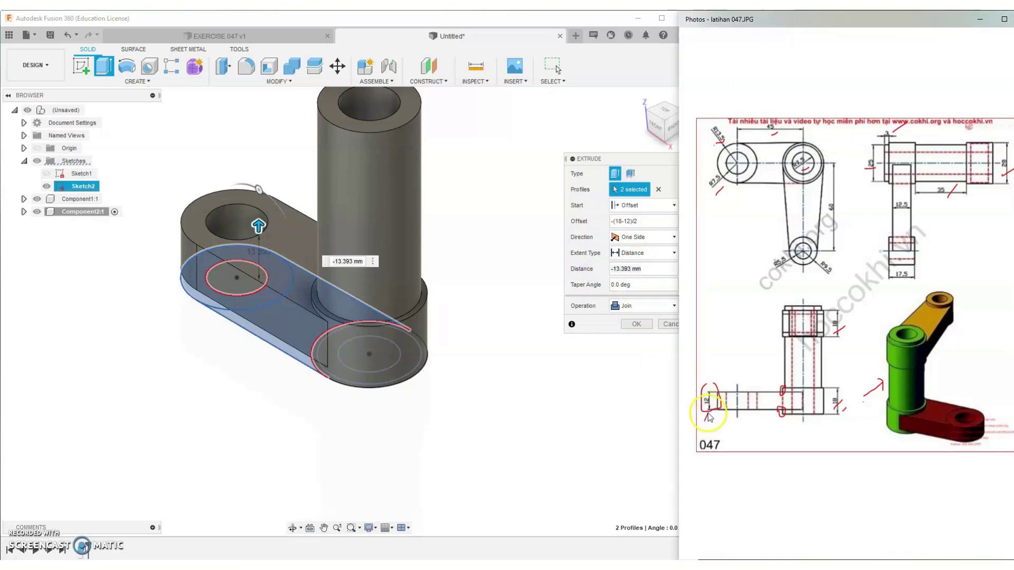
pyautogui.click(599, 271)
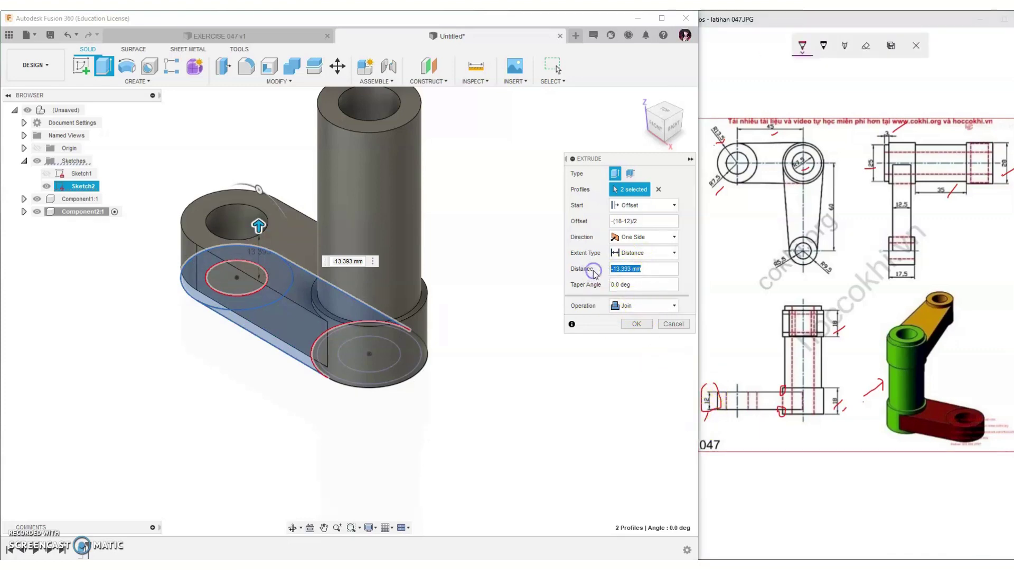
pyautogui.write('-12')
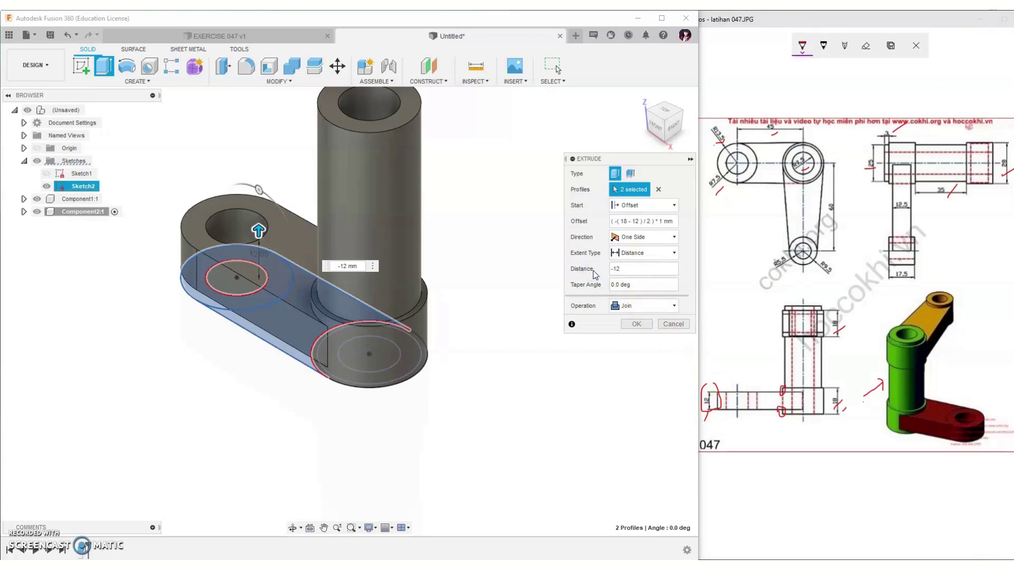
pyautogui.click(644, 294)
# Confirm the arm extrusion, hide Sketch2's outlines, and start a new sketch.
pyautogui.click(635, 325)
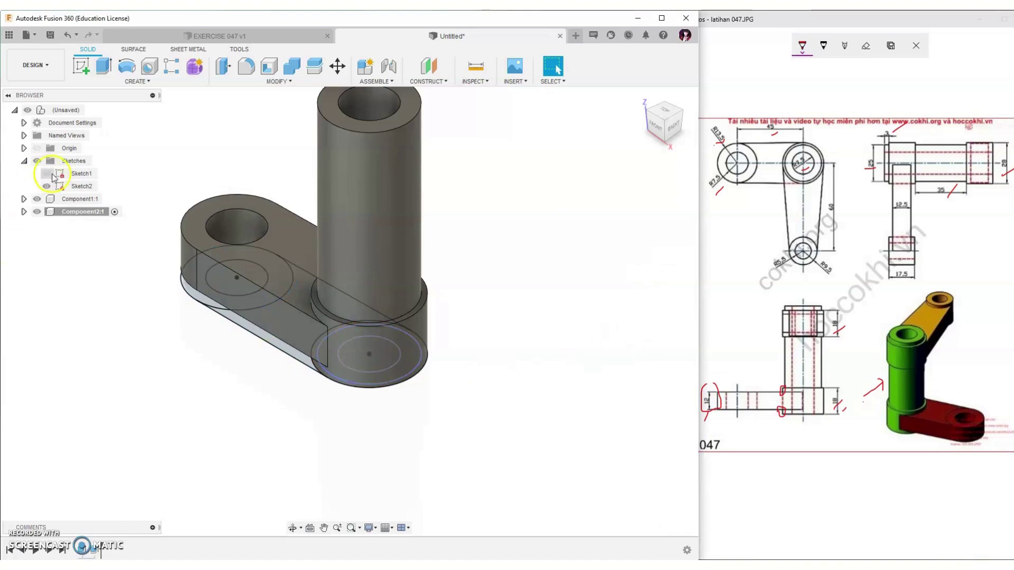
pyautogui.click(47, 187)
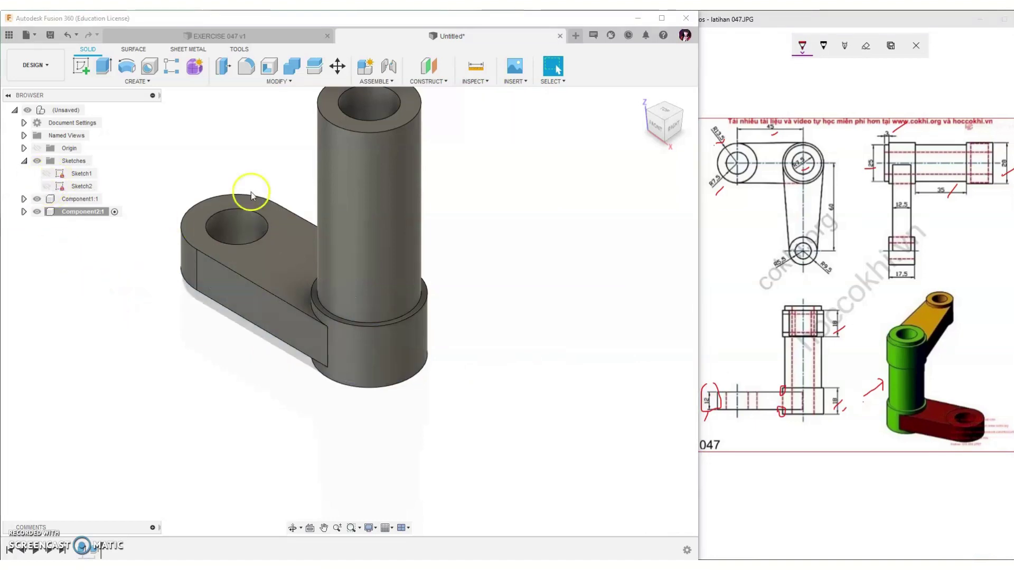
pyautogui.moveTo(463, 246); pyautogui.dragTo(465, 290, button='middle')
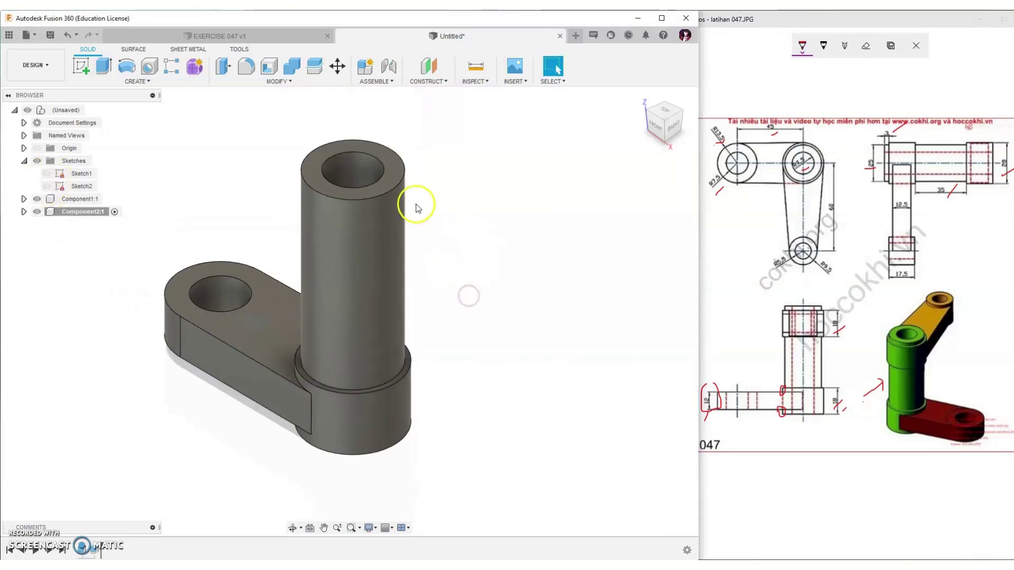
pyautogui.click(81, 66)
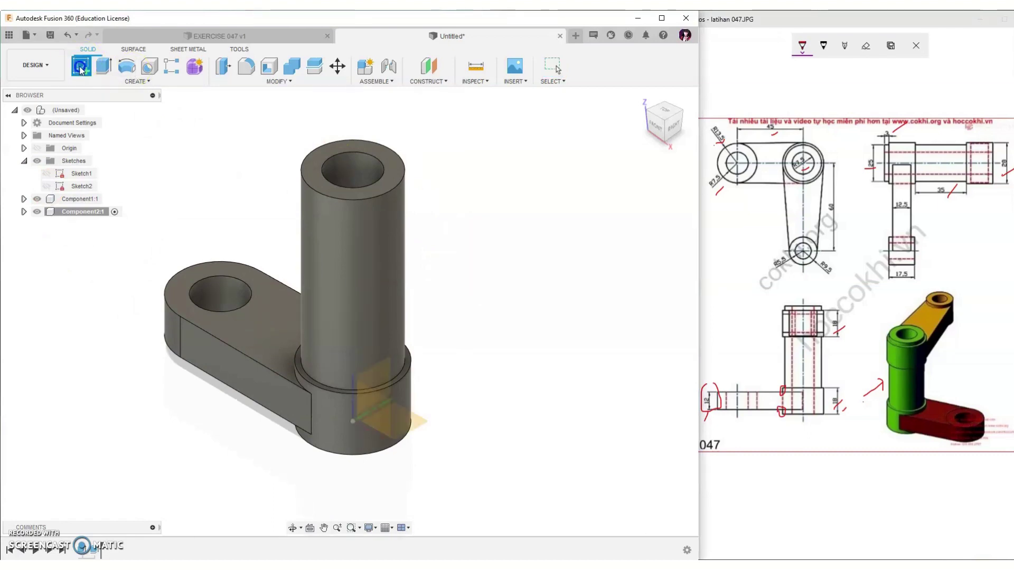
# On the cylinder's top face, draw a Ø28 circle centred on the bore.
pyautogui.click(347, 149)
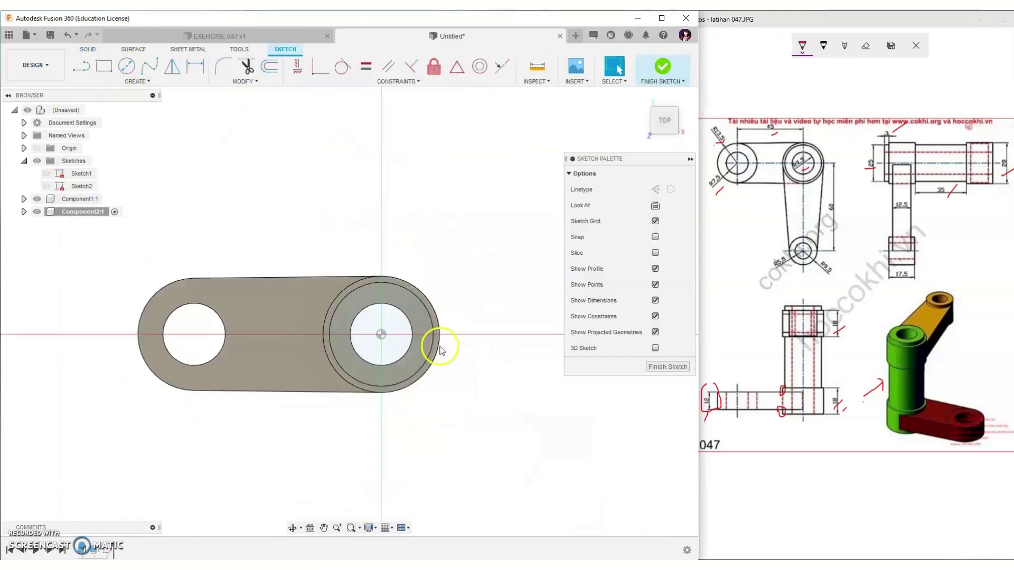
pyautogui.moveTo(446, 343); pyautogui.dragTo(452, 256, button='middle')
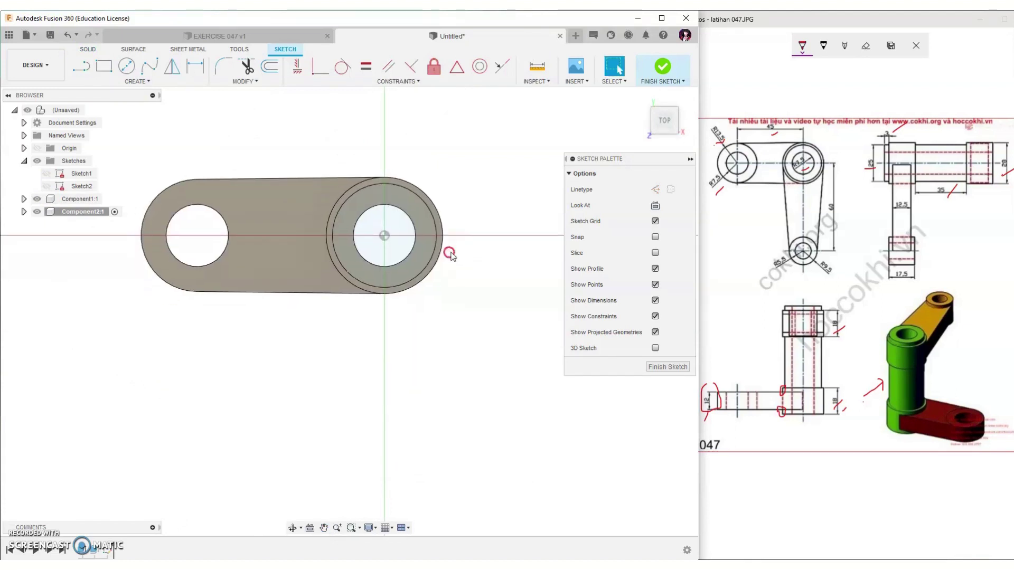
pyautogui.click(130, 69)
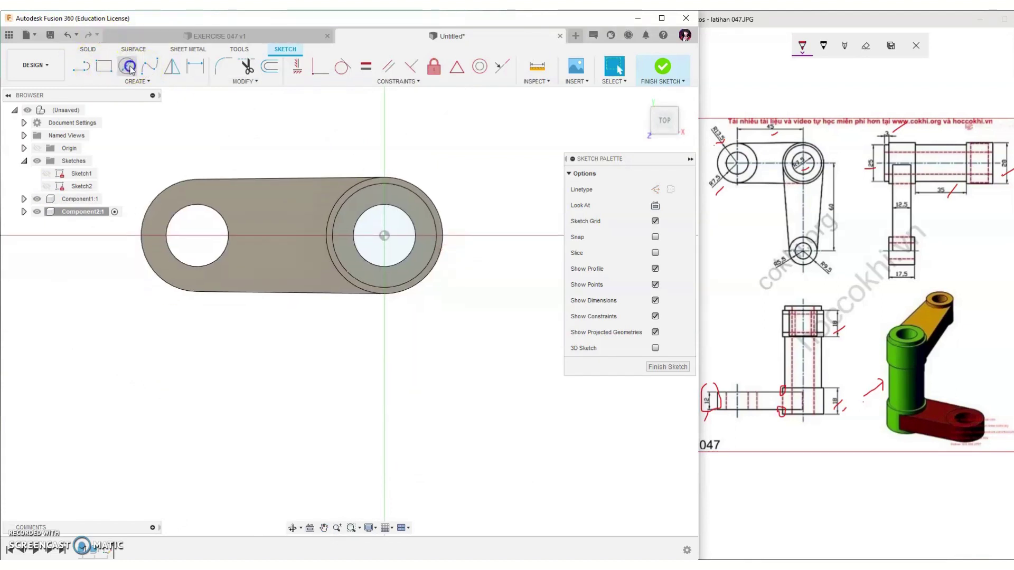
pyautogui.click(384, 236)
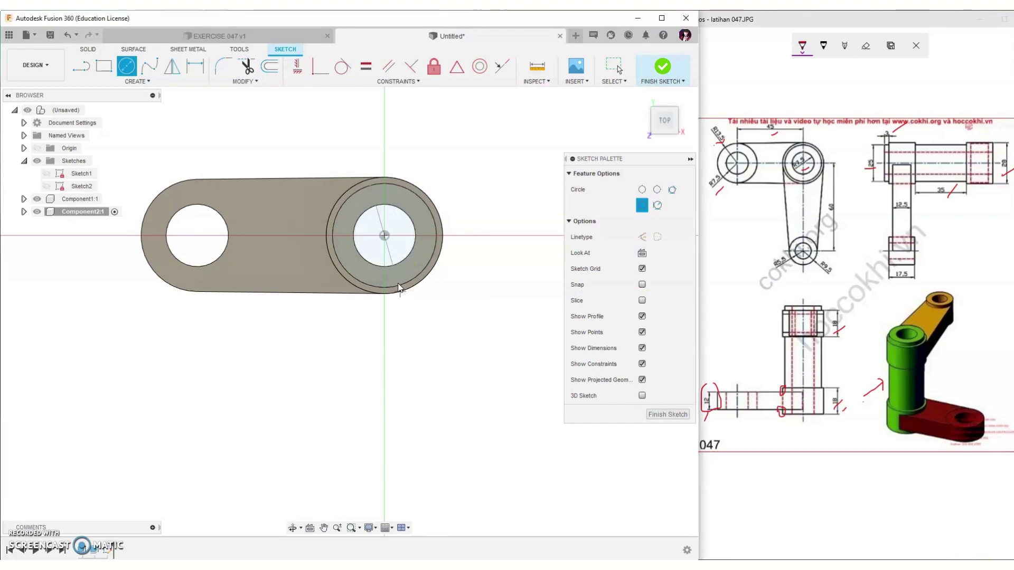
pyautogui.press('Return')
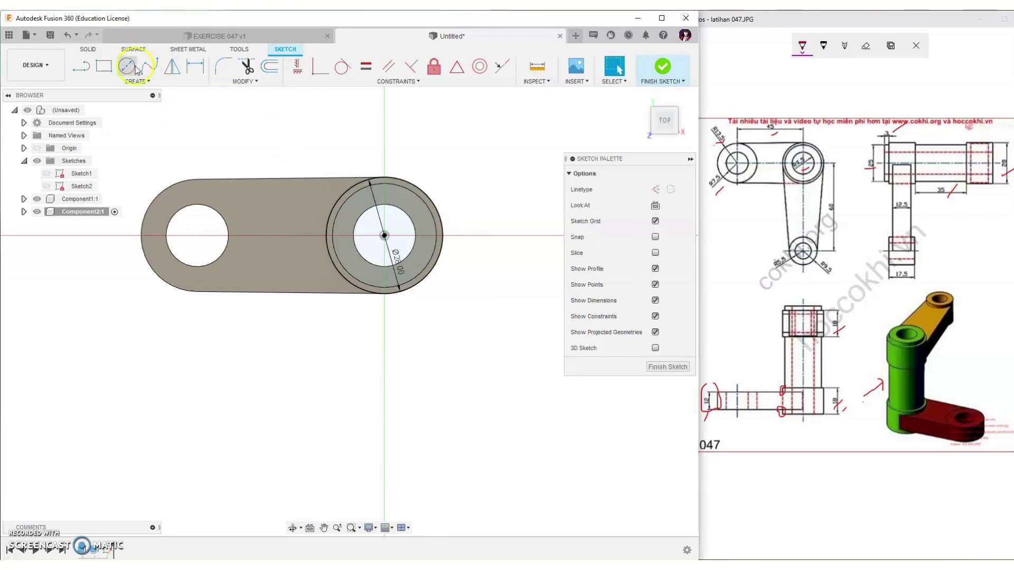
# Below the part, draw a Ø19 circle with a concentric 5.5*2 (11 mm) inner circle.
pyautogui.click(127, 66)
pyautogui.click(392, 444)
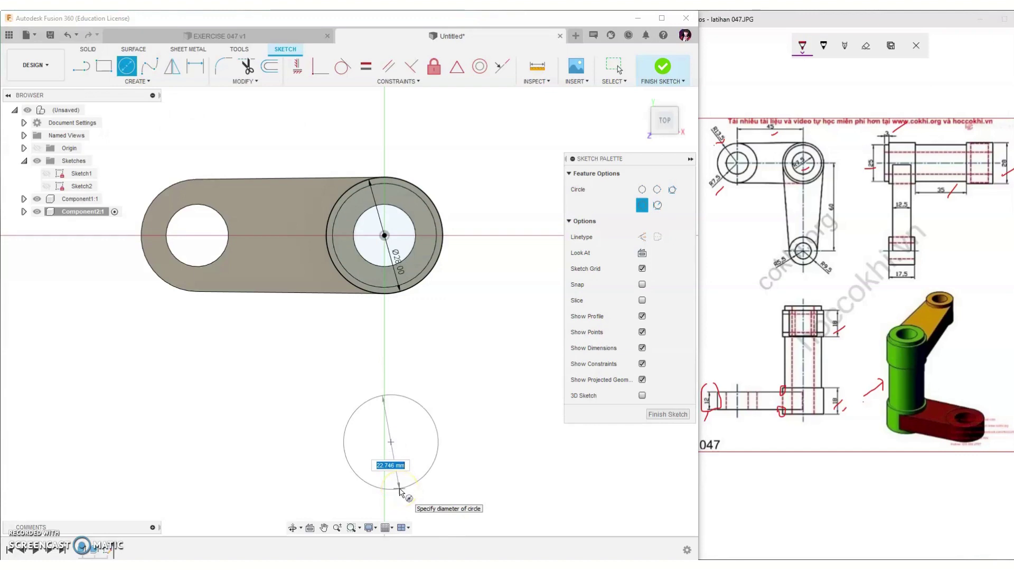
pyautogui.write('9.5*2')
pyautogui.press('Return')
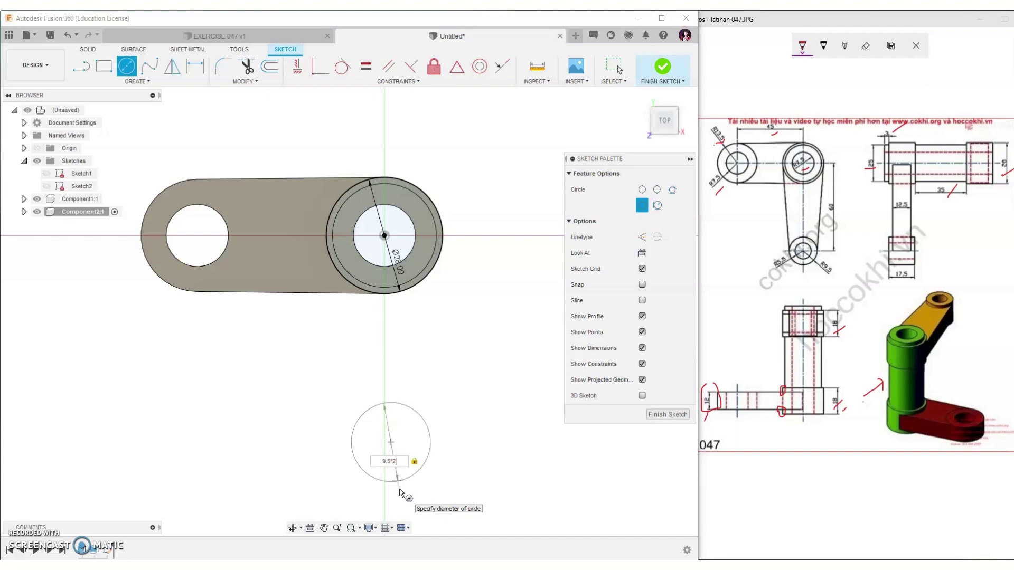
pyautogui.press('Return')
pyautogui.press('Escape')
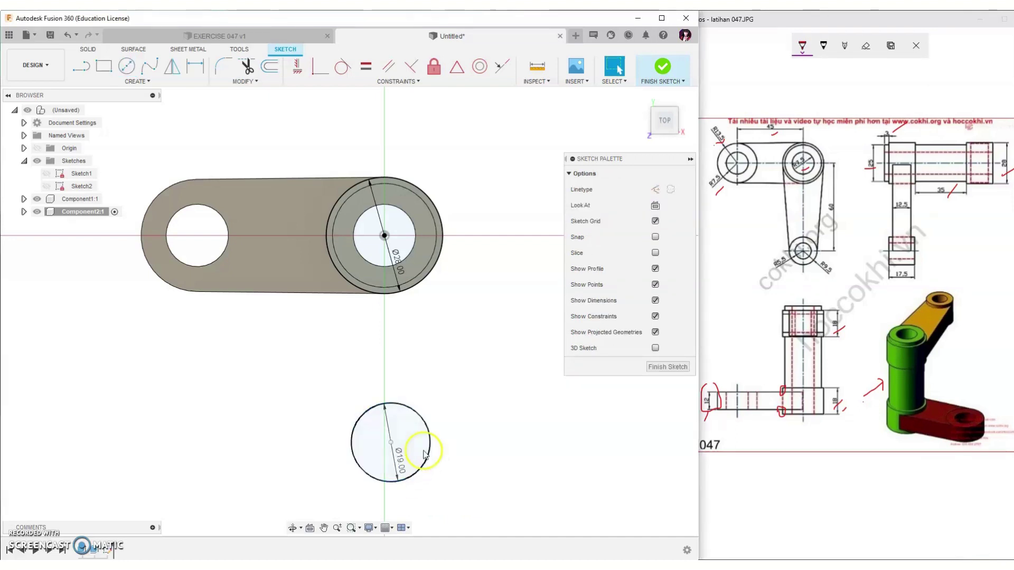
pyautogui.click(126, 66)
pyautogui.click(391, 442)
pyautogui.write('5.5*2')
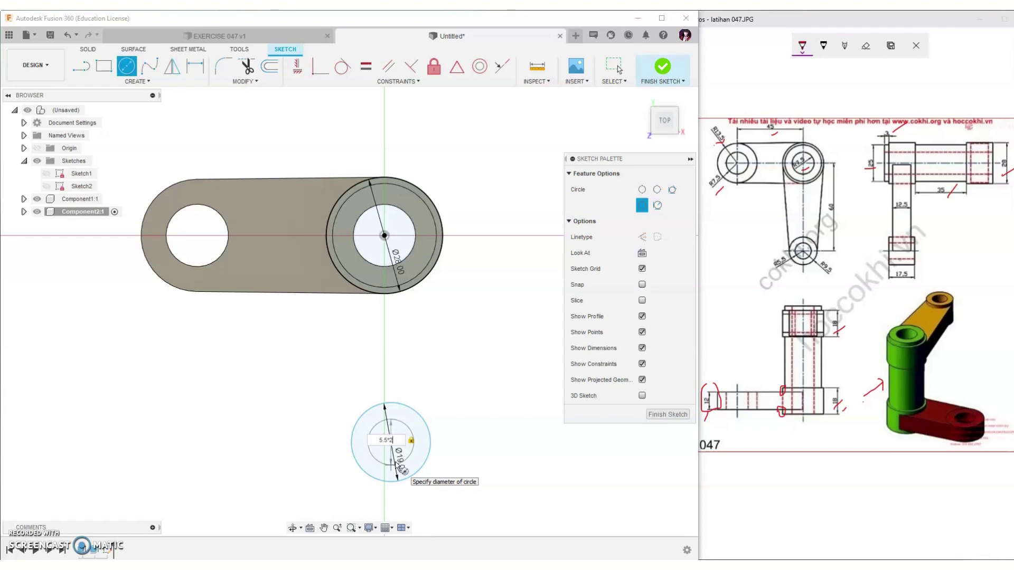
pyautogui.press('Return')
pyautogui.press('Escape')
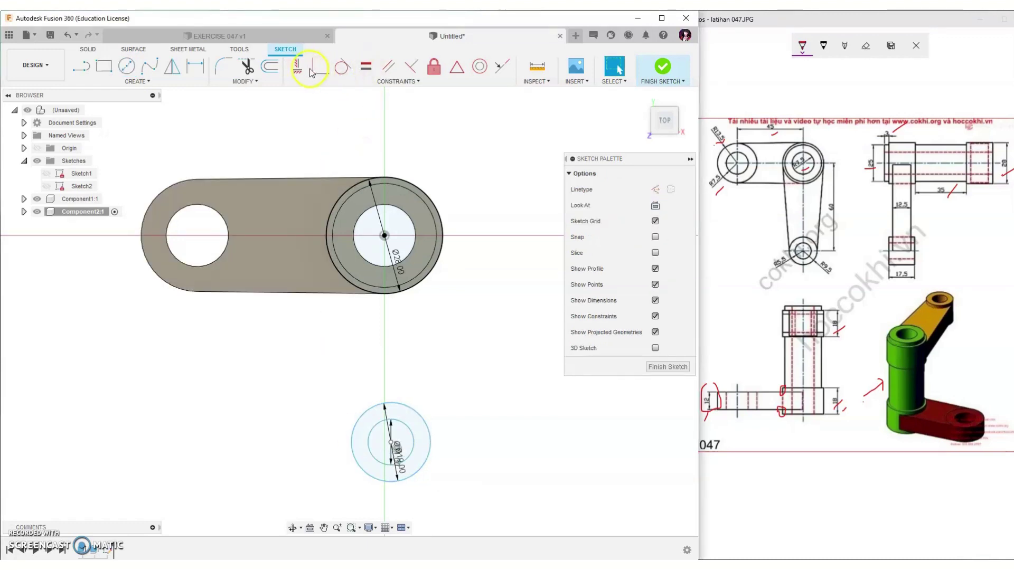
# Align the Ø19 circle's centre vertically beneath the bore centre.
pyautogui.click(297, 66)
pyautogui.click(384, 236)
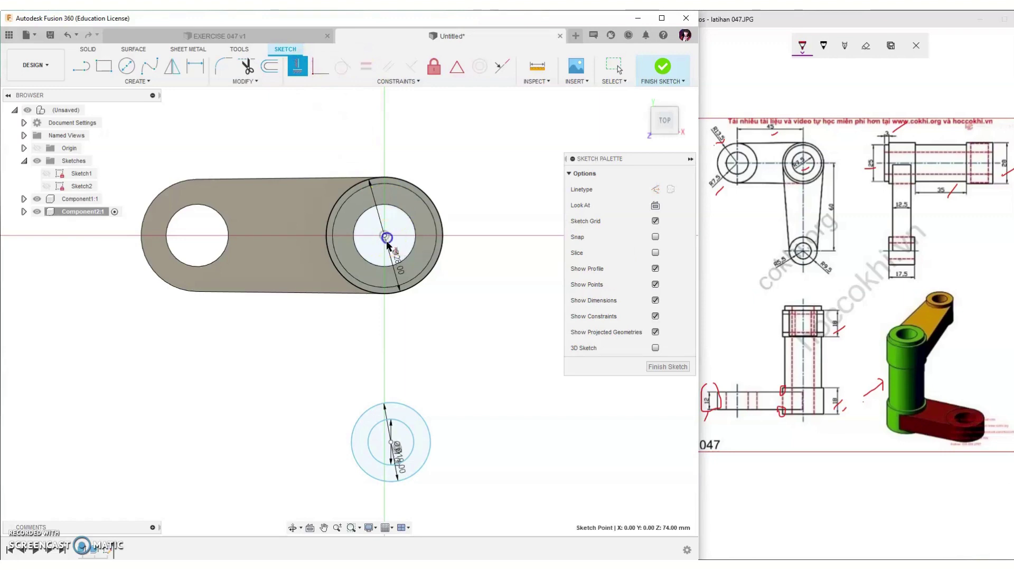
pyautogui.click(392, 443)
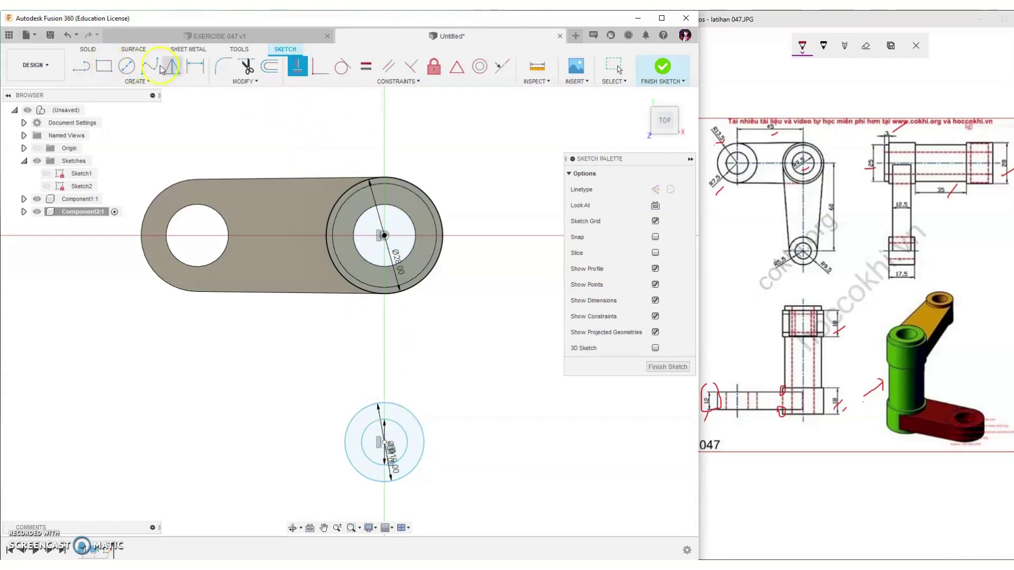
# Dimension the distance between the two circle centres as 60 mm.
pyautogui.click(195, 66)
pyautogui.click(401, 210)
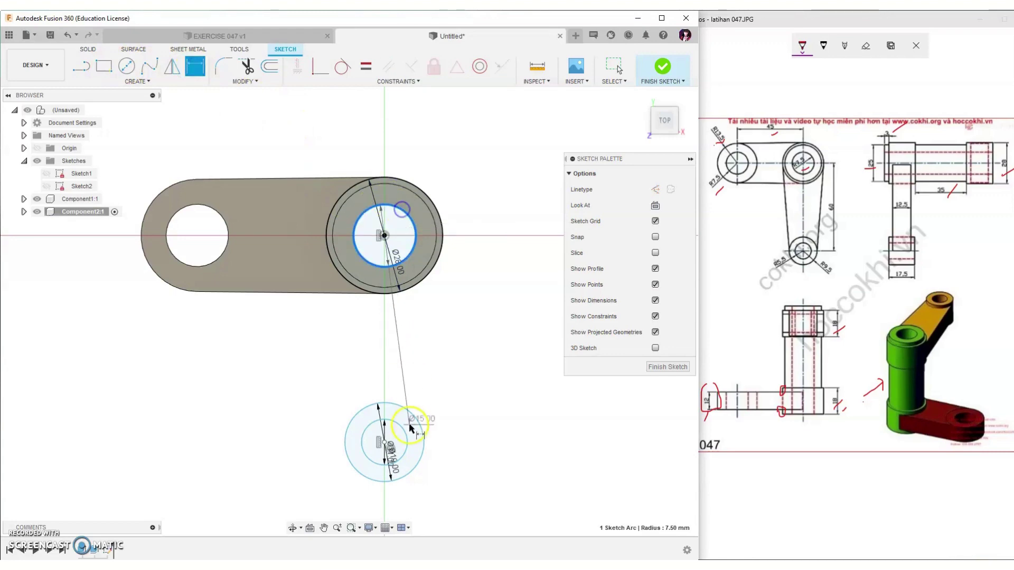
pyautogui.click(417, 421)
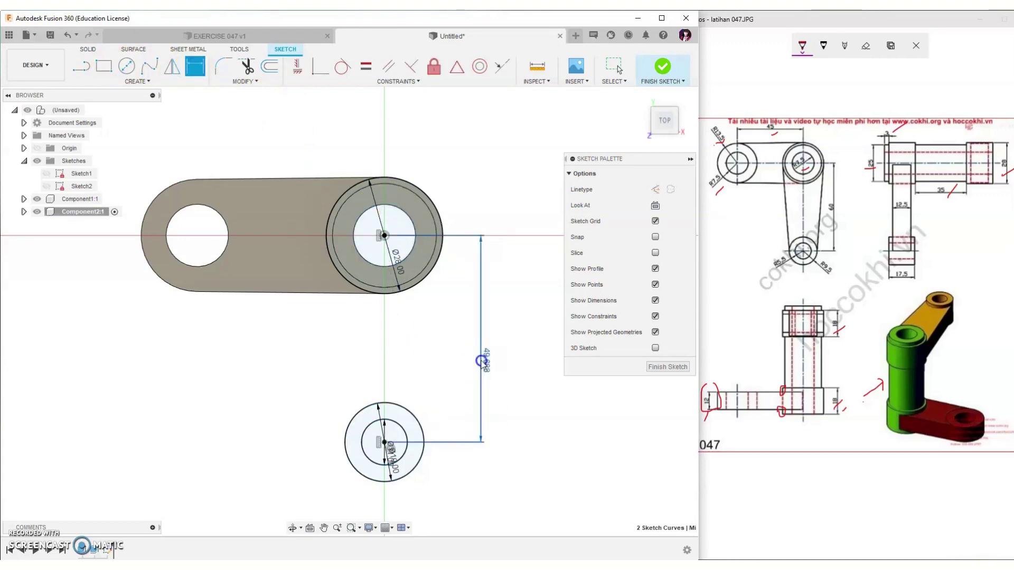
pyautogui.click(481, 359)
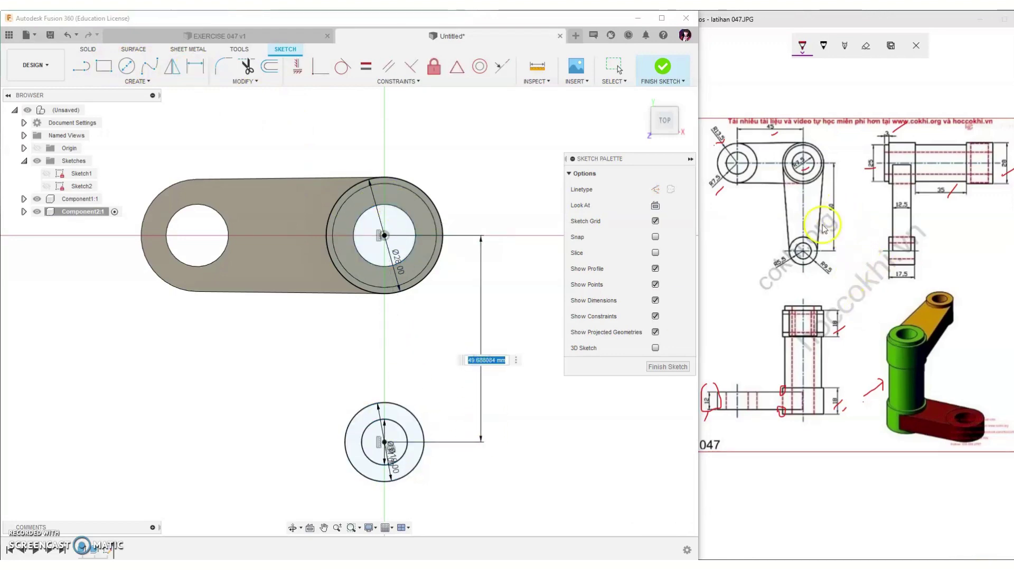
pyautogui.click(828, 213)
pyautogui.click(494, 357)
pyautogui.write('60')
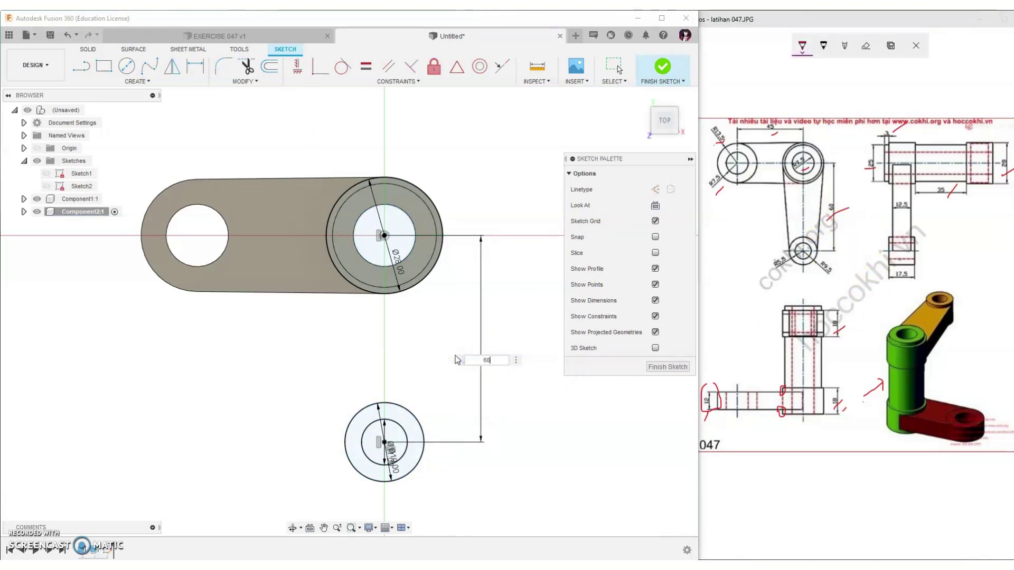
pyautogui.press('Return')
pyautogui.moveTo(455, 355); pyautogui.dragTo(449, 283, button='middle')
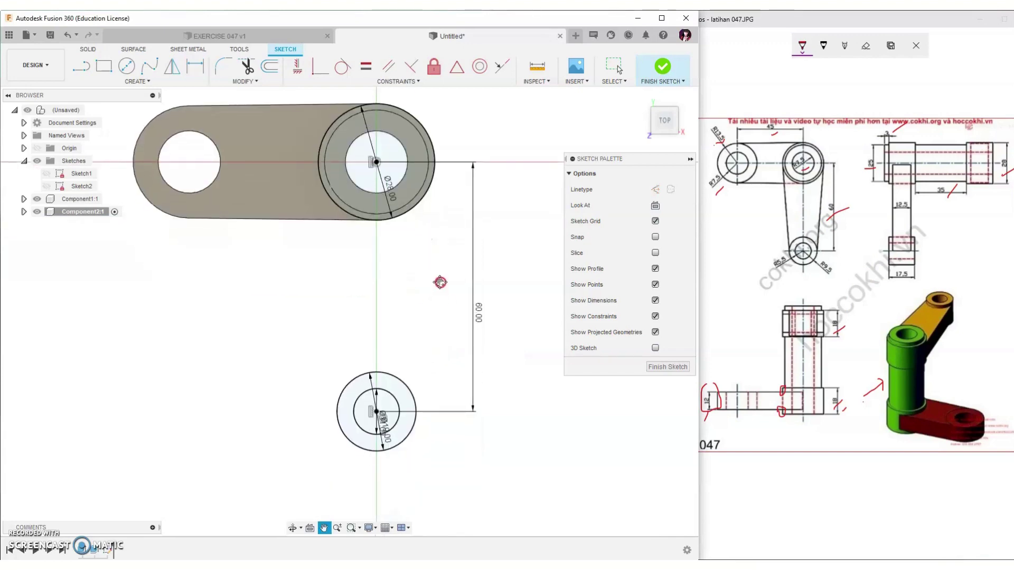
# Draw two side lines from the Ø28 circle down to the Ø19 circle.
pyautogui.click(83, 67)
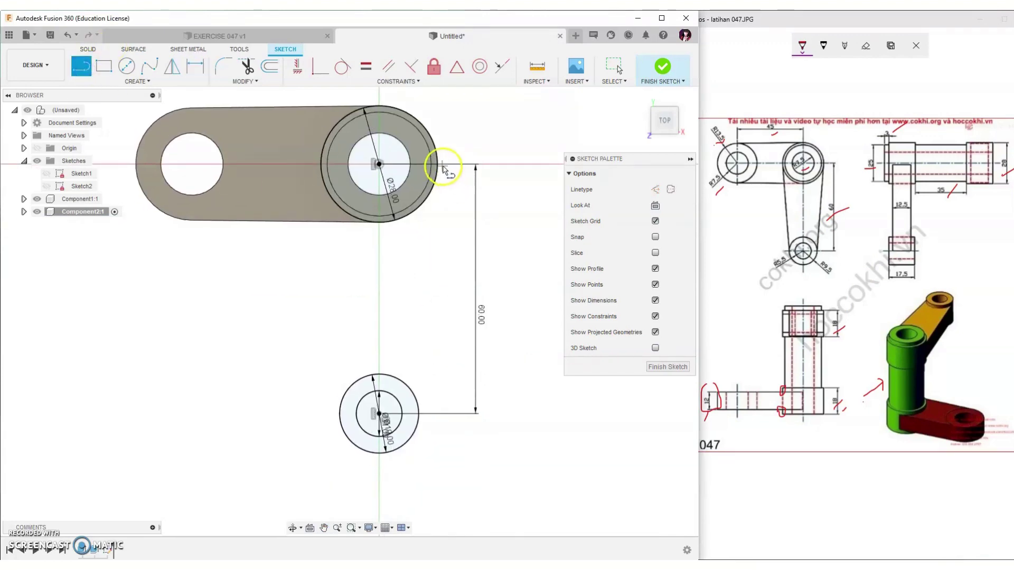
pyautogui.click(437, 167)
pyautogui.click(414, 421)
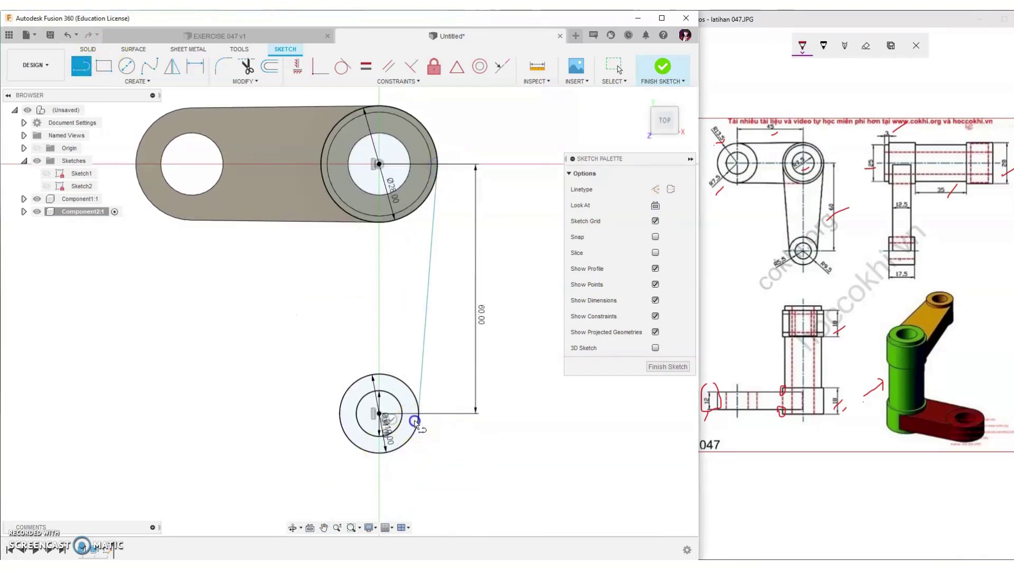
pyautogui.click(320, 169)
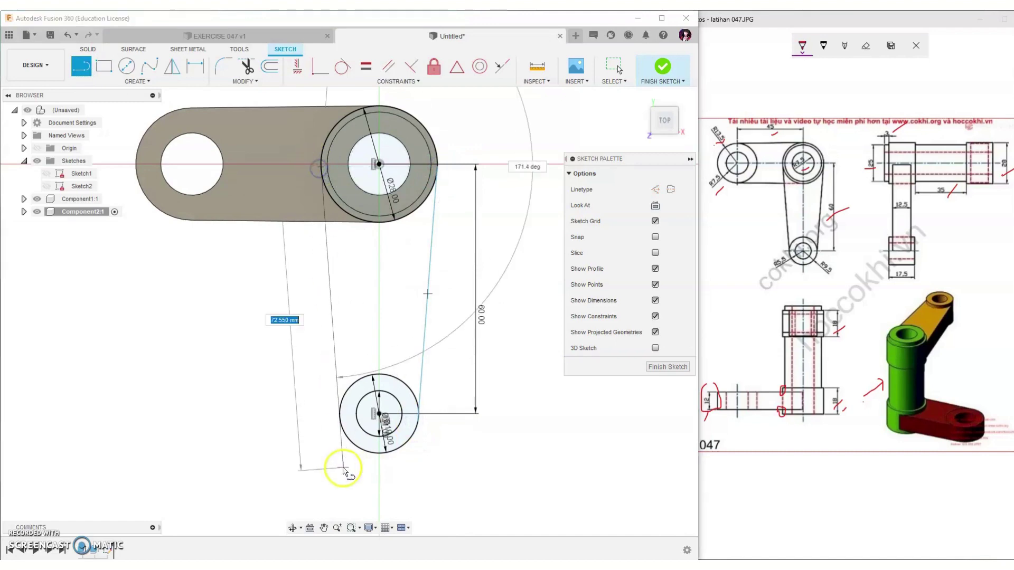
pyautogui.click(340, 430)
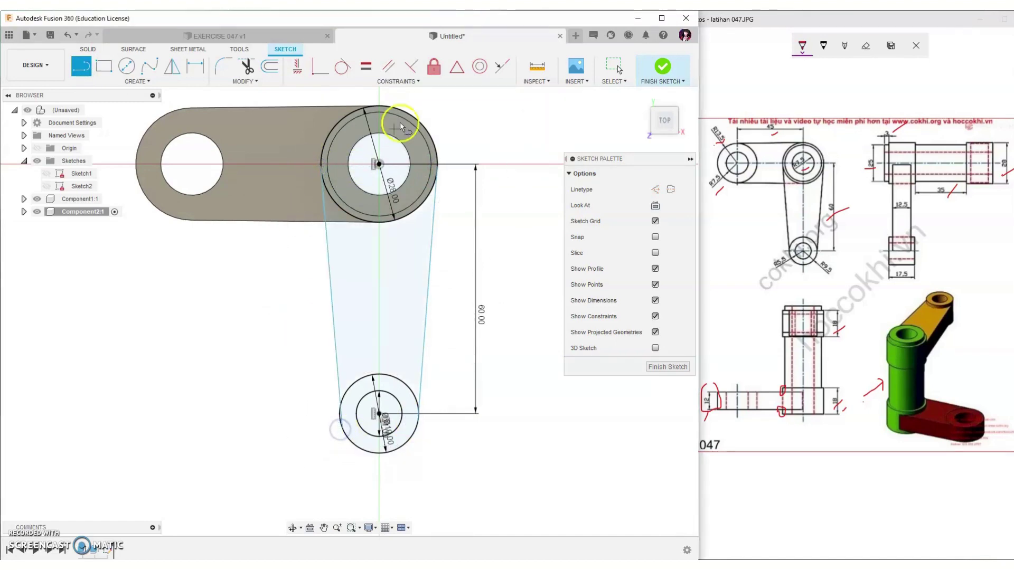
# Make both side lines tangent to both circles and finish the sketch.
pyautogui.click(342, 66)
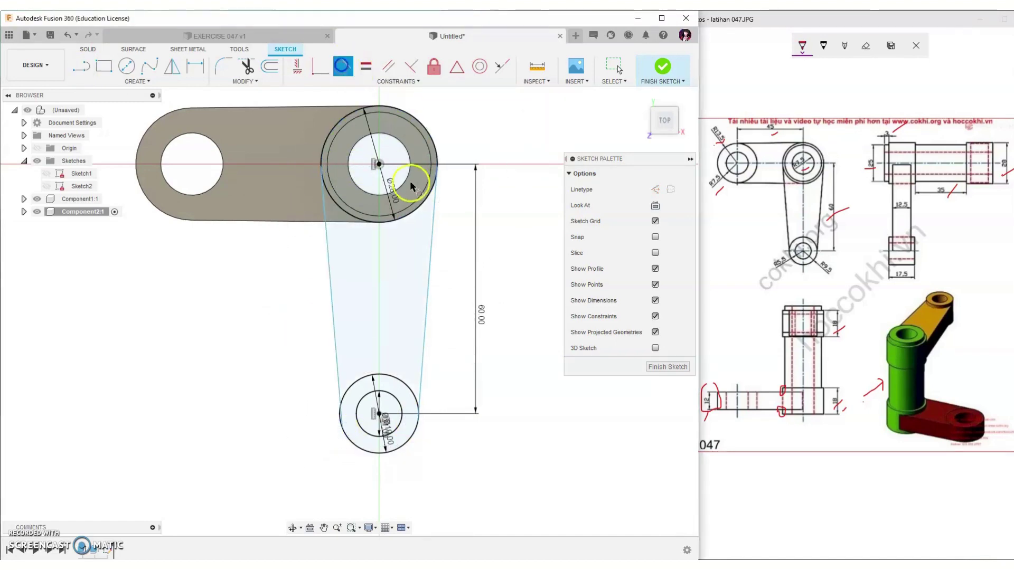
pyautogui.click(432, 200)
pyautogui.click(341, 203)
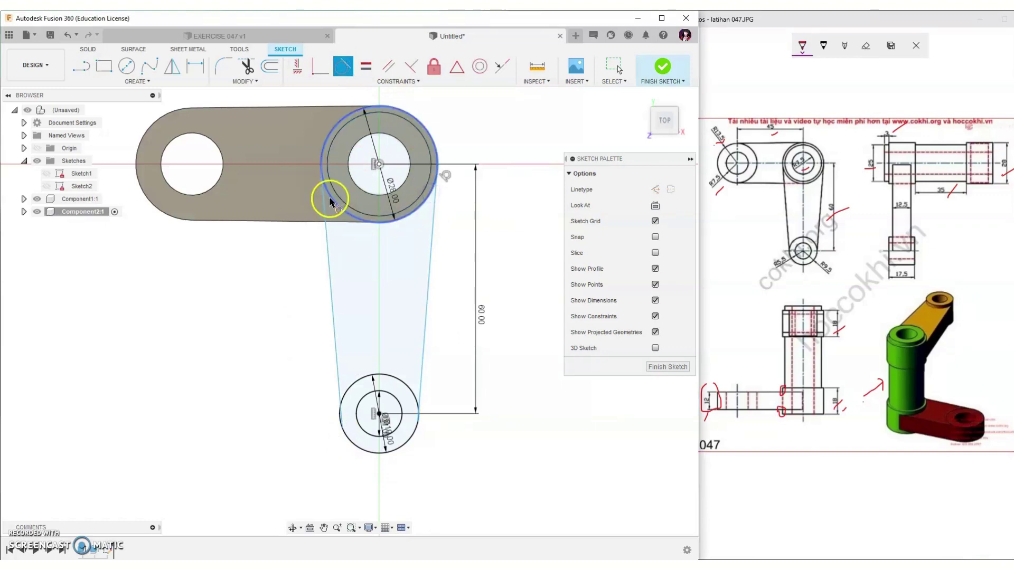
pyautogui.click(327, 197)
pyautogui.click(353, 381)
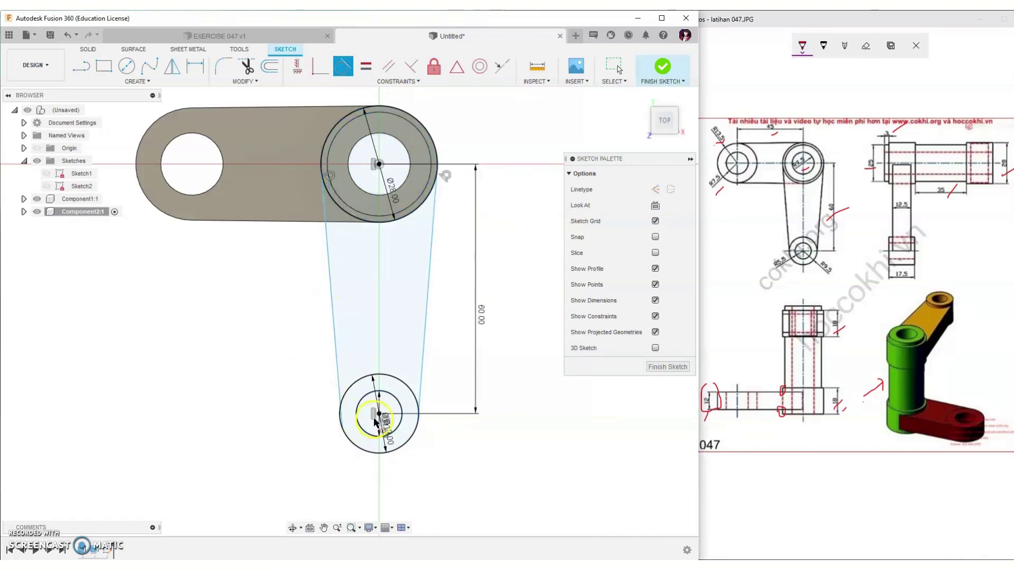
pyautogui.click(409, 389)
pyautogui.click(421, 380)
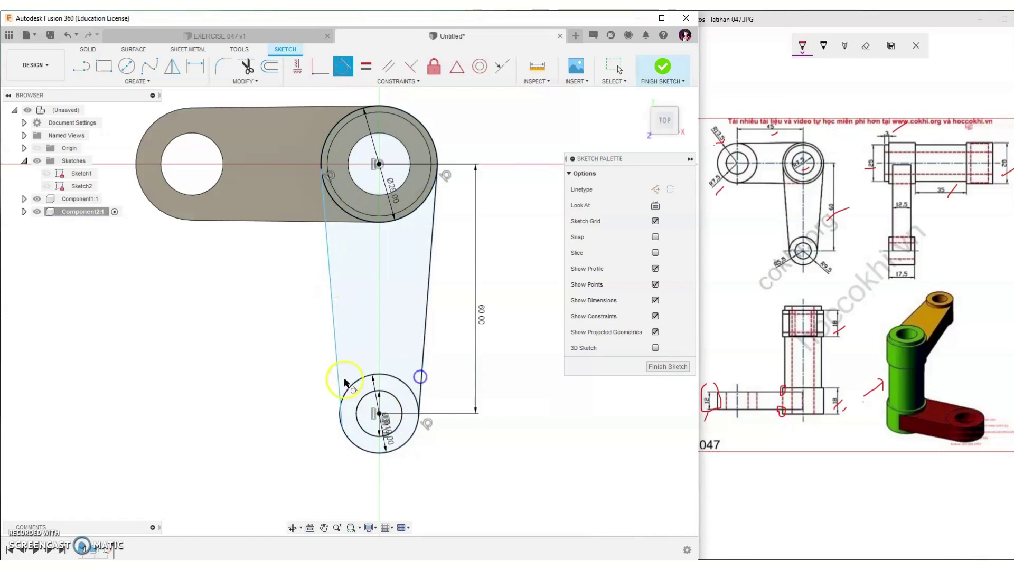
pyautogui.click(349, 389)
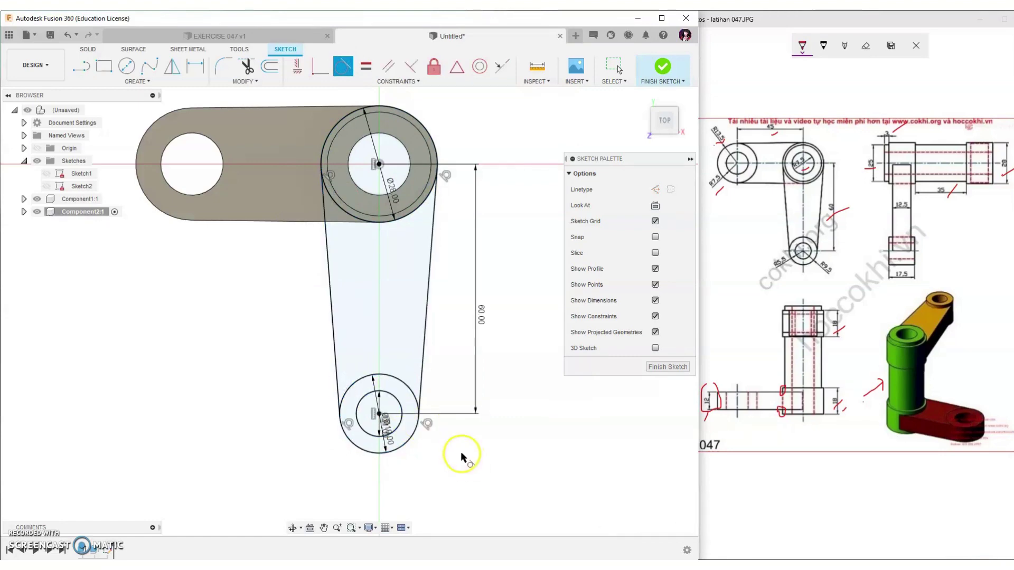
pyautogui.click(526, 378)
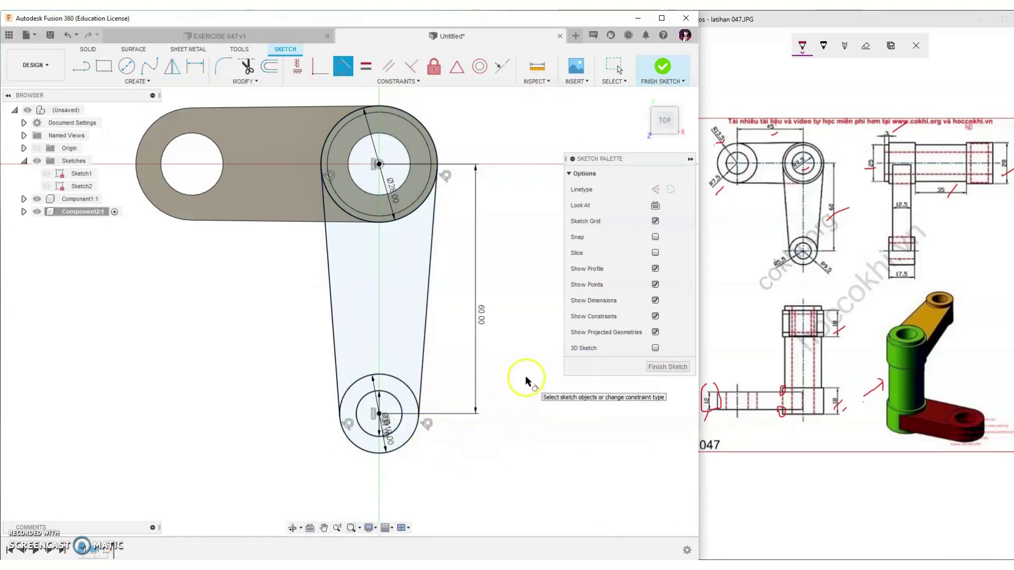
pyautogui.click(664, 69)
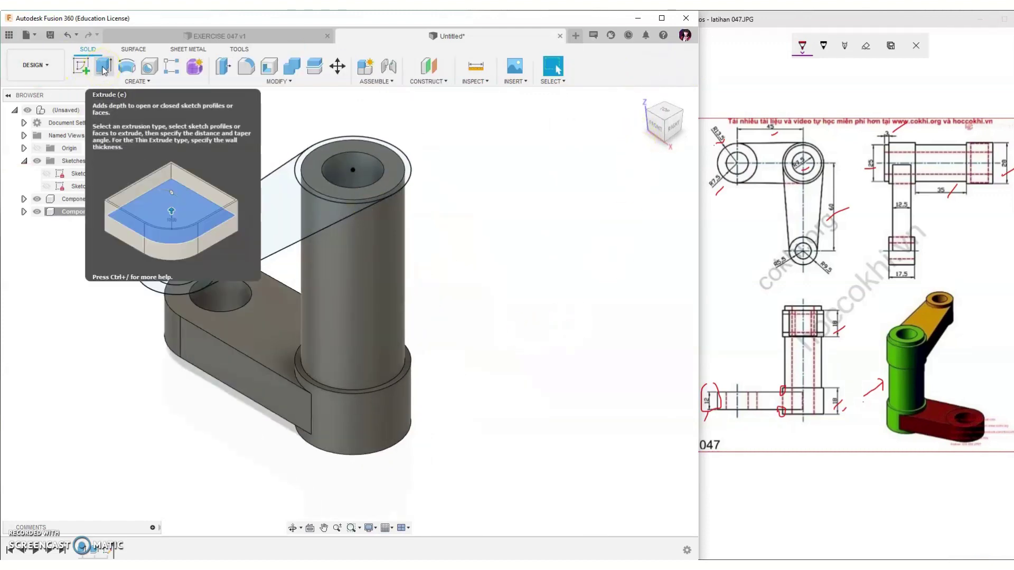
# Extrude the cylinder's top ring profile -18 mm downward as a New Component.
pyautogui.click(104, 71)
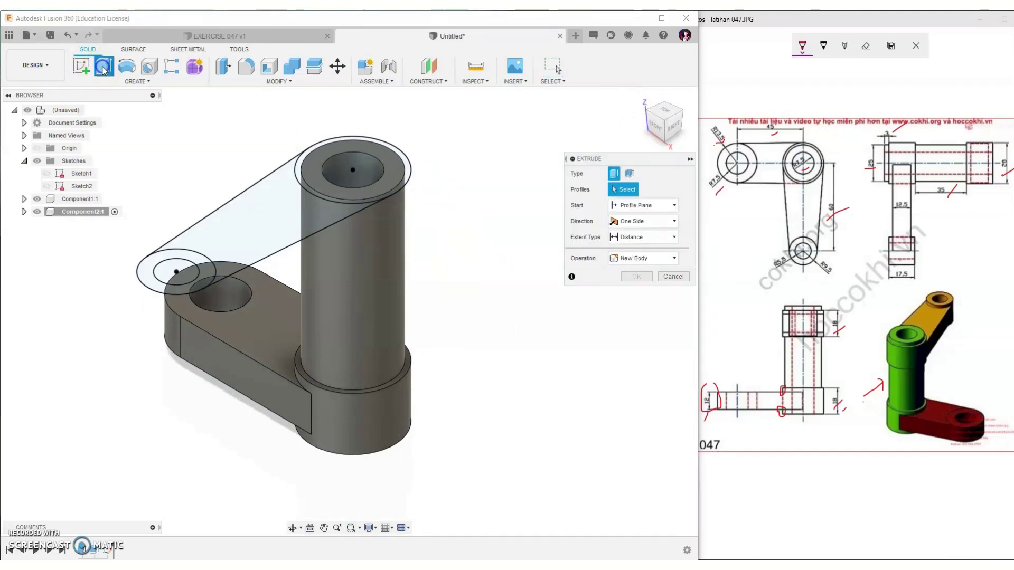
pyautogui.click(299, 161)
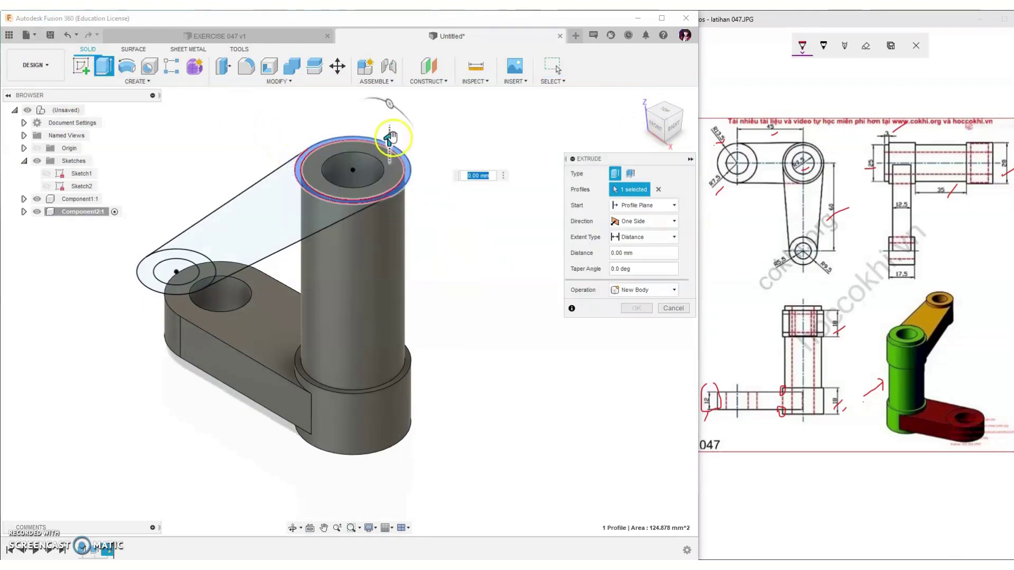
pyautogui.moveTo(390, 138); pyautogui.dragTo(390, 235)
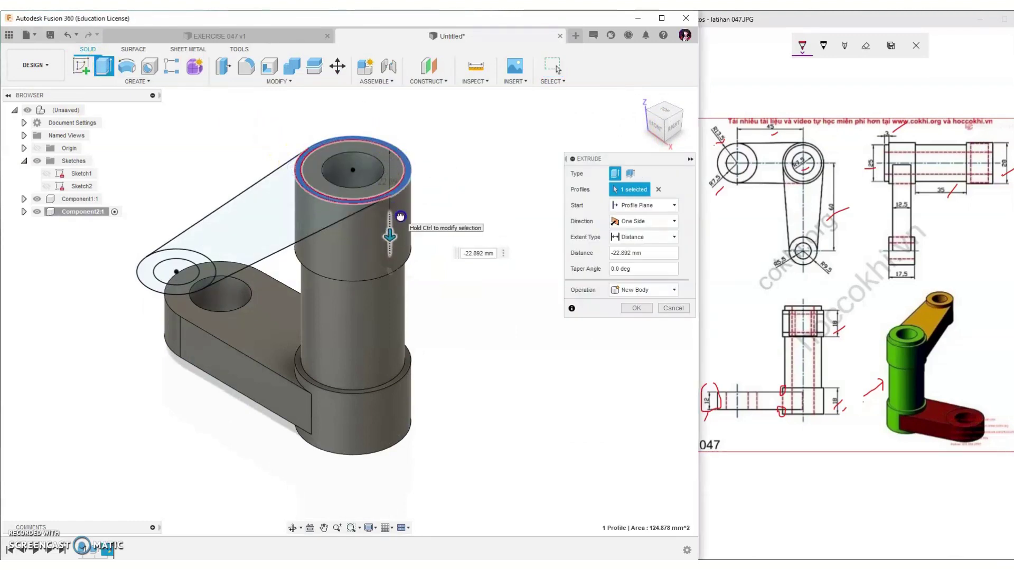
pyautogui.click(626, 290)
pyautogui.click(643, 351)
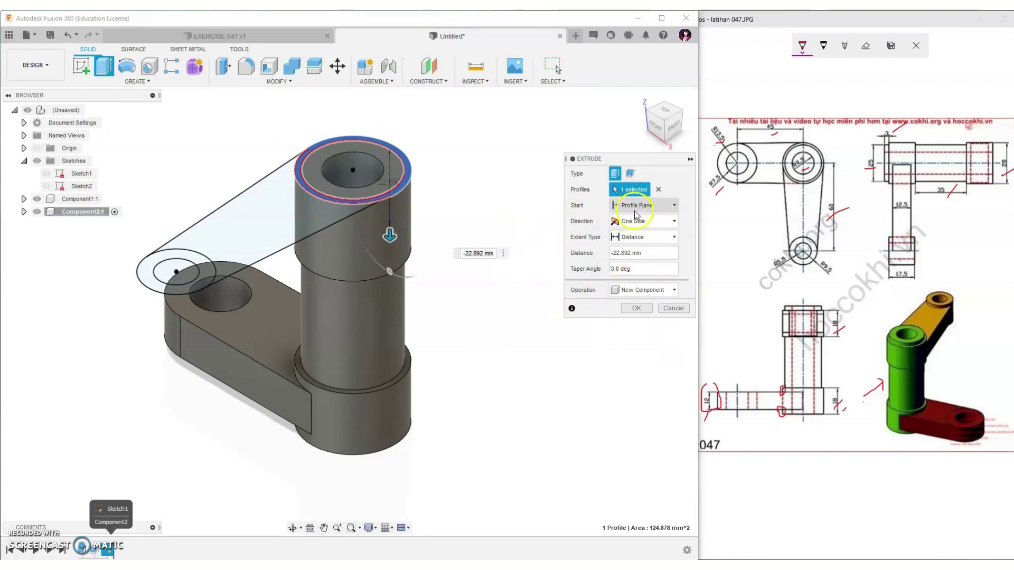
pyautogui.click(602, 254)
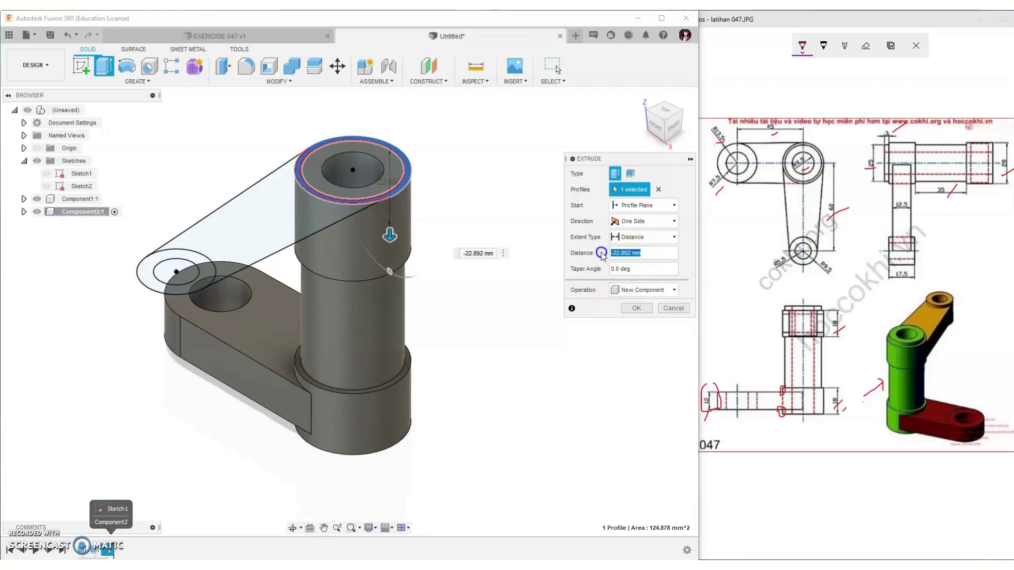
pyautogui.write('-18')
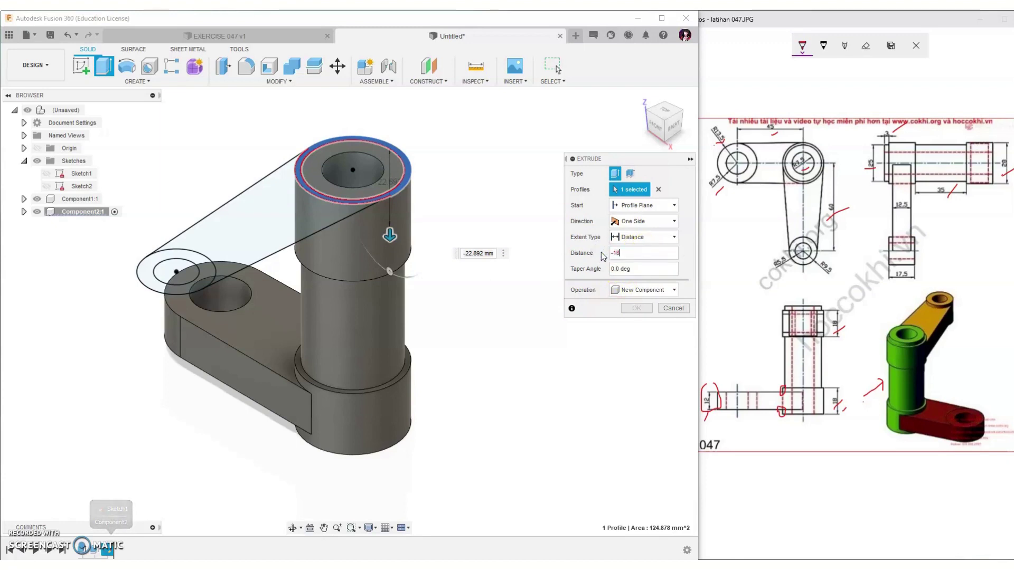
pyautogui.click(637, 308)
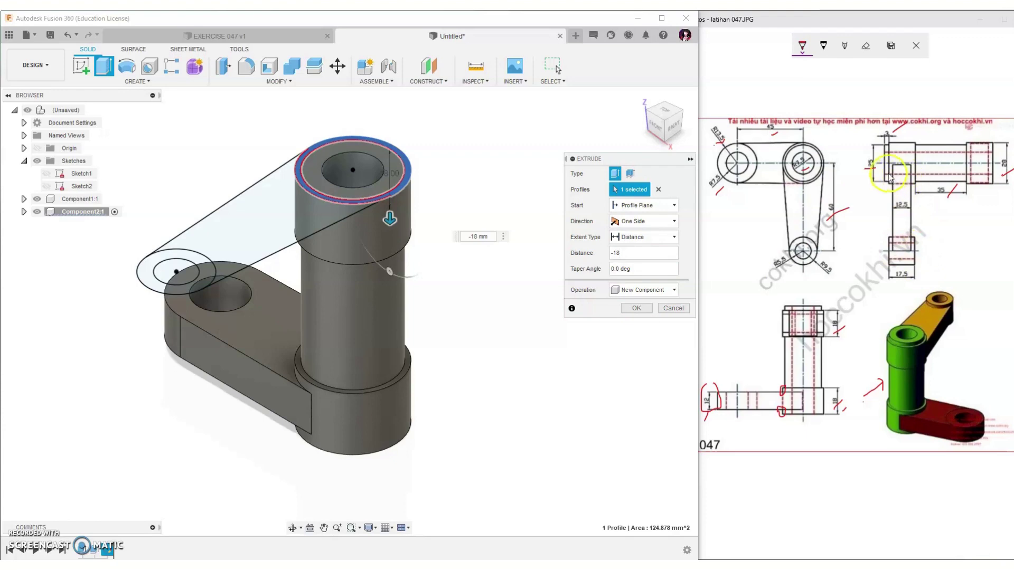
pyautogui.click(845, 329)
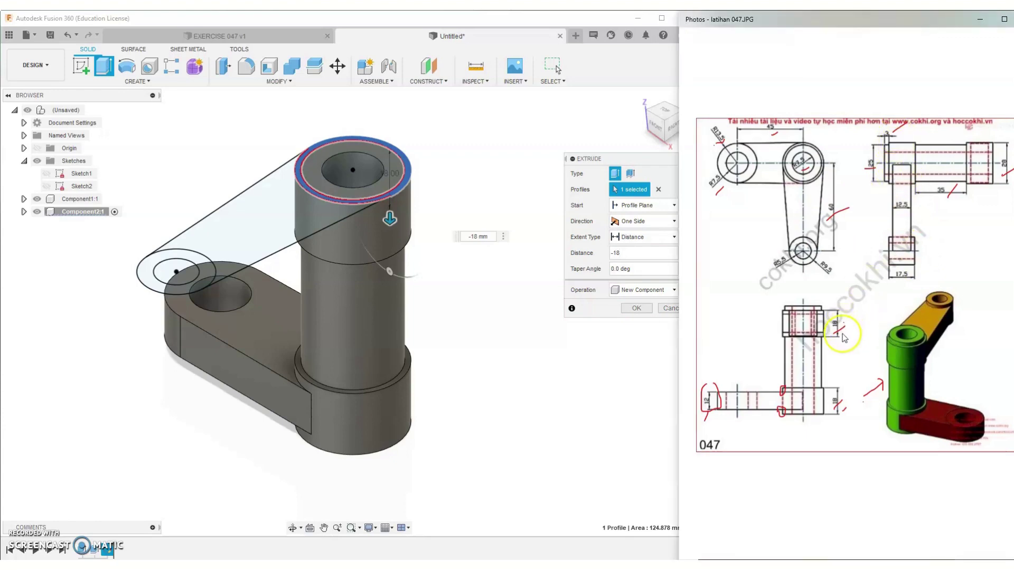
pyautogui.click(643, 308)
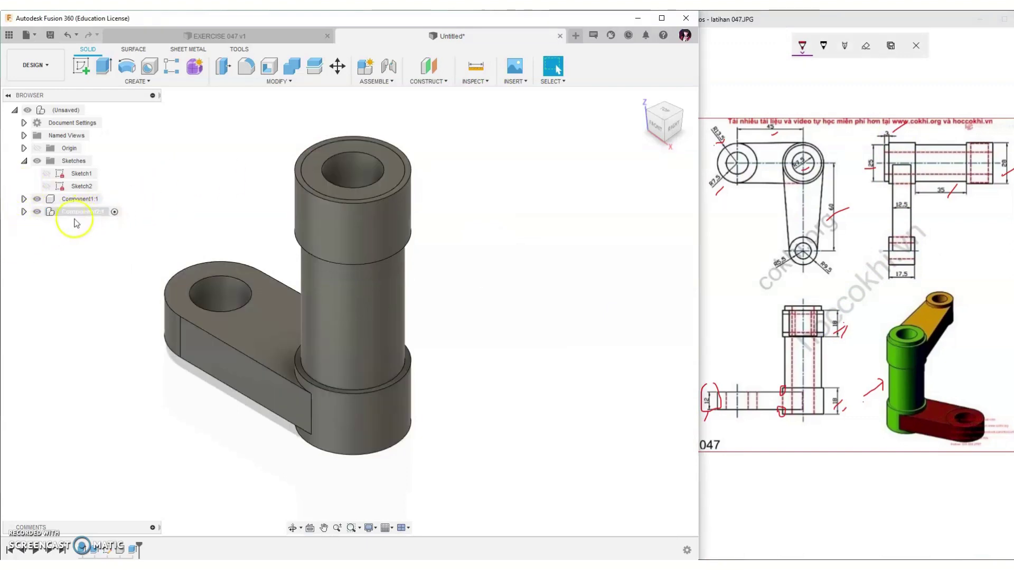
# Drag Component3:1 to the assembly root and turn Component2:1's Sketch1 back on.
pyautogui.click(23, 213)
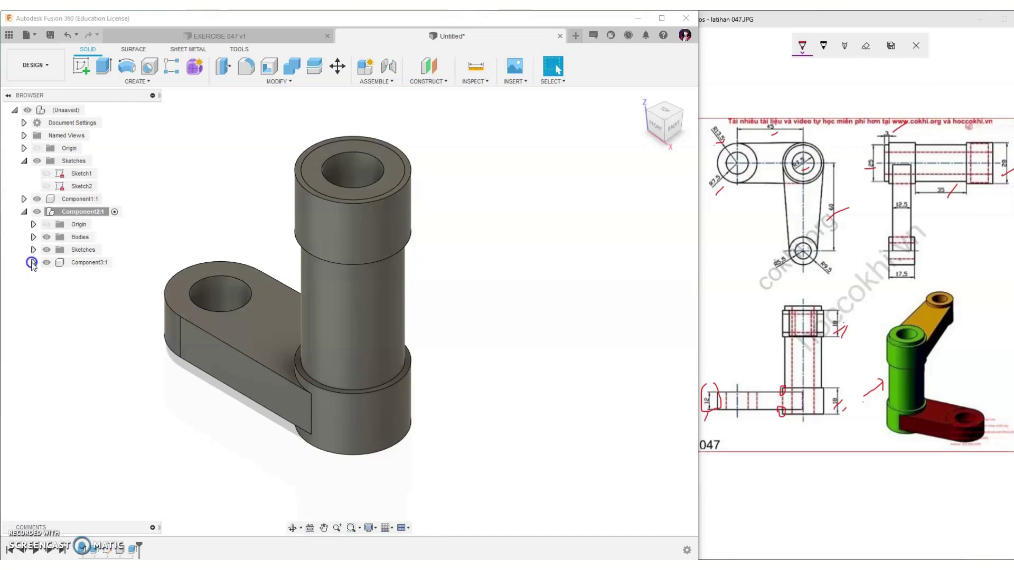
pyautogui.click(32, 262)
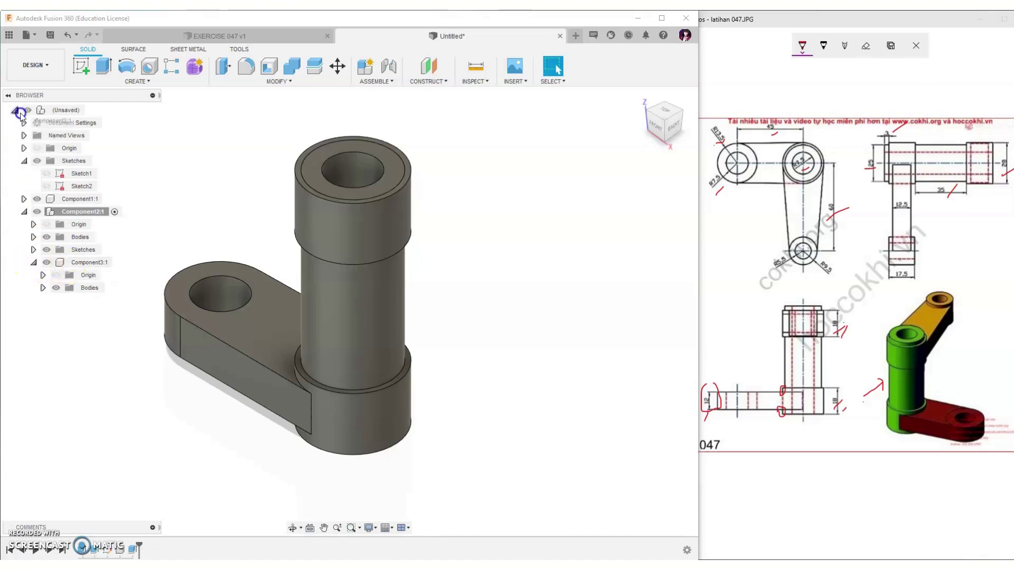
pyautogui.moveTo(15, 175); pyautogui.dragTo(15, 111)
pyautogui.click(84, 263)
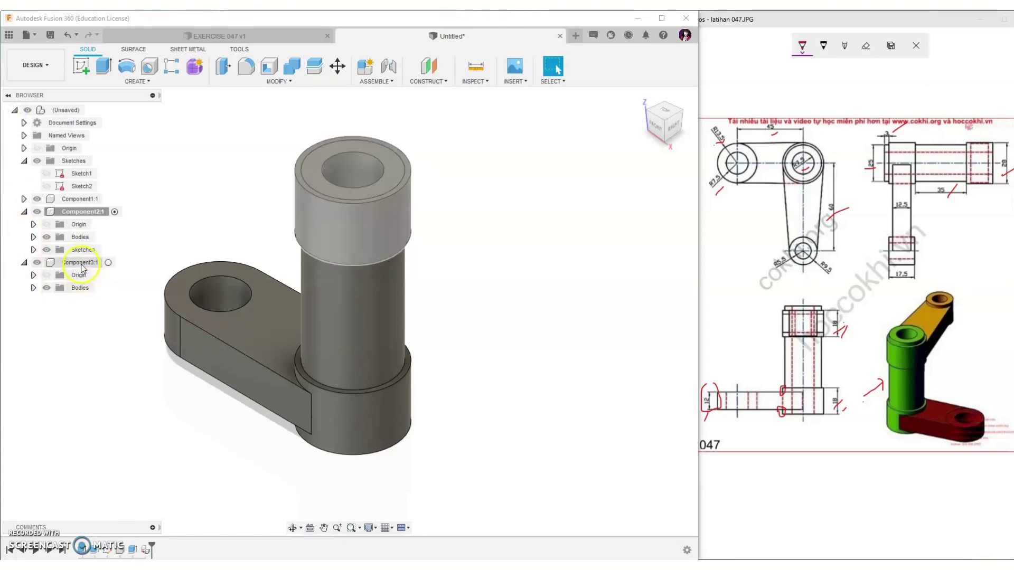
pyautogui.click(98, 267)
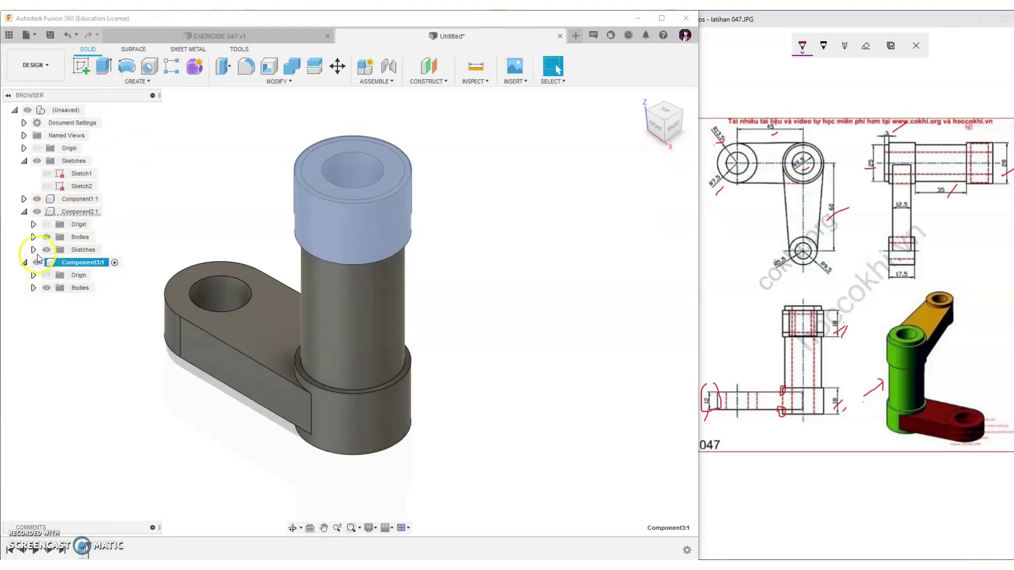
pyautogui.click(33, 250)
pyautogui.click(56, 263)
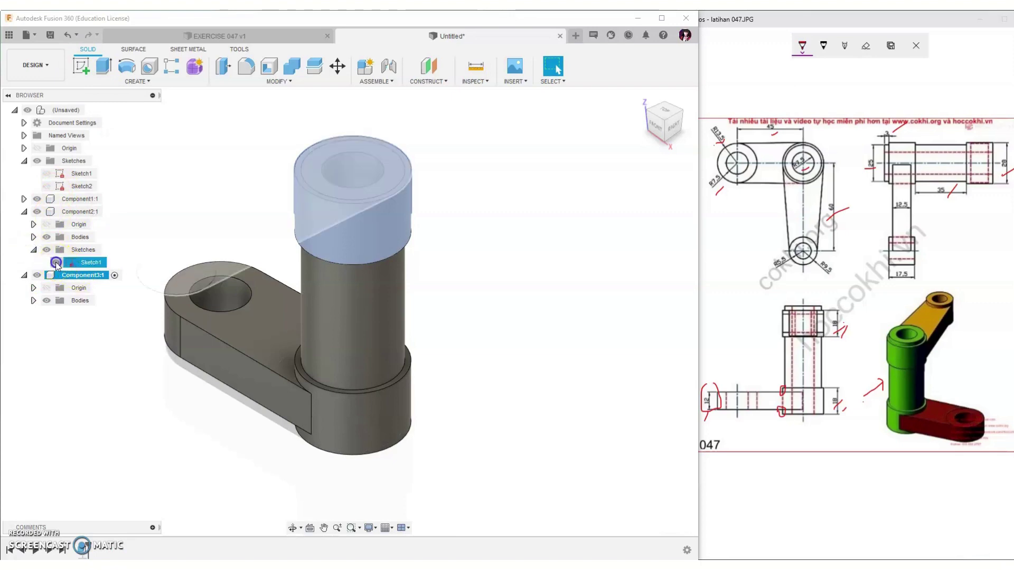
# Extrude the arm profile -12.5 mm from a -3 mm offset start, joined to the body.
pyautogui.click(104, 66)
pyautogui.click(251, 221)
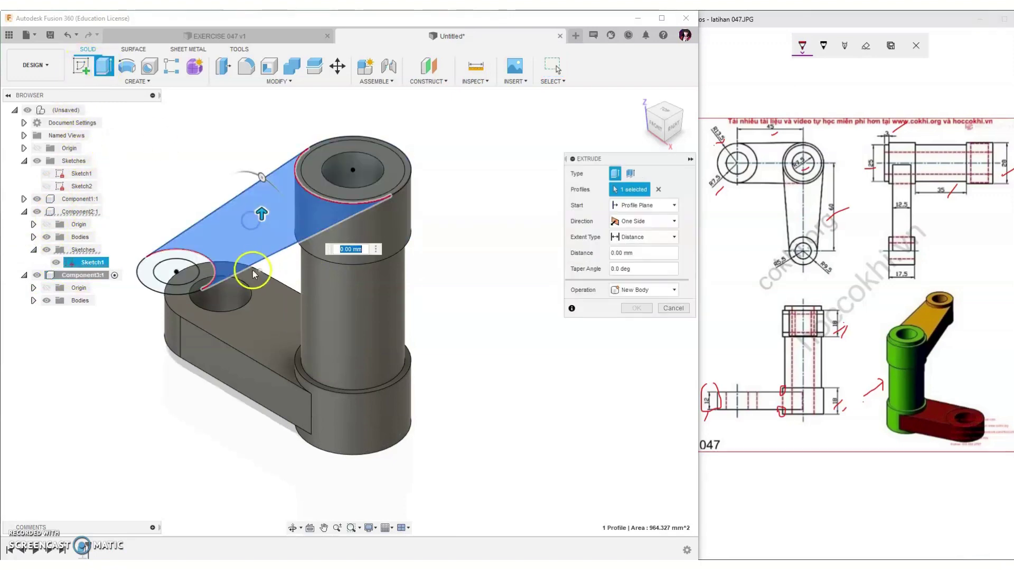
pyautogui.moveTo(263, 212); pyautogui.dragTo(262, 262)
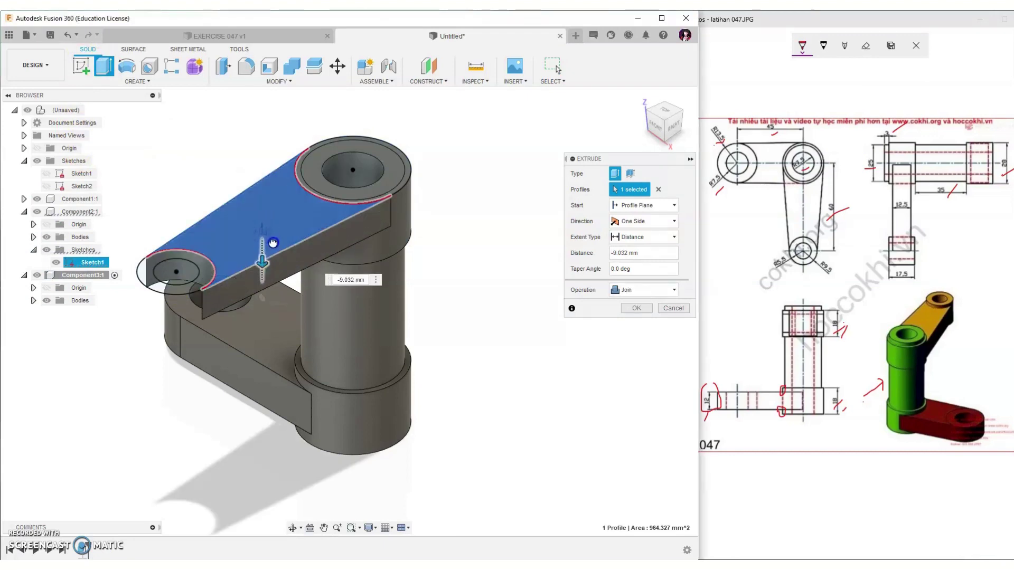
pyautogui.click(648, 207)
pyautogui.click(655, 224)
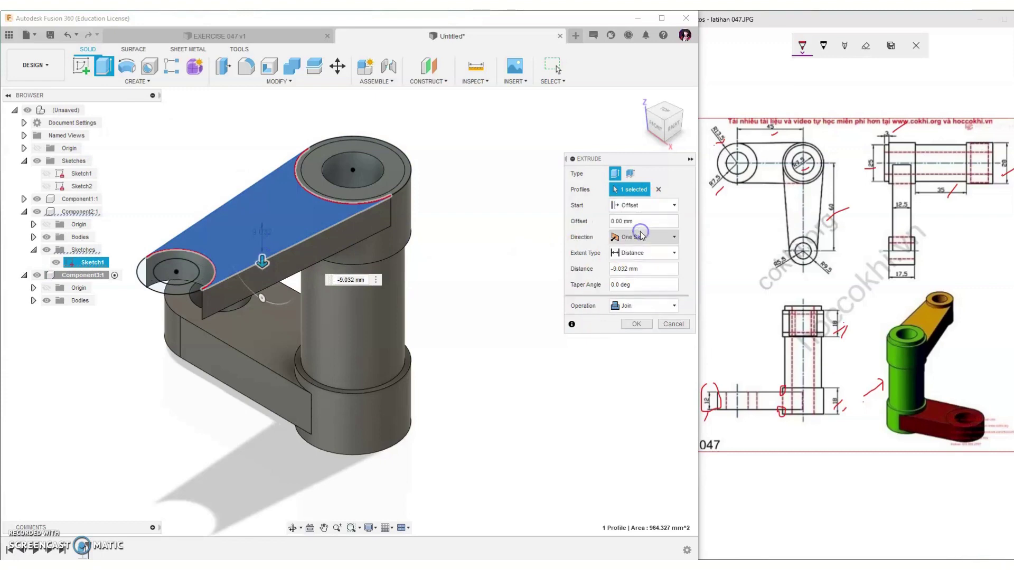
pyautogui.moveTo(642, 222); pyautogui.dragTo(591, 227)
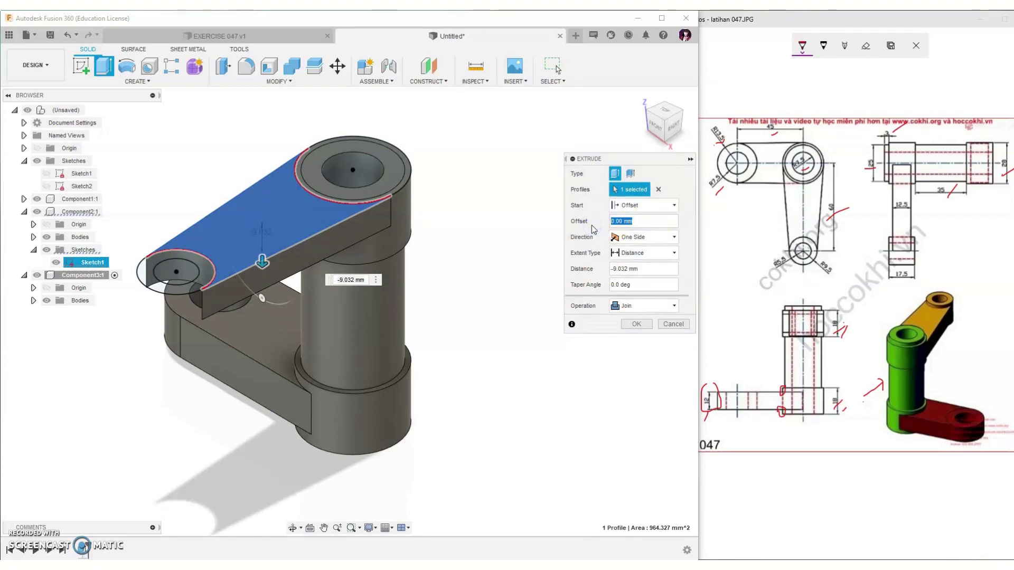
pyautogui.write('-3')
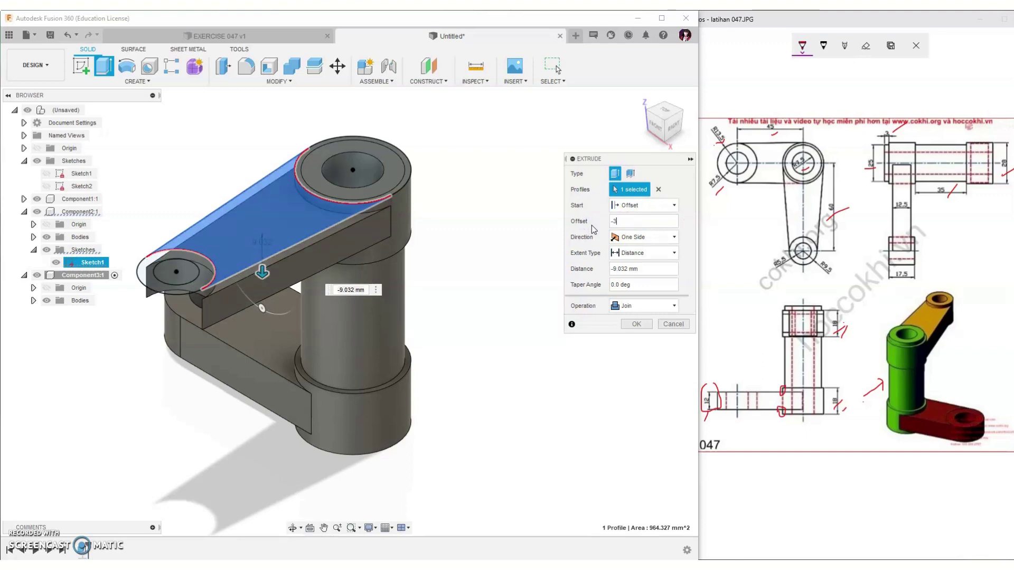
pyautogui.click(630, 269)
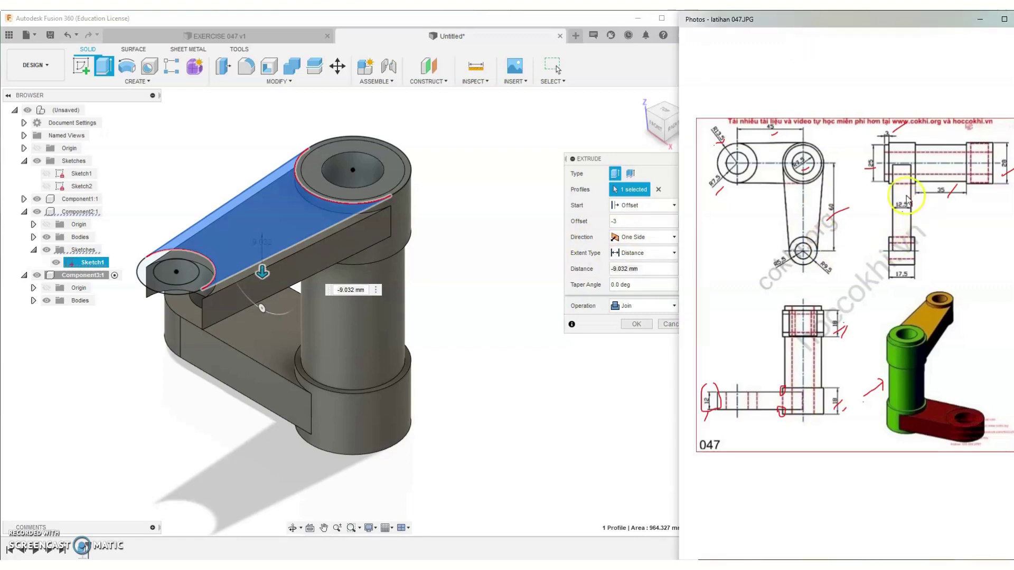
pyautogui.moveTo(905, 196); pyautogui.dragTo(916, 214)
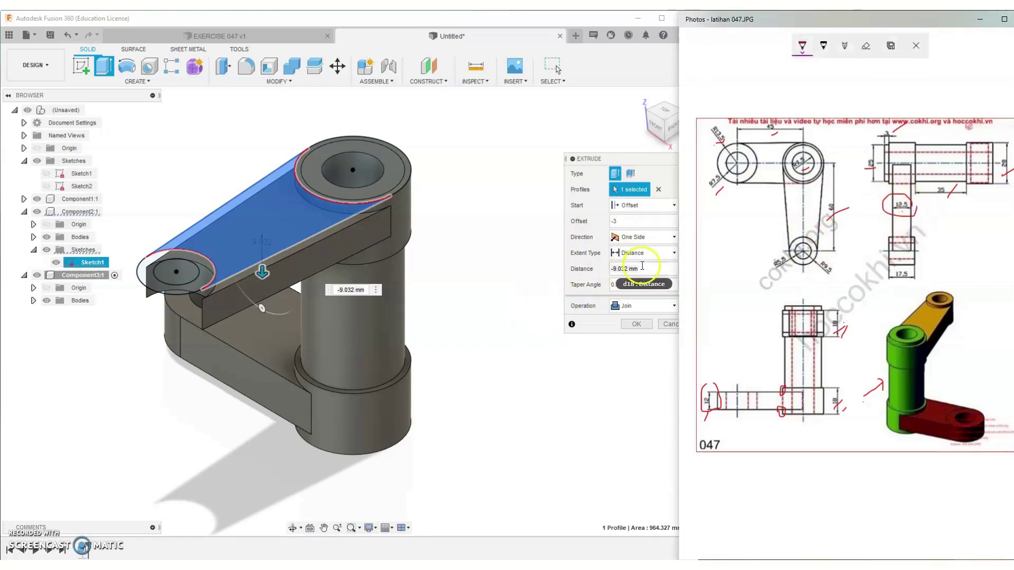
pyautogui.click(609, 271)
pyautogui.write('-12')
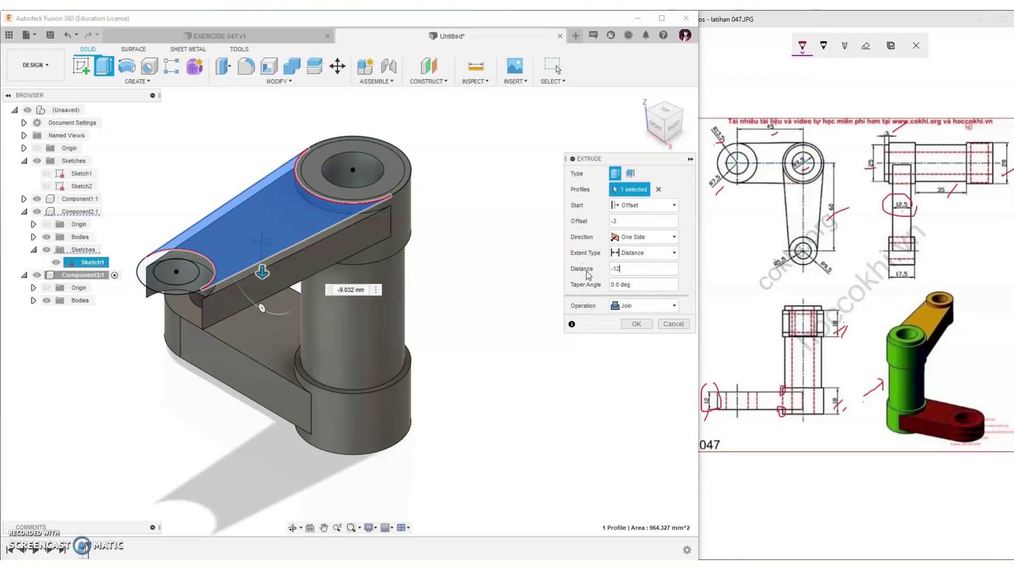
pyautogui.write('.5')
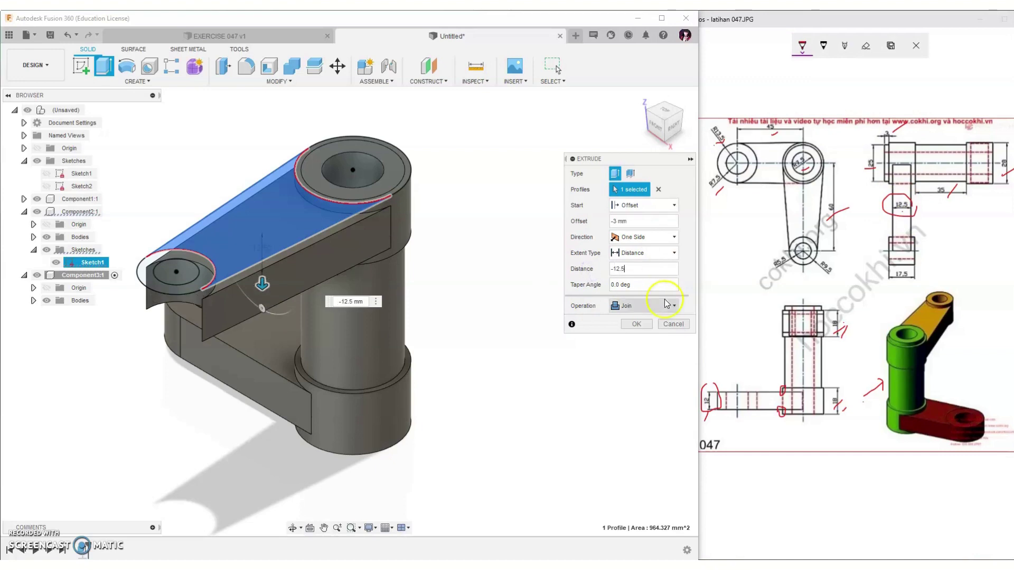
pyautogui.click(641, 325)
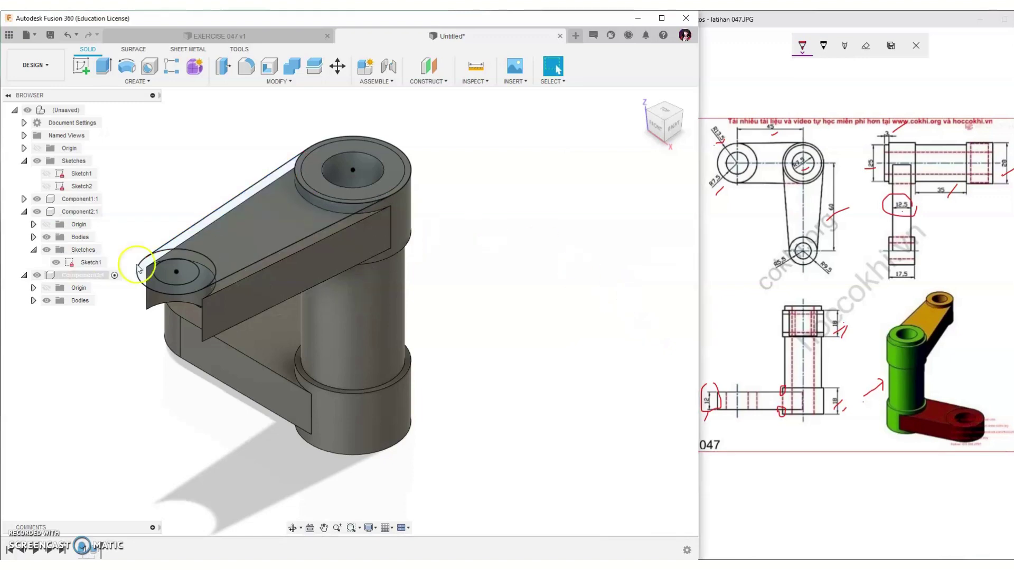
# Show Sketch1 and create a midplane between the arm's top and underside faces.
pyautogui.click(55, 263)
pyautogui.click(55, 262)
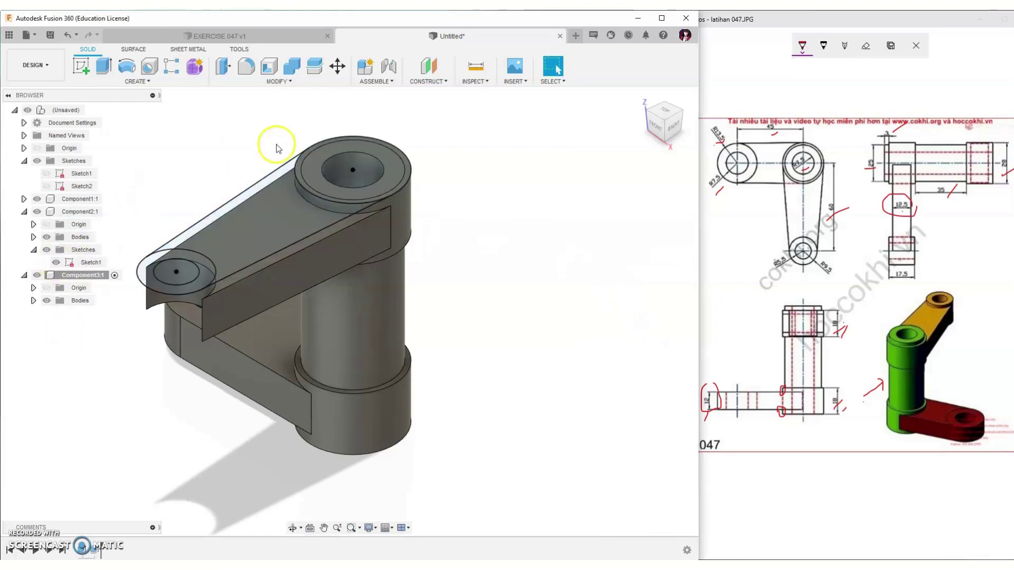
pyautogui.click(427, 80)
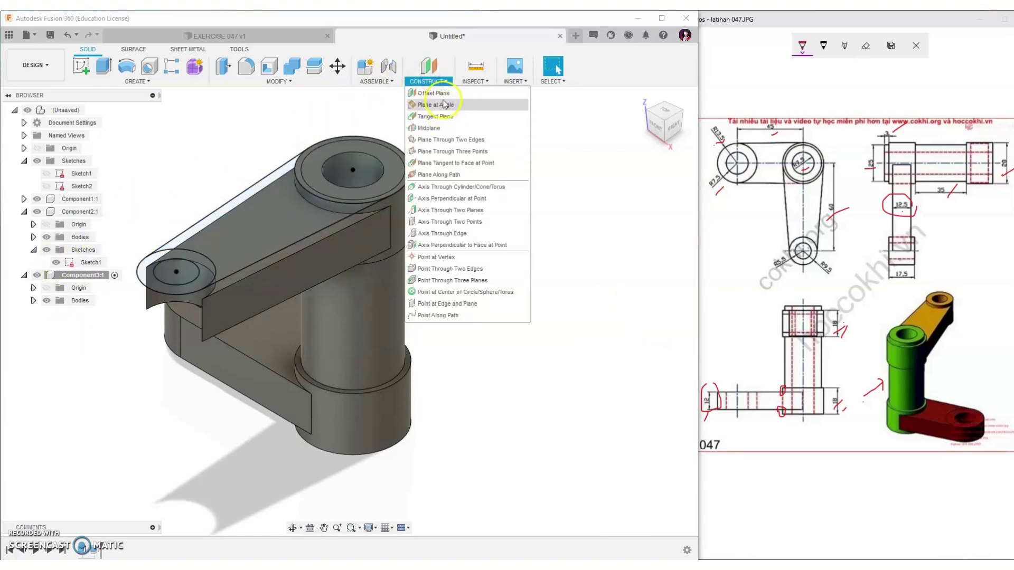
pyautogui.click(440, 129)
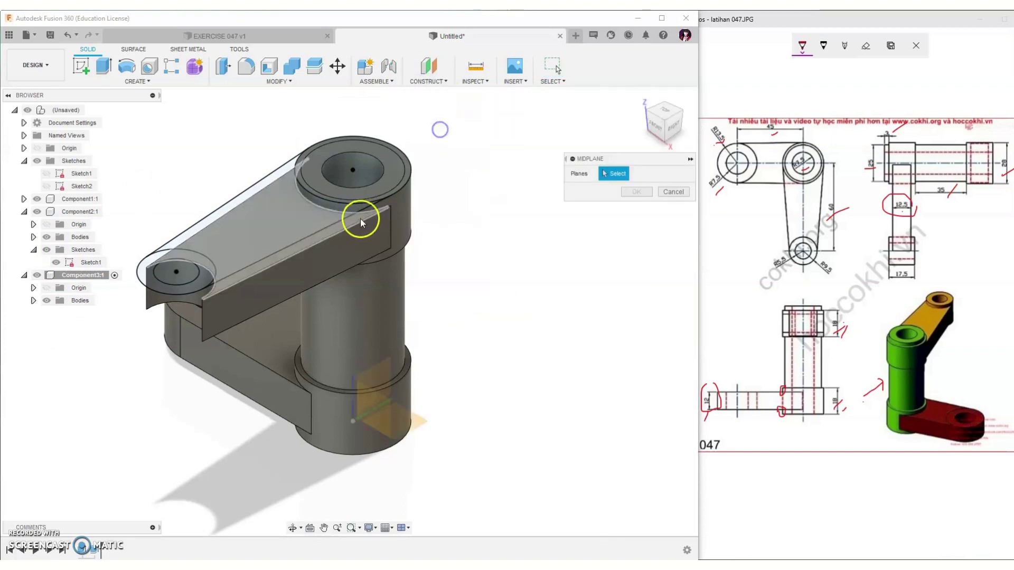
pyautogui.click(308, 240)
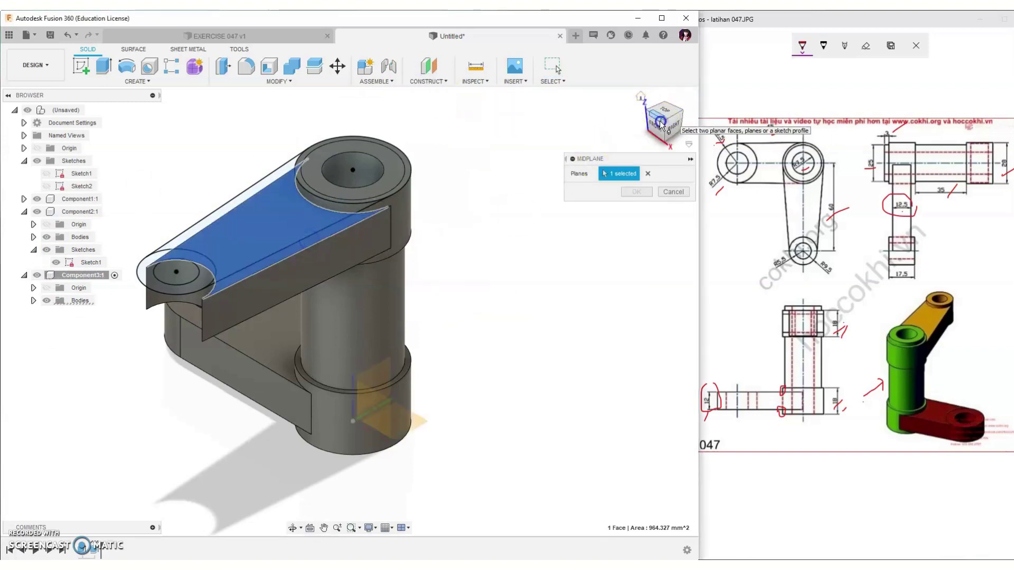
pyautogui.moveTo(667, 122); pyautogui.dragTo(664, 83)
pyautogui.click(268, 158)
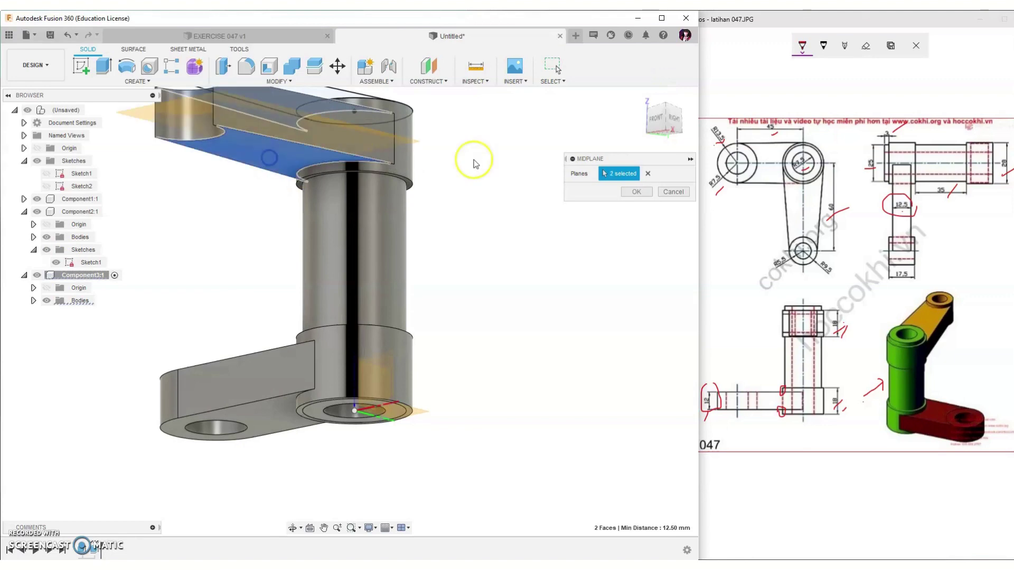
pyautogui.click(637, 192)
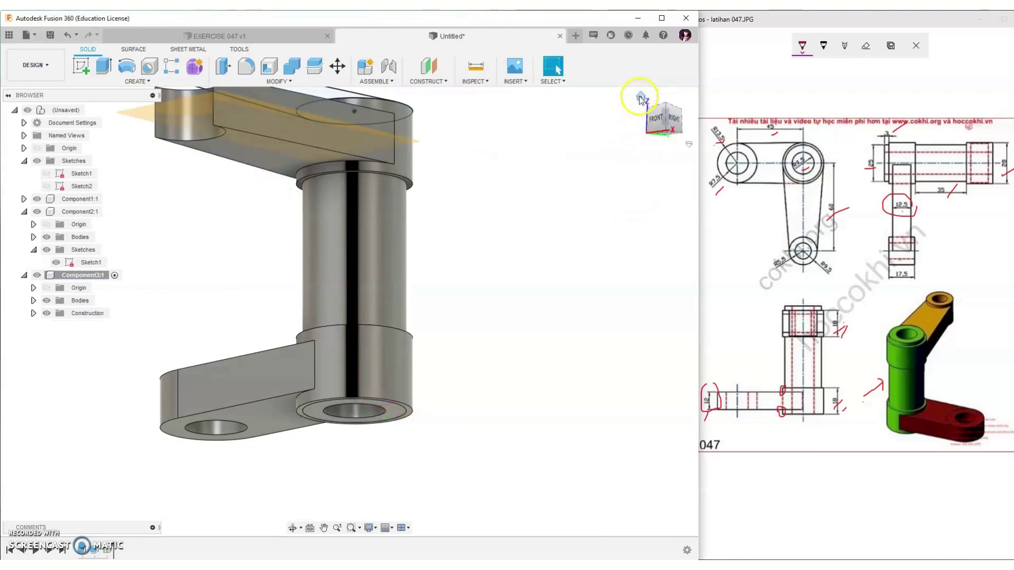
pyautogui.click(641, 97)
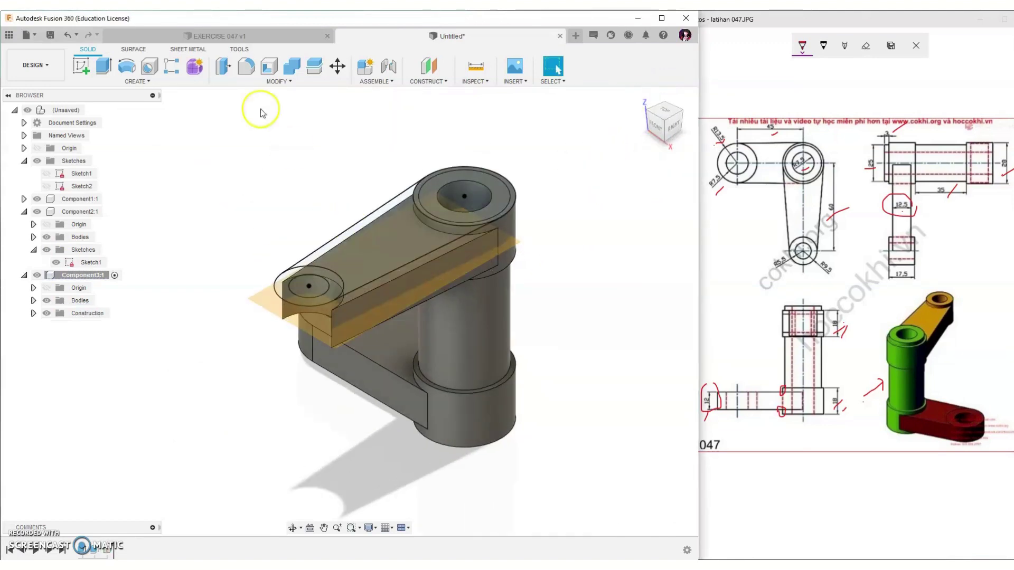
# Extrude the small end circle with its start set to the midplane object.
pyautogui.click(104, 71)
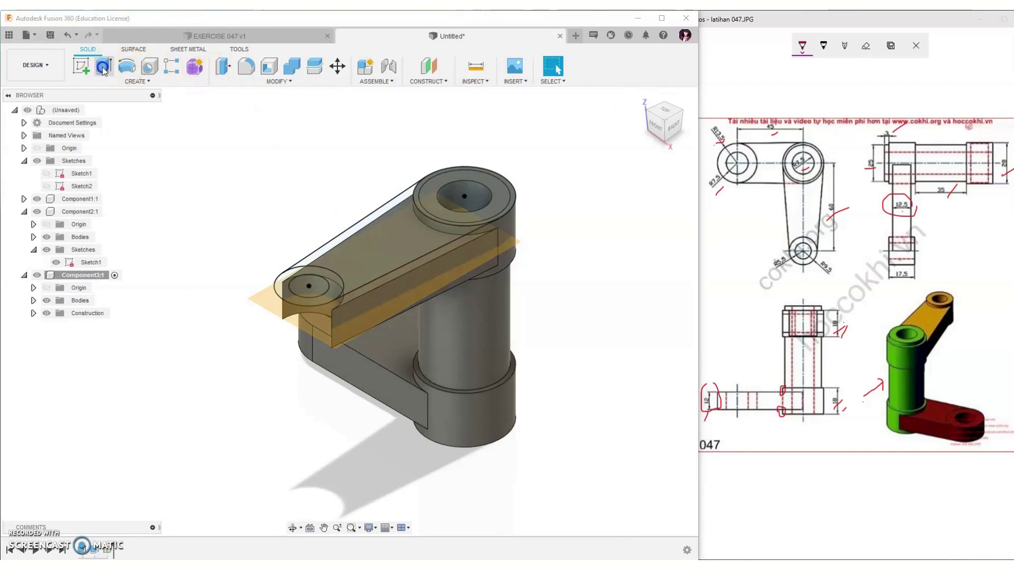
pyautogui.click(331, 286)
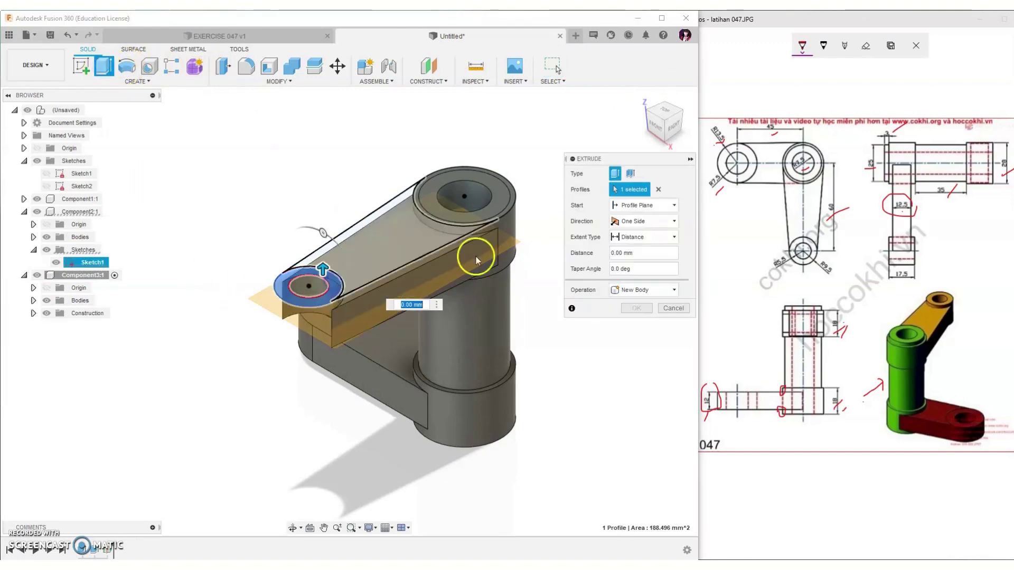
pyautogui.click(638, 207)
pyautogui.click(634, 246)
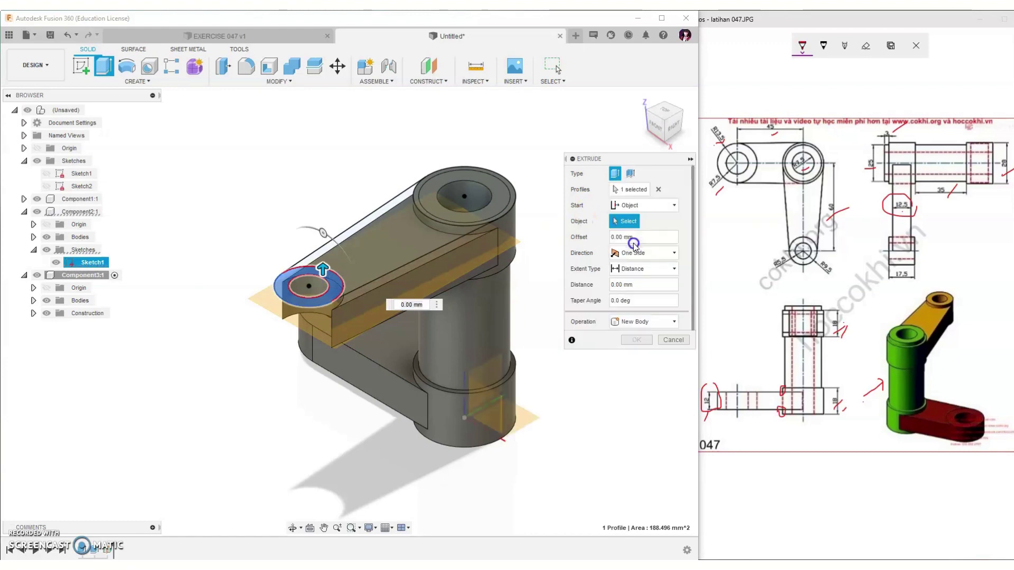
pyautogui.click(337, 340)
pyautogui.click(506, 271)
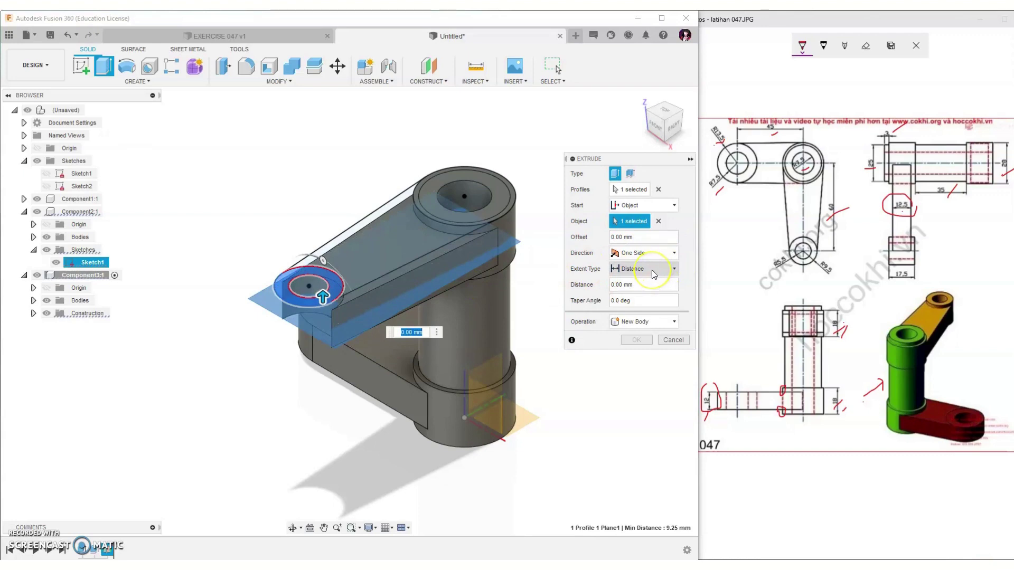
# Make the extrusion symmetric, 17.5 mm whole length, joined to the body.
pyautogui.click(649, 253)
pyautogui.click(642, 291)
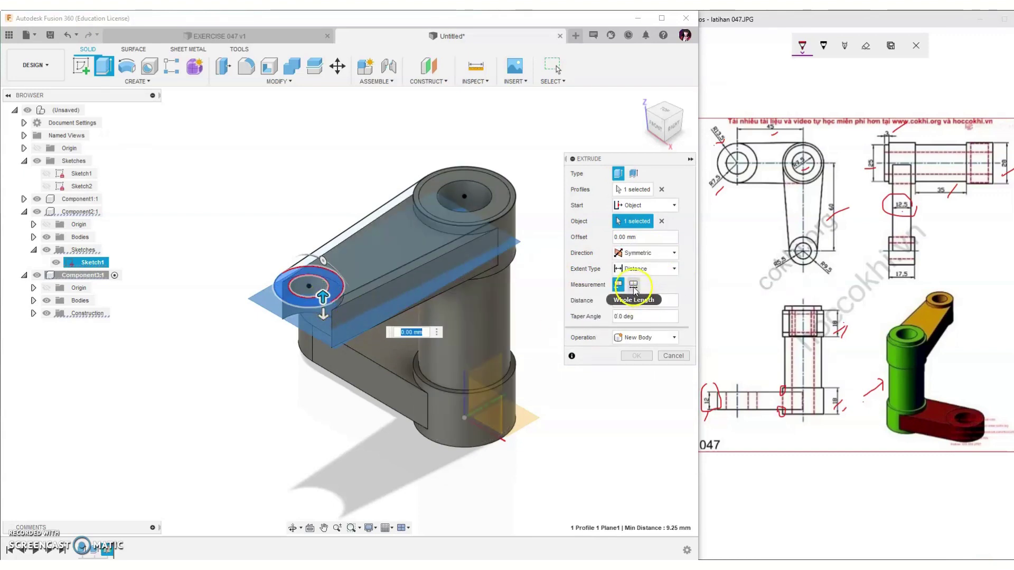
pyautogui.click(633, 285)
pyautogui.moveTo(323, 294); pyautogui.dragTo(322, 264)
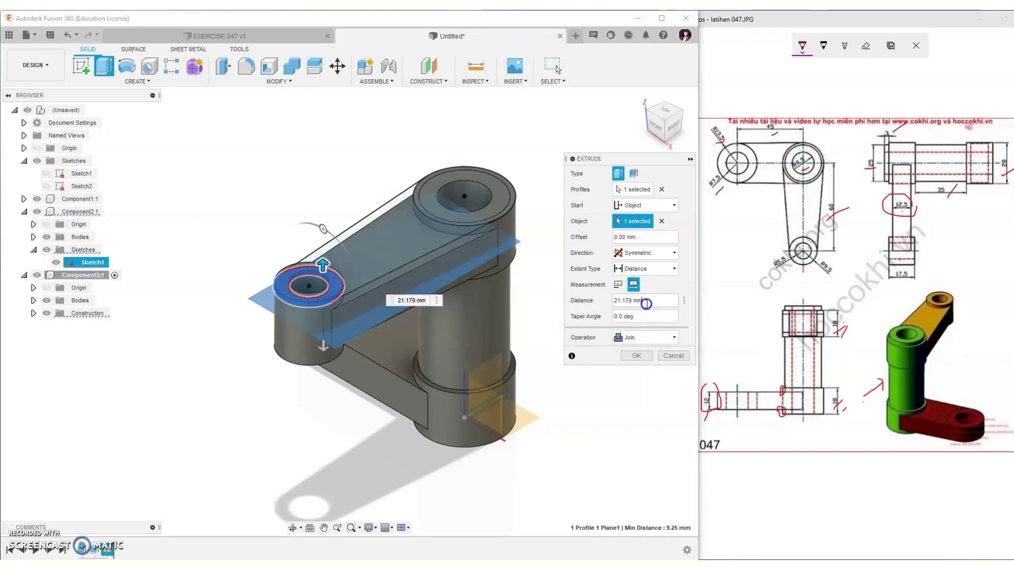
pyautogui.click(902, 279)
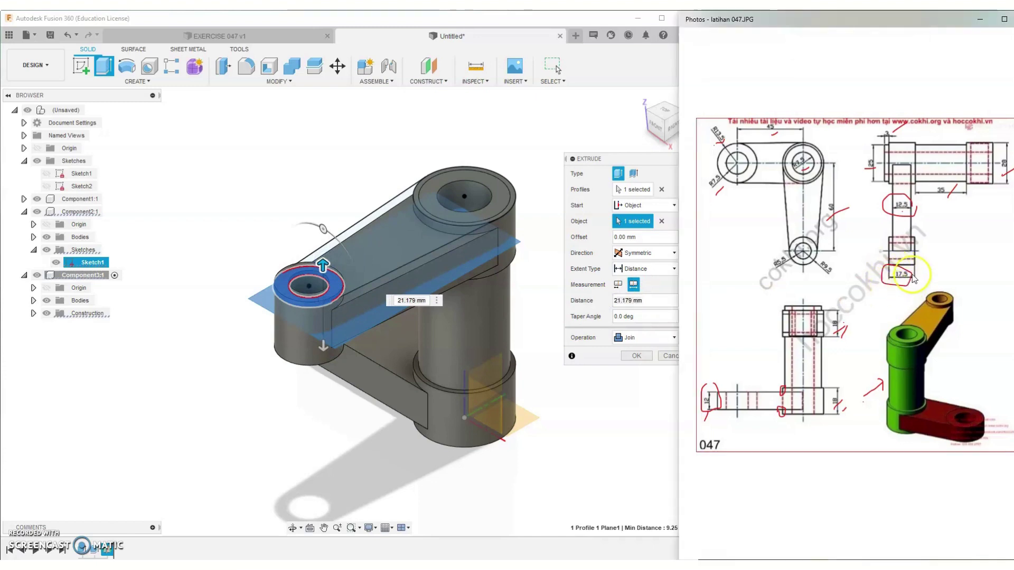
pyautogui.click(328, 344)
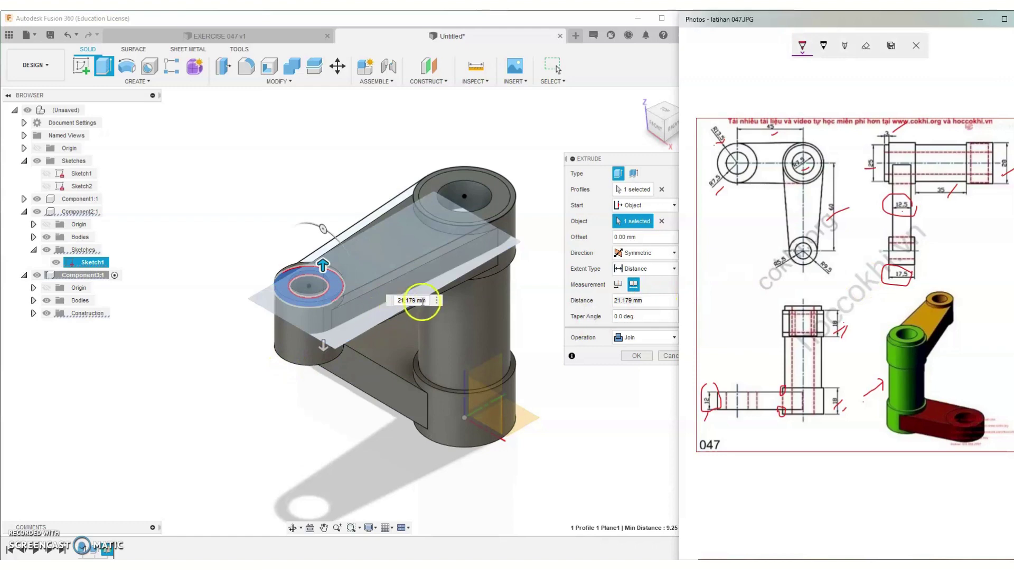
pyautogui.click(597, 302)
pyautogui.write('17.5')
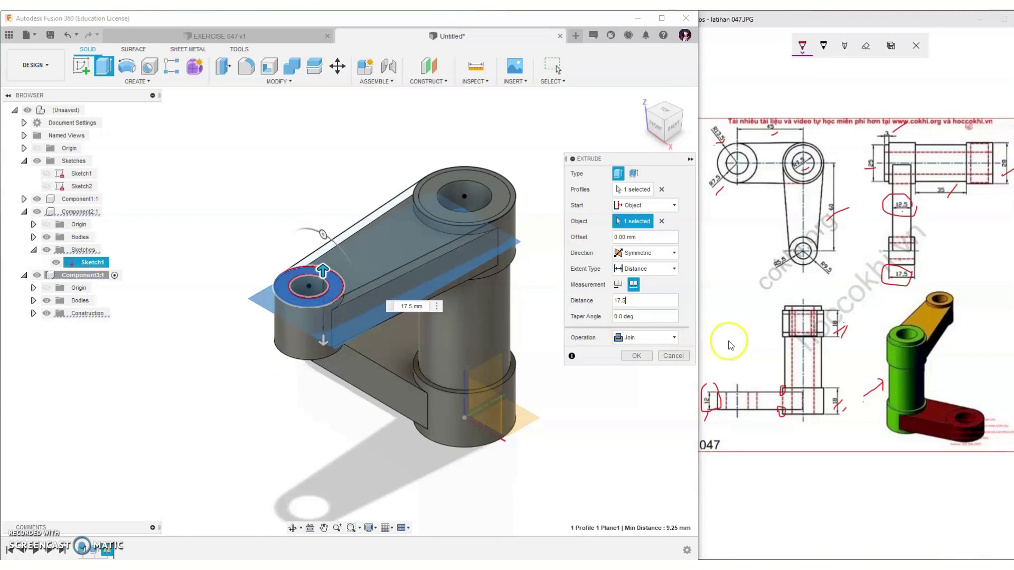
pyautogui.click(643, 363)
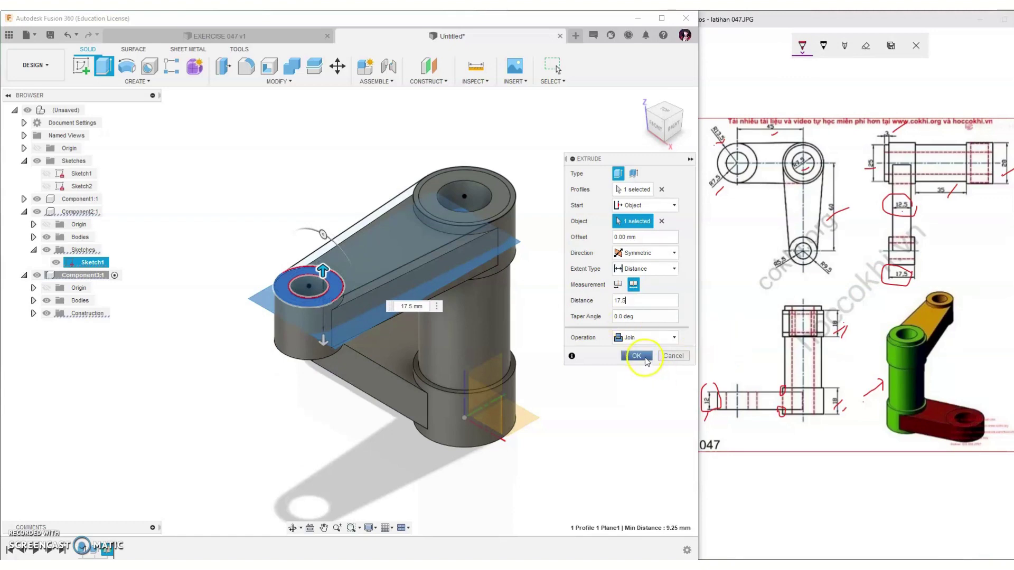
pyautogui.click(646, 358)
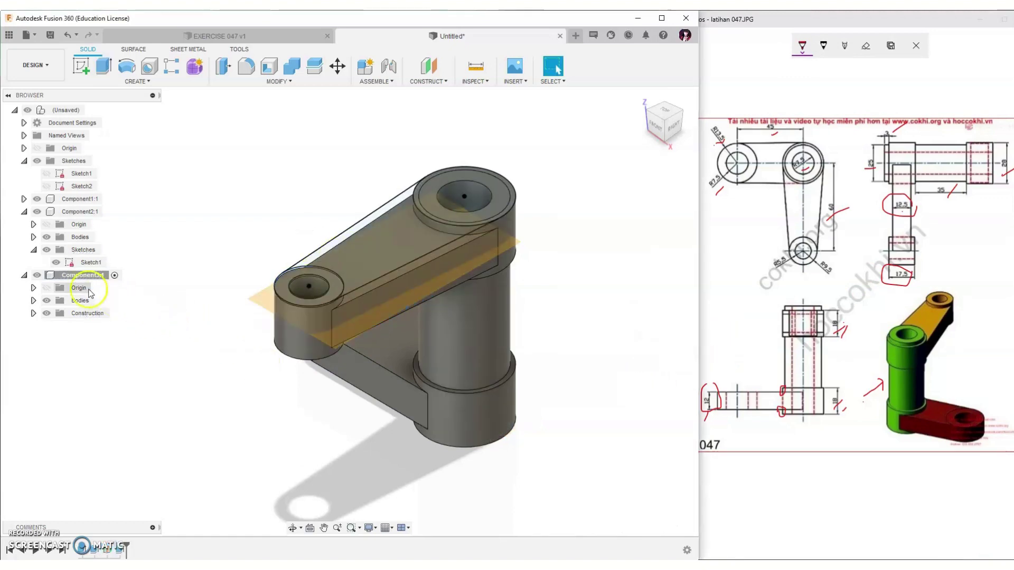
# Edit the arm extrusion's start offset to -(18-12.5)/2 mm.
pyautogui.doubleClick(94, 550)
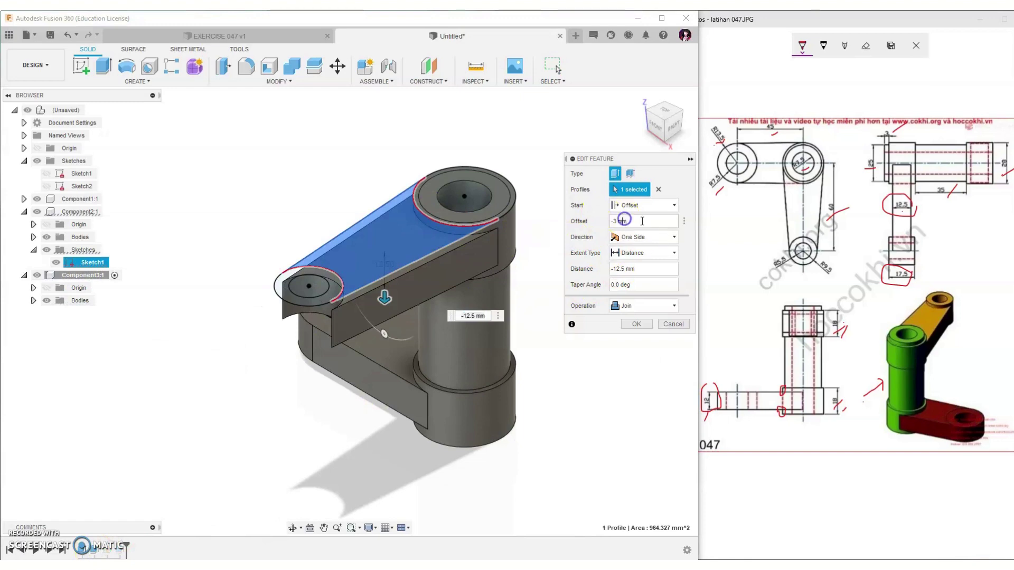
pyautogui.click(609, 222)
pyautogui.write('(18-1')
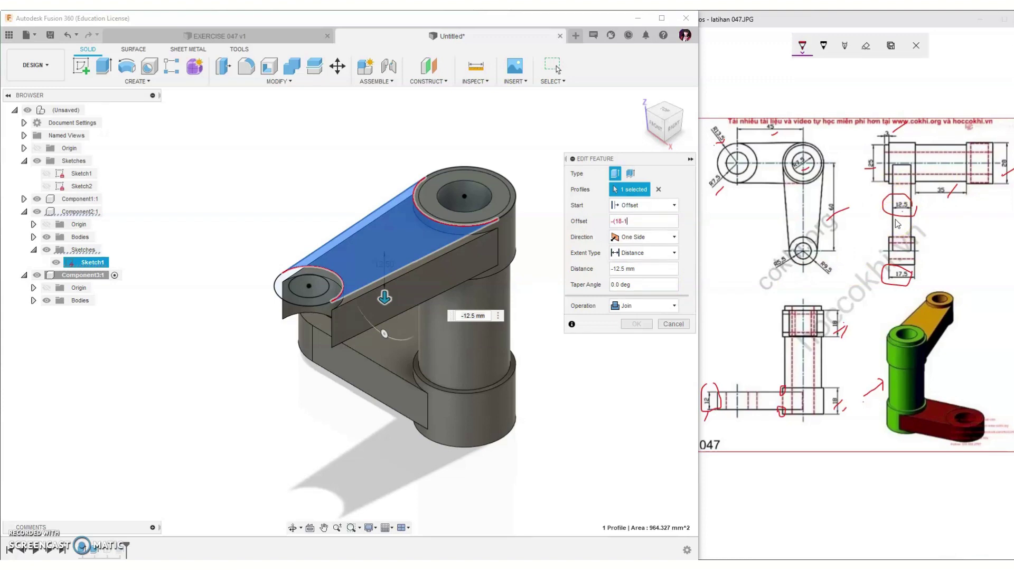
pyautogui.write('2.5)/2')
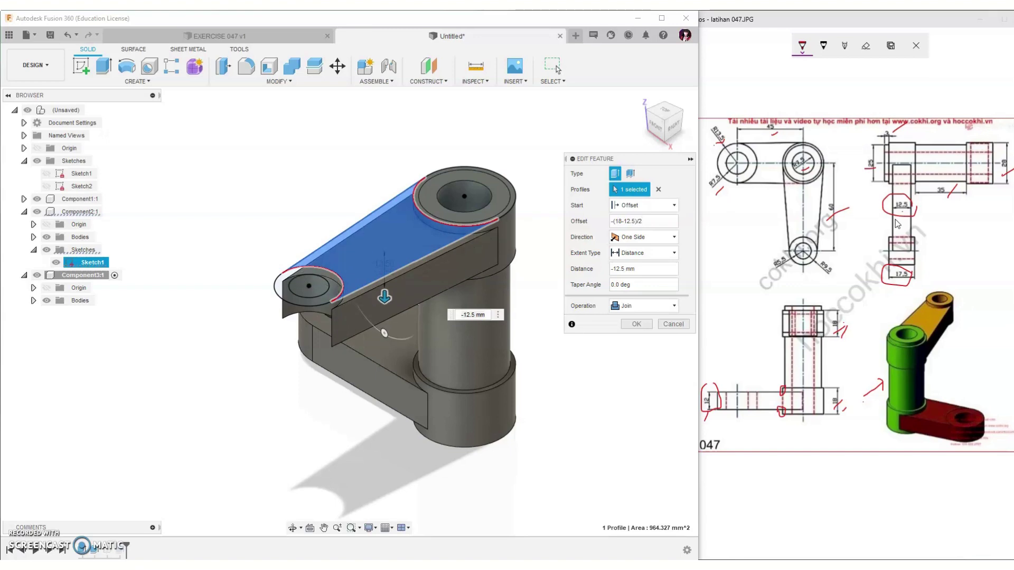
pyautogui.press('Return')
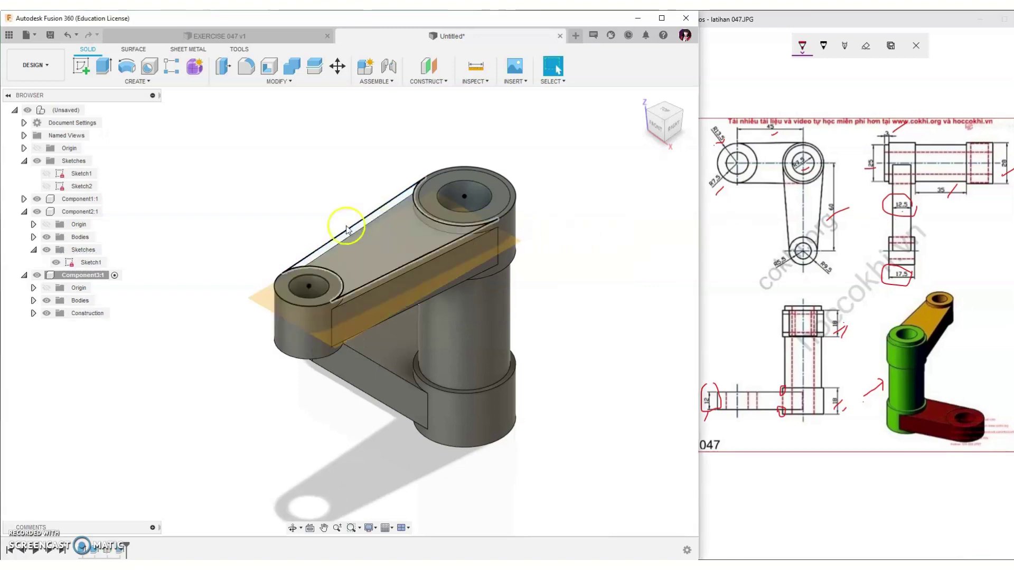
# Hide Component2's Sketch1 and select Plane1 in Component3's Construction folder.
pyautogui.click(55, 262)
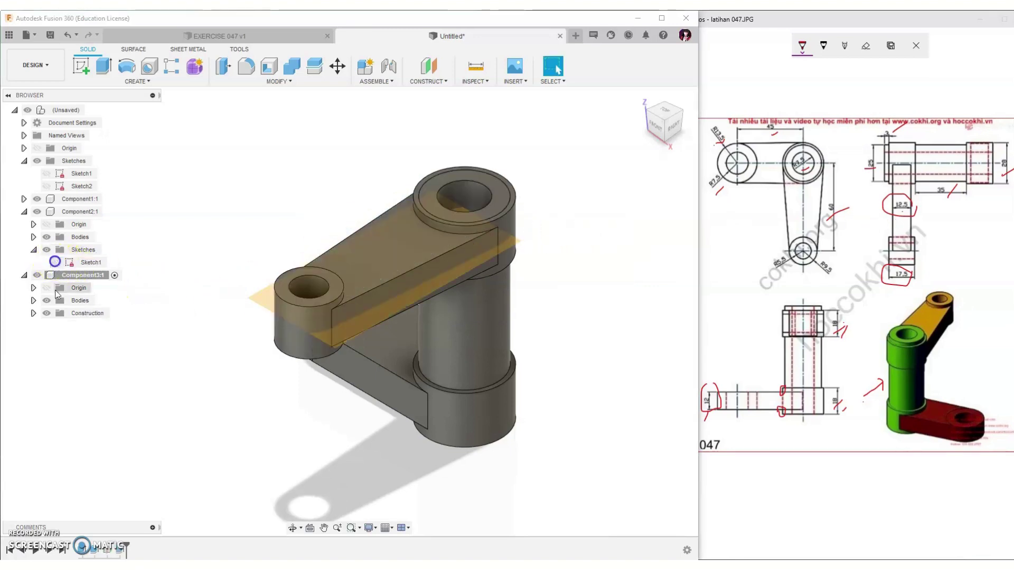
pyautogui.click(33, 313)
pyautogui.click(56, 327)
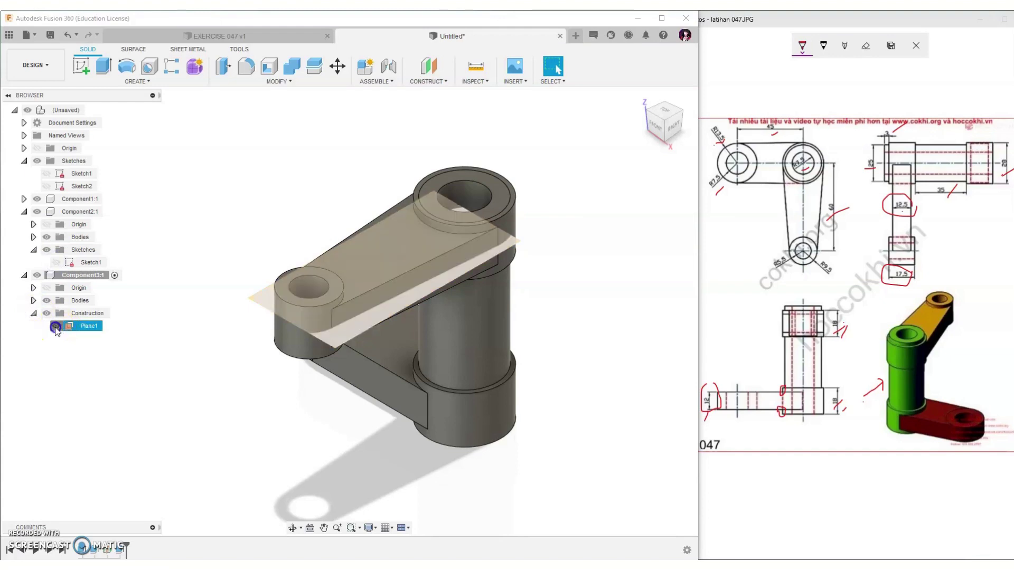
# Hide Plane1 and inspect the assembly from the ViewCube's front, left, back and corner views.
pyautogui.click(56, 327)
pyautogui.click(656, 131)
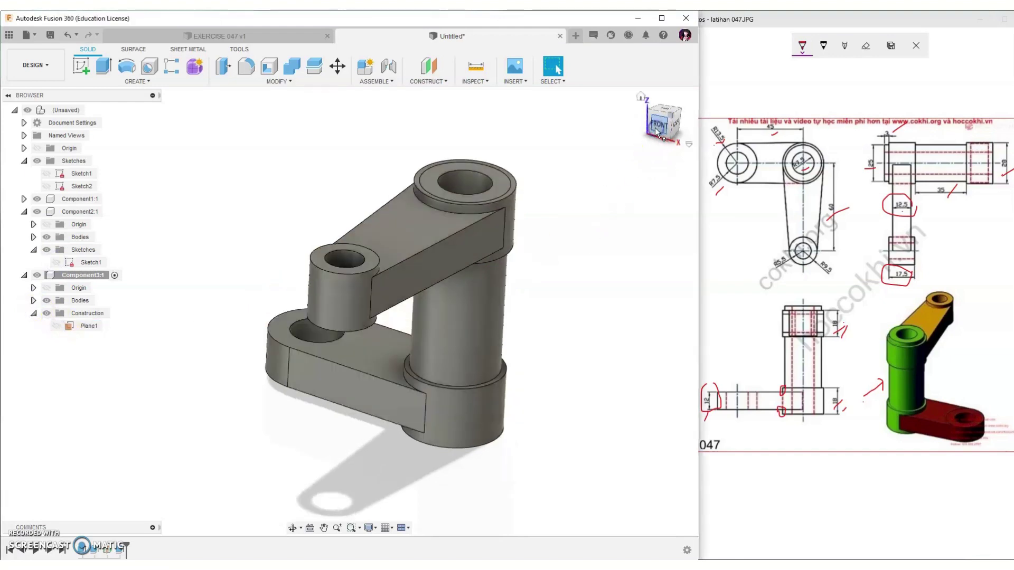
pyautogui.click(648, 125)
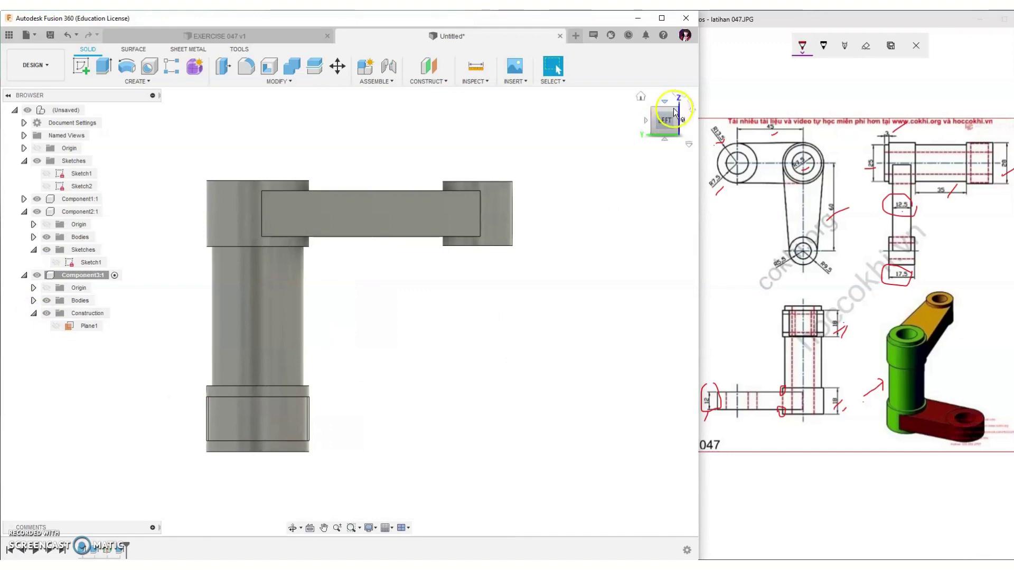
pyautogui.click(674, 111)
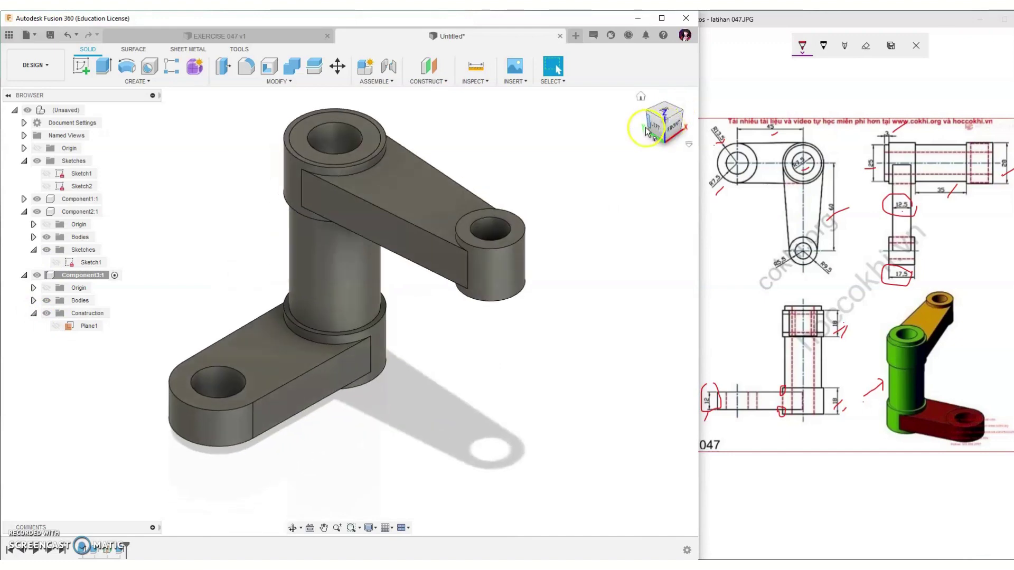
pyautogui.click(647, 129)
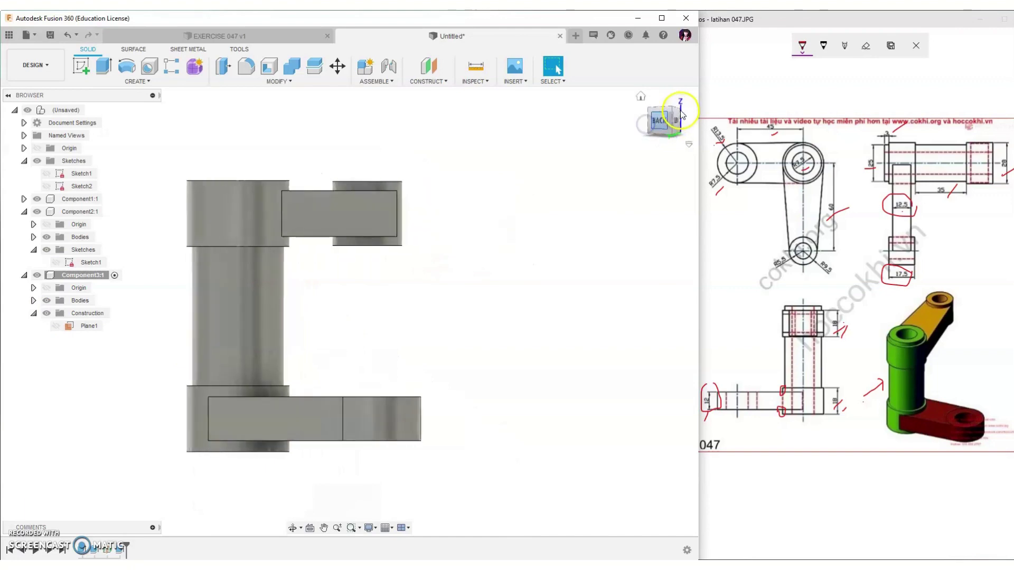
pyautogui.click(681, 114)
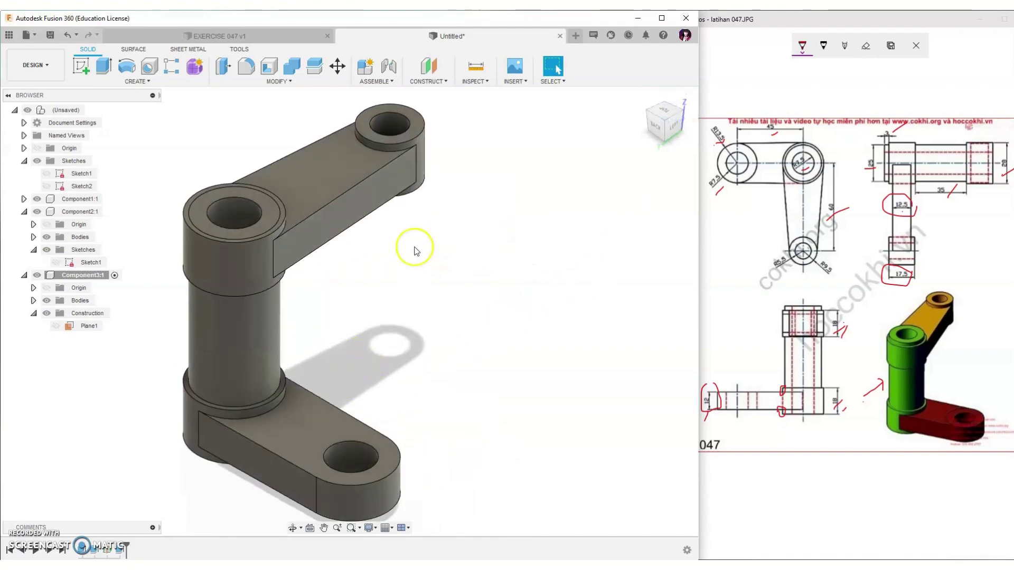
# Add the Steel - Galvanized and Brass - Matte appearances to the design.
pyautogui.write('s')
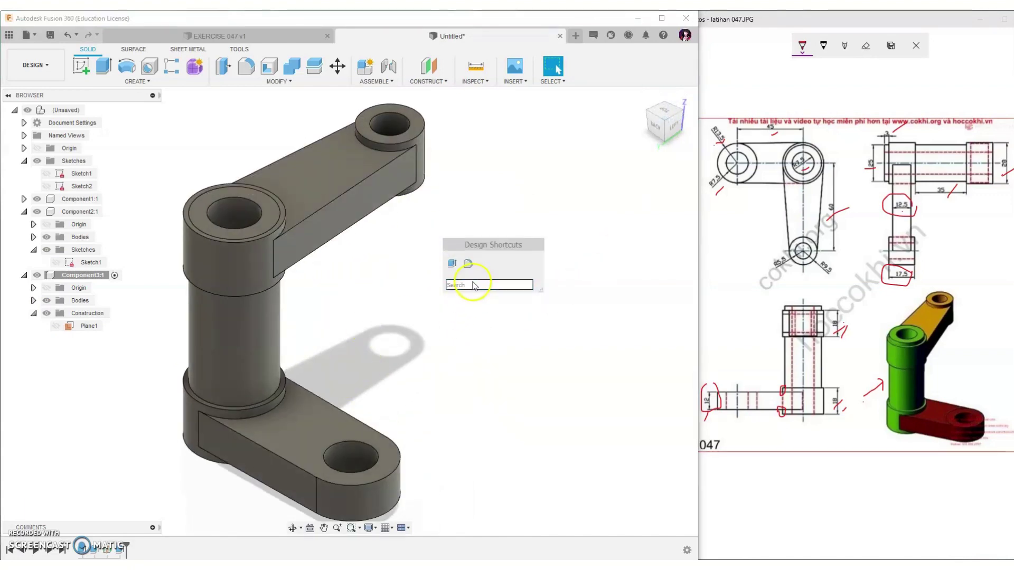
pyautogui.write('a')
pyautogui.click(473, 327)
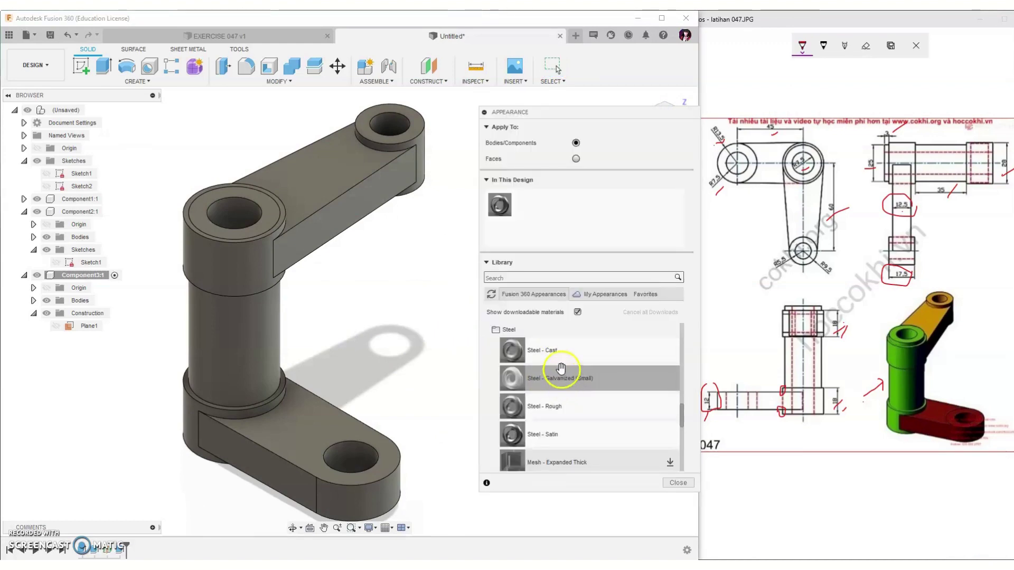
pyautogui.click(529, 378)
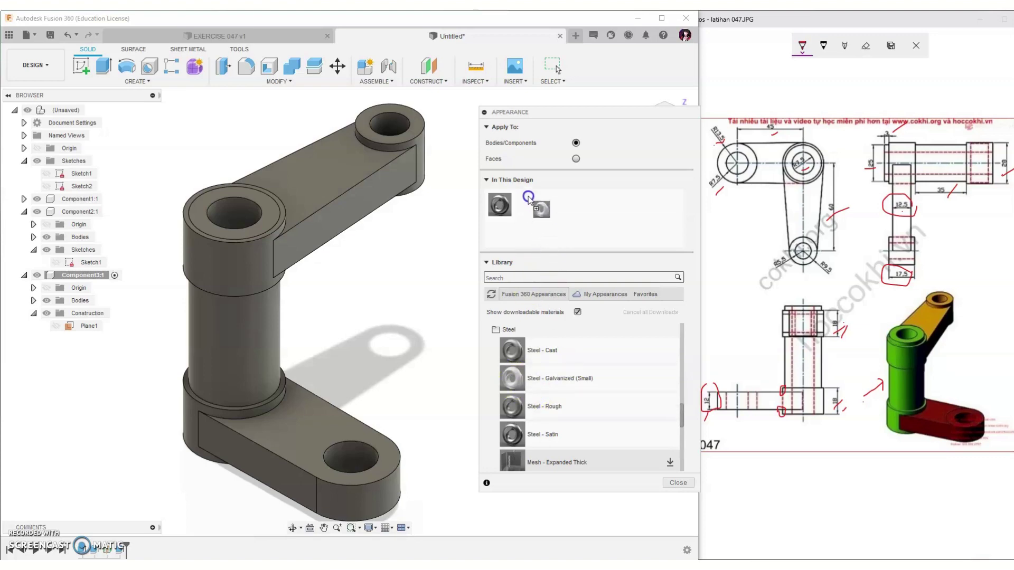
pyautogui.moveTo(514, 379); pyautogui.dragTo(531, 209)
pyautogui.scroll(1, 496, 382)
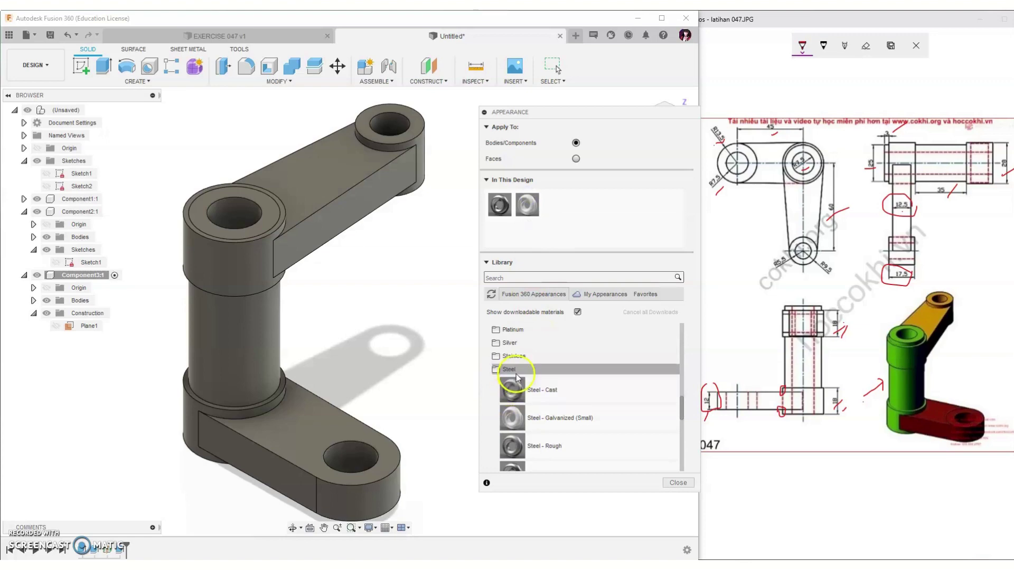
pyautogui.scroll(3, 512, 375)
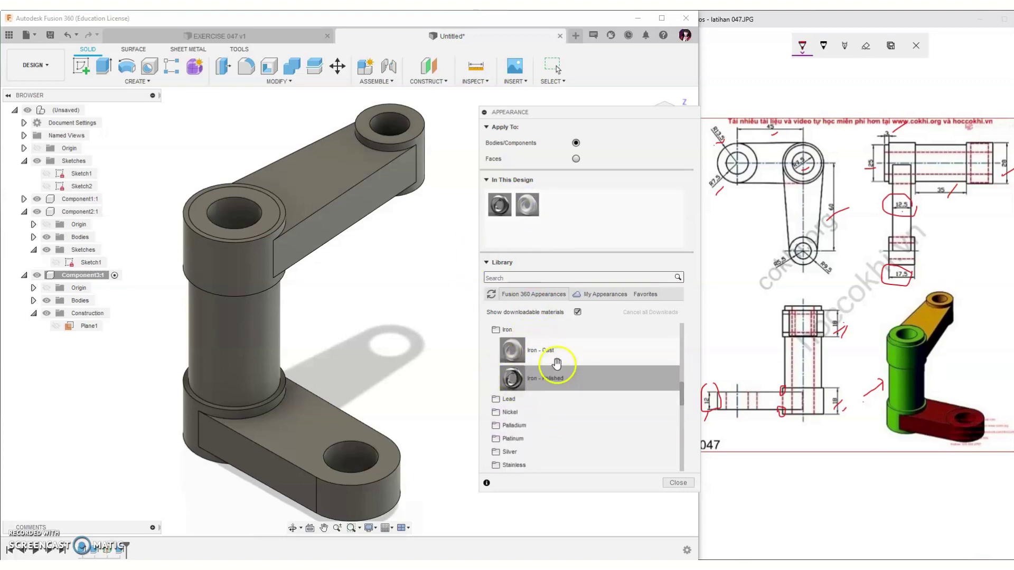
pyautogui.scroll(3, 555, 377)
pyautogui.scroll(5, 544, 437)
pyautogui.scroll(3, 562, 393)
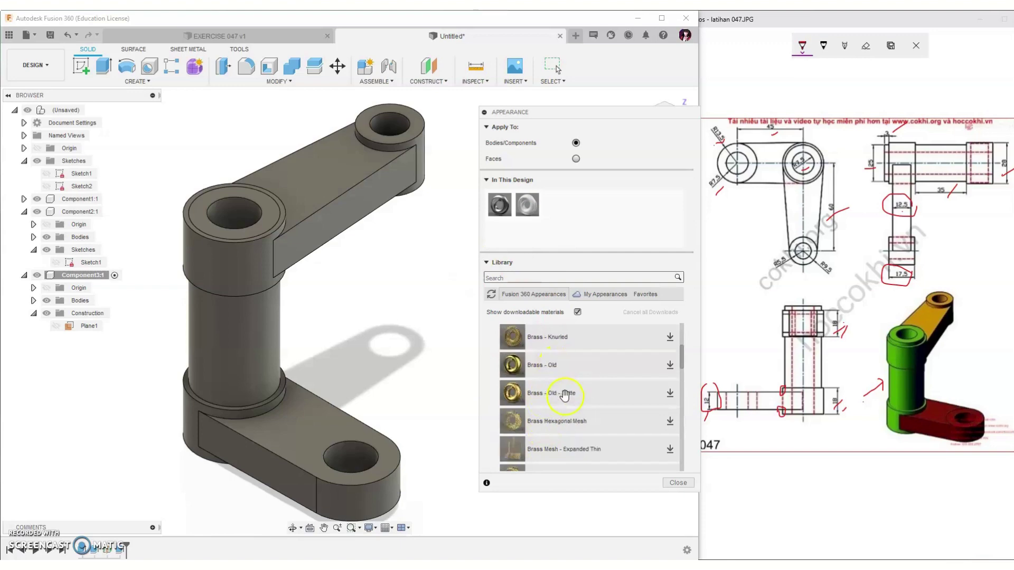
pyautogui.scroll(3, 565, 391)
pyautogui.moveTo(587, 401); pyautogui.dragTo(587, 209)
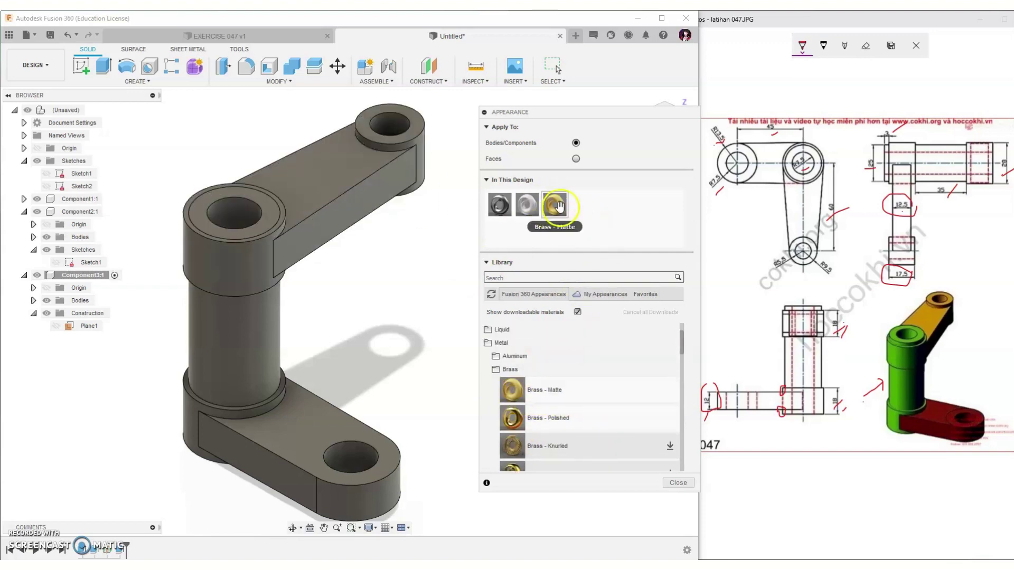
# Apply matte brass to the upper arm, galvanized steel to the shaft, and dark steel to the lower arm.
pyautogui.moveTo(559, 206); pyautogui.dragTo(352, 166)
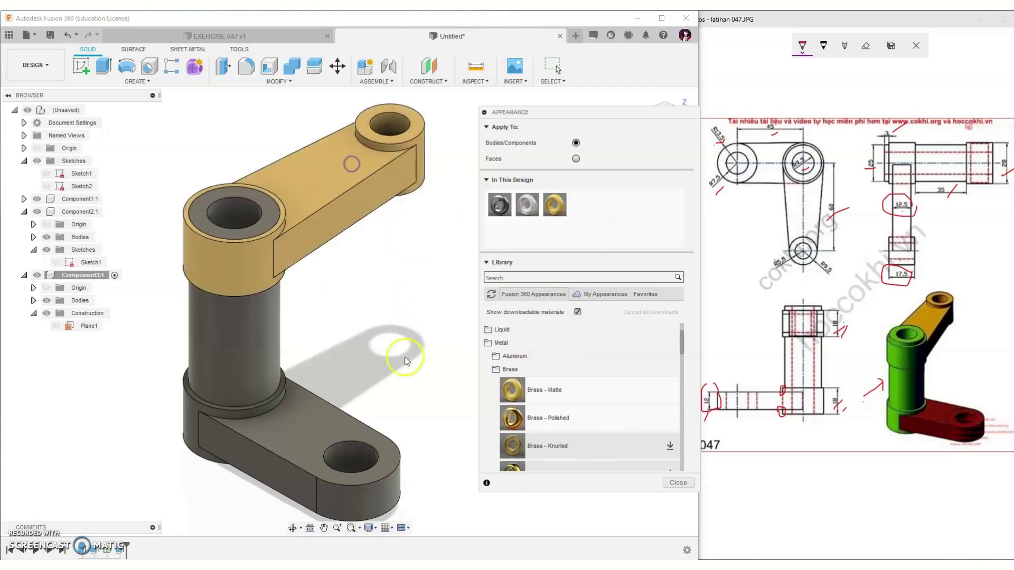
pyautogui.moveTo(527, 204)
pyautogui.mouseDown()
pyautogui.moveTo(513, 225)
pyautogui.moveTo(265, 315)
pyautogui.mouseUp()
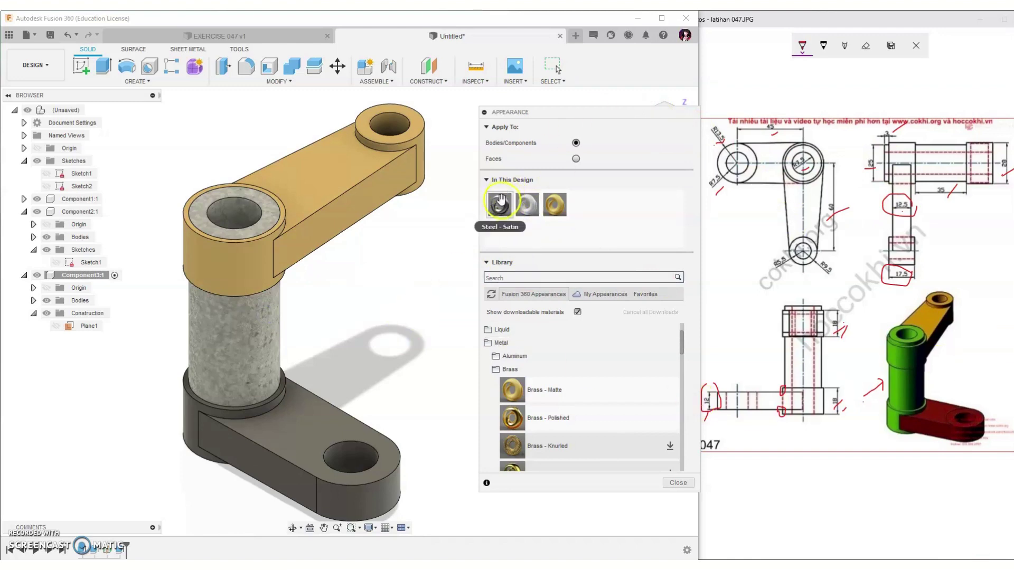
pyautogui.moveTo(499, 205); pyautogui.dragTo(312, 412)
pyautogui.scroll(-2, 403, 351)
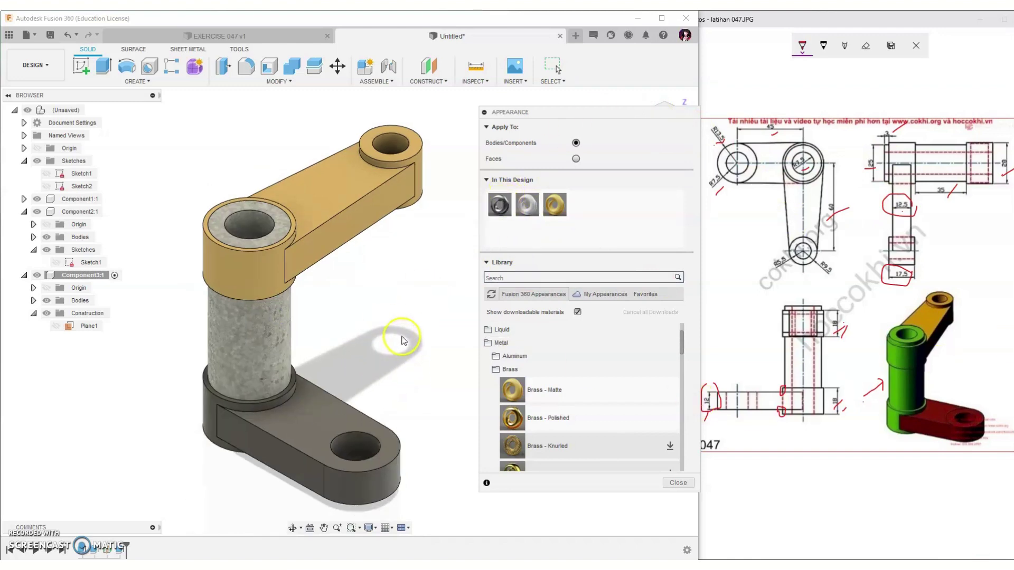
pyautogui.moveTo(403, 329); pyautogui.dragTo(412, 283, button='middle')
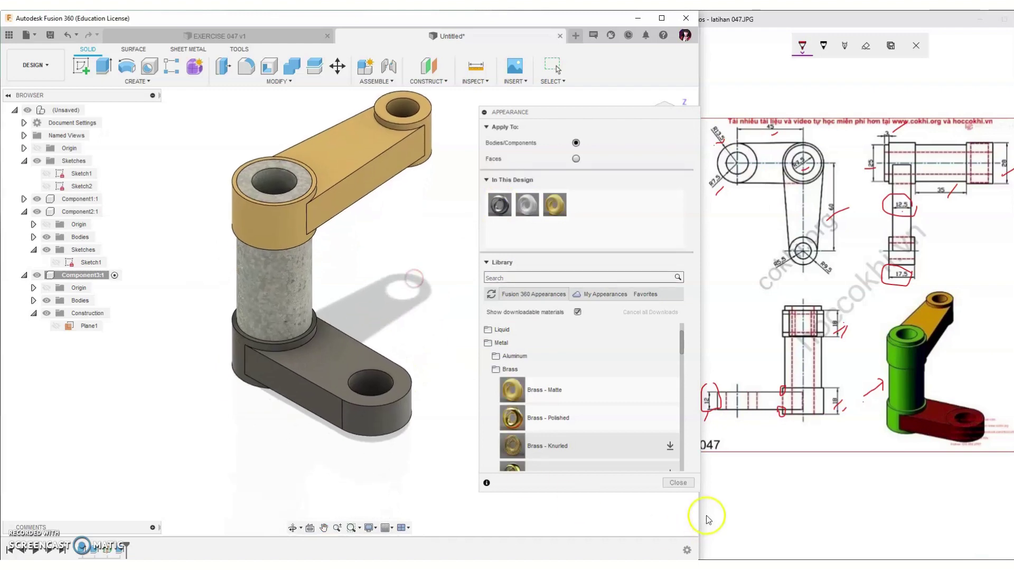
pyautogui.click(688, 484)
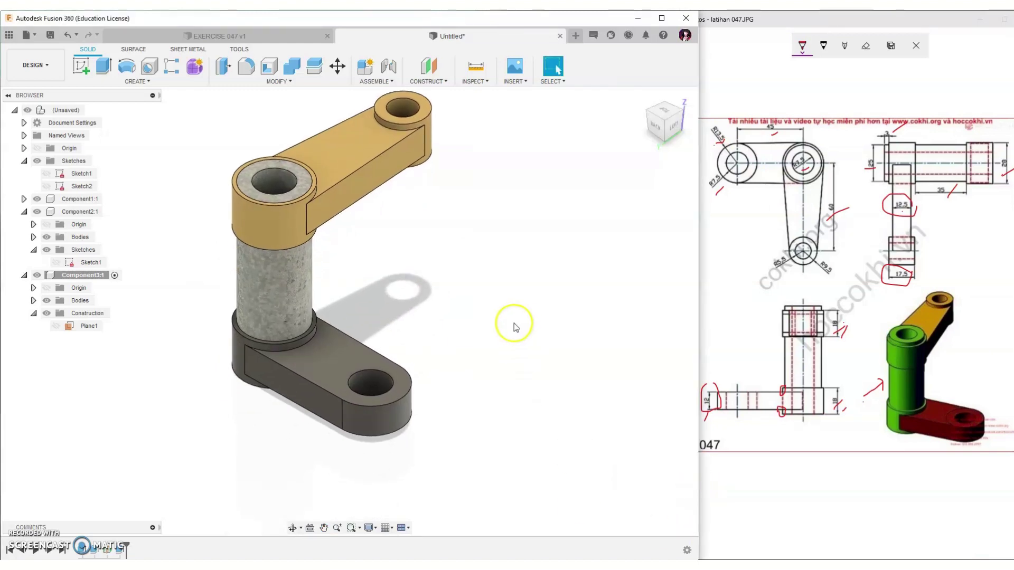
# Switch to the Render workspace and change the camera projection in Display Settings.
pyautogui.moveTo(516, 324); pyautogui.dragTo(512, 352, button='middle')
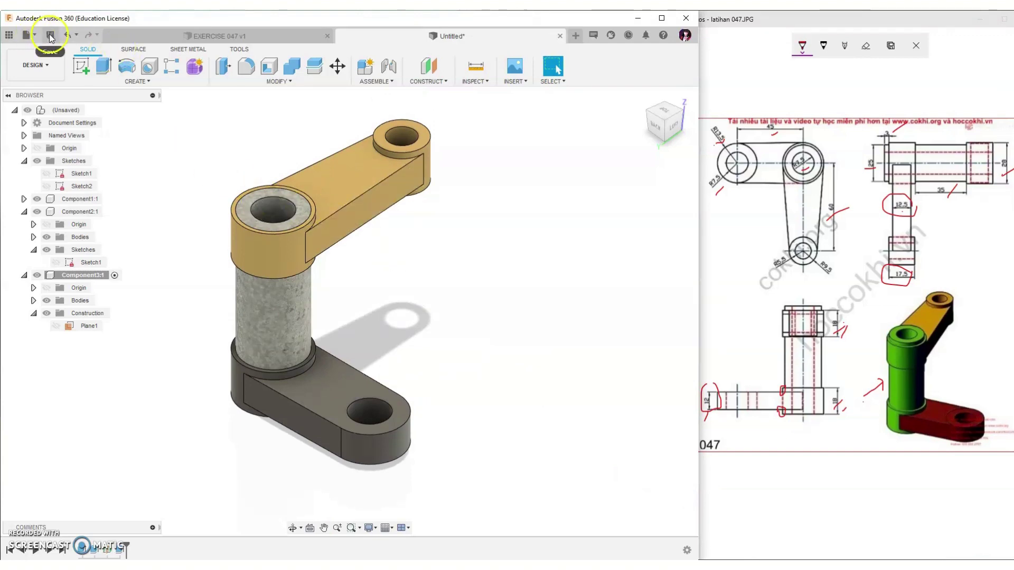
pyautogui.click(36, 65)
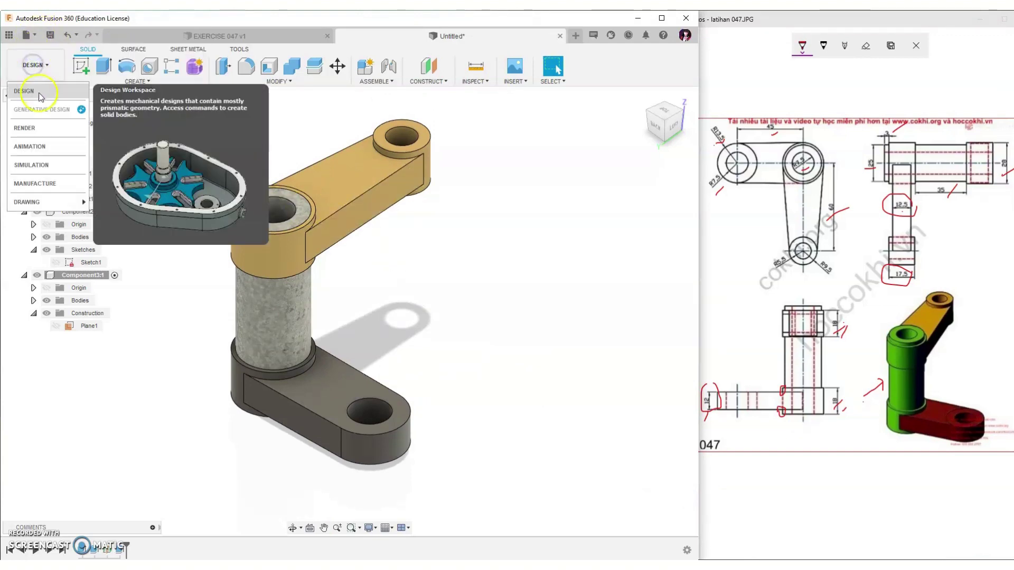
pyautogui.click(26, 128)
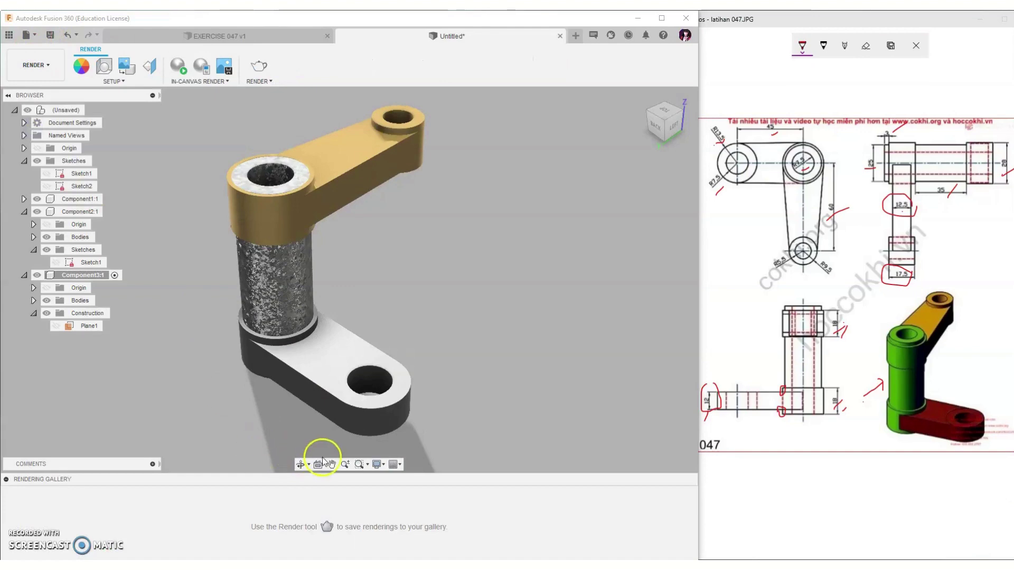
pyautogui.click(379, 464)
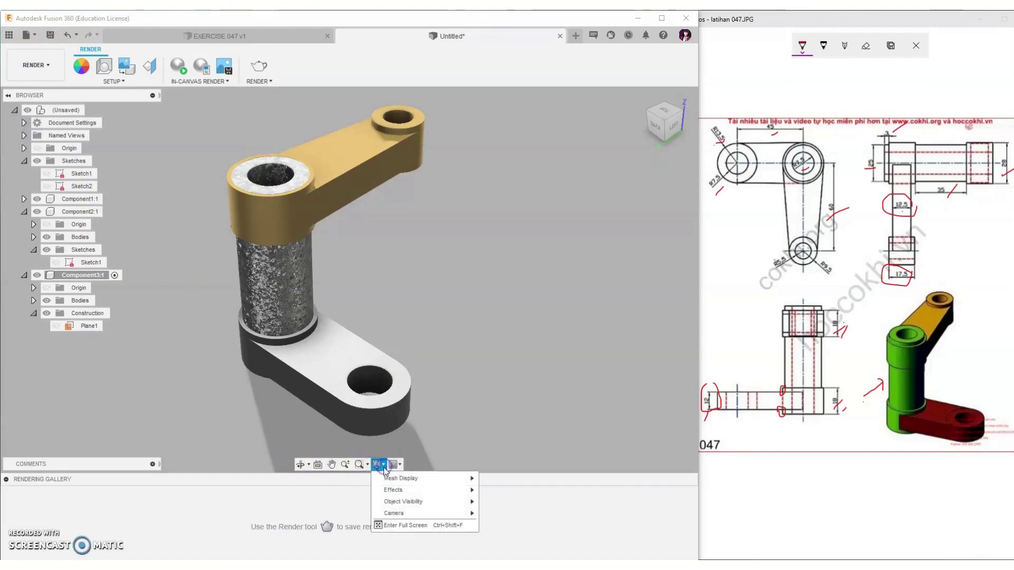
pyautogui.click(504, 515)
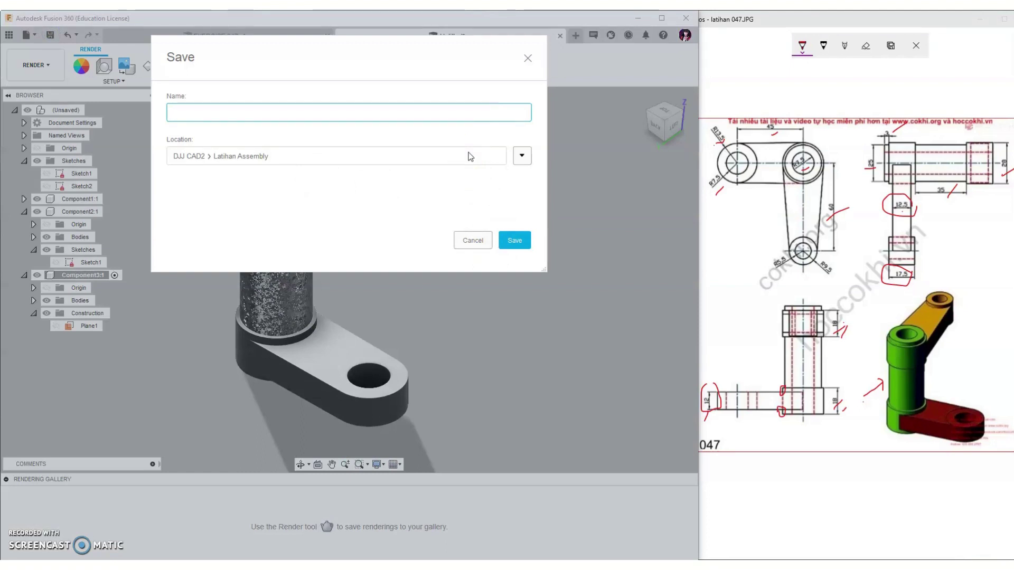
# Save the design under the name 'Latihan 047' in the Latihan Assembly project.
pyautogui.write('A')
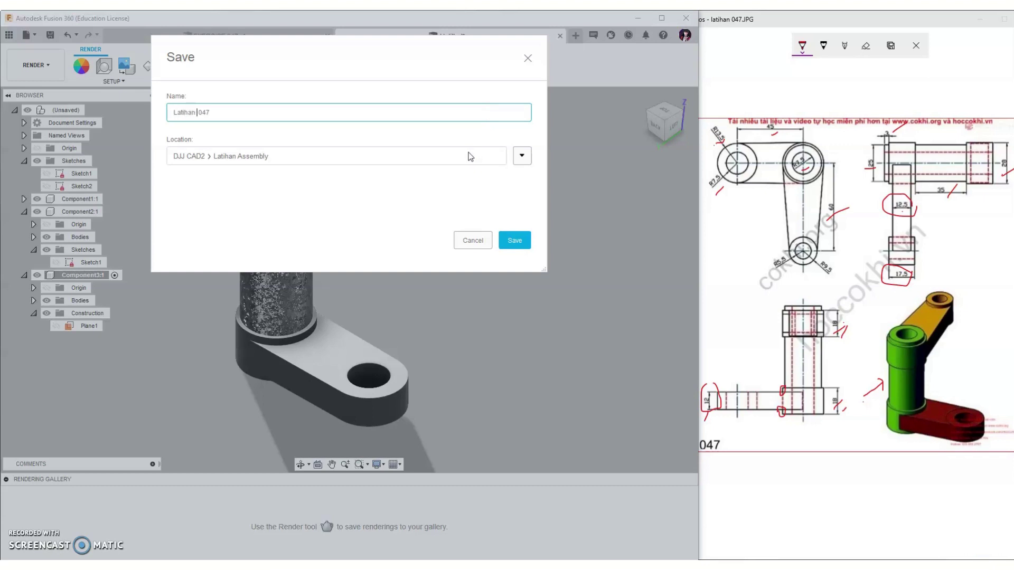
pyautogui.click(513, 244)
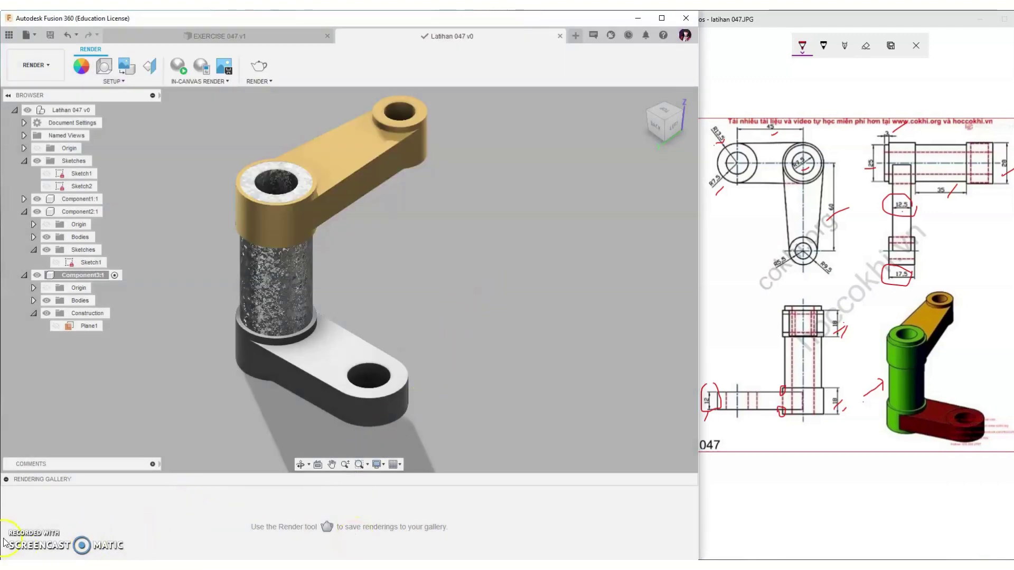
pyautogui.click(47, 64)
# In the Design workspace, add a revolute joint attaching the yellow upper arm to the cylinder top.
pyautogui.click(24, 91)
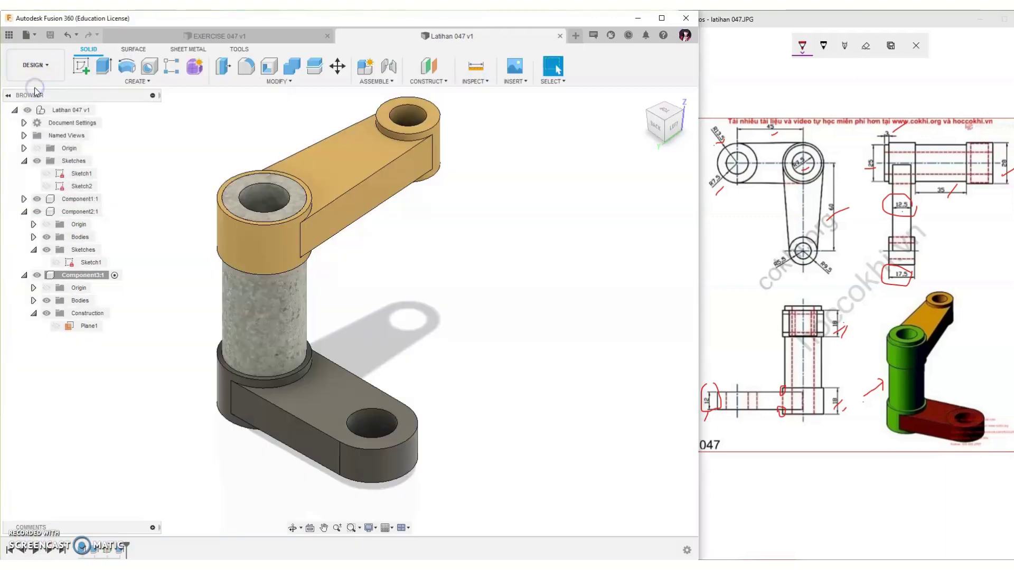
pyautogui.click(391, 73)
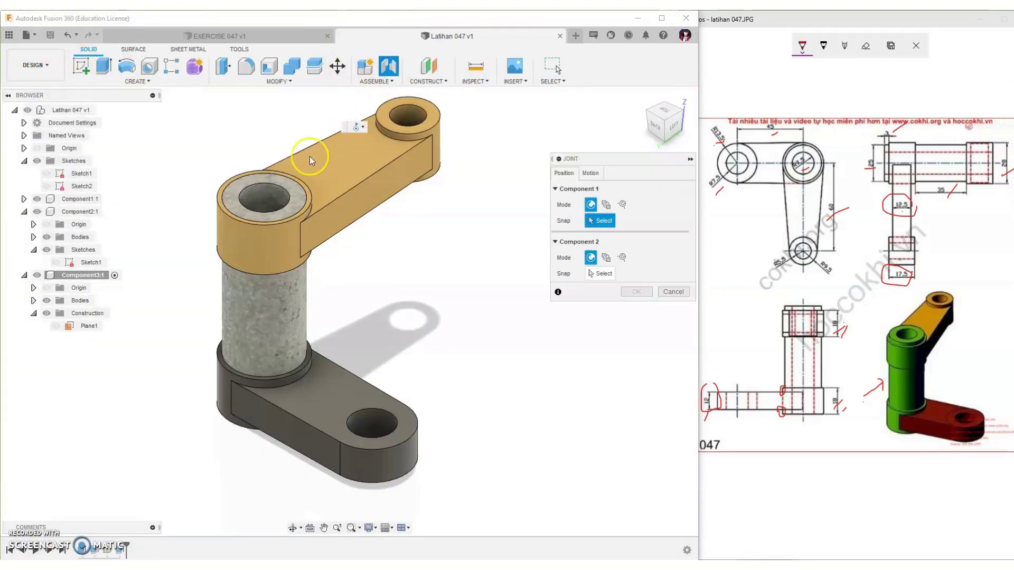
pyautogui.click(292, 182)
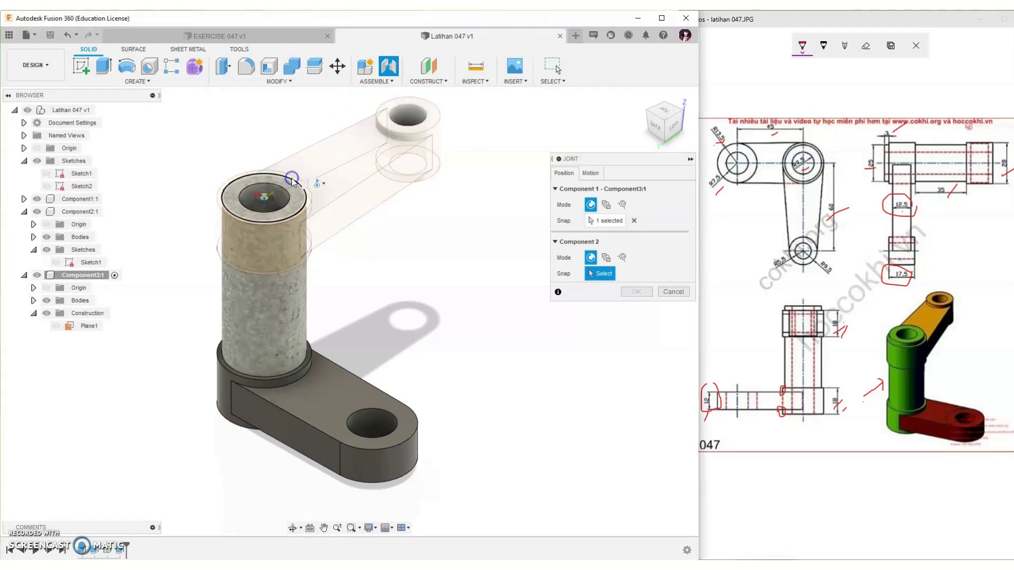
pyautogui.click(284, 210)
pyautogui.write('3')
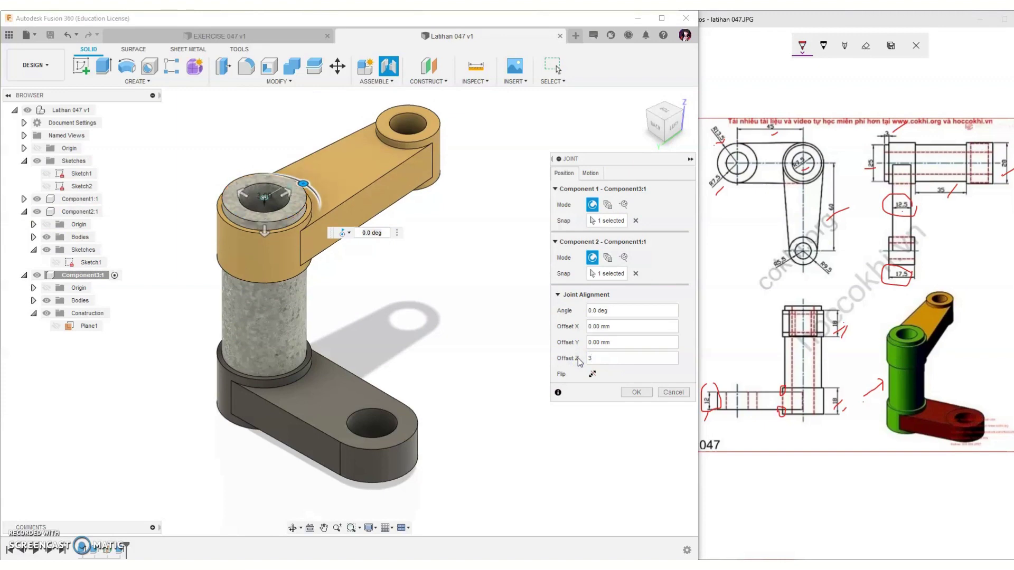
pyautogui.click(591, 174)
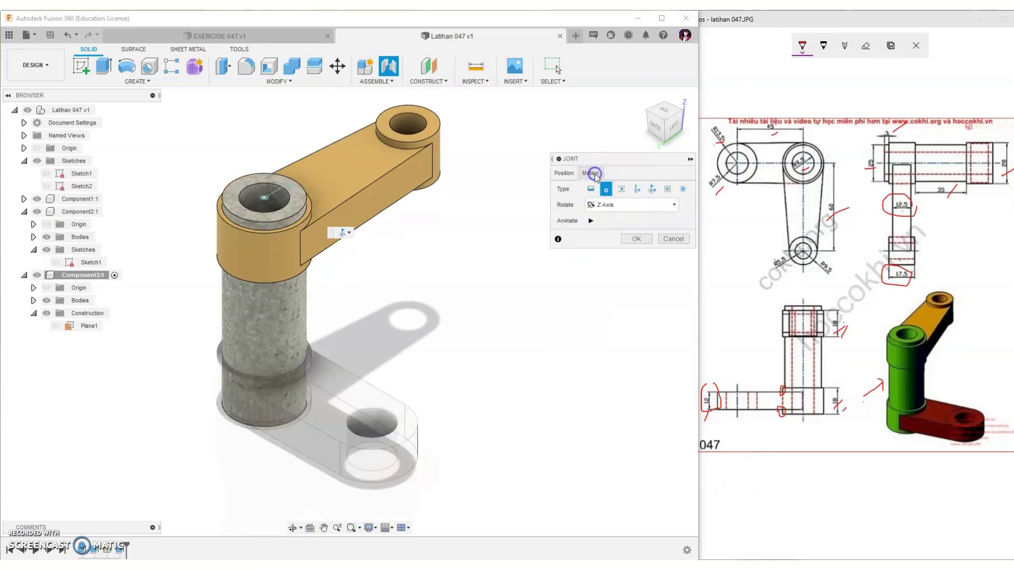
pyautogui.click(634, 242)
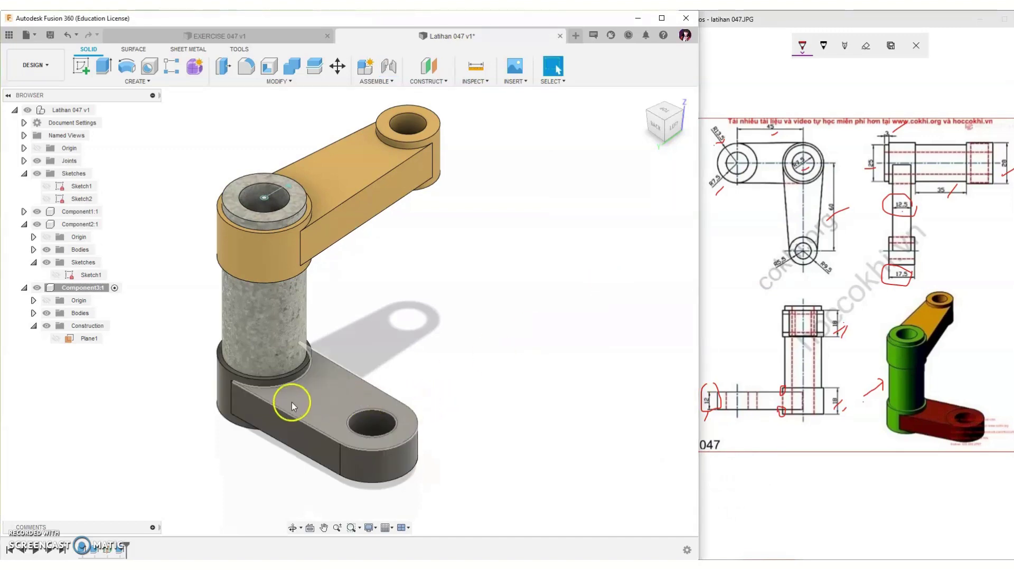
pyautogui.moveTo(674, 129); pyautogui.dragTo(668, 69)
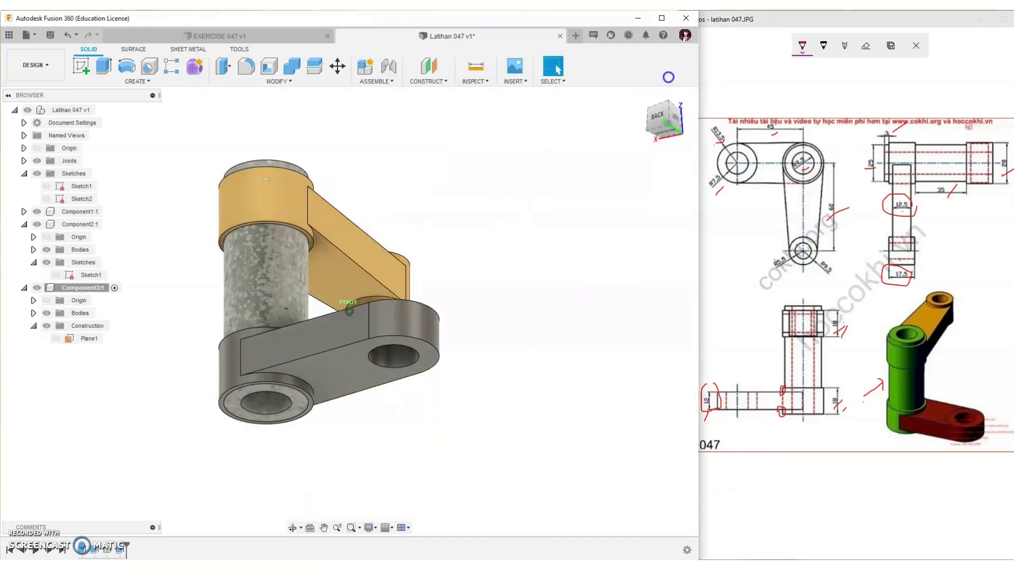
# Joint the dark lower arm's hole to the cylinder bottom, then return to the Home view.
pyautogui.click(389, 68)
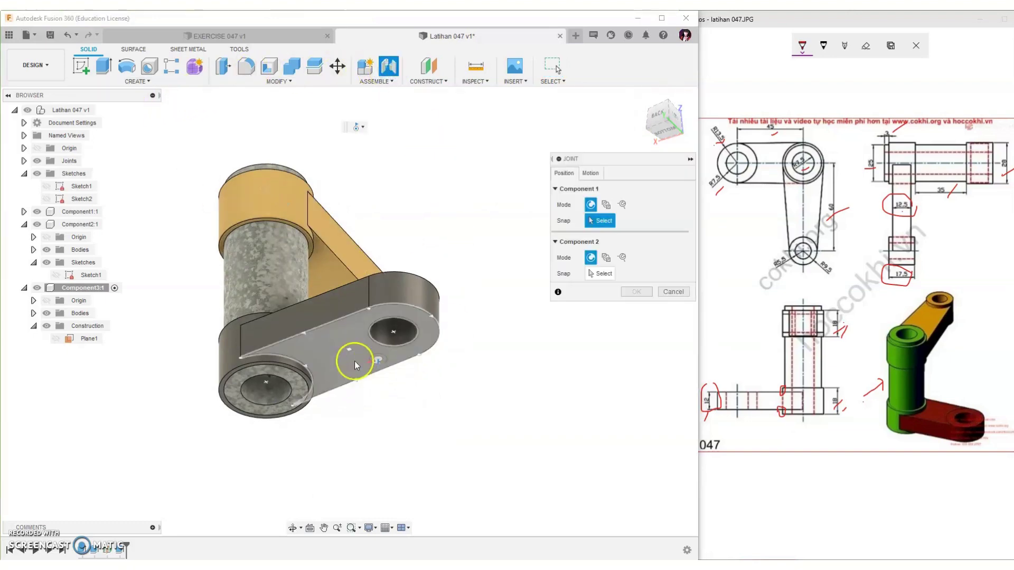
pyautogui.click(285, 369)
pyautogui.click(276, 378)
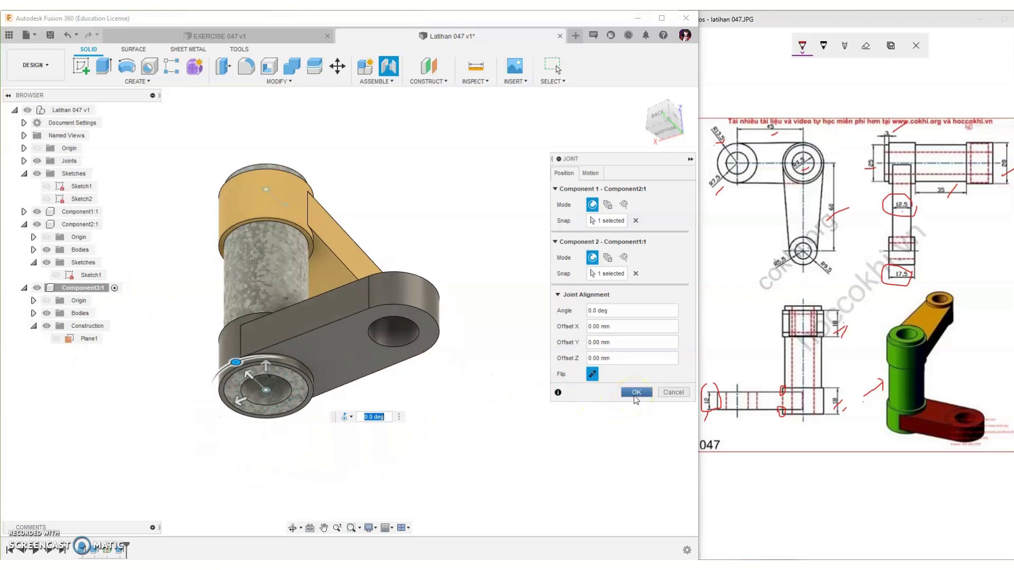
pyautogui.click(636, 392)
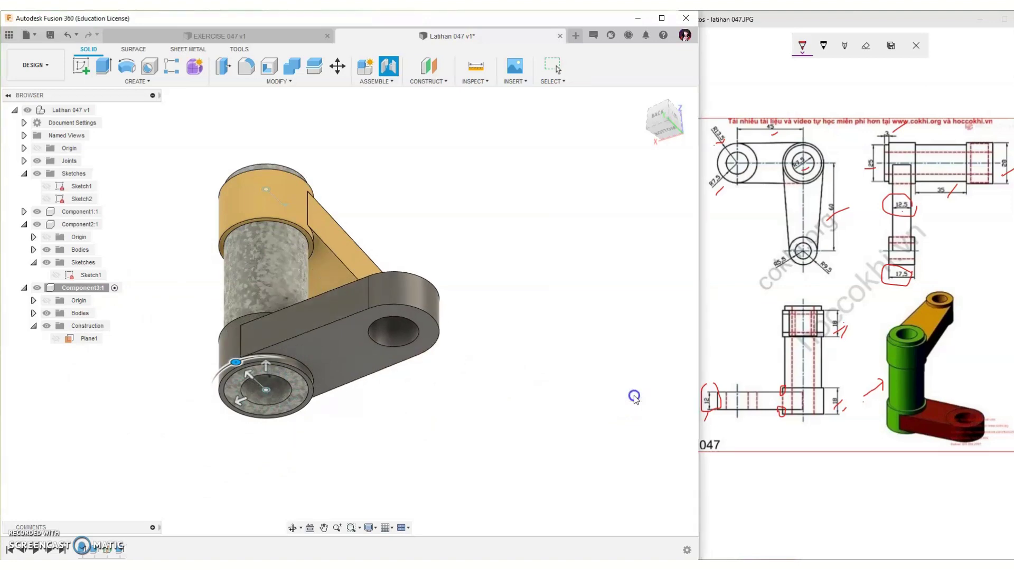
pyautogui.click(639, 98)
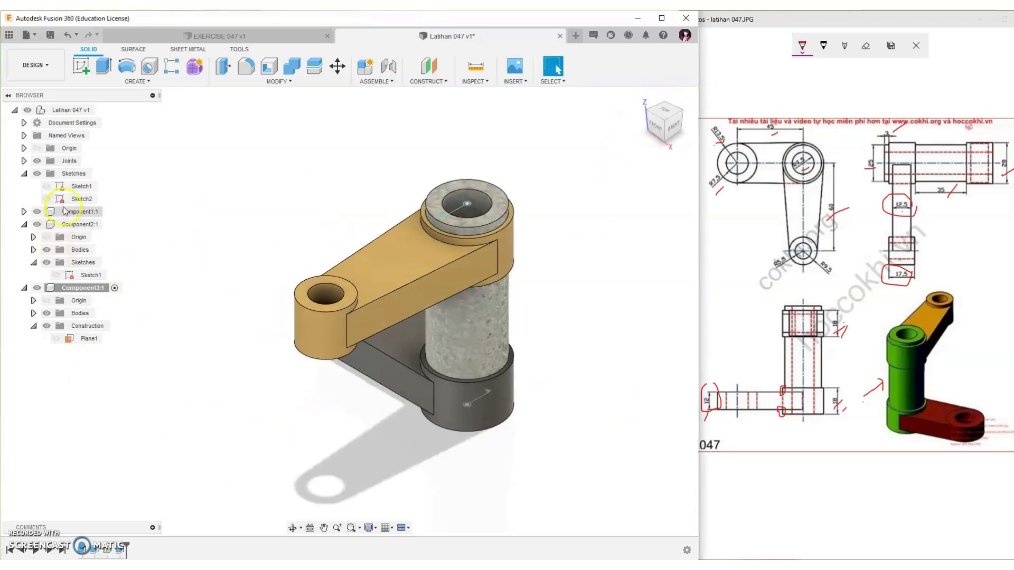
# Expand the Rev1 and Rev2 joints and animate Rev1 to test the arm's rotation.
pyautogui.click(25, 161)
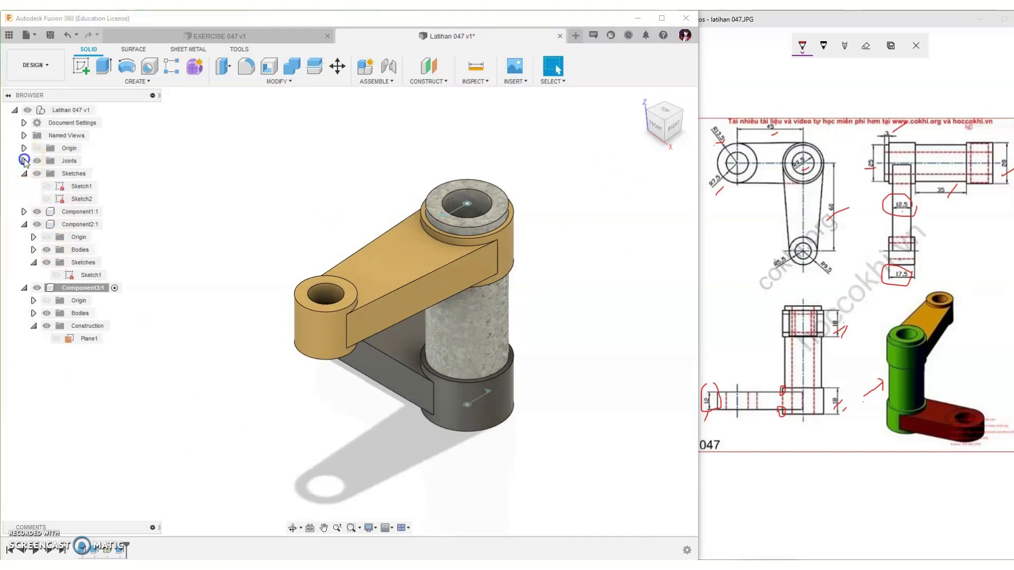
pyautogui.click(49, 186)
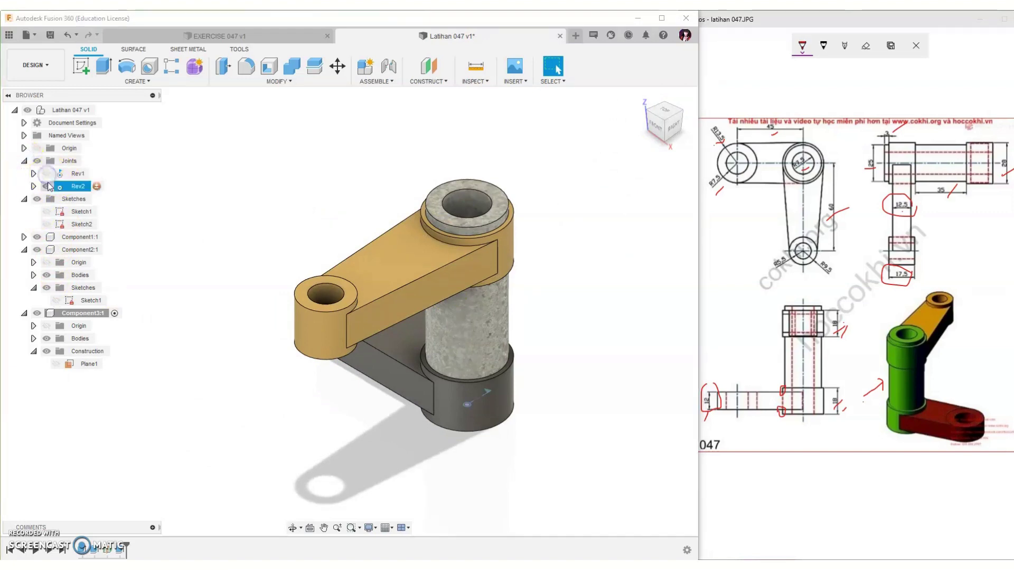
pyautogui.click(47, 186)
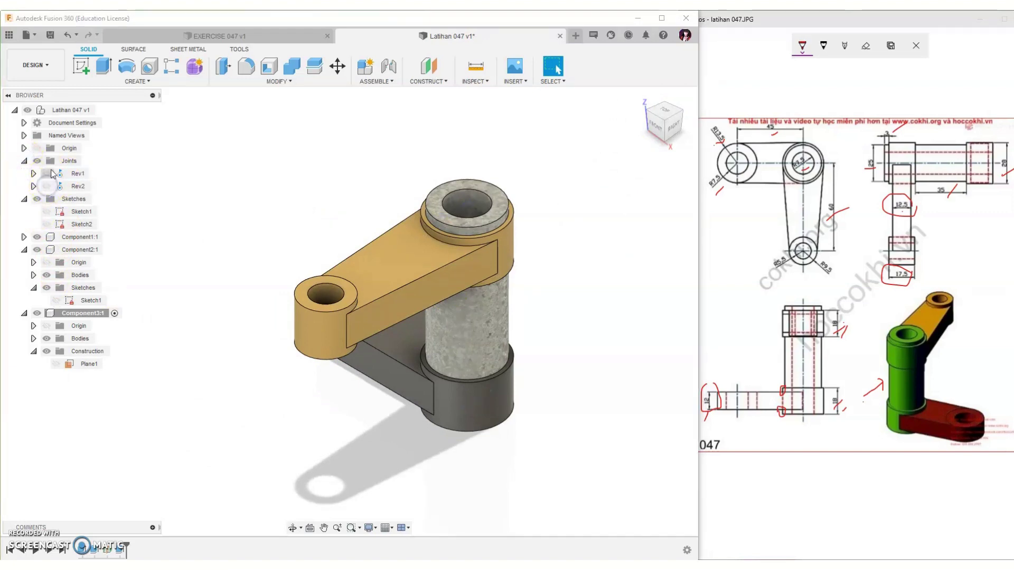
pyautogui.click(48, 173)
pyautogui.rightClick(73, 177)
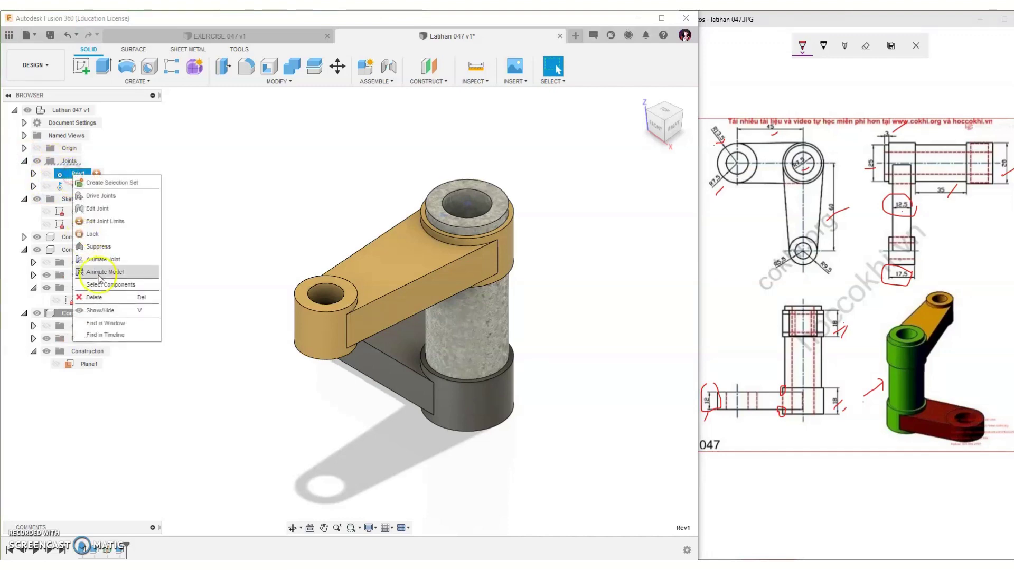
pyautogui.click(117, 278)
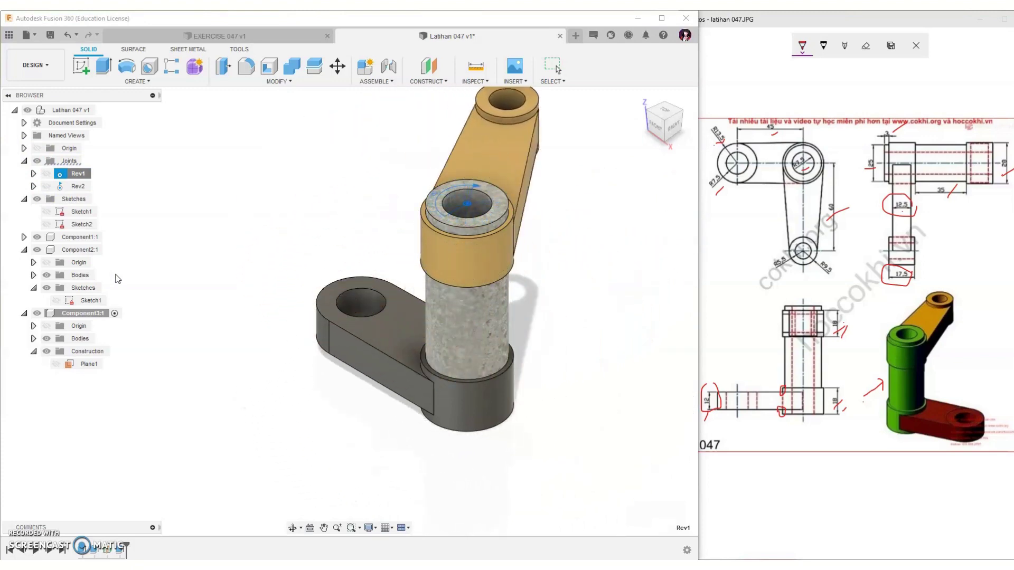
pyautogui.press('Escape')
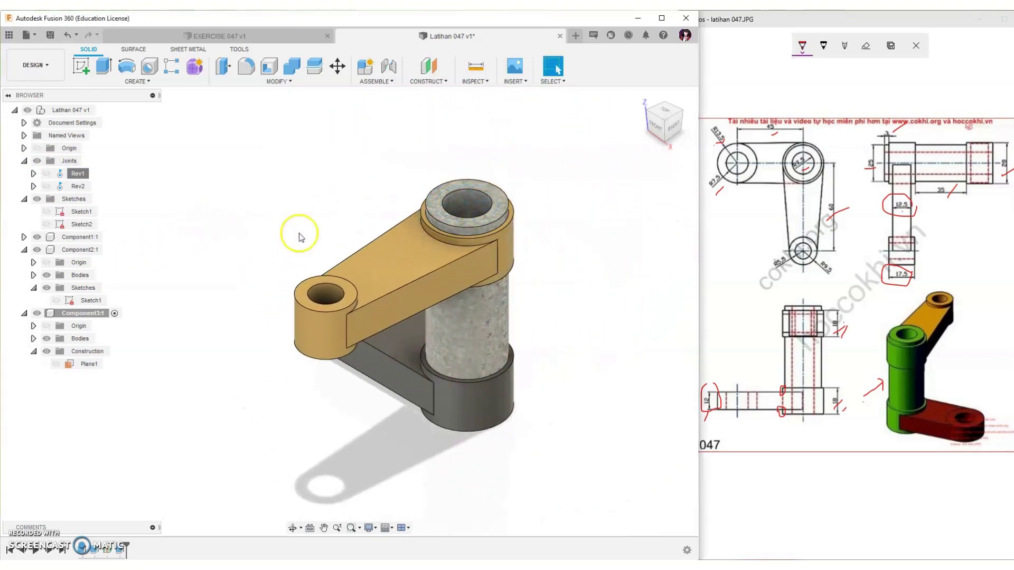
# Review the assembly from the front, left and back, then return Home.
pyautogui.click(658, 127)
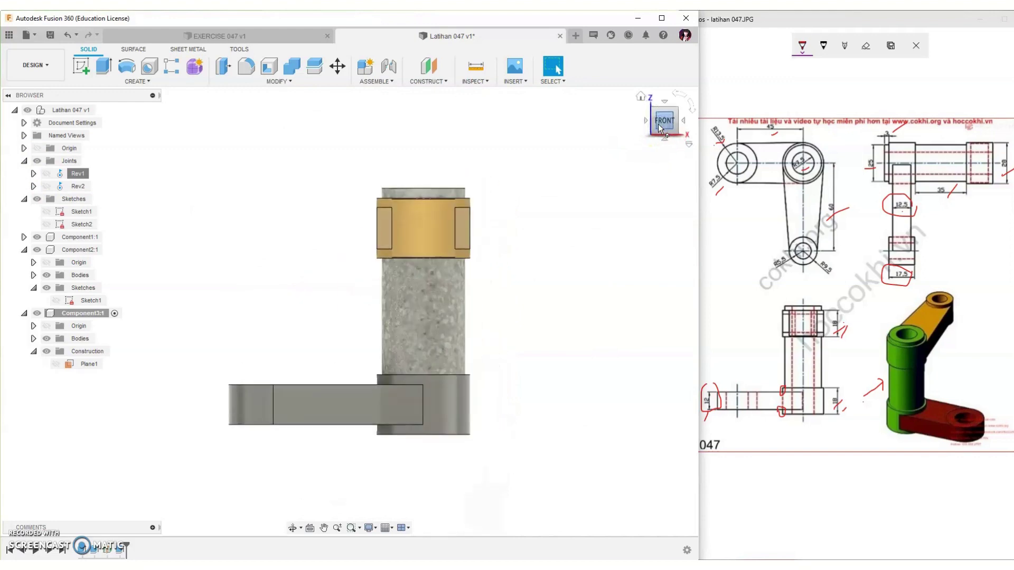
pyautogui.click(645, 121)
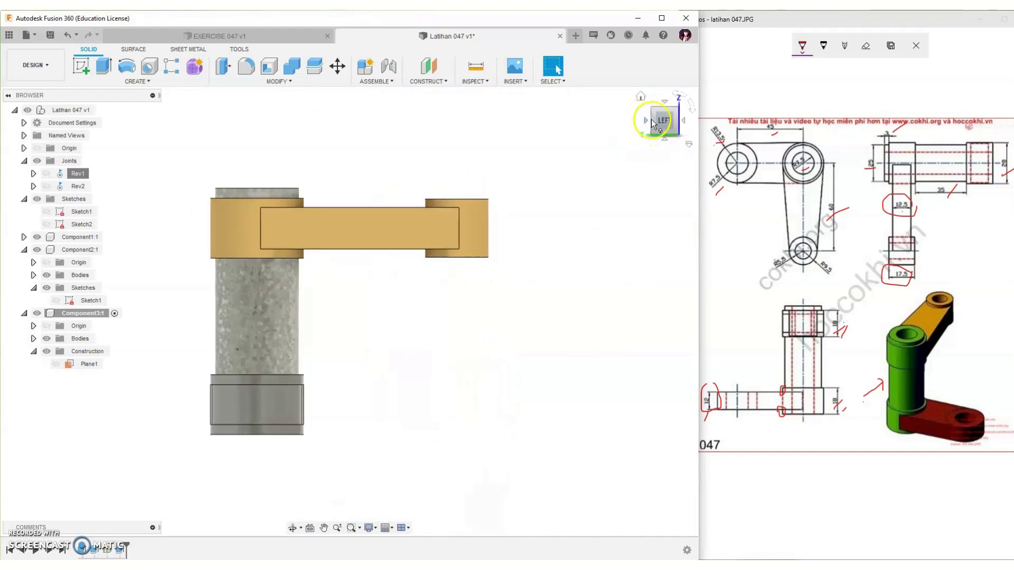
pyautogui.click(647, 121)
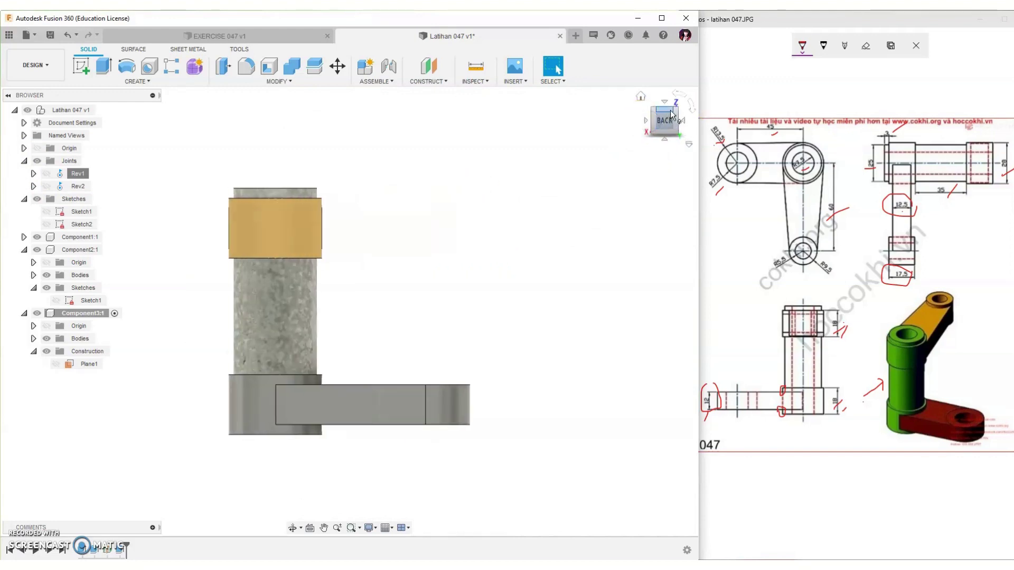
pyautogui.click(641, 97)
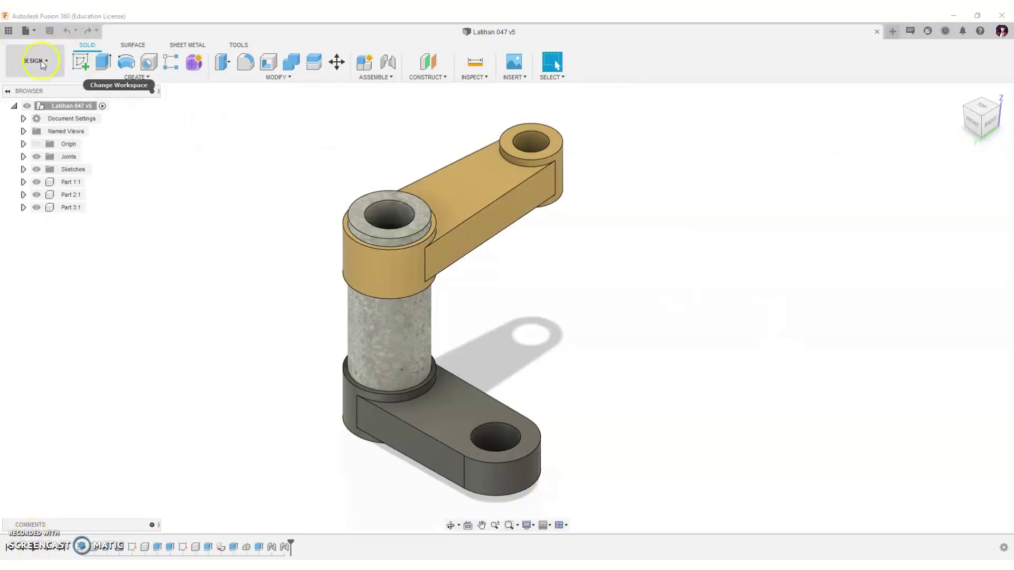
# Create a drawing from the full design and place a 1:1 front base view at lower left.
pyautogui.click(40, 64)
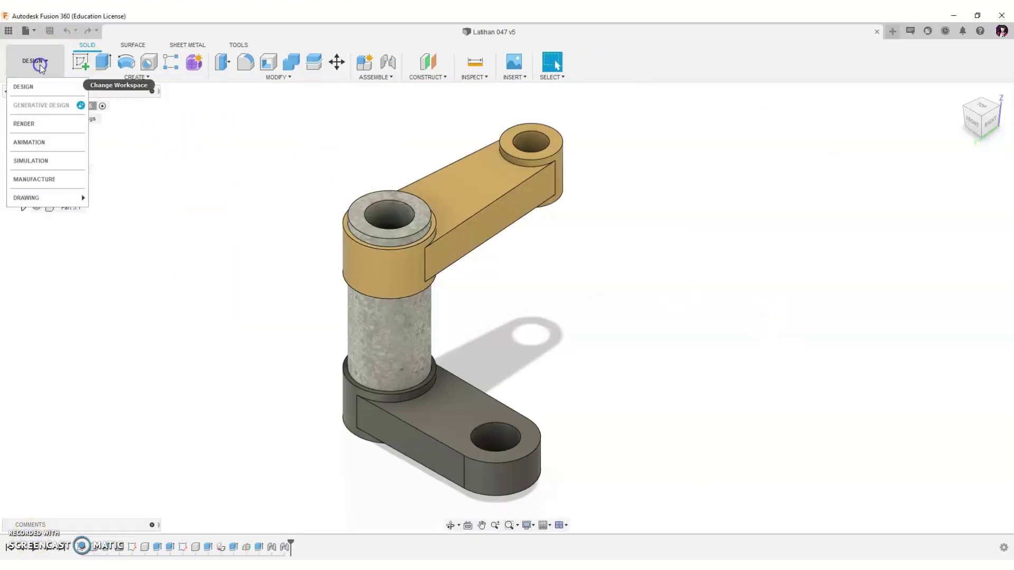
pyautogui.click(40, 202)
pyautogui.click(42, 203)
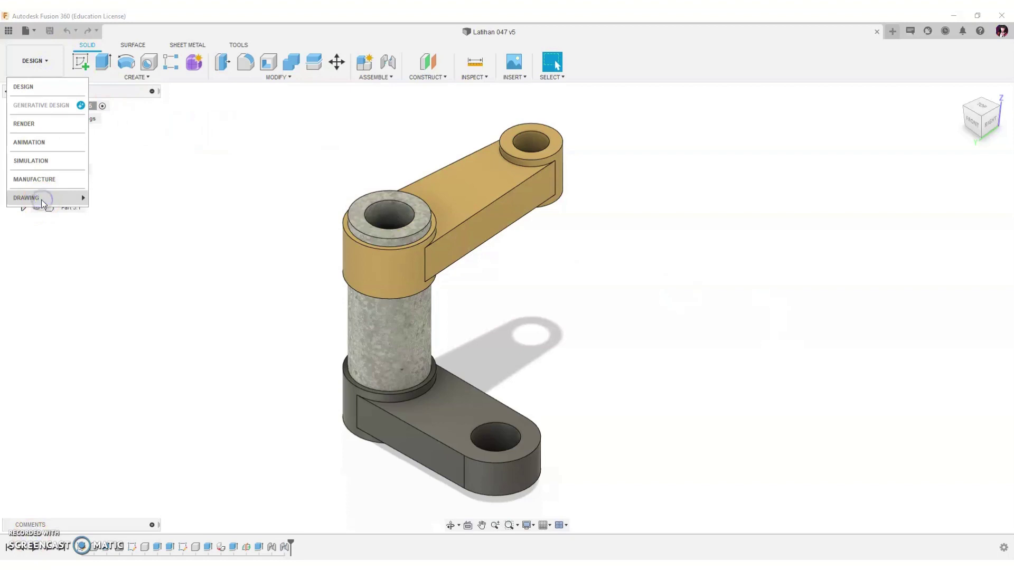
pyautogui.click(104, 196)
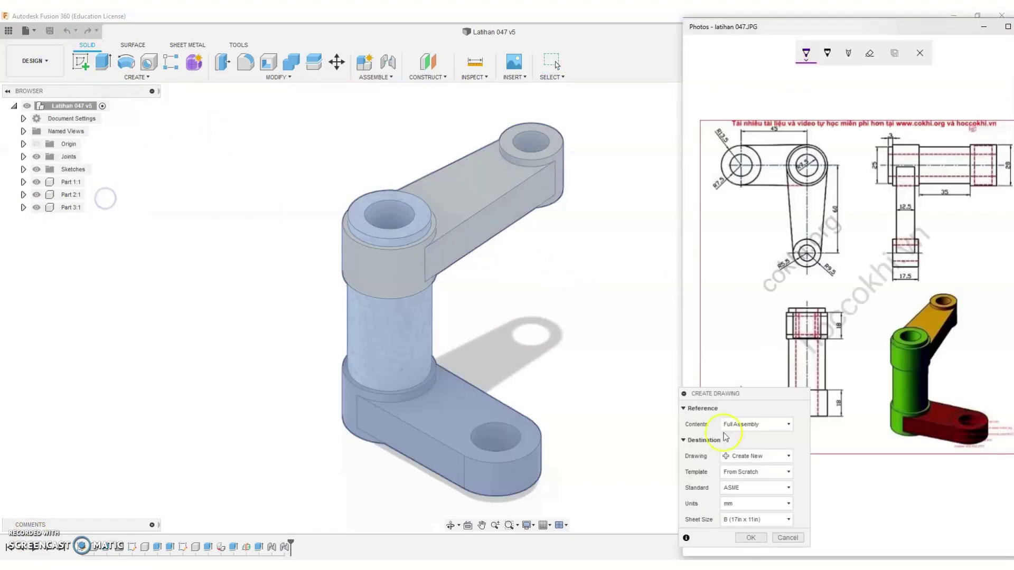
pyautogui.click(744, 540)
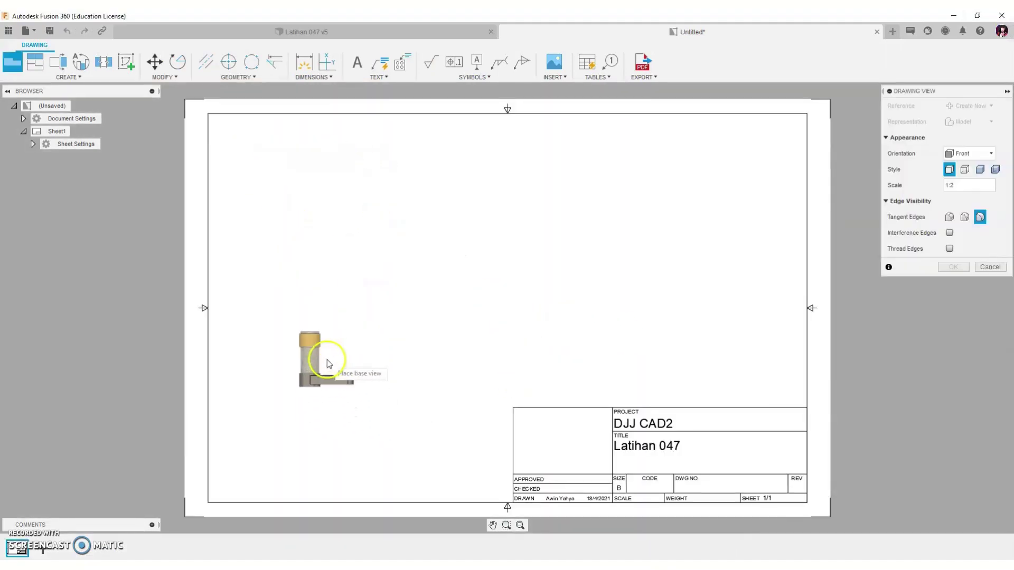
pyautogui.click(267, 371)
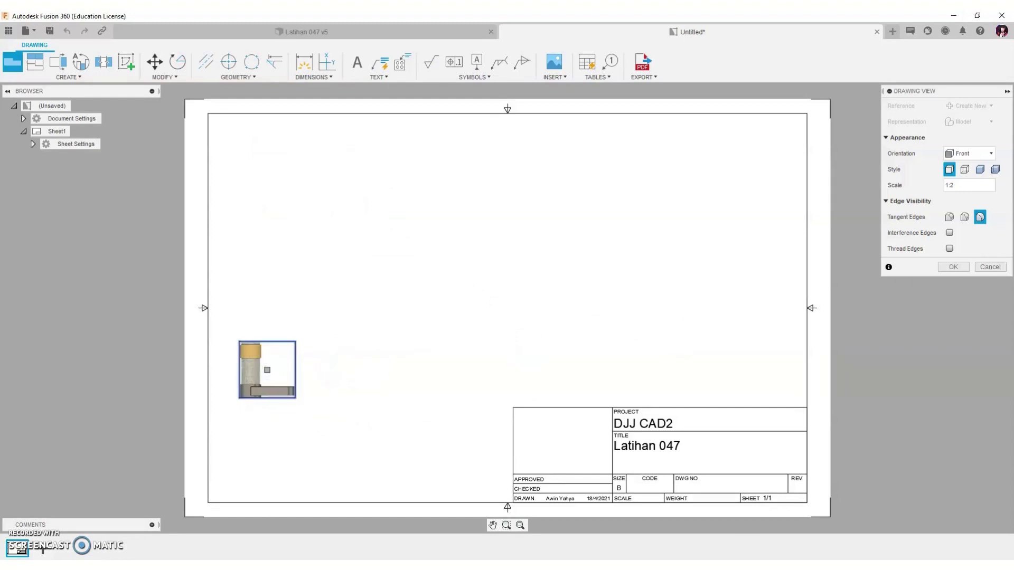
pyautogui.click(956, 184)
pyautogui.write('1')
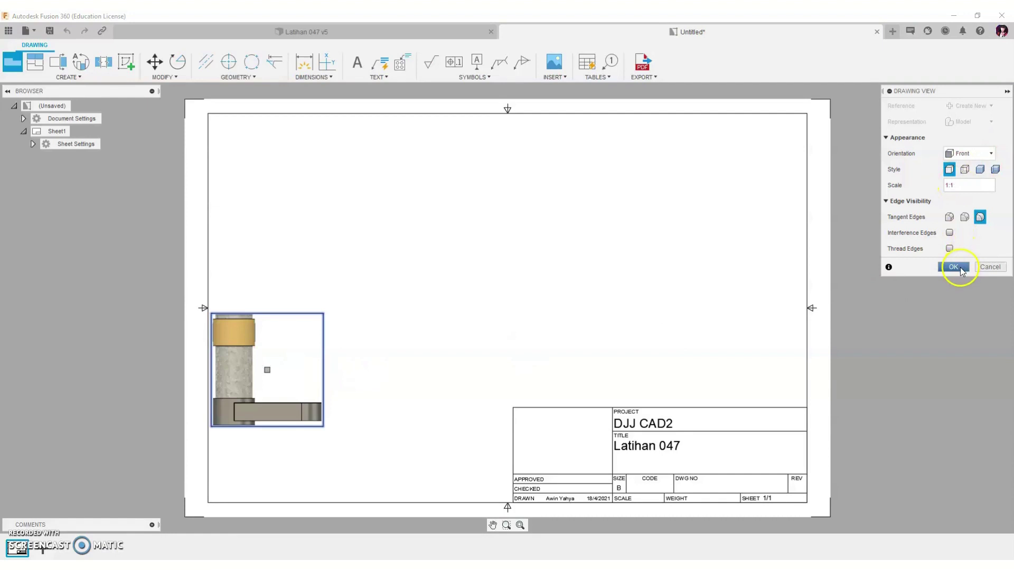
pyautogui.click(960, 268)
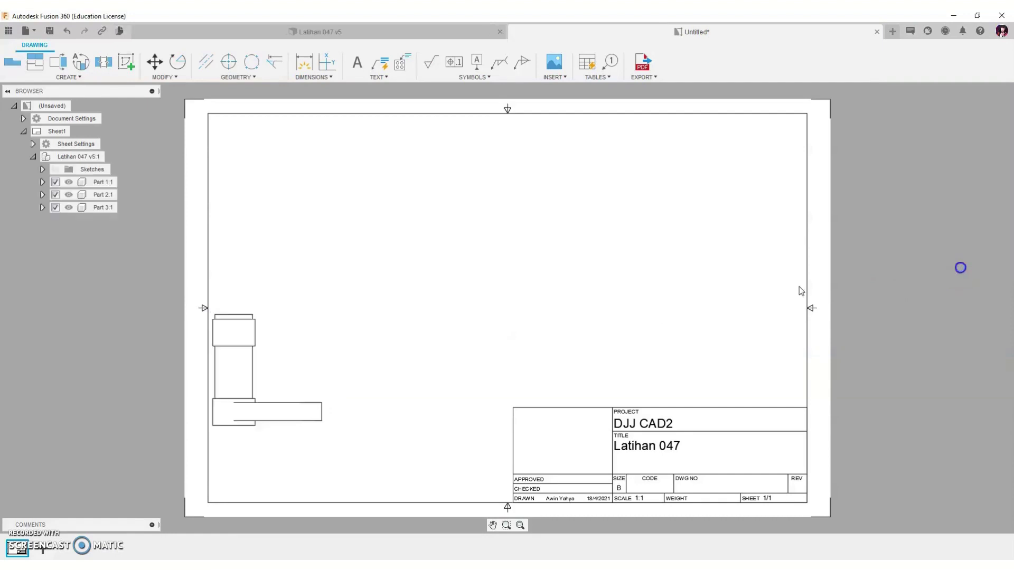
# Project a top view above and a side view right of the front view.
pyautogui.click(33, 65)
pyautogui.click(266, 388)
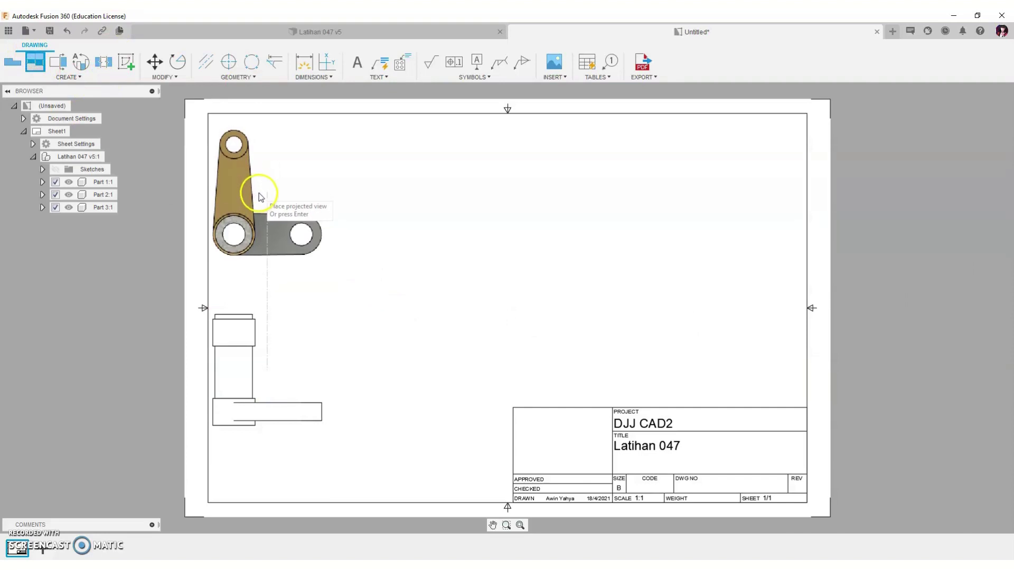
pyautogui.click(260, 193)
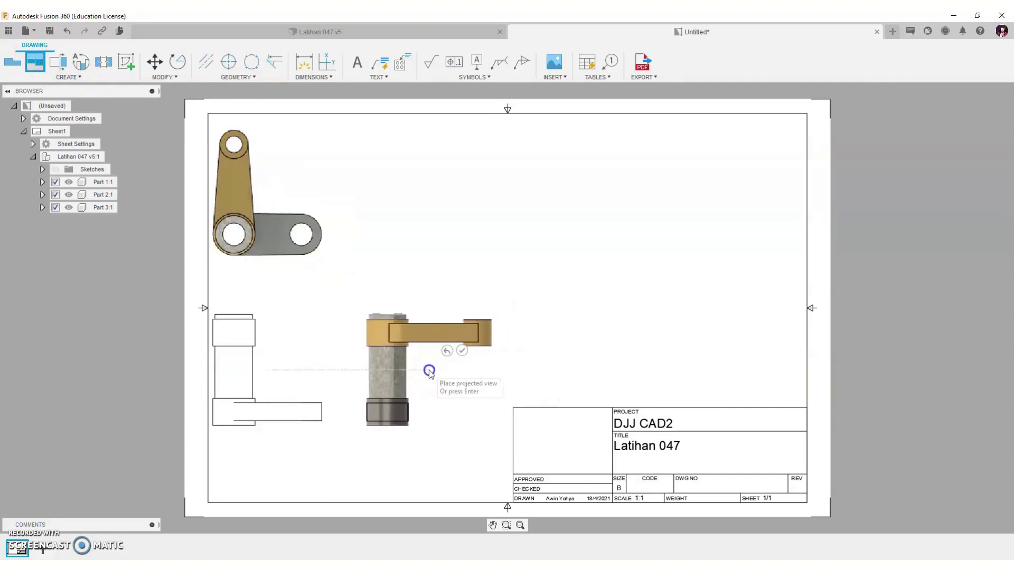
pyautogui.click(430, 370)
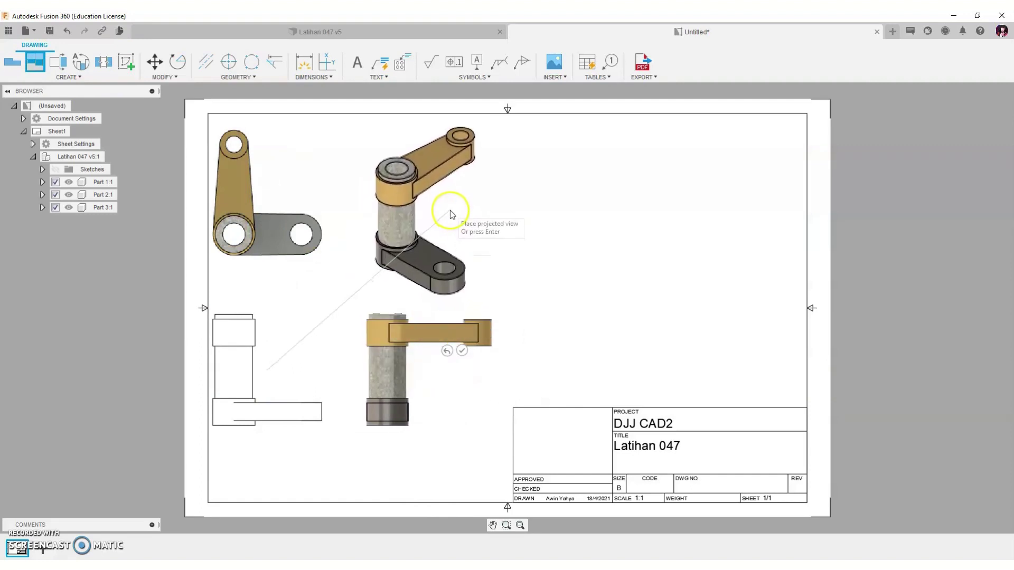
pyautogui.rightClick(450, 210)
pyautogui.click(486, 212)
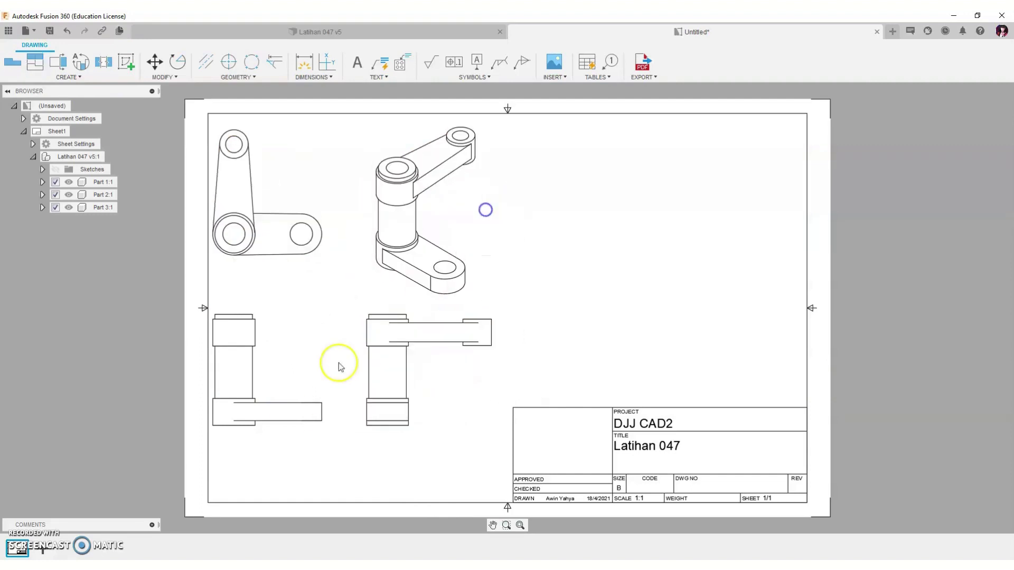
# Move the front and right views so they line up with each other.
pyautogui.click(280, 428)
pyautogui.press('m')
pyautogui.click(277, 432)
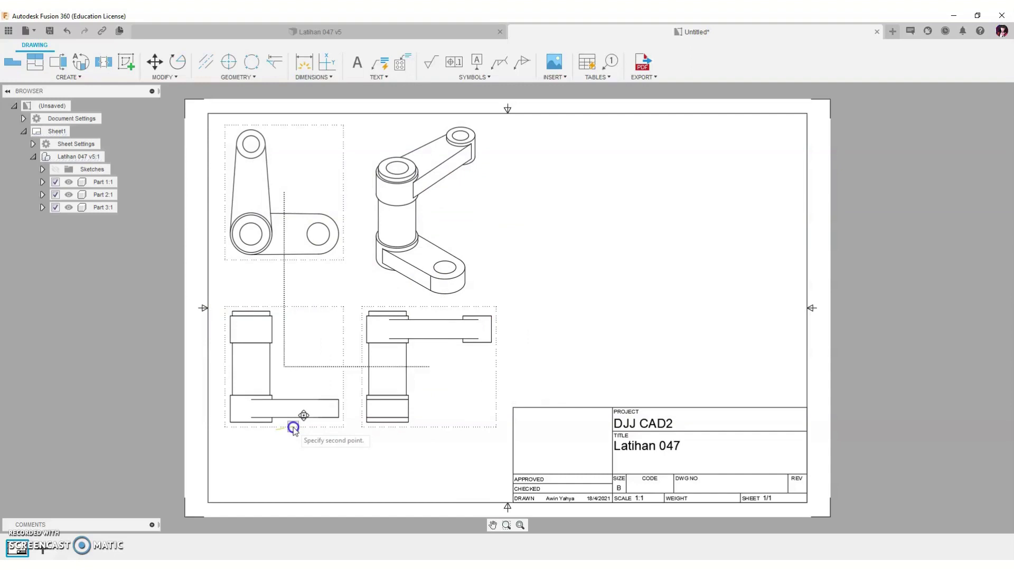
pyautogui.click(293, 428)
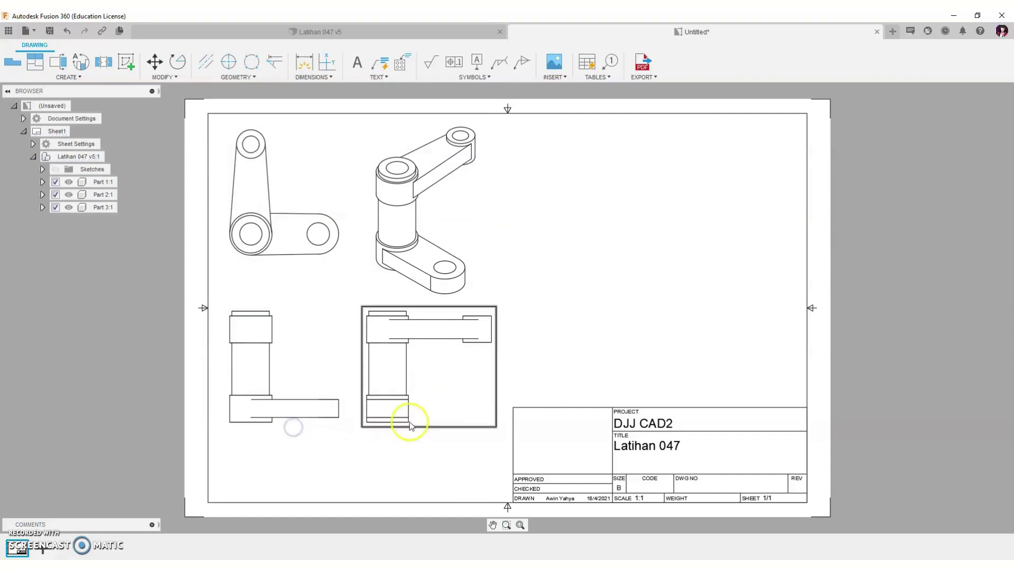
pyautogui.click(396, 427)
pyautogui.press('m')
pyautogui.click(396, 425)
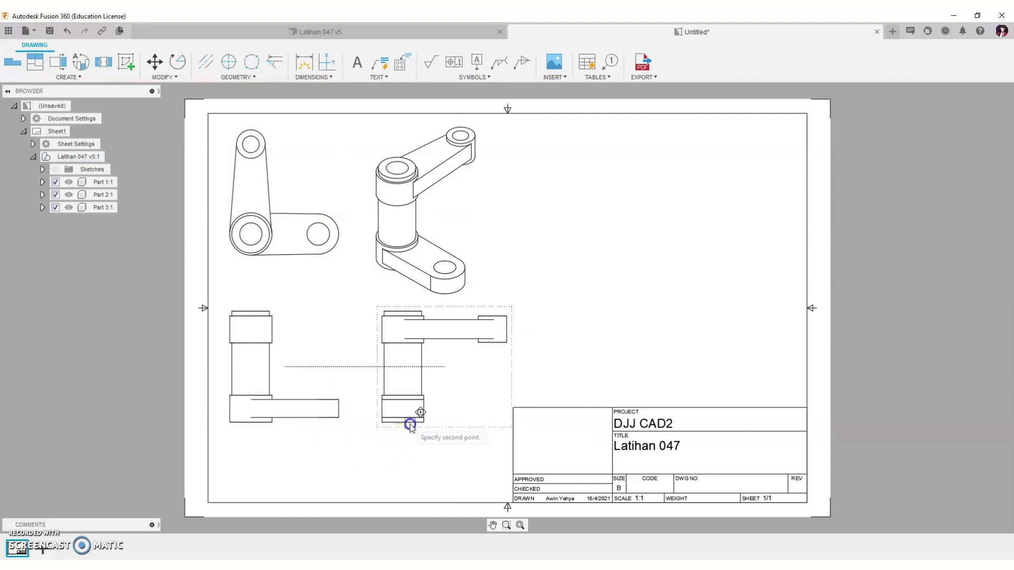
pyautogui.click(410, 423)
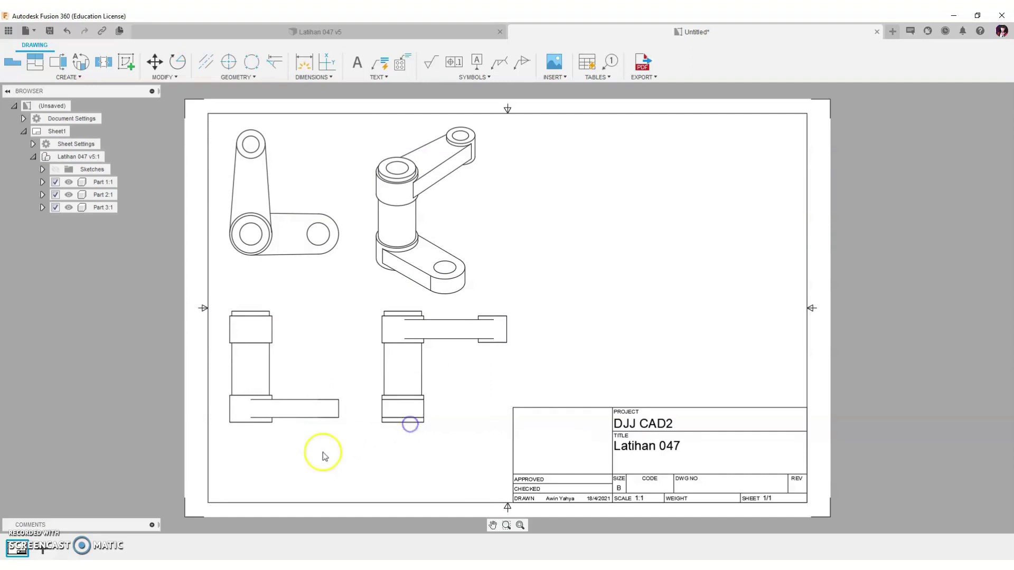
pyautogui.click(285, 384)
# Make the isometric view Shaded and give the front view Visible and Hidden Edges.
pyautogui.click(416, 249)
pyautogui.doubleClick(430, 234)
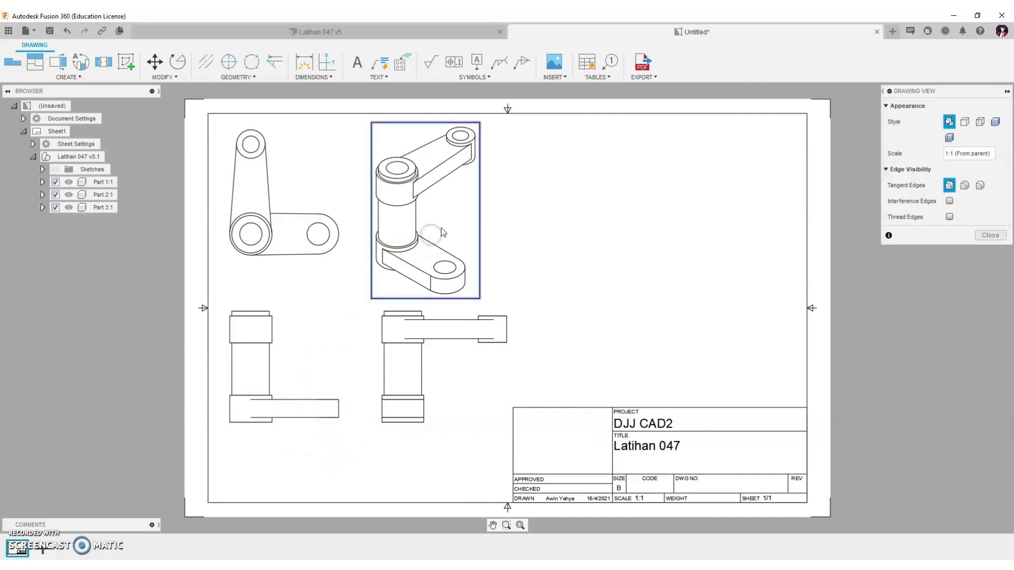
pyautogui.click(995, 121)
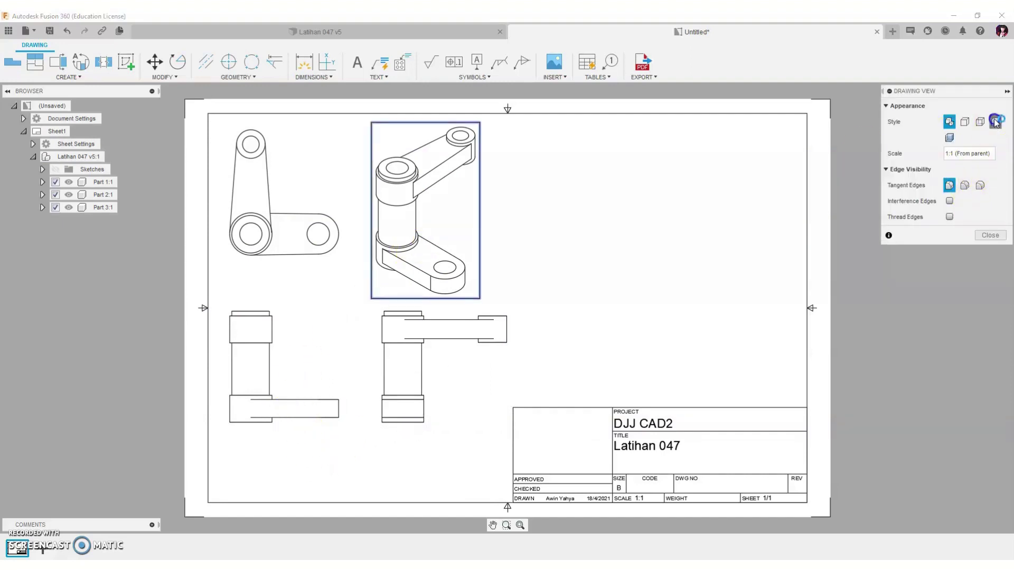
pyautogui.click(985, 235)
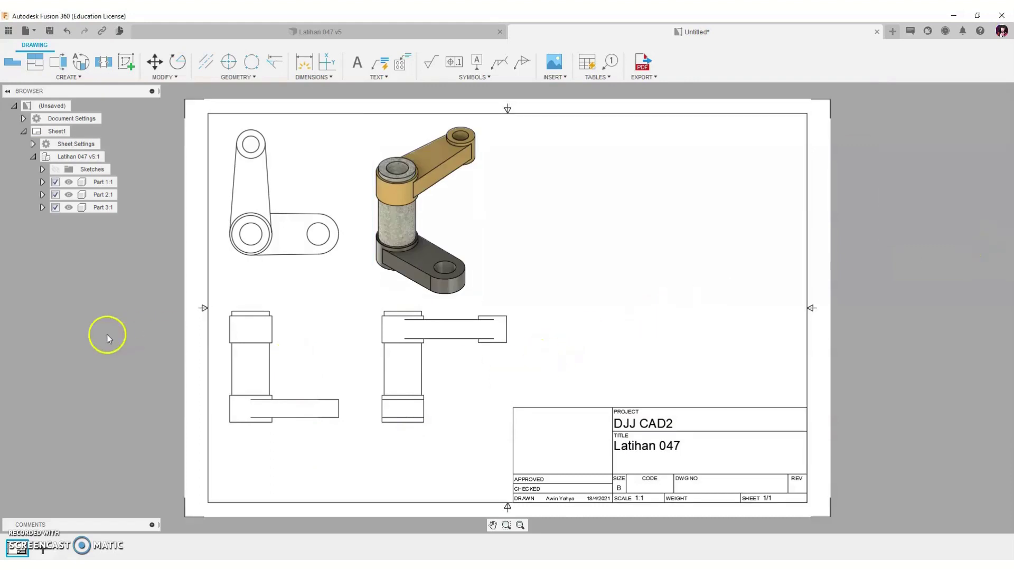
pyautogui.doubleClick(257, 419)
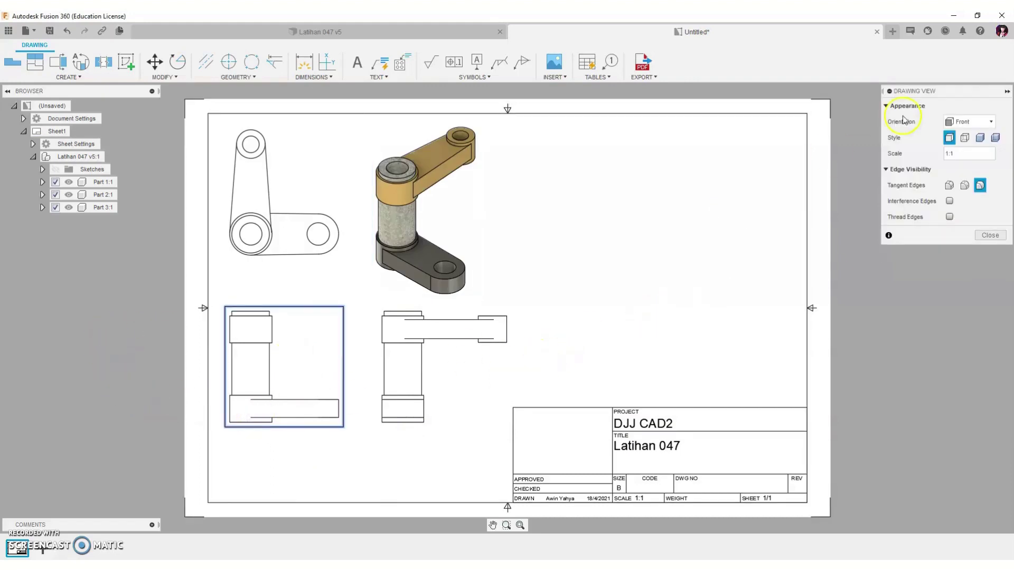
pyautogui.click(964, 137)
pyautogui.click(990, 235)
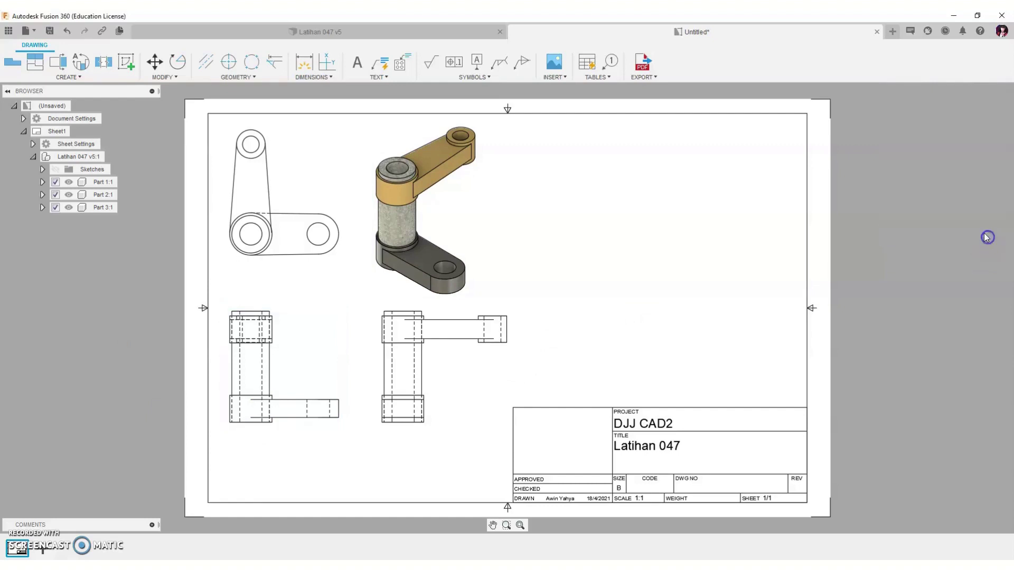
pyautogui.click(357, 61)
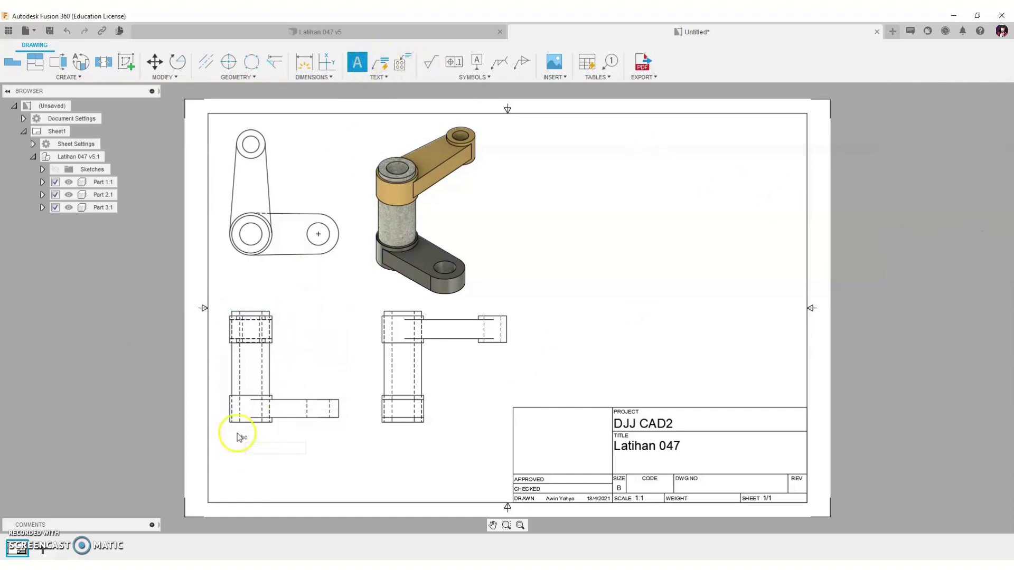
# Add a centre-justified 'FRONT VIEW' text box beneath the front view.
pyautogui.click(314, 453)
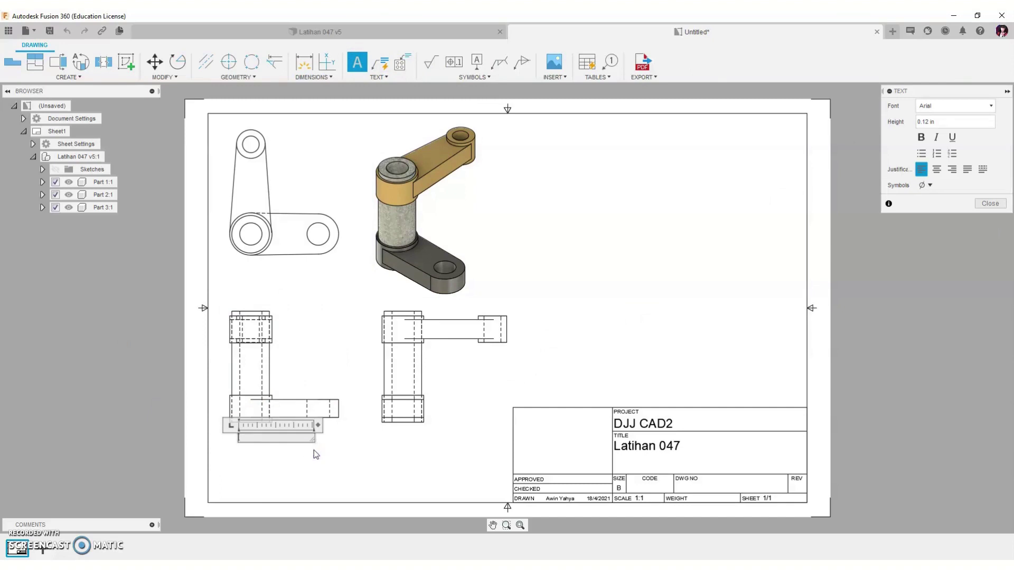
pyautogui.write('FRONT V')
pyautogui.write('IWE')
pyautogui.press('BackSpace')
pyautogui.press('BackSpace')
pyautogui.write('EW')
pyautogui.click(936, 169)
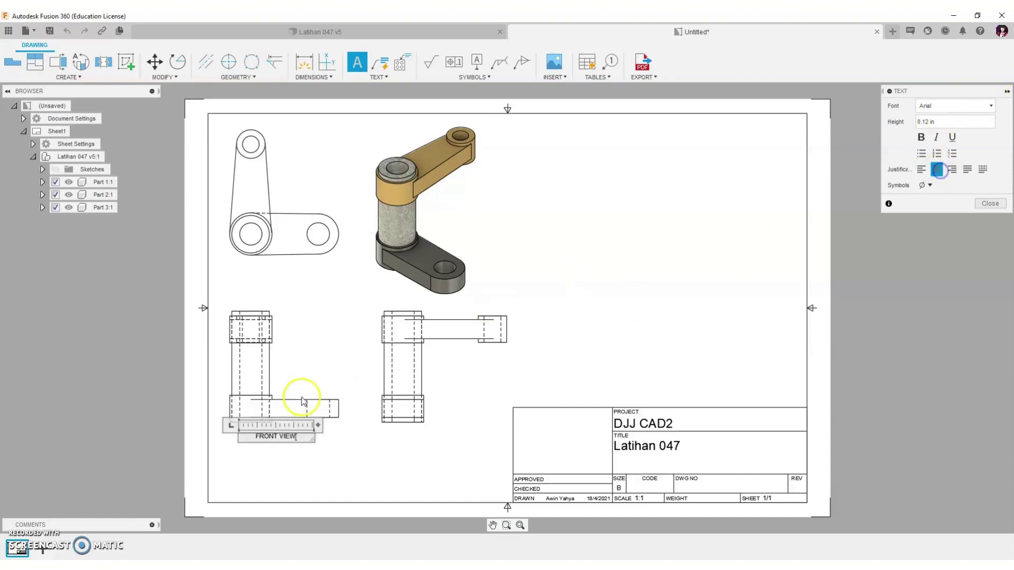
# Enlarge the FRONT VIEW label's text height to 0.2 in.
pyautogui.moveTo(300, 439); pyautogui.dragTo(246, 437)
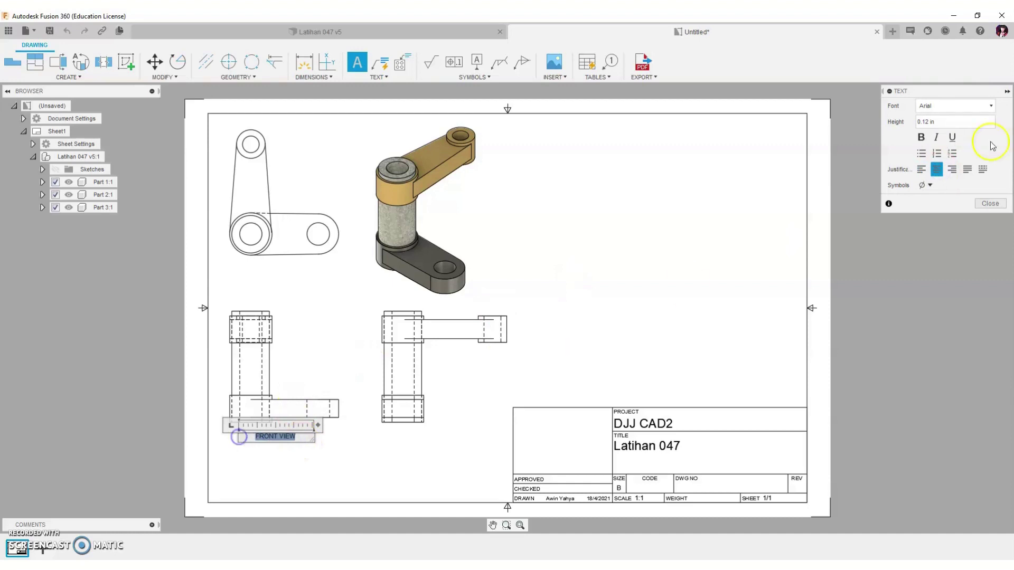
pyautogui.doubleClick(944, 124)
pyautogui.write('0.2')
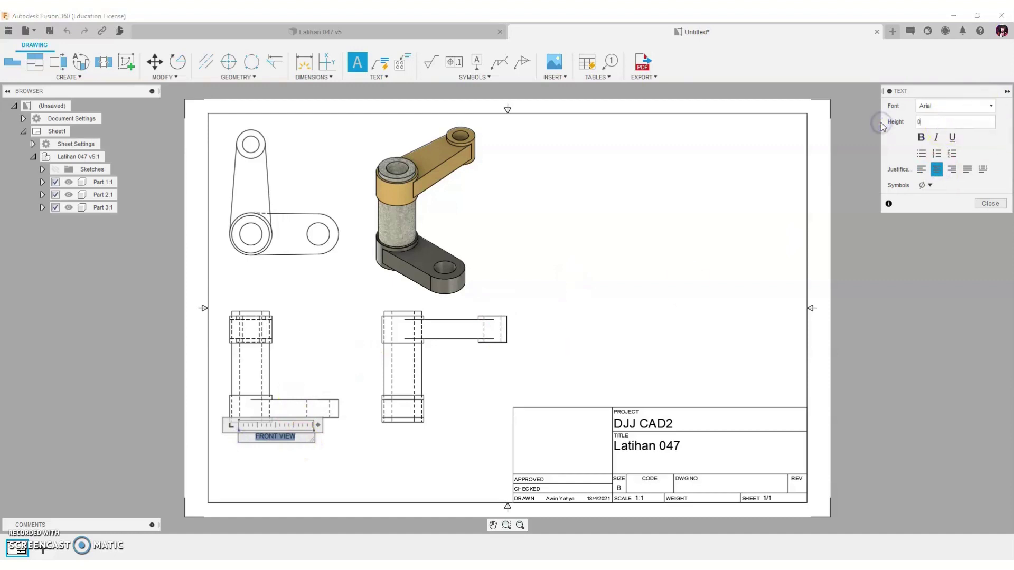
pyautogui.press('Return')
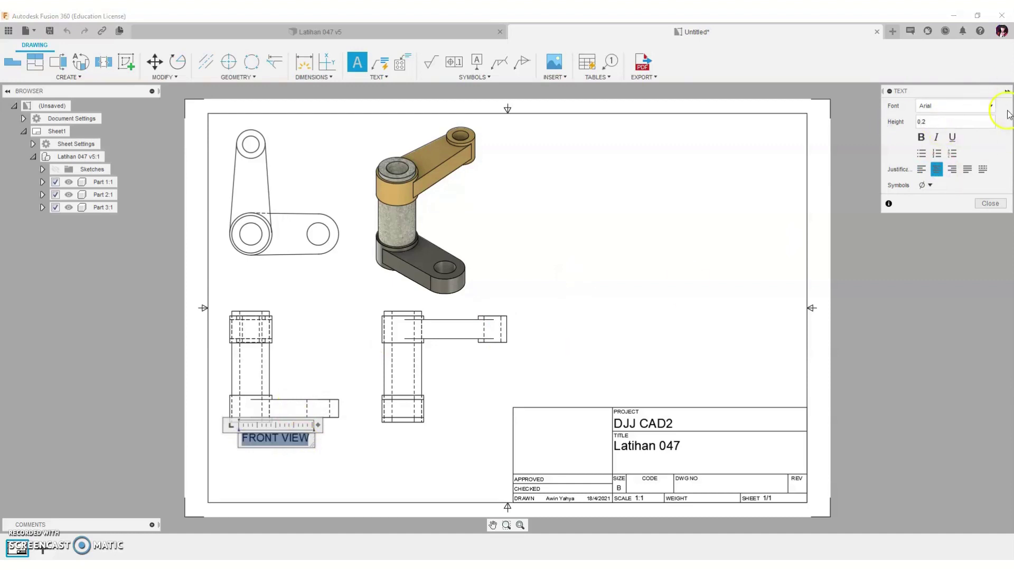
pyautogui.click(982, 203)
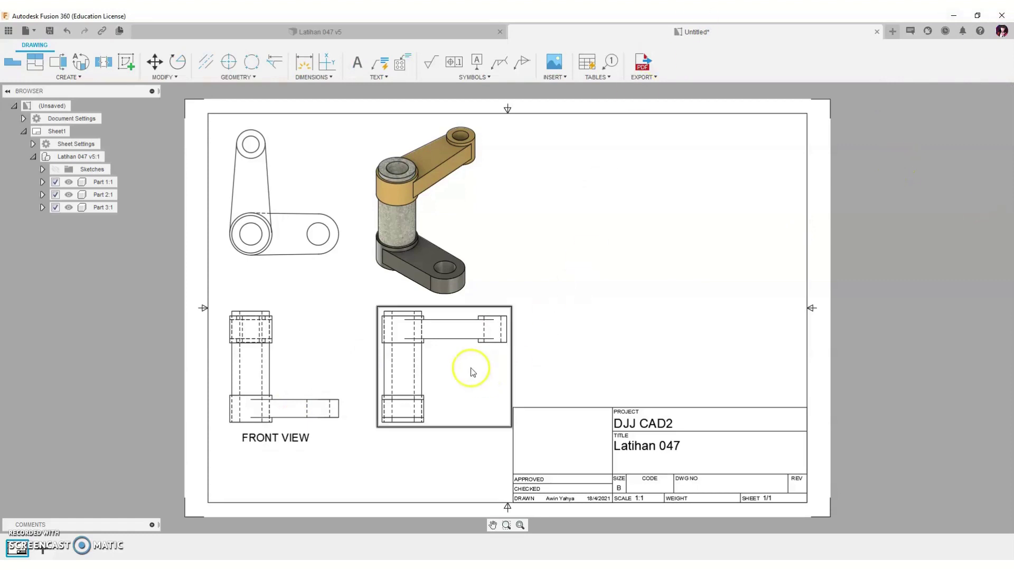
pyautogui.click(280, 438)
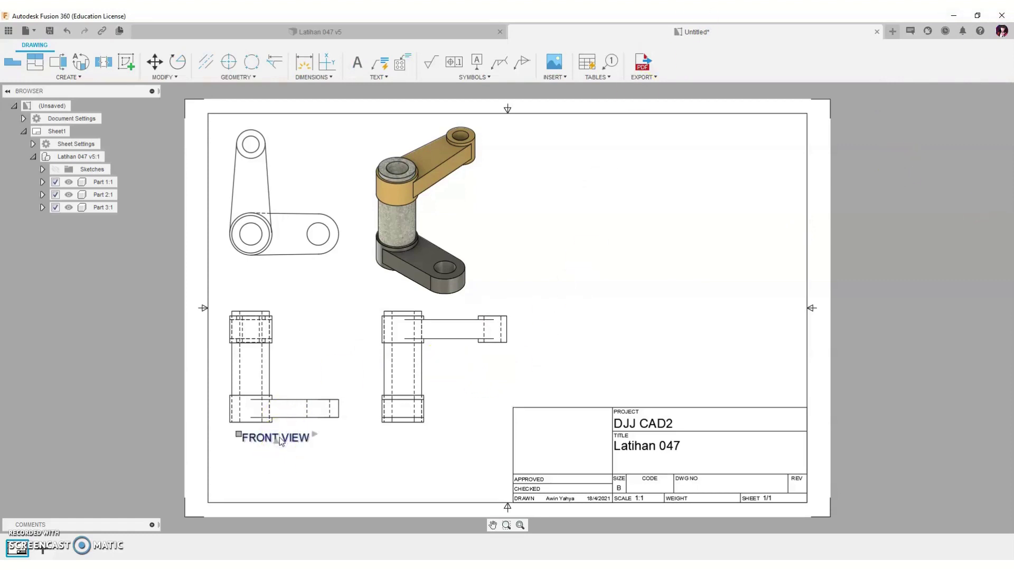
pyautogui.click(311, 377)
# Copy the FRONT VIEW label to sit under the top view.
pyautogui.click(310, 293)
pyautogui.press('m')
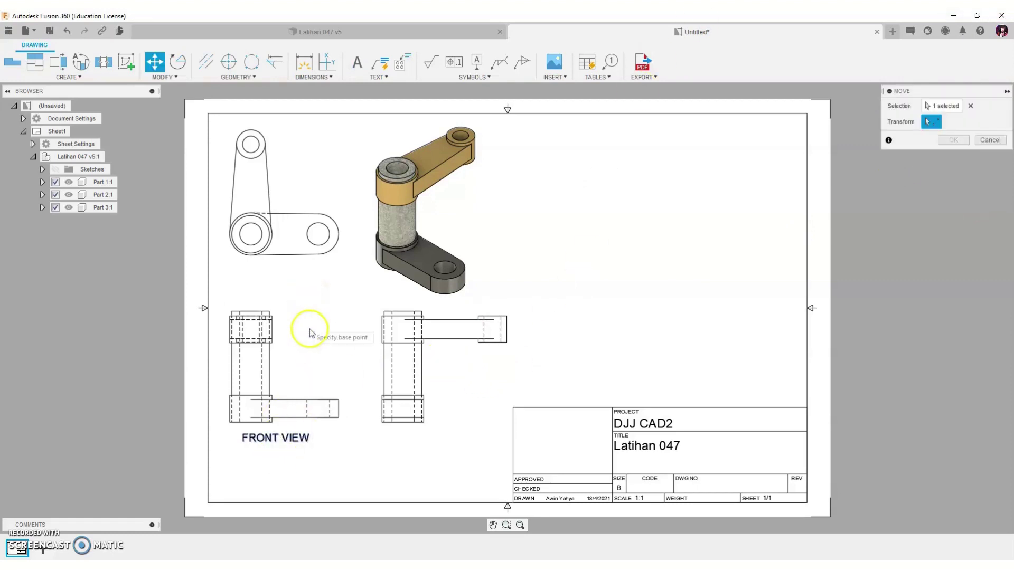
pyautogui.click(297, 378)
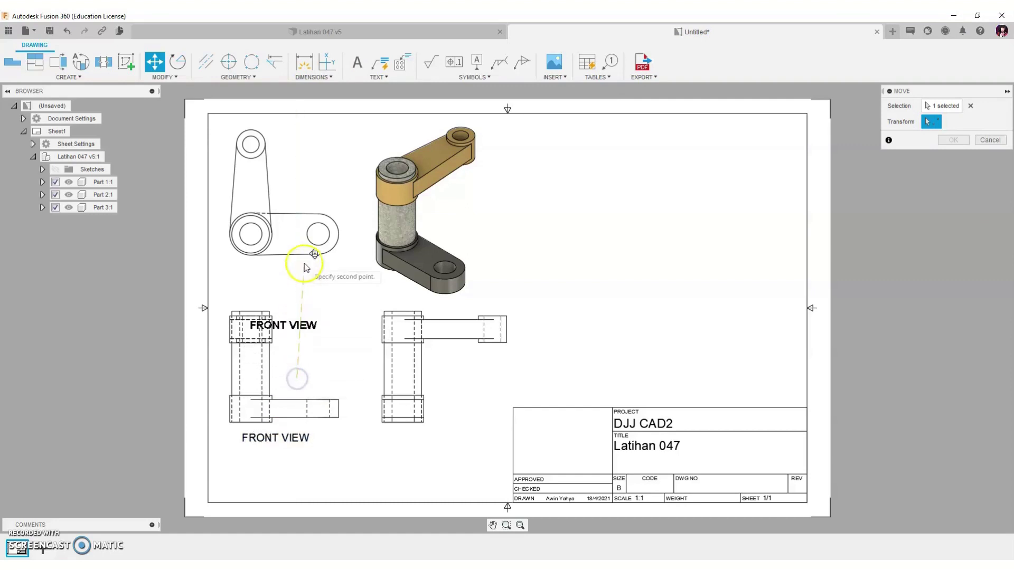
pyautogui.click(297, 232)
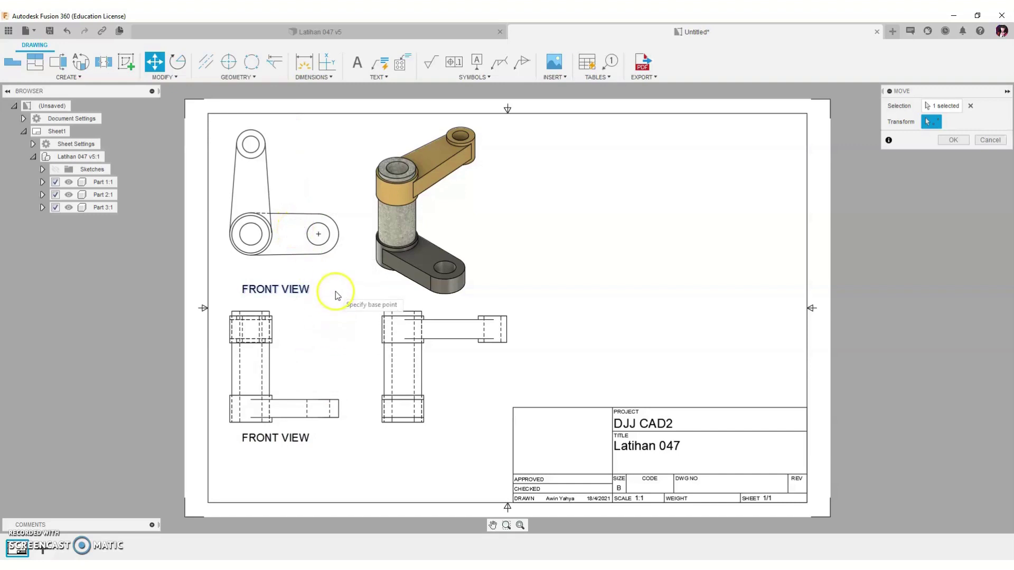
pyautogui.rightClick(334, 291)
pyautogui.click(383, 296)
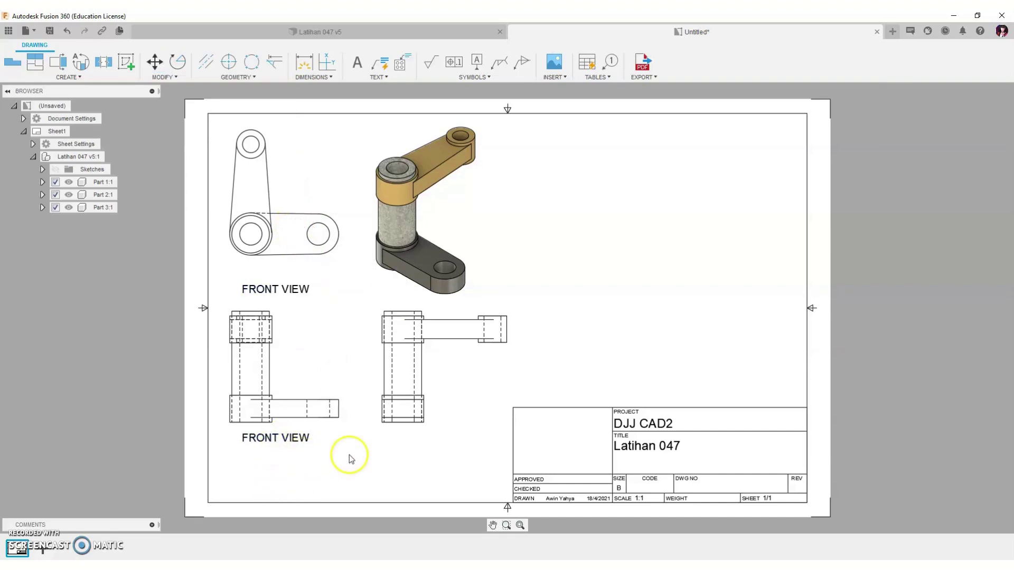
# Place another copy of the label under the right view.
pyautogui.press('m')
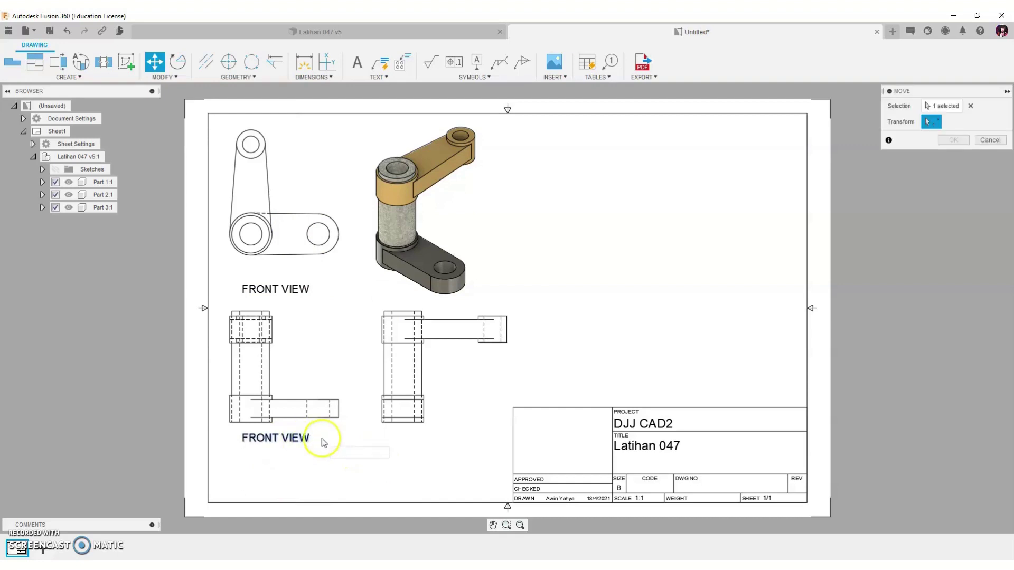
pyautogui.click(314, 442)
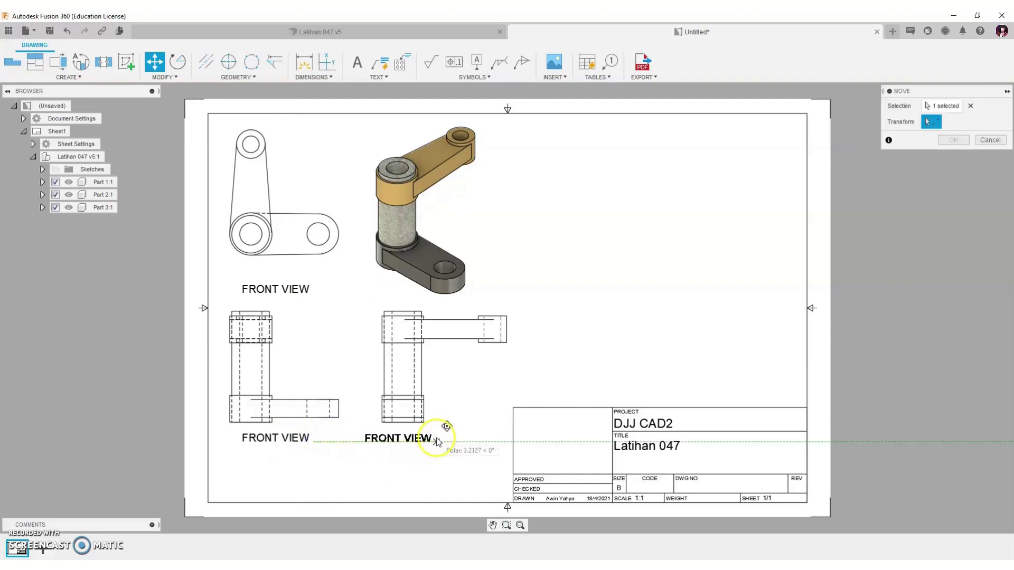
pyautogui.click(470, 444)
pyautogui.rightClick(470, 444)
pyautogui.click(505, 443)
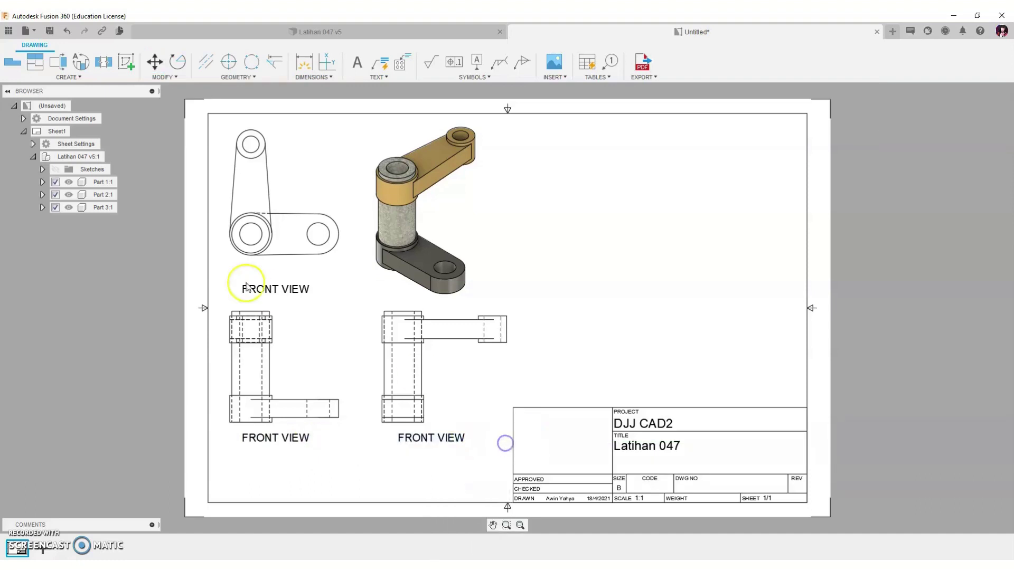
# Retitle the label under the top view to 'TOP VIEW', then start editing the right-view label.
pyautogui.doubleClick(274, 290)
pyautogui.write('TOP')
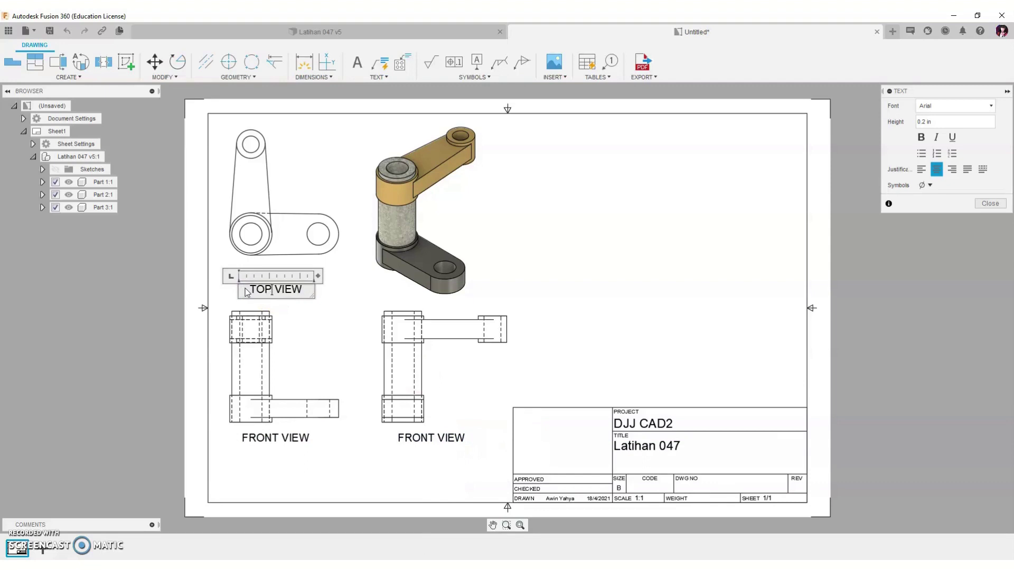
pyautogui.click(311, 310)
pyautogui.doubleClick(427, 437)
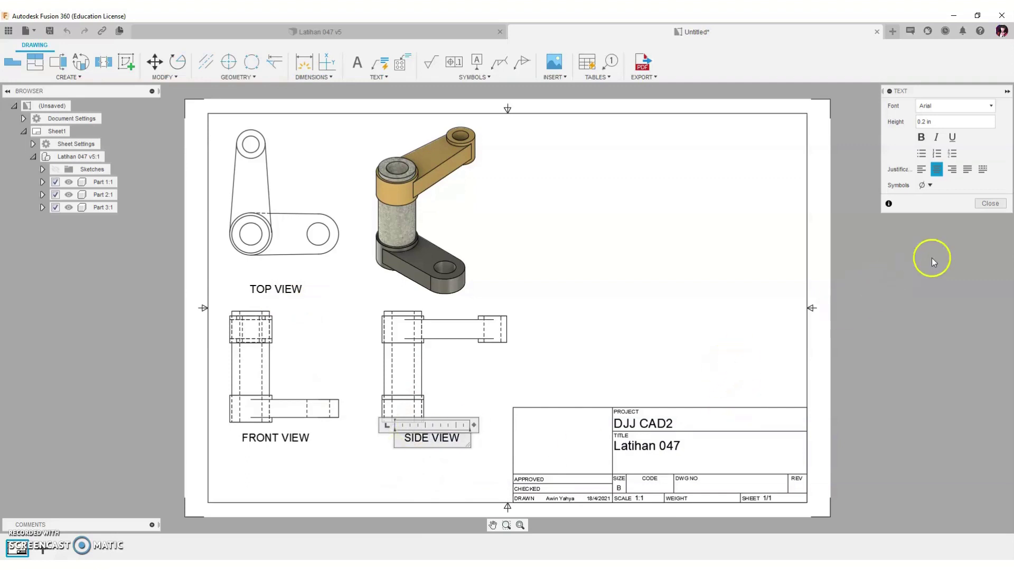
# Finish the SIDE VIEW label and dimension the top view with 83.50 height and 72.50 width.
pyautogui.click(490, 469)
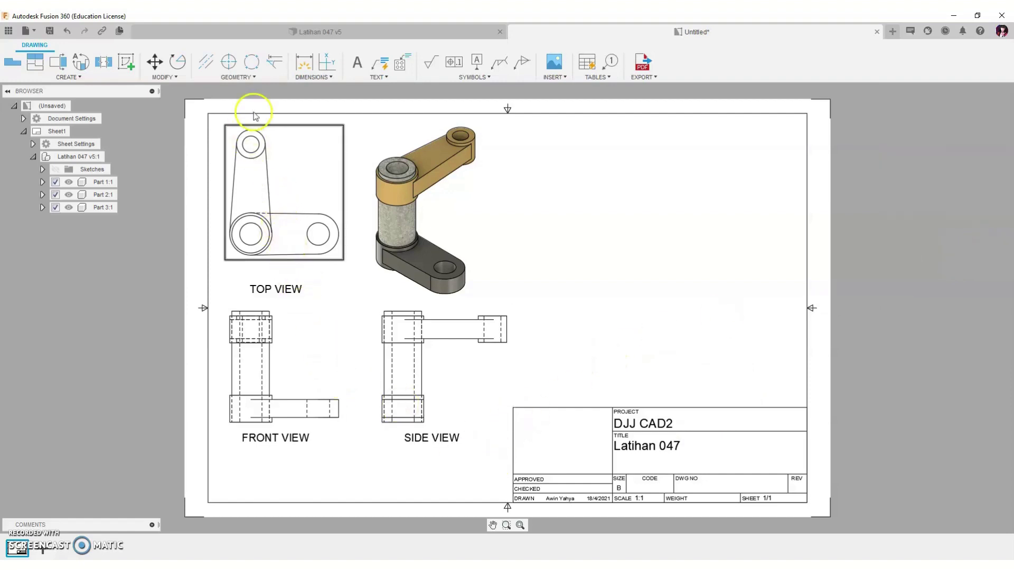
pyautogui.click(300, 67)
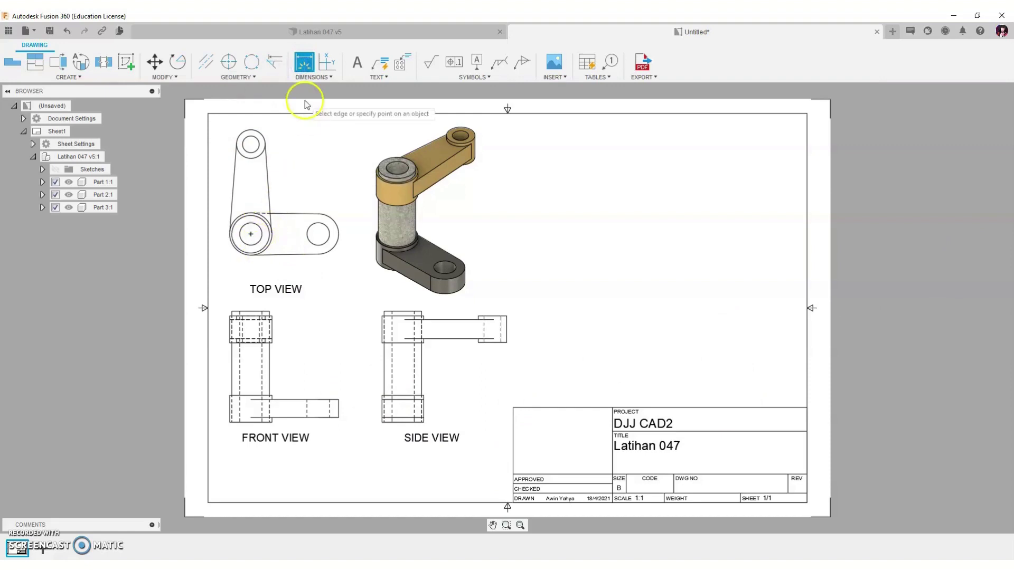
pyautogui.click(315, 77)
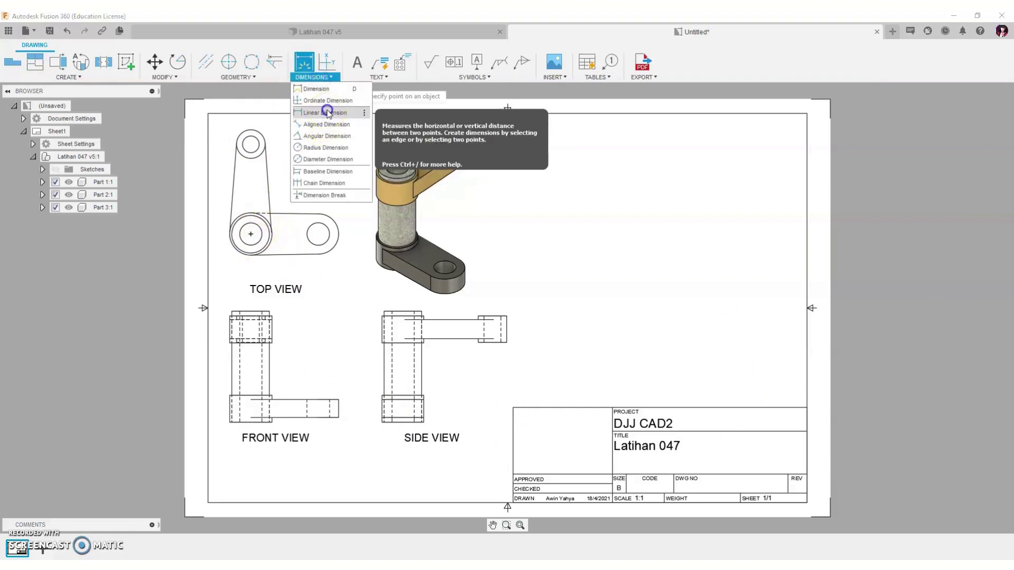
pyautogui.click(326, 113)
pyautogui.click(251, 255)
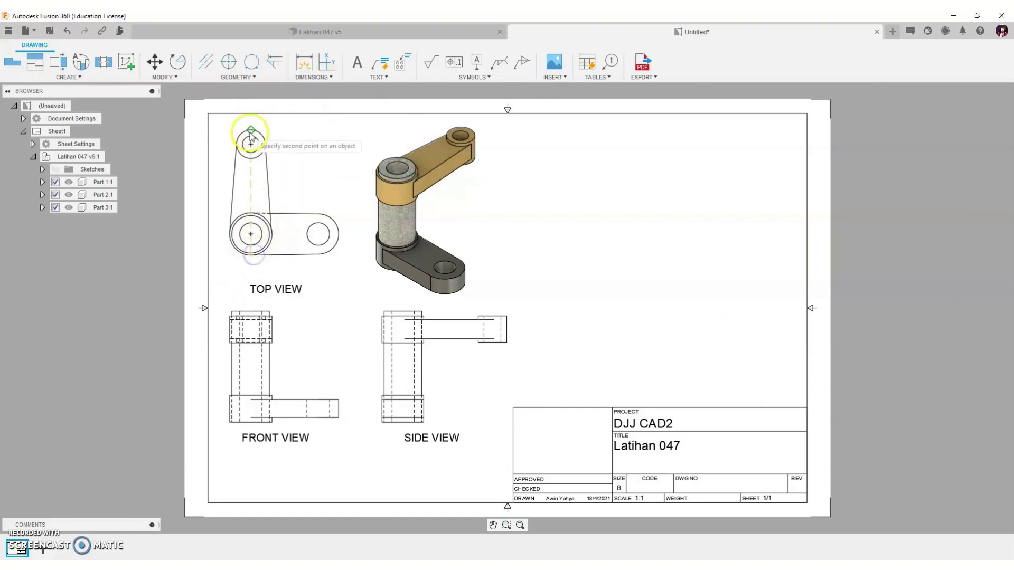
pyautogui.click(250, 132)
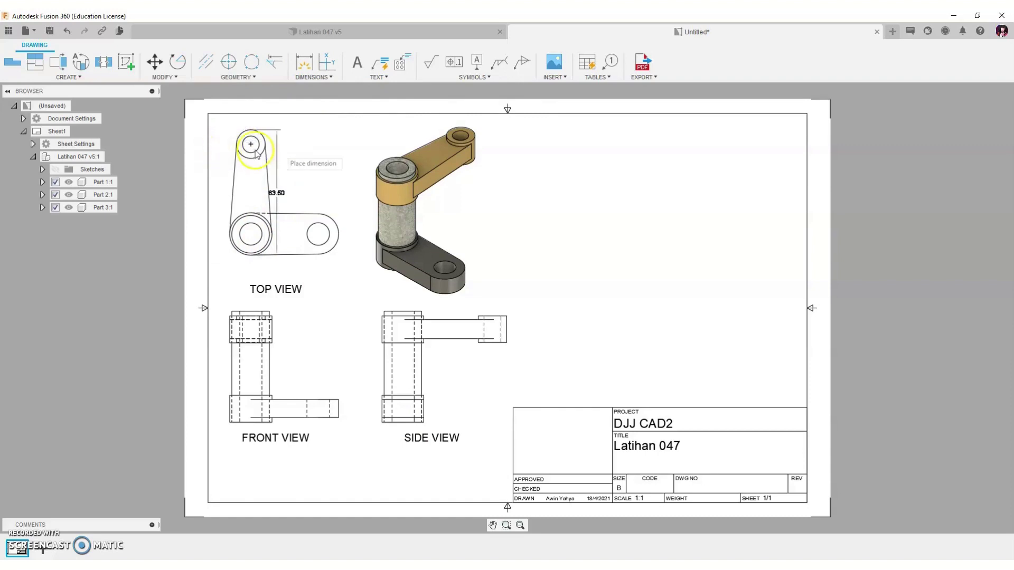
pyautogui.click(349, 153)
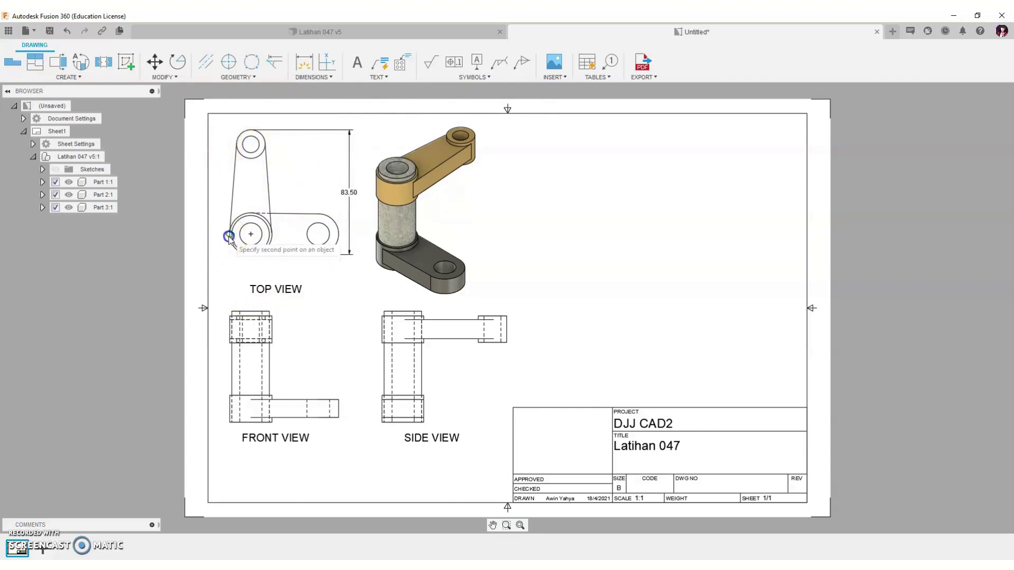
pyautogui.click(338, 233)
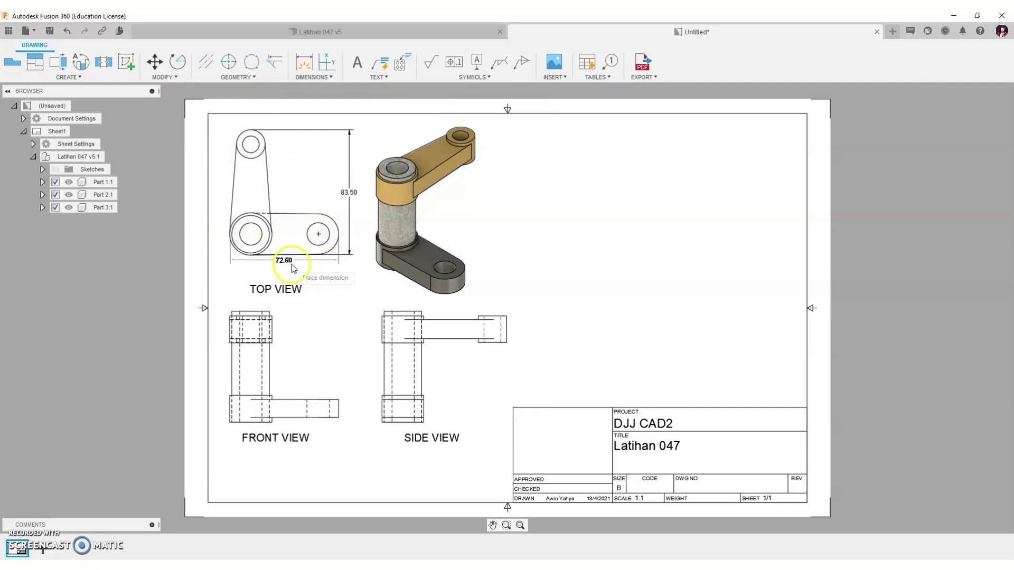
pyautogui.click(274, 280)
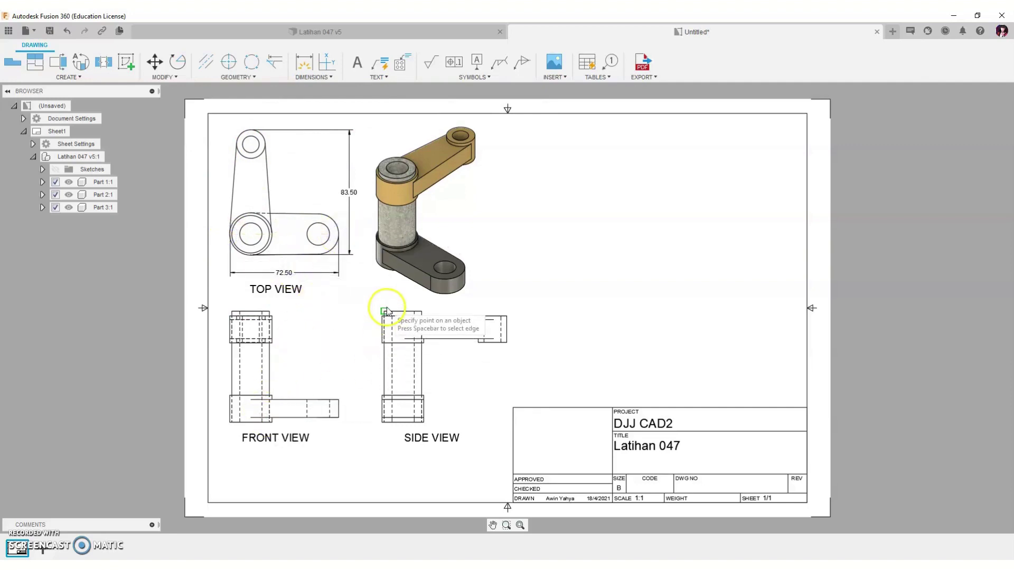
# Add a 74.00 height dimension to the side view, then delete it as misplaced.
pyautogui.click(384, 311)
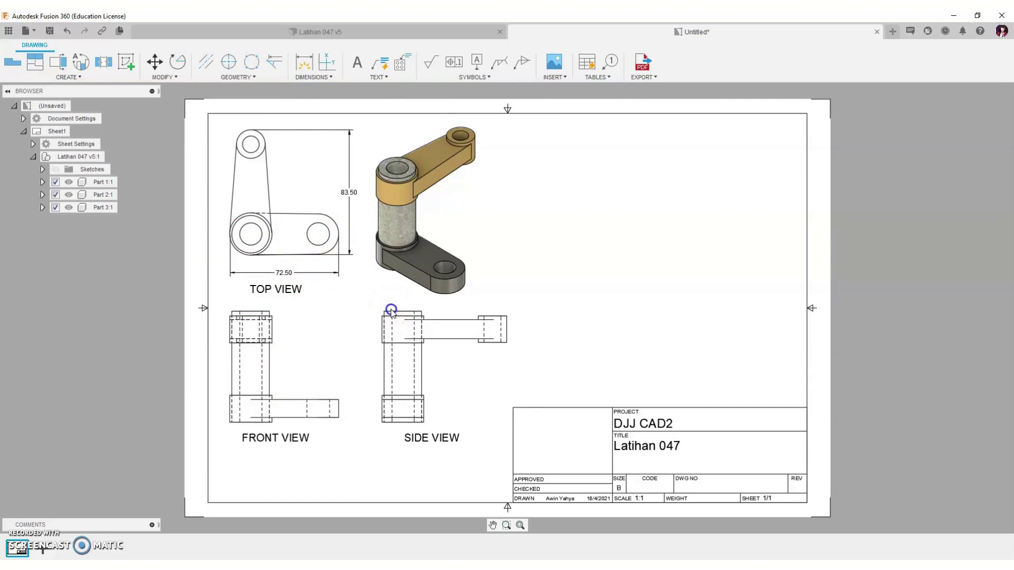
pyautogui.click(391, 423)
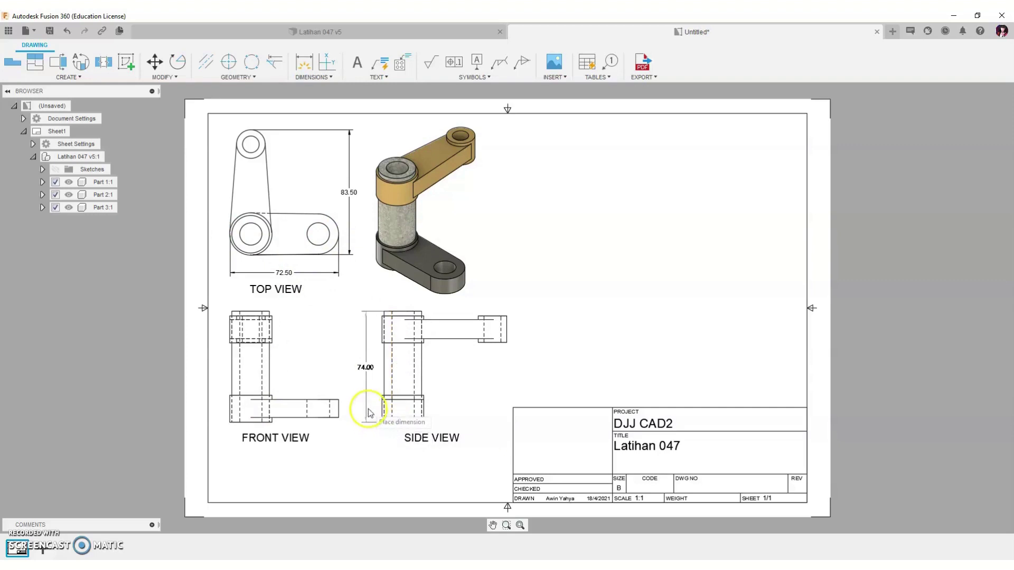
pyautogui.click(365, 419)
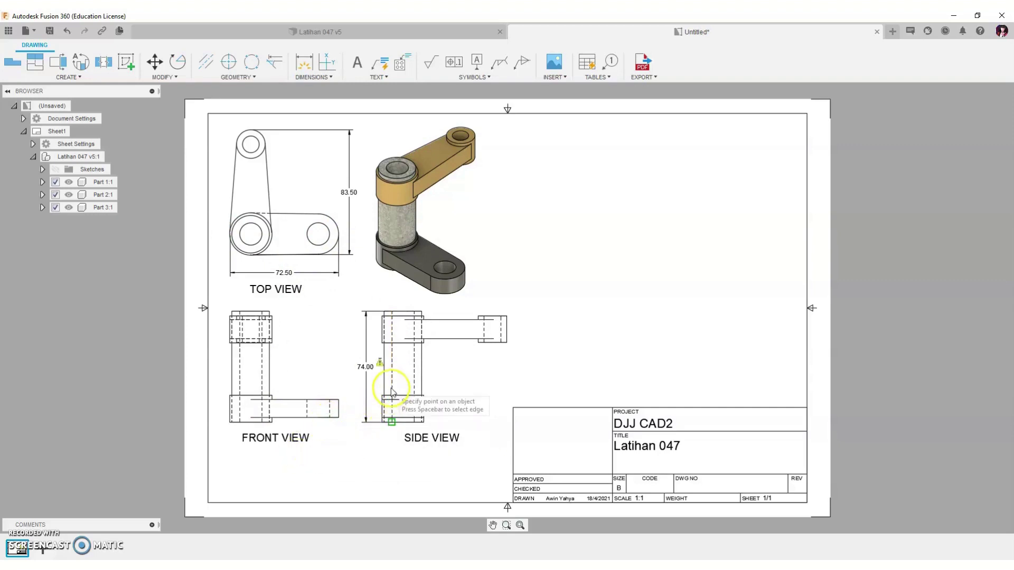
pyautogui.press('Escape')
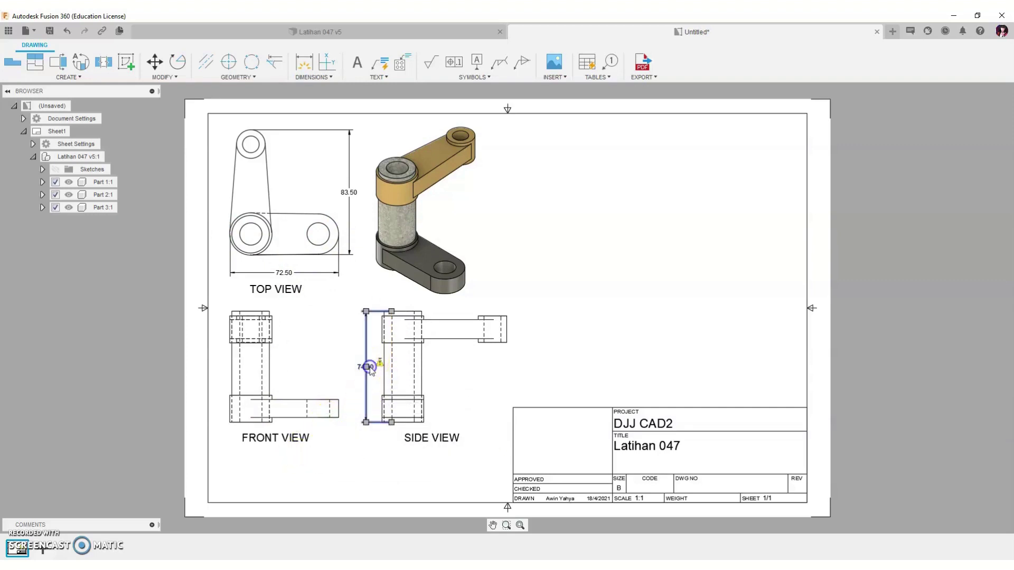
pyautogui.click(371, 369)
pyautogui.press('Delete')
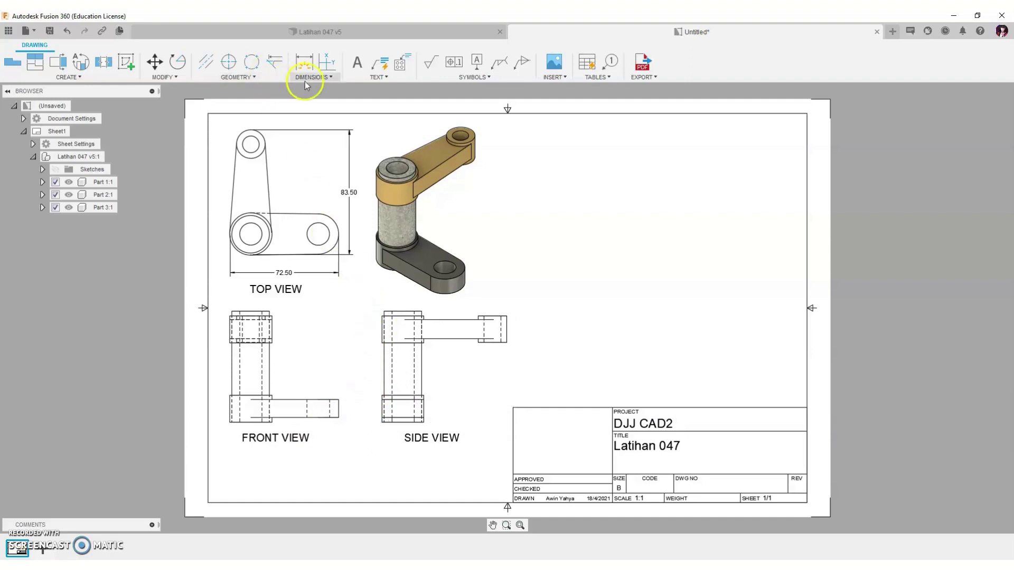
# Re-add the side view's 74.00 linear height dimension and delete it again.
pyautogui.click(309, 79)
pyautogui.click(322, 108)
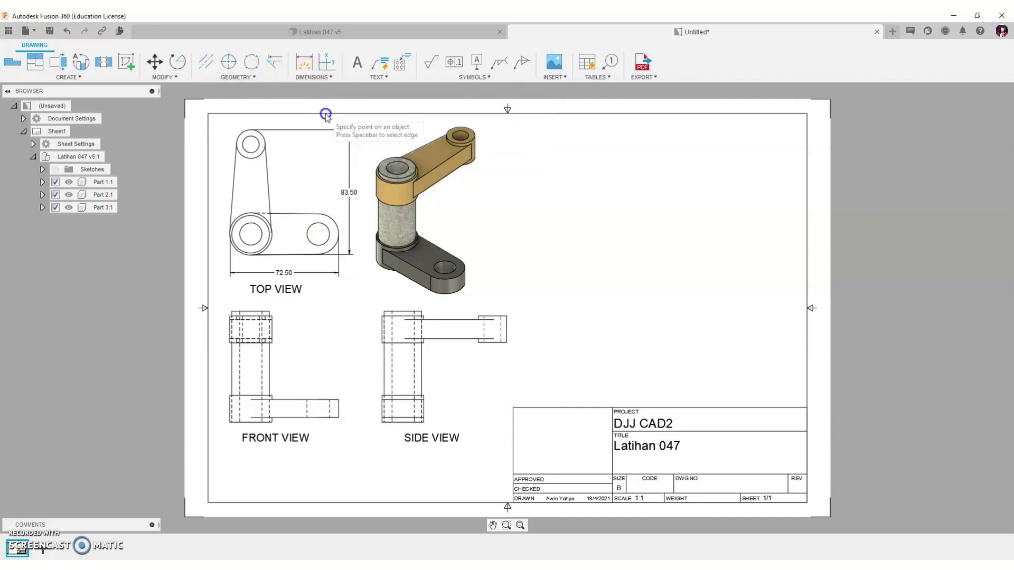
pyautogui.click(388, 313)
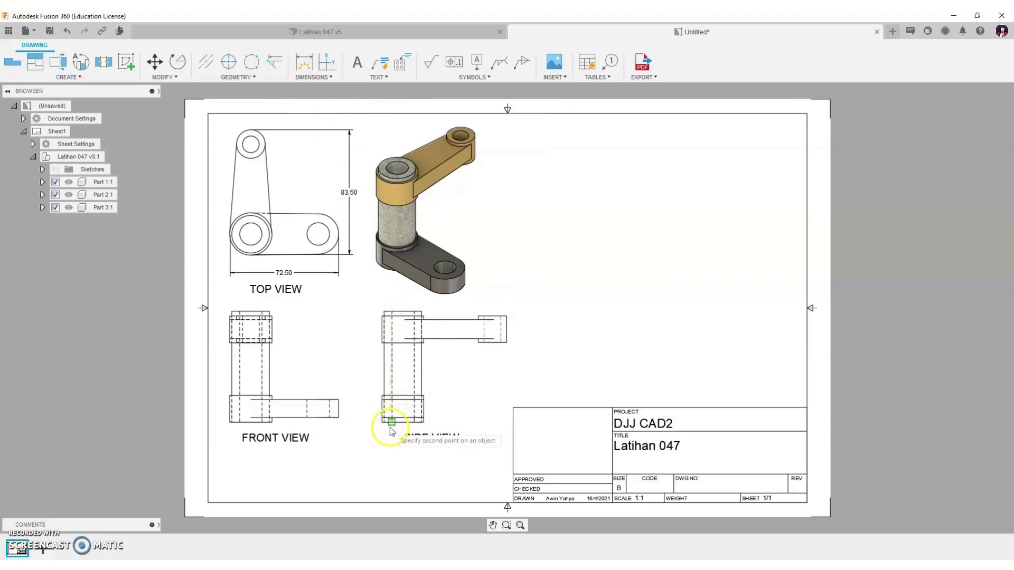
pyautogui.click(363, 408)
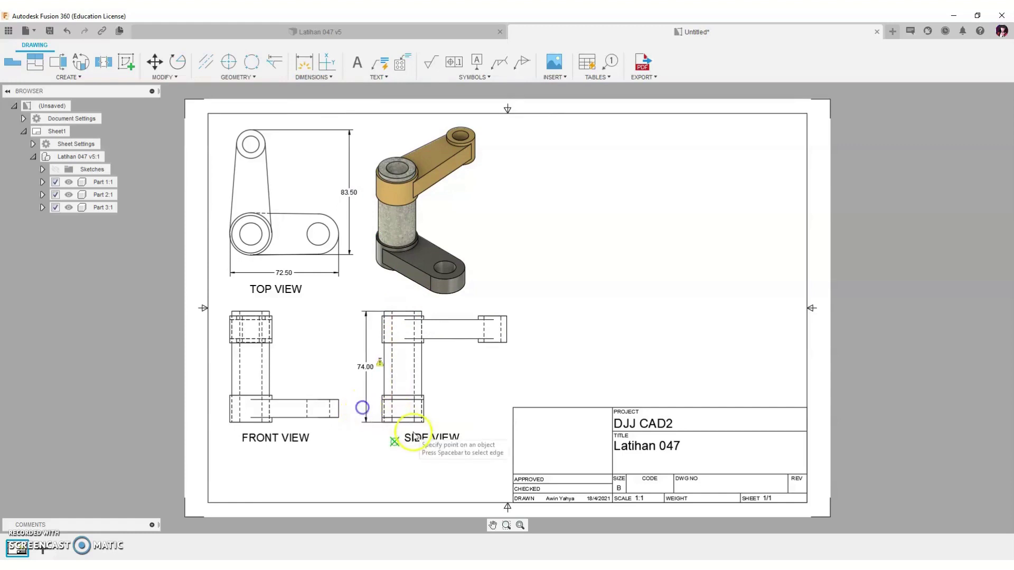
pyautogui.scroll(2, 396, 414)
pyautogui.scroll(1, 366, 347)
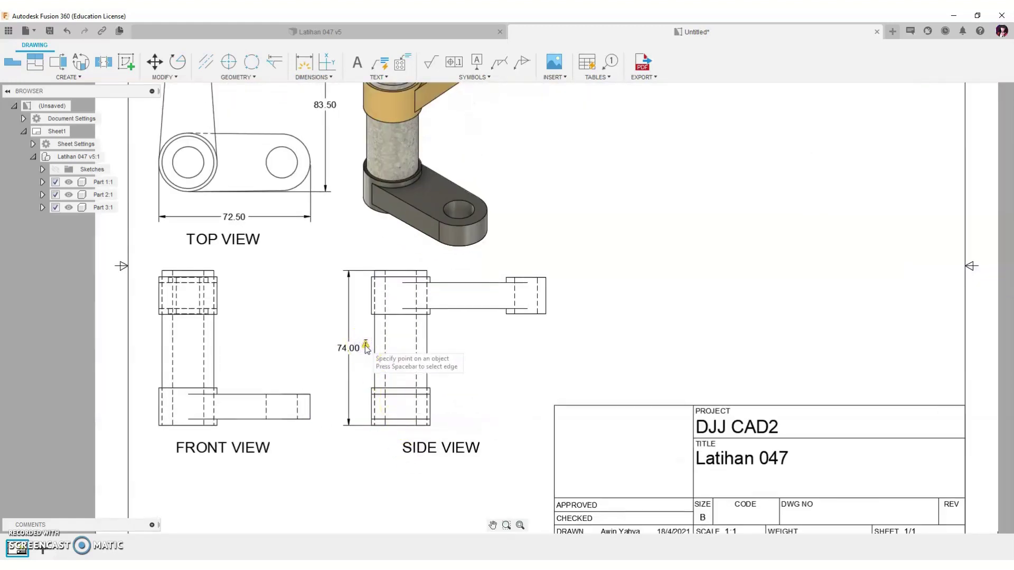
pyautogui.press('Escape')
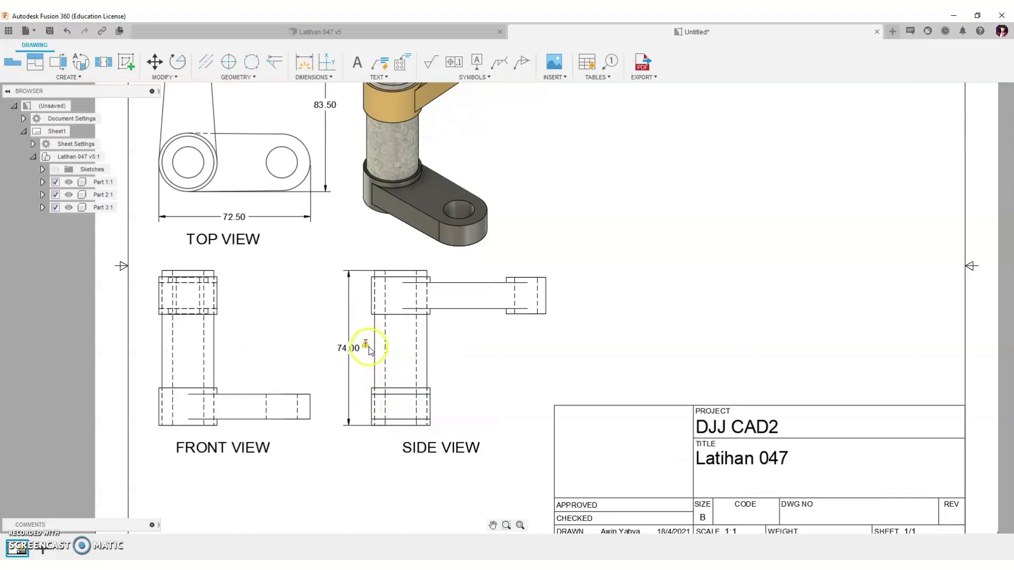
pyautogui.click(349, 347)
pyautogui.press('Delete')
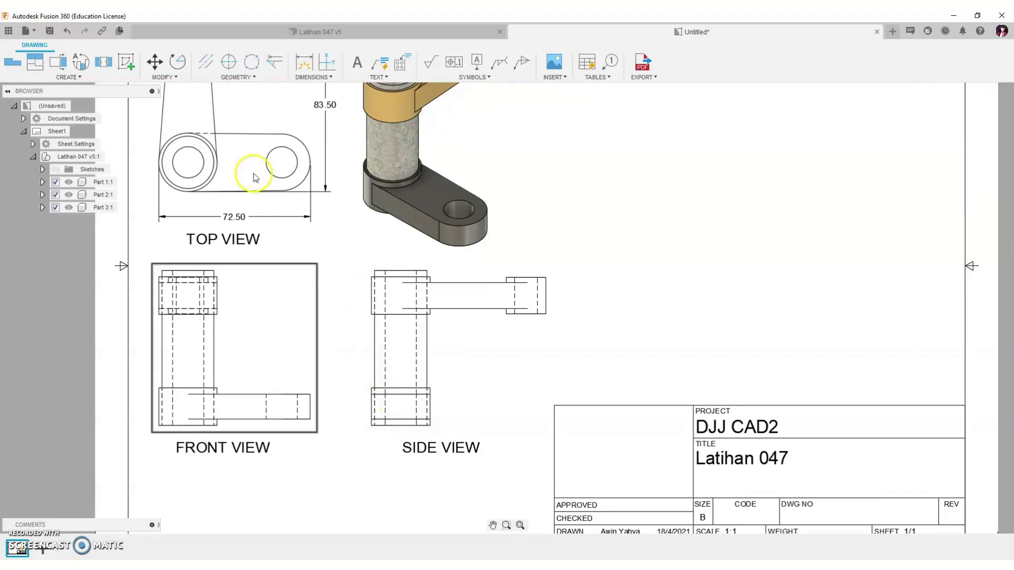
# Dimension the side view's 74.00 height between its corners, cancelling the unwanted 59.66 dimension.
pyautogui.click(304, 62)
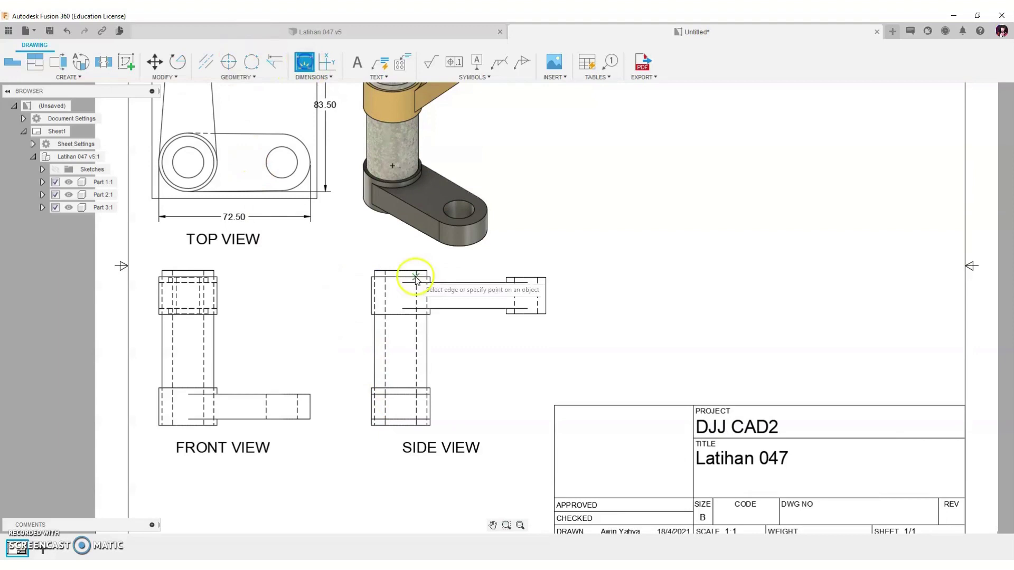
pyautogui.click(374, 271)
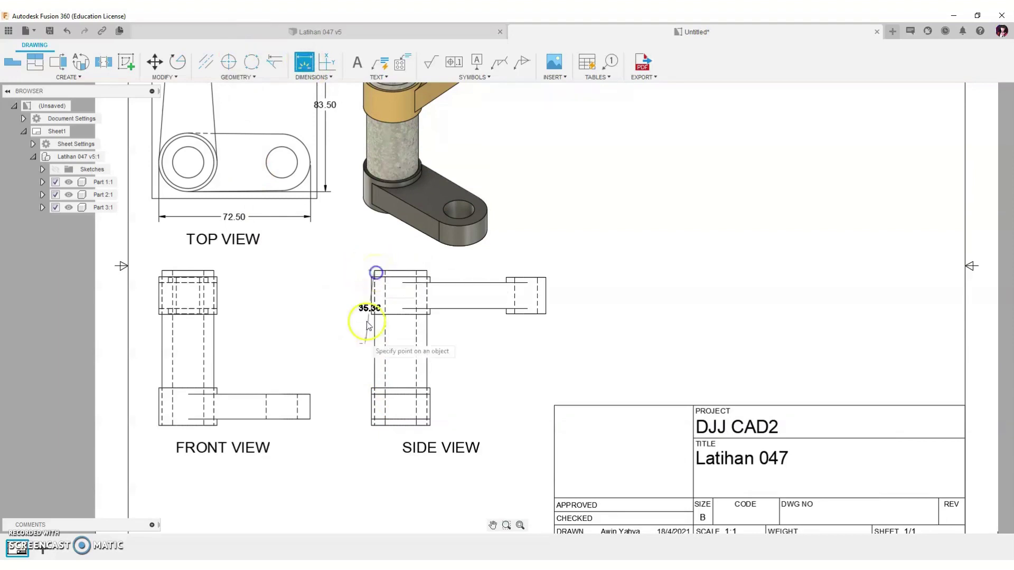
pyautogui.click(361, 414)
pyautogui.click(442, 283)
pyautogui.press('Escape')
pyautogui.scroll(2, 452, 347)
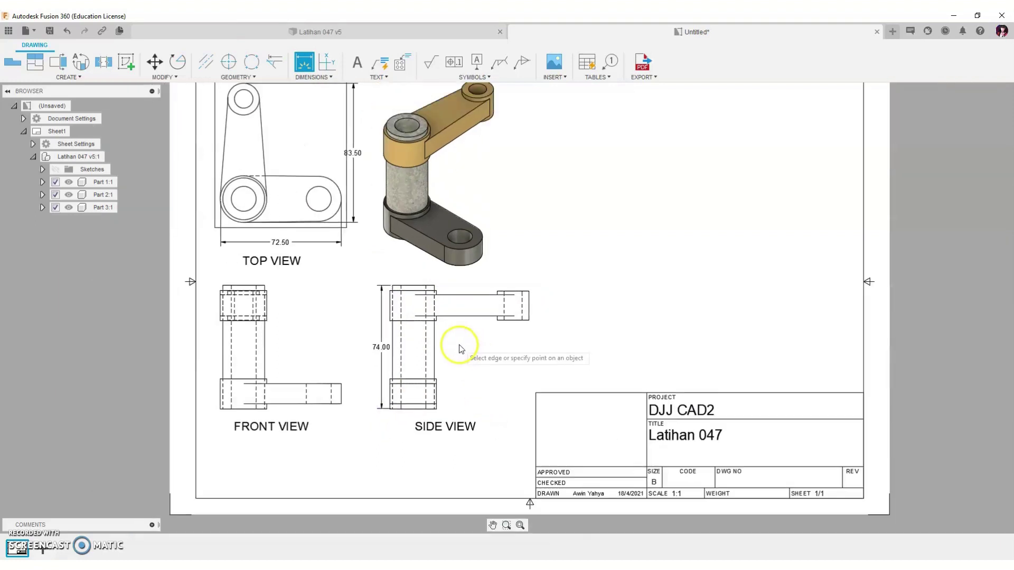
pyautogui.scroll(2, 464, 339)
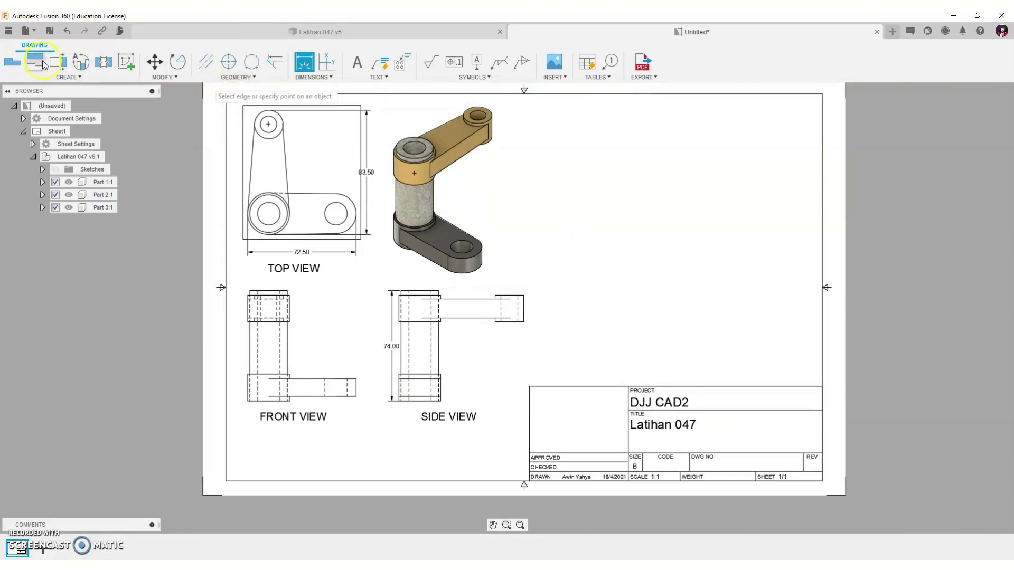
# Place a new base view at 1:1 scale right of the existing views.
pyautogui.click(12, 62)
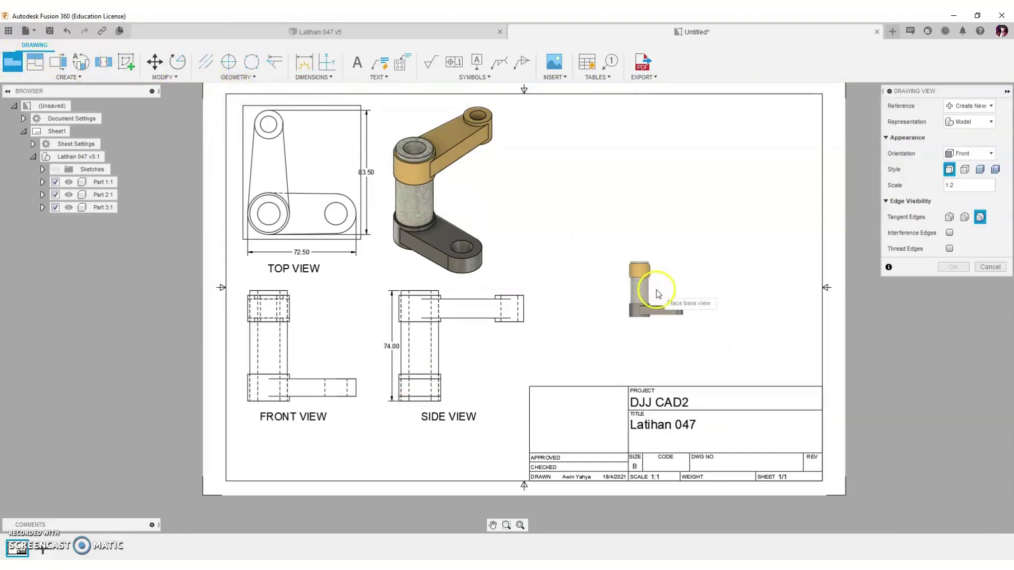
pyautogui.click(663, 292)
pyautogui.write('1')
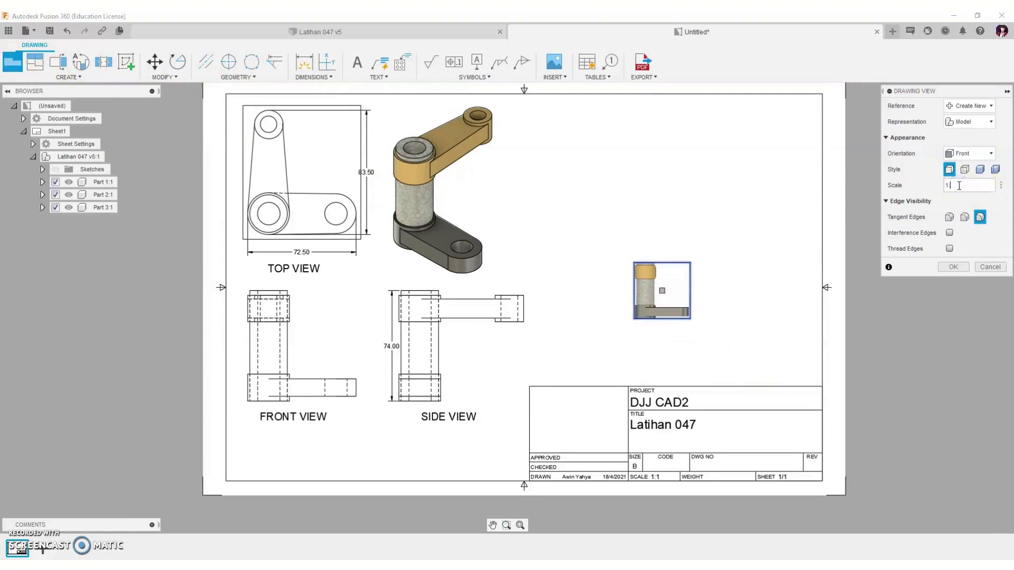
pyautogui.write(':1')
pyautogui.click(952, 269)
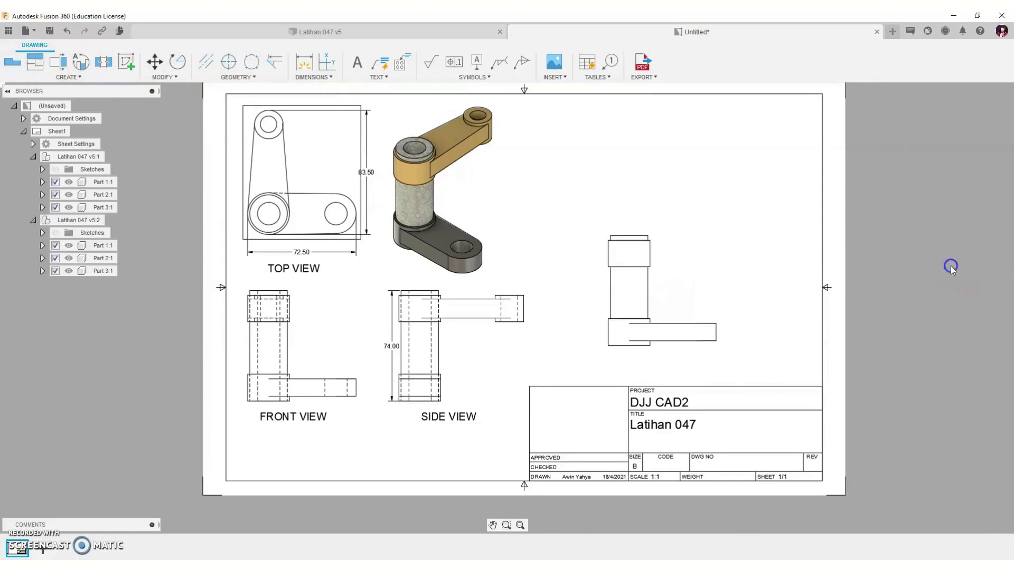
# Add part balloons to the yellow arm, grey cylinder and dark base.
pyautogui.click(602, 77)
pyautogui.click(602, 124)
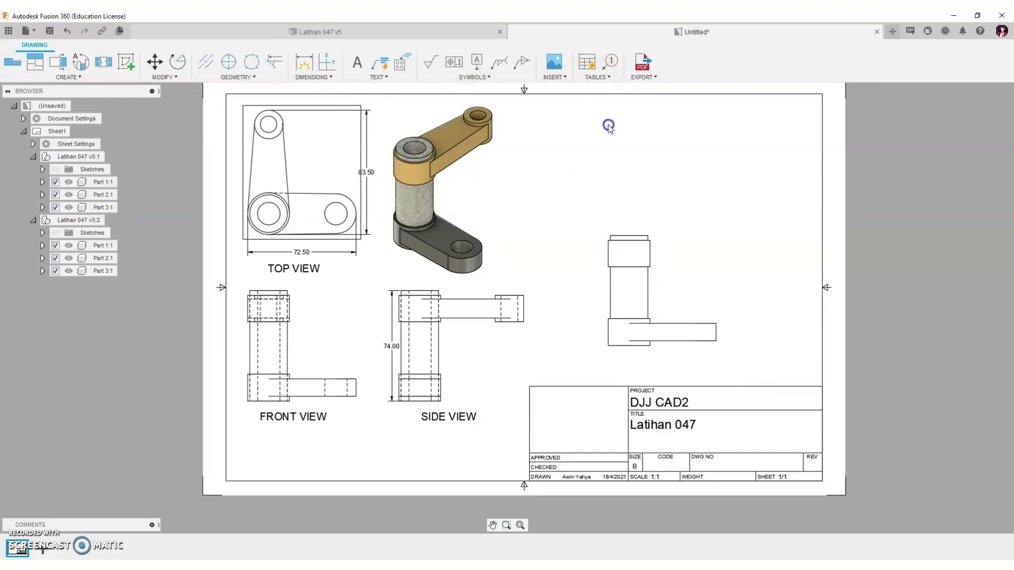
pyautogui.click(467, 157)
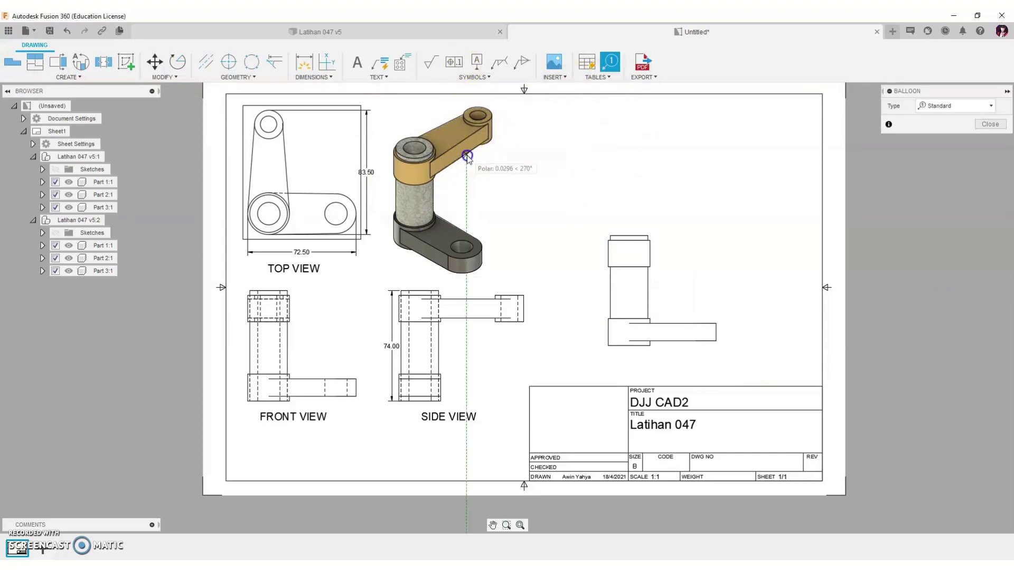
pyautogui.click(434, 199)
pyautogui.click(467, 199)
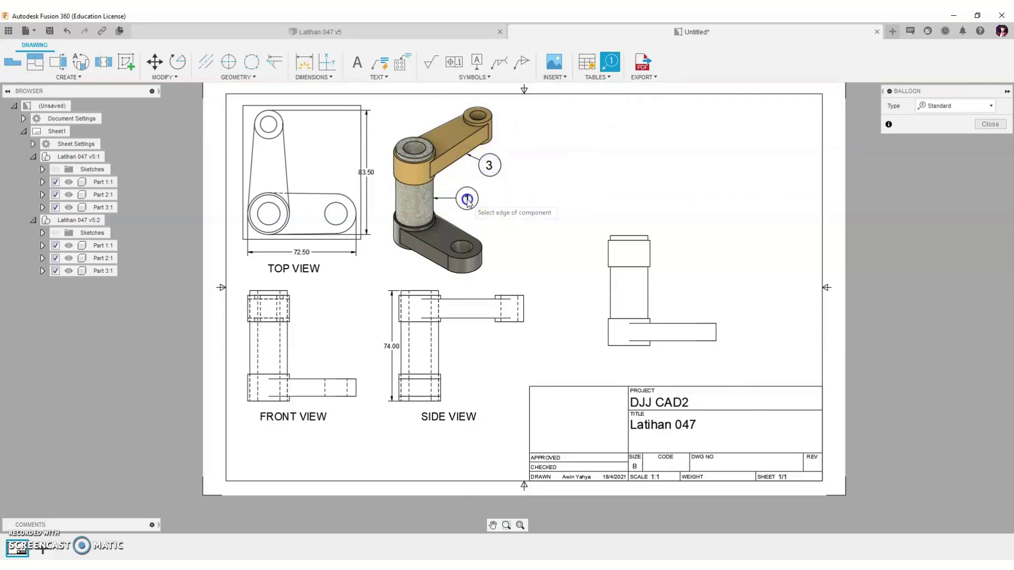
pyautogui.click(420, 254)
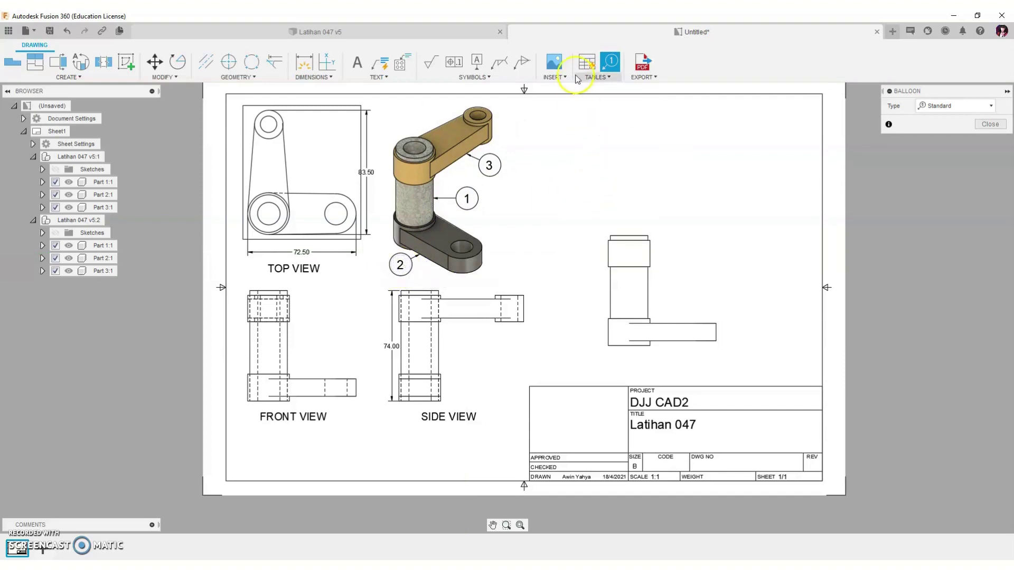
# Insert the isometric view's parts list above the title block and move the right-hand view up.
pyautogui.click(587, 61)
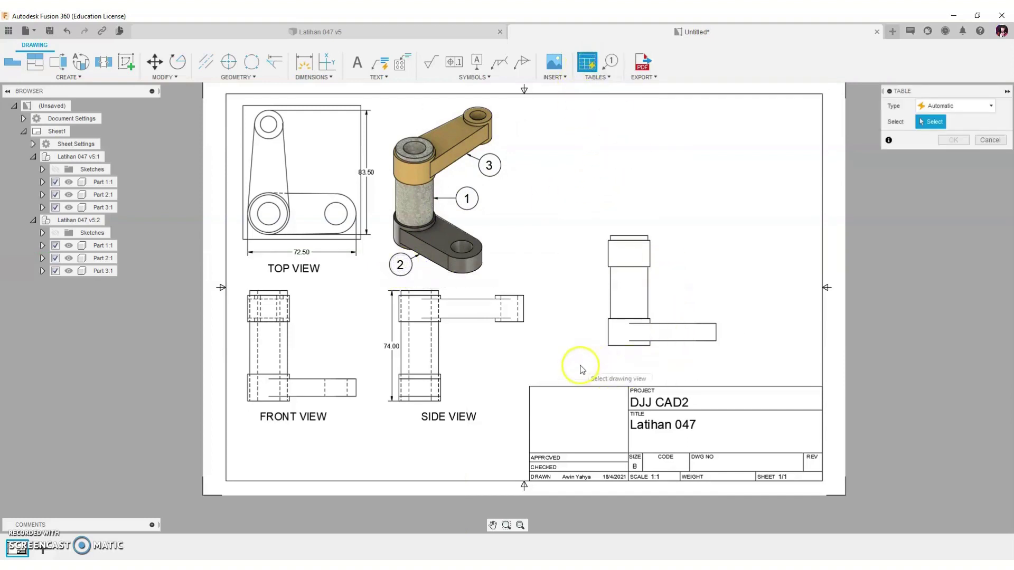
pyautogui.click(442, 183)
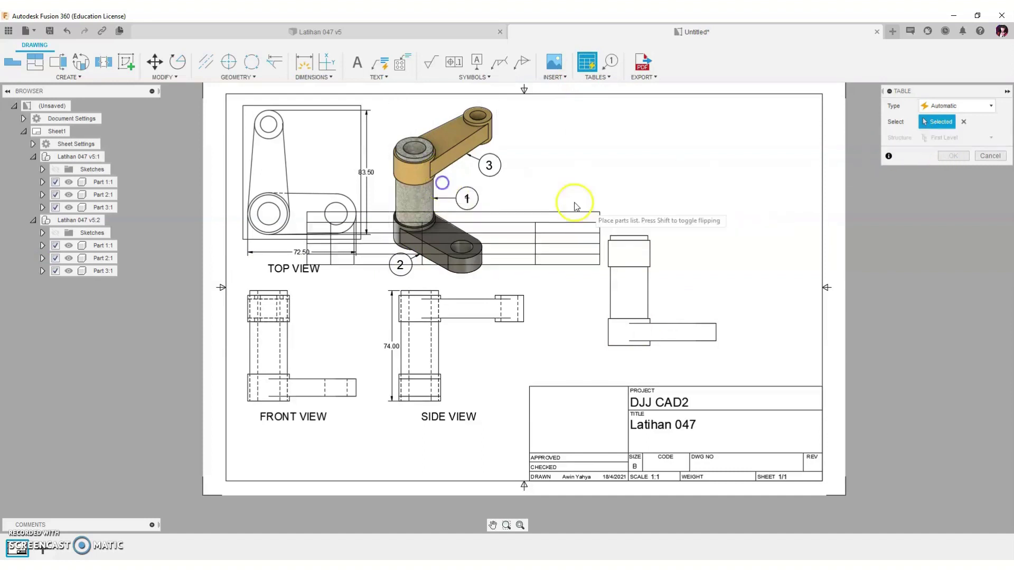
pyautogui.click(823, 388)
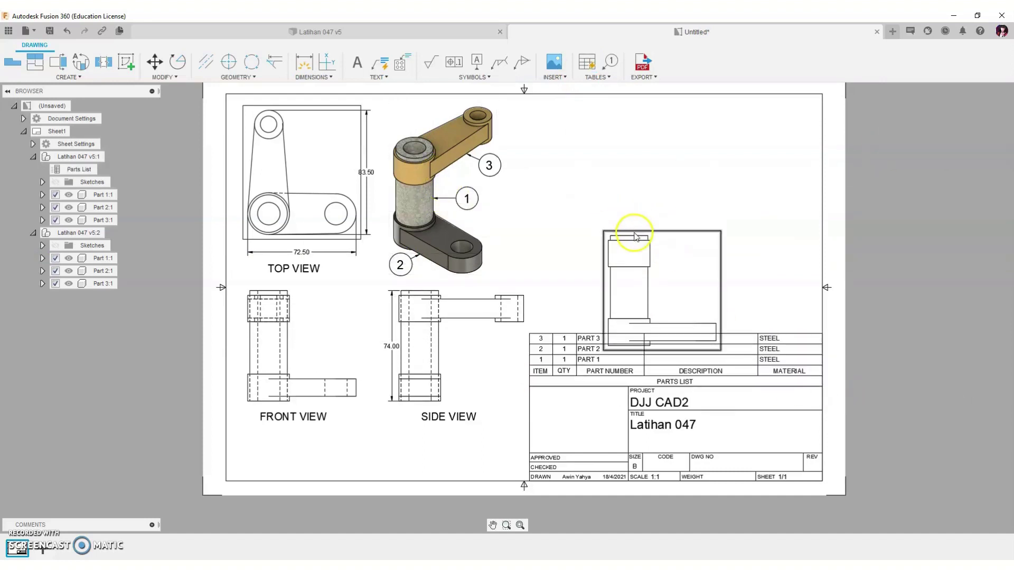
pyautogui.moveTo(634, 238); pyautogui.dragTo(633, 198)
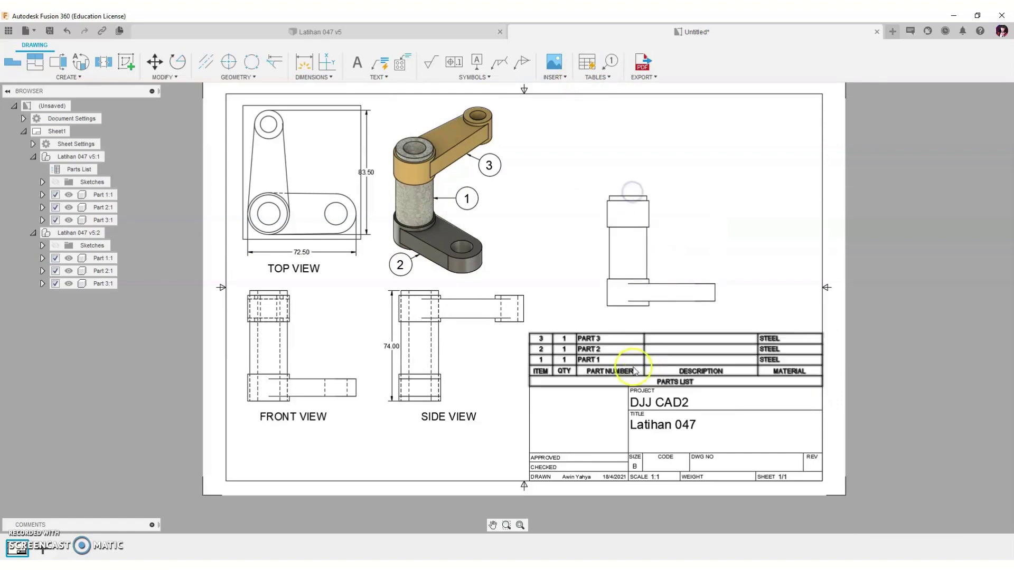
pyautogui.click(41, 68)
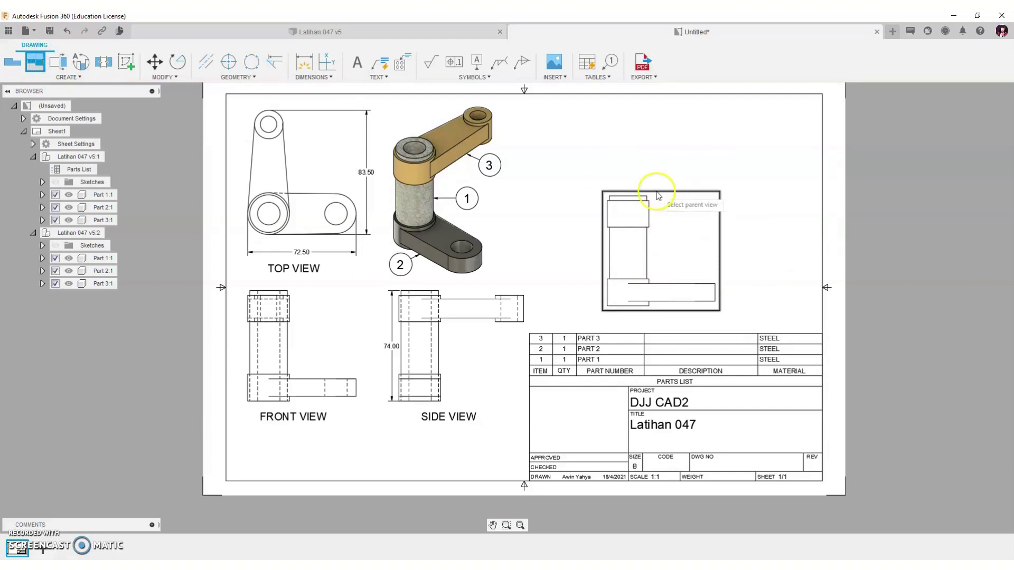
# Hide Part 2 and Part 3, then project top and isometric views from the single-part view.
pyautogui.click(55, 284)
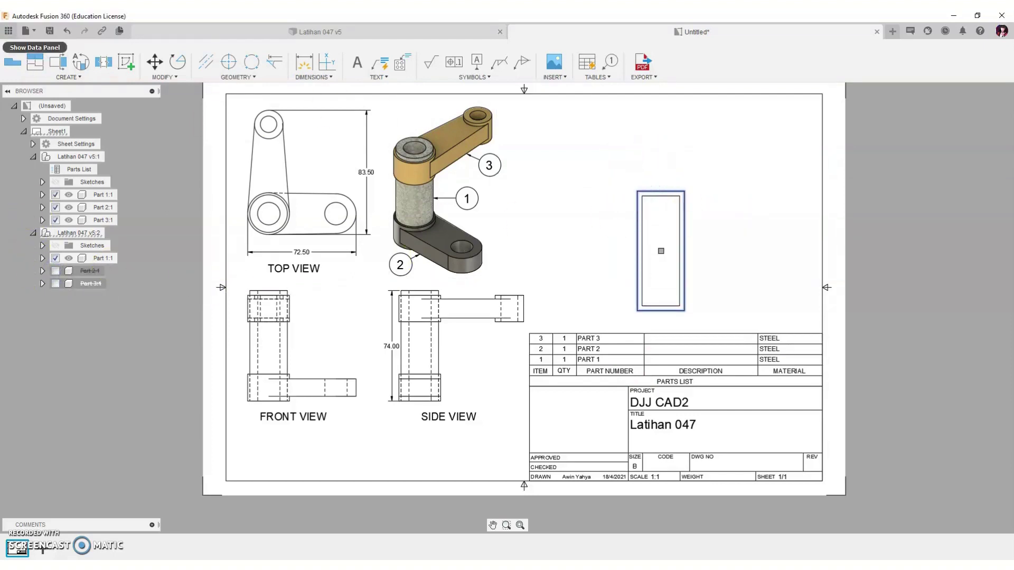
pyautogui.click(35, 62)
pyautogui.click(661, 243)
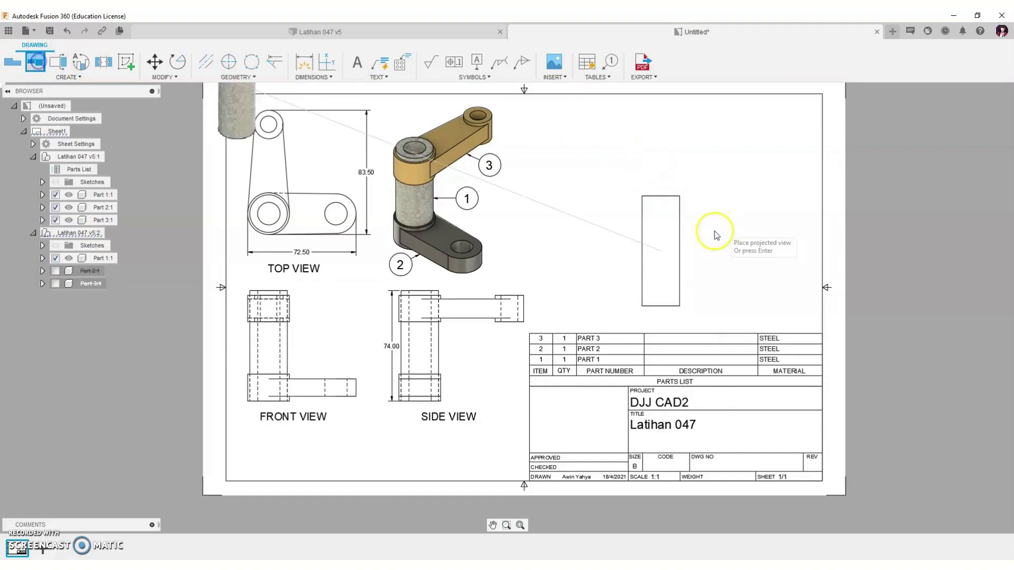
pyautogui.click(660, 155)
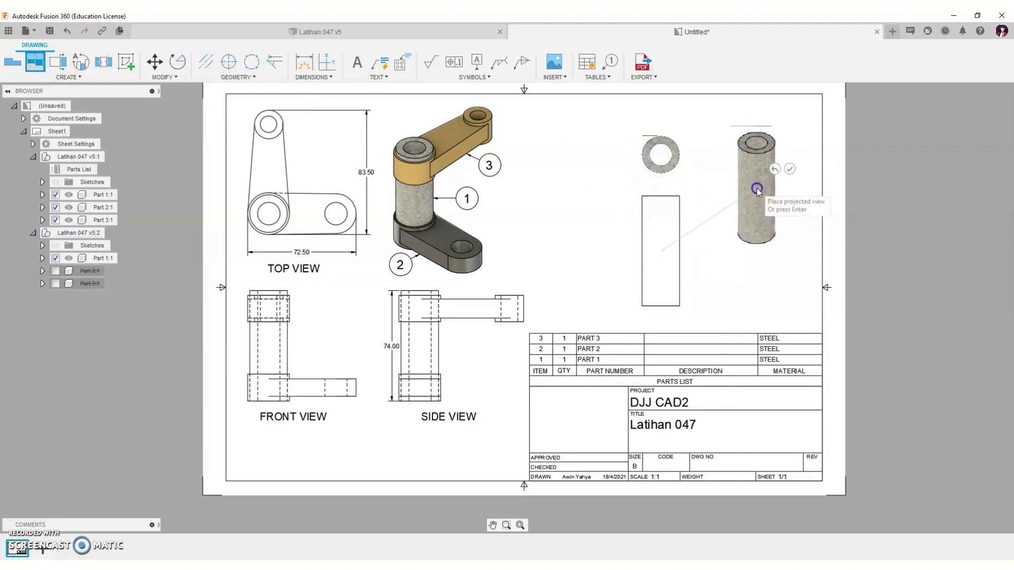
pyautogui.click(756, 190)
pyautogui.rightClick(757, 190)
pyautogui.click(780, 195)
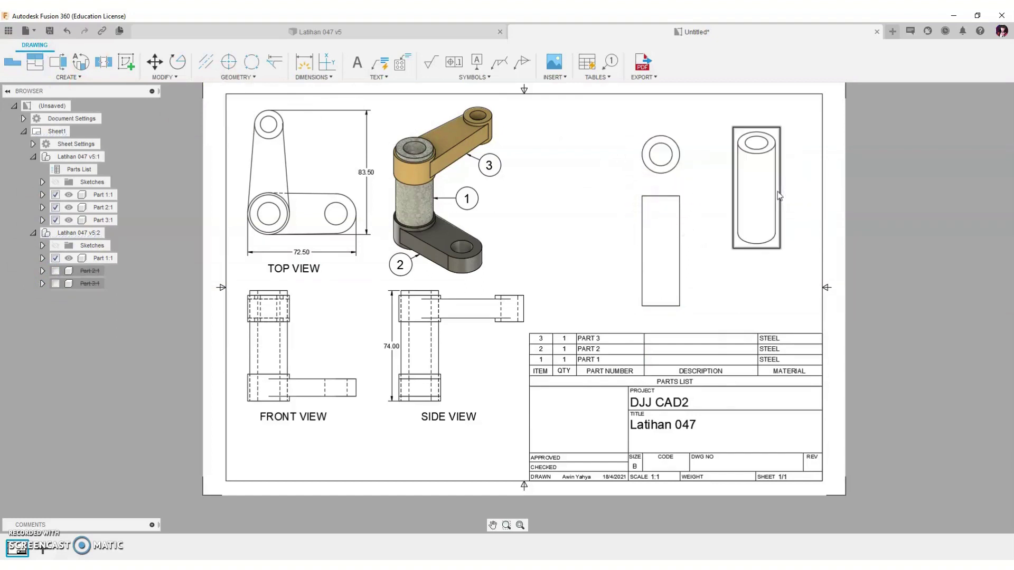
pyautogui.doubleClick(778, 193)
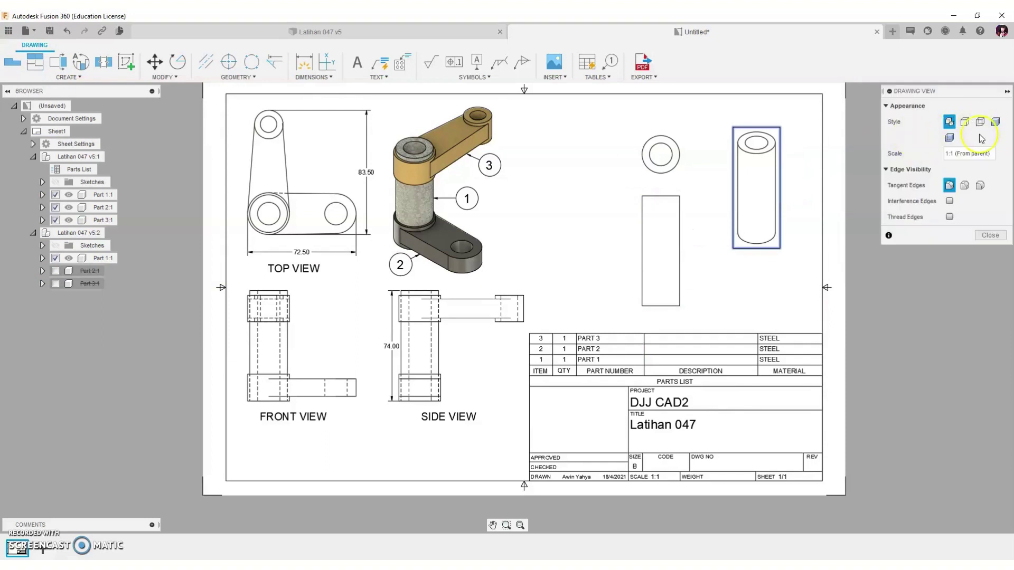
pyautogui.click(990, 235)
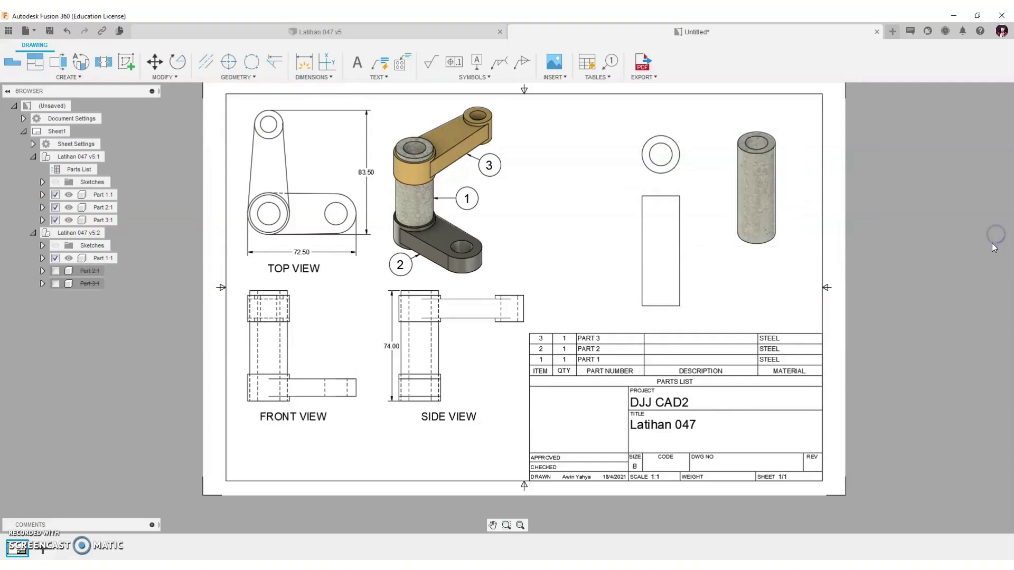
# Center-mark the ring in the top projection, then add and undo a rectangle centerline.
pyautogui.click(223, 61)
pyautogui.click(670, 140)
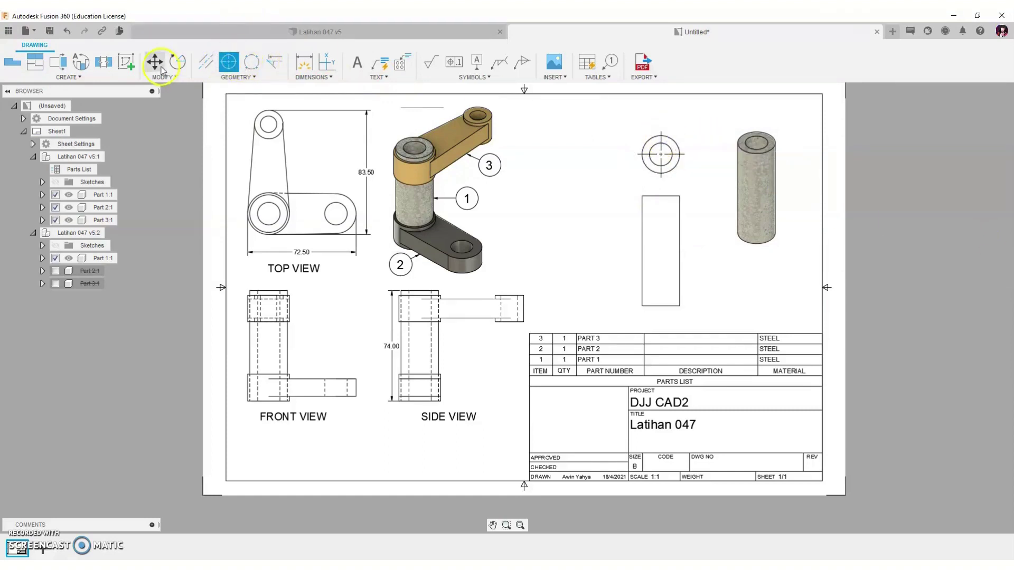
pyautogui.click(206, 61)
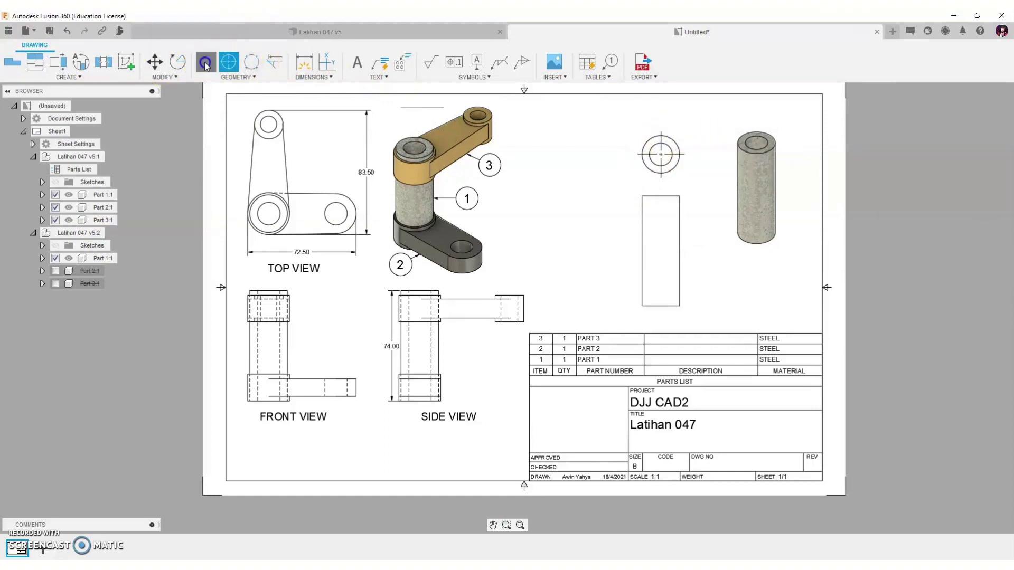
pyautogui.click(680, 245)
pyautogui.click(642, 247)
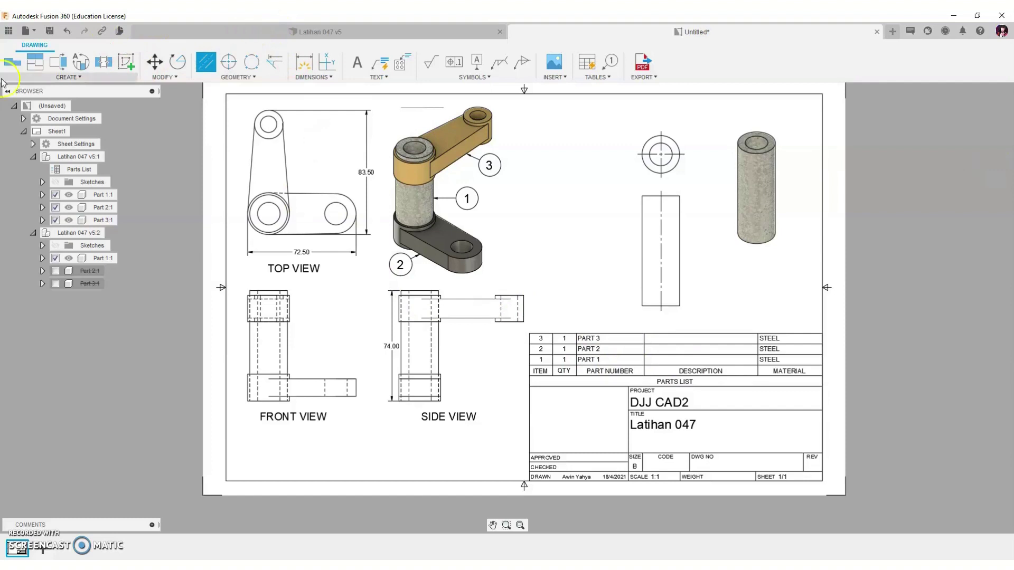
pyautogui.click(68, 31)
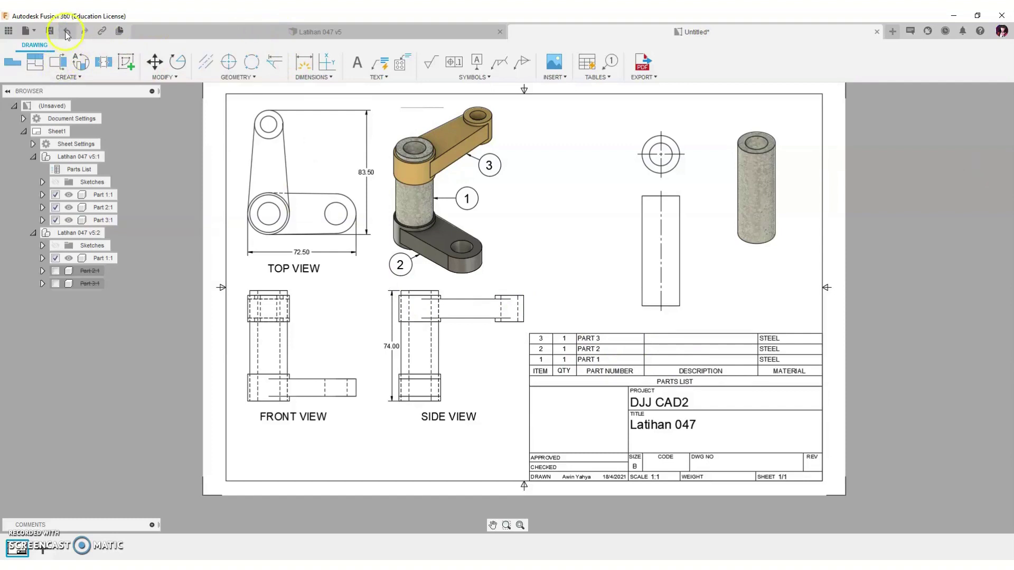
# Add center marks to the top, middle and right holes in the Top View.
pyautogui.click(229, 62)
pyautogui.click(279, 135)
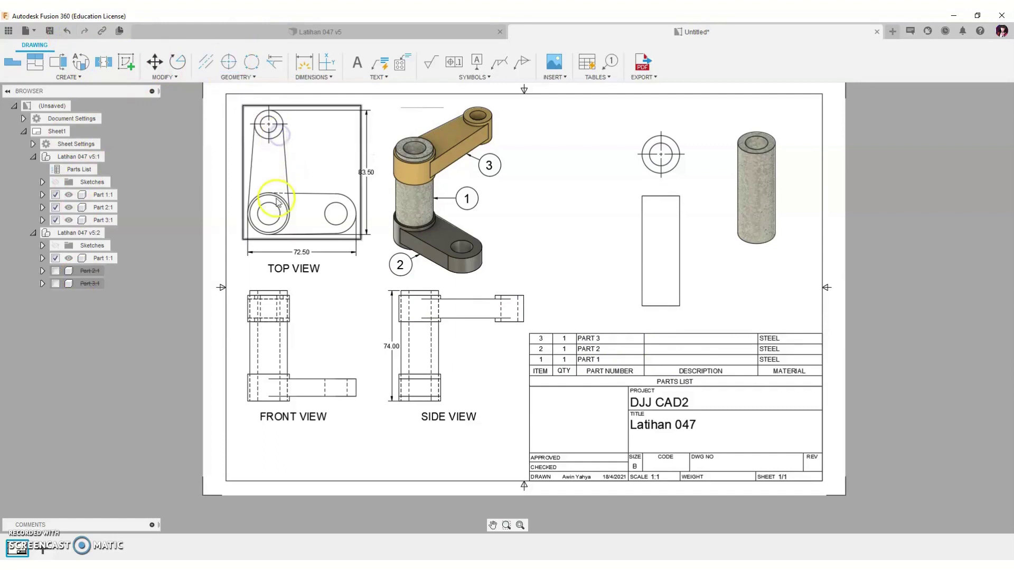
pyautogui.rightClick(338, 140)
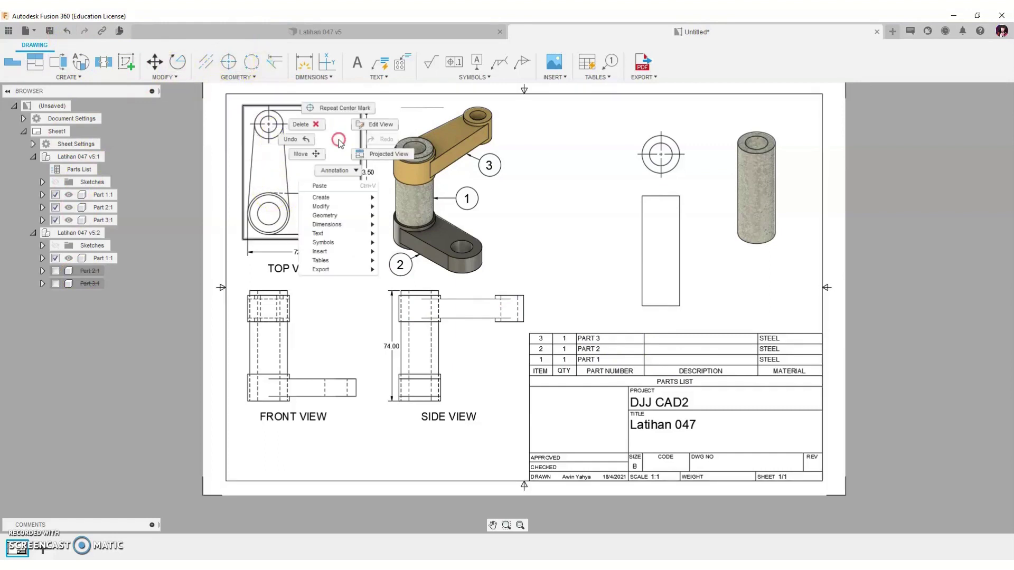
pyautogui.click(333, 108)
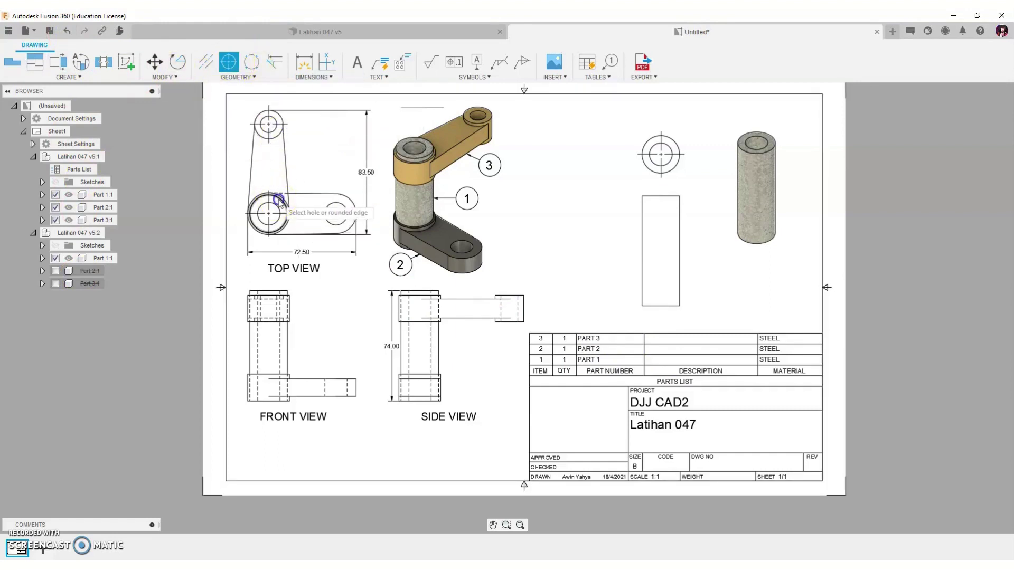
pyautogui.rightClick(303, 134)
pyautogui.click(323, 103)
pyautogui.click(343, 207)
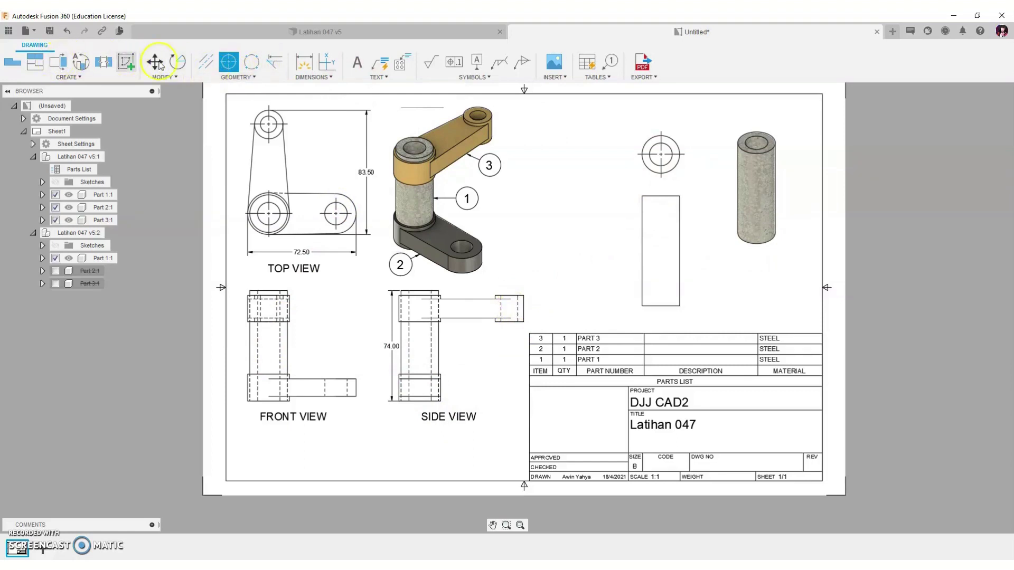
# Dimension the ring's Ø25.00 outer and Ø15.00 inner diameters and the rectangle view's 74.00 height.
pyautogui.click(305, 63)
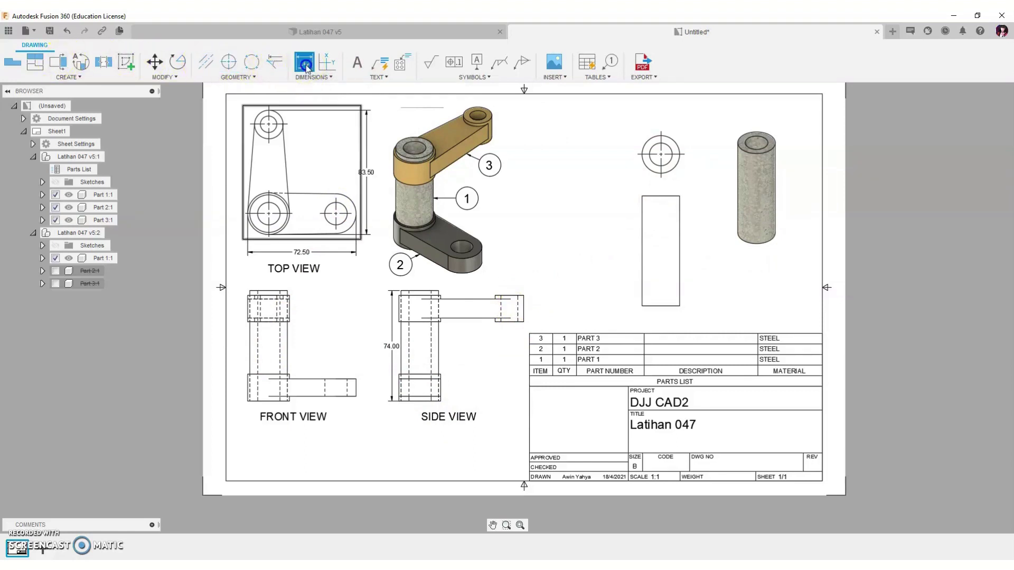
pyautogui.click(670, 151)
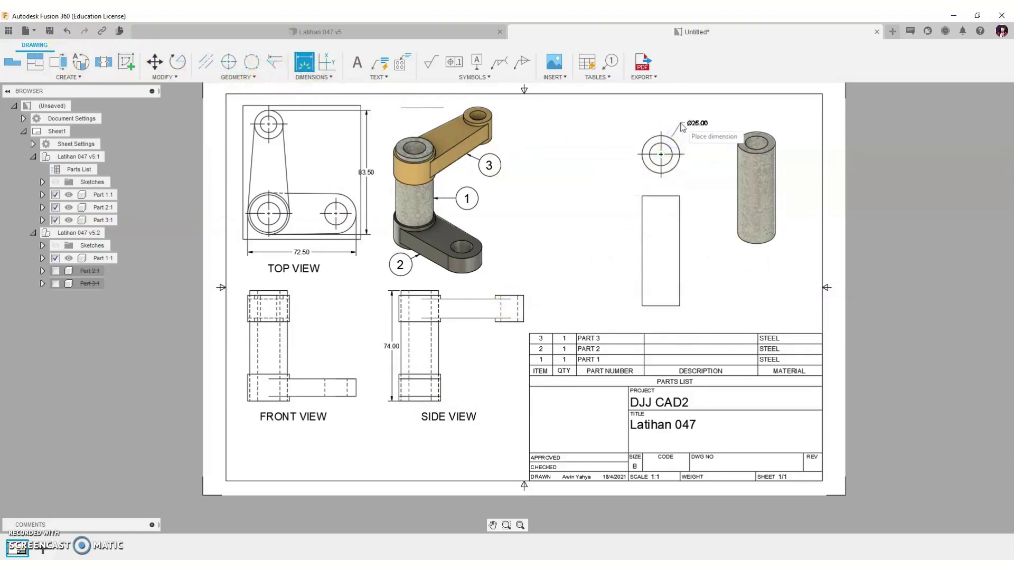
pyautogui.click(681, 126)
pyautogui.click(669, 159)
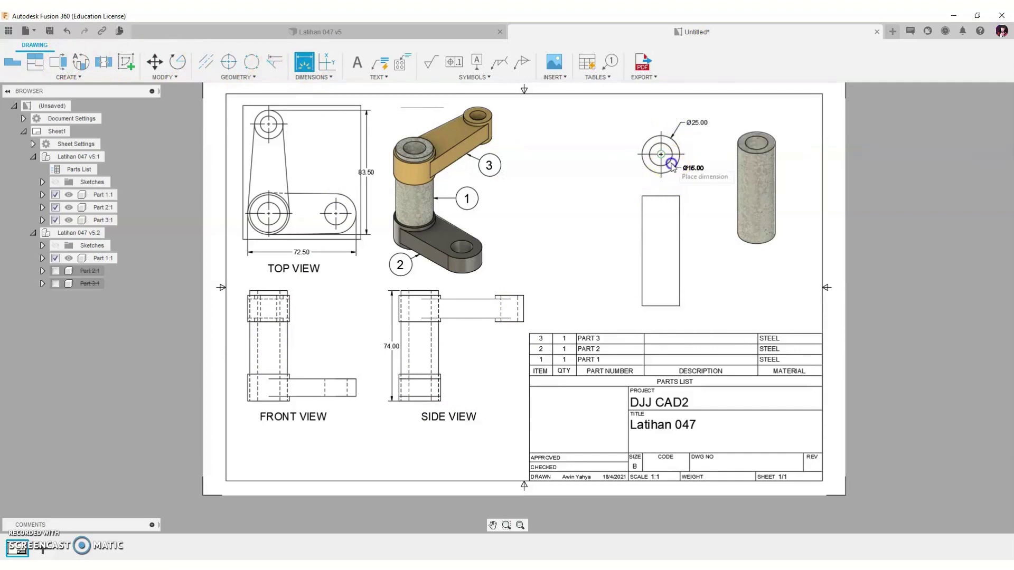
pyautogui.click(678, 182)
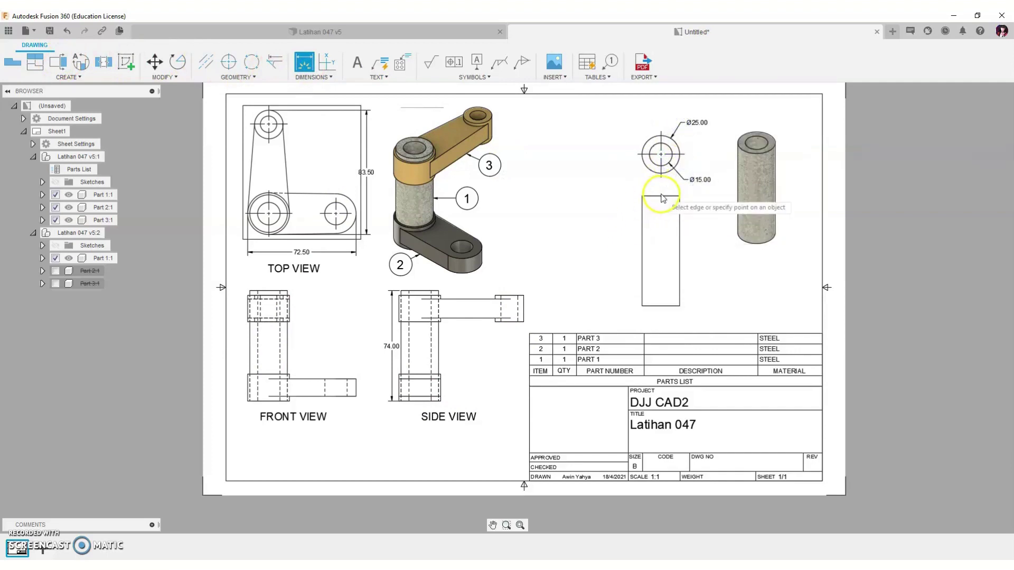
pyautogui.click(661, 197)
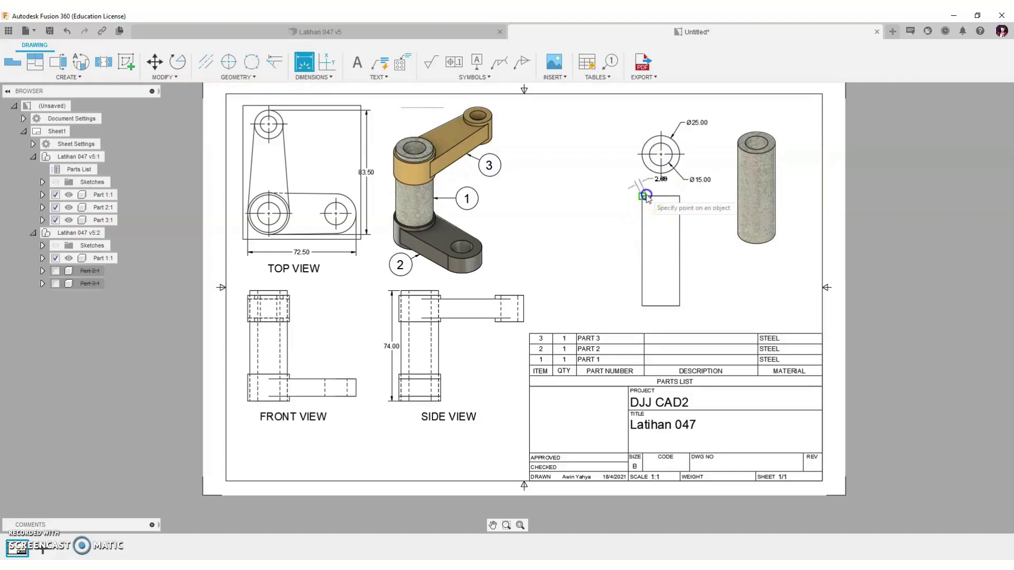
pyautogui.click(643, 304)
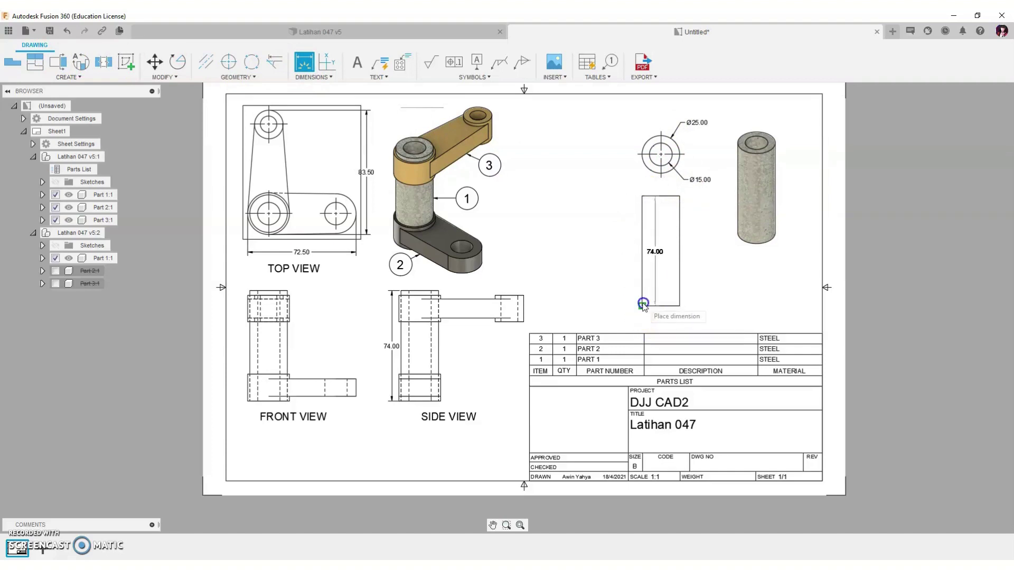
pyautogui.click(618, 278)
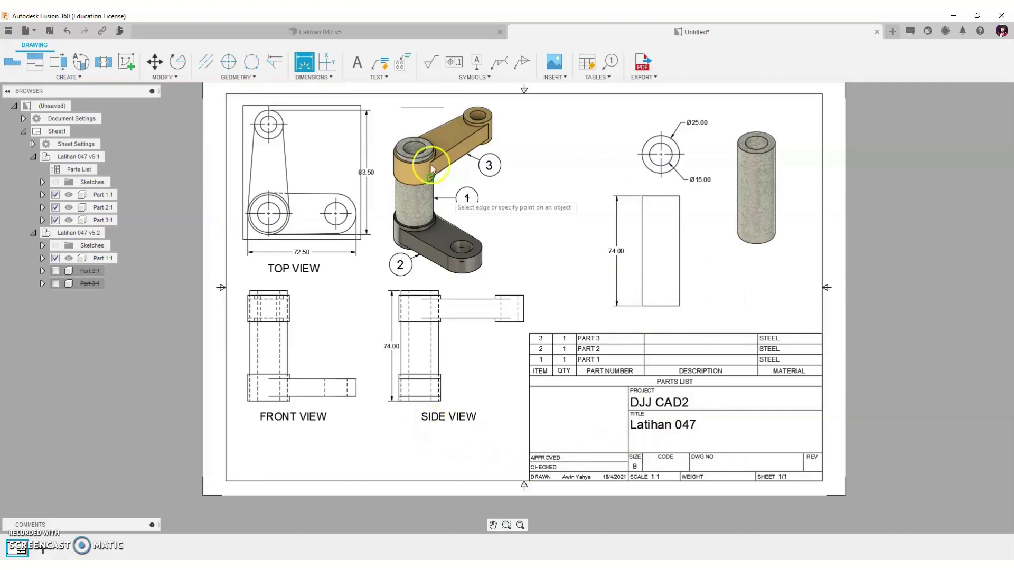
# Insert the 'psa logo.png' image into the title block.
pyautogui.click(554, 63)
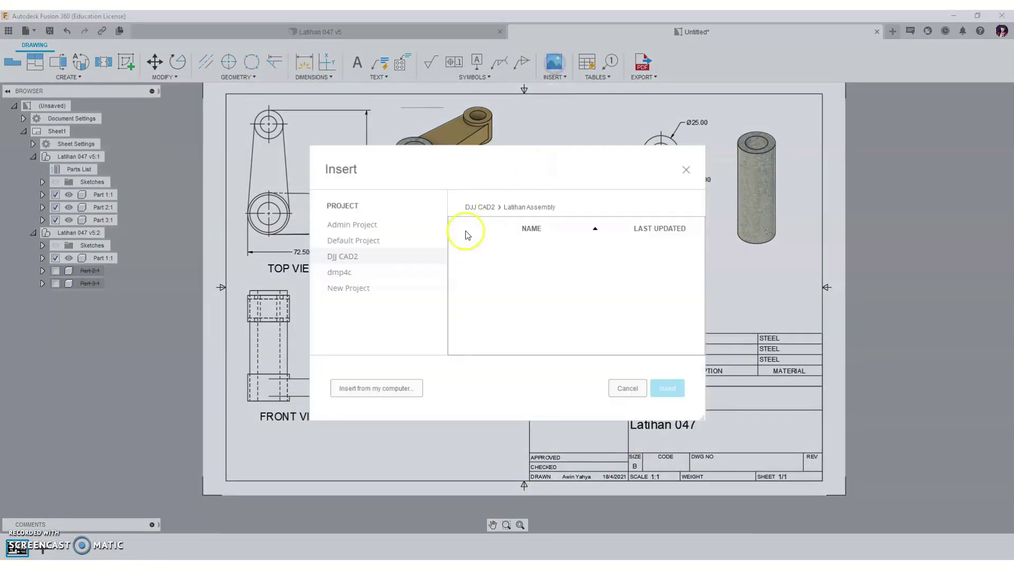
pyautogui.click(380, 389)
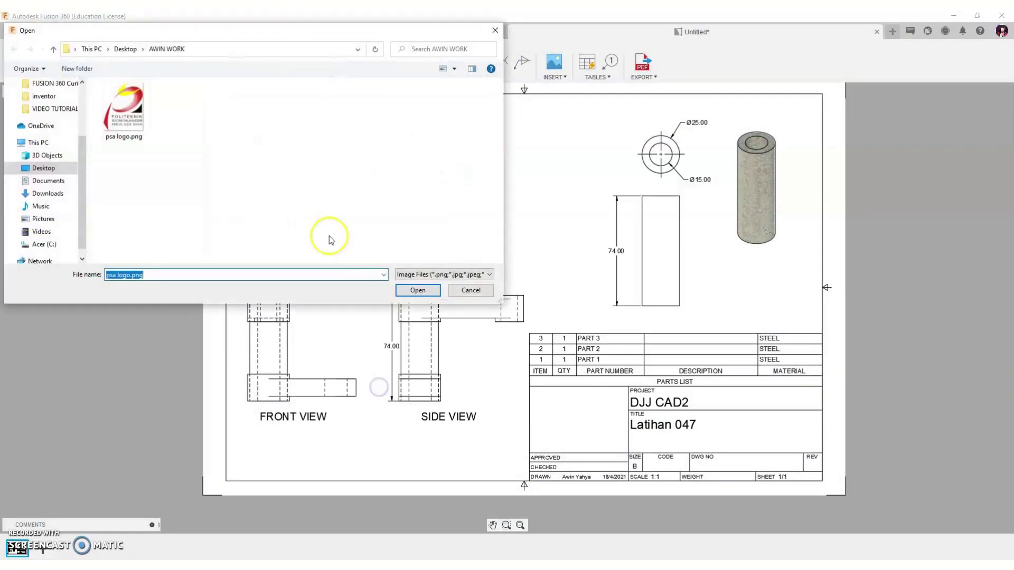
pyautogui.click(124, 110)
pyautogui.click(411, 292)
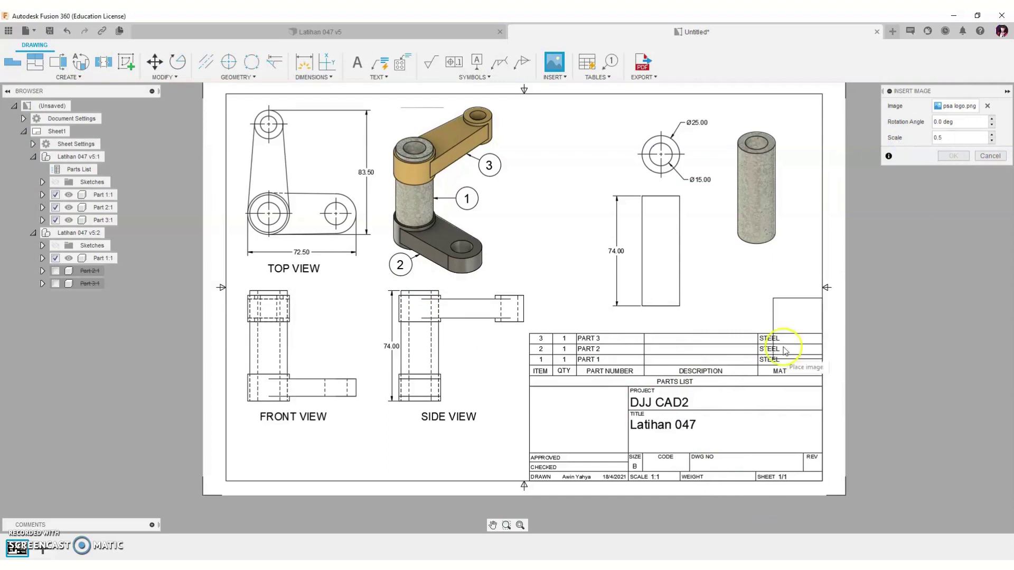
pyautogui.click(553, 454)
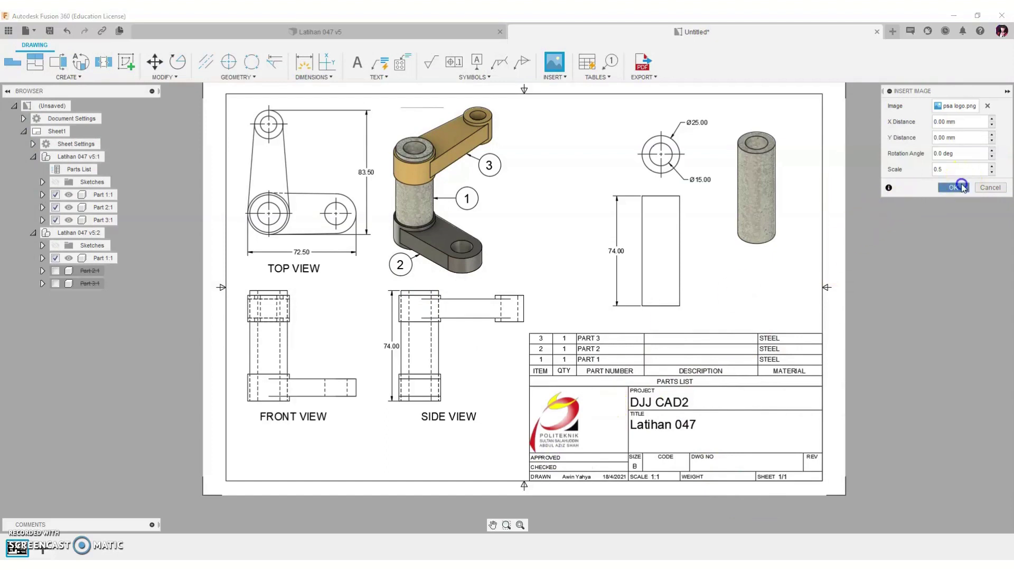
pyautogui.click(962, 187)
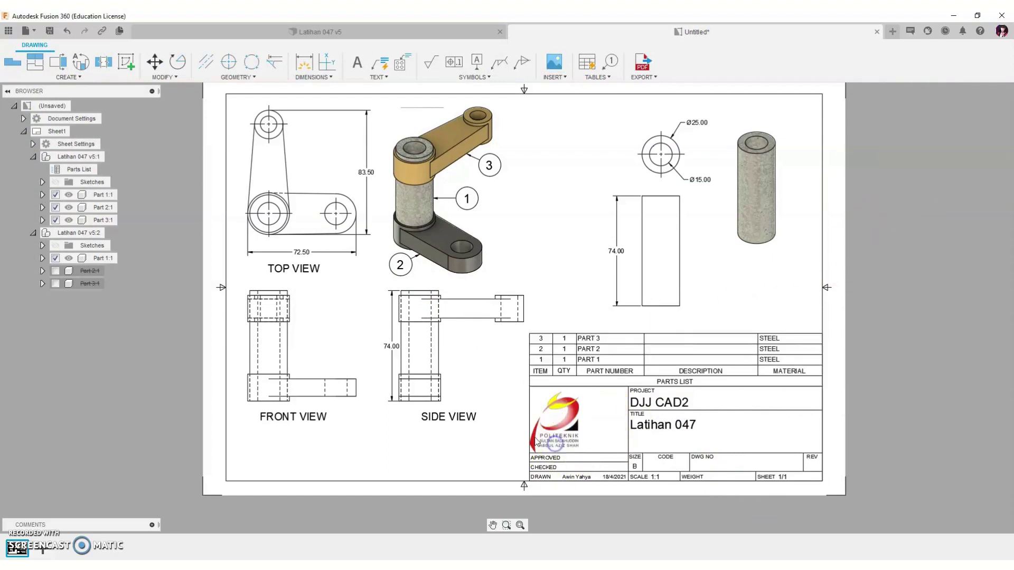
# Reposition the Politeknik logo so it sits inside the blank title block box.
pyautogui.click(535, 439)
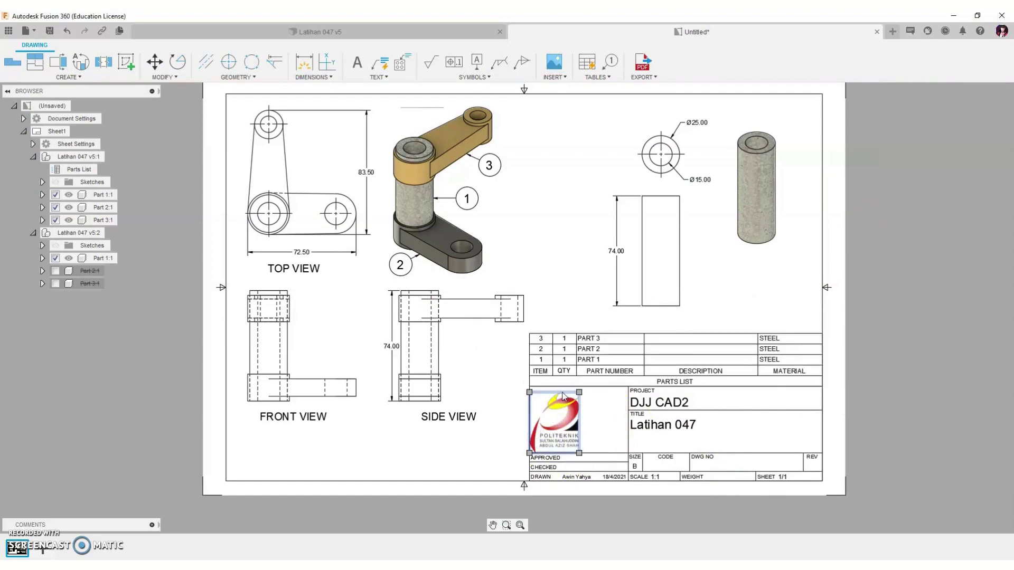
pyautogui.moveTo(563, 396); pyautogui.dragTo(585, 393)
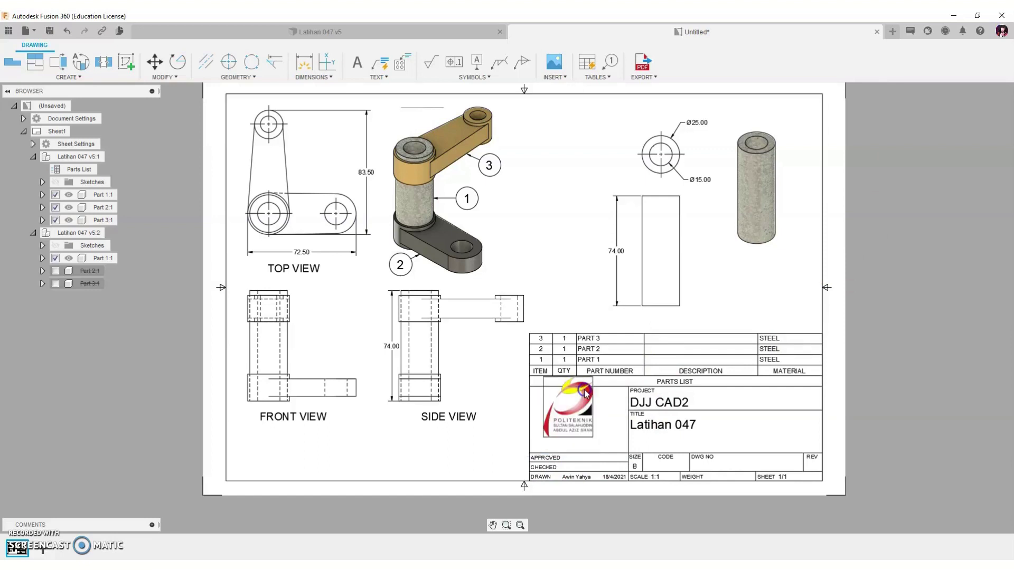
pyautogui.click(585, 384)
pyautogui.moveTo(585, 383); pyautogui.dragTo(579, 407)
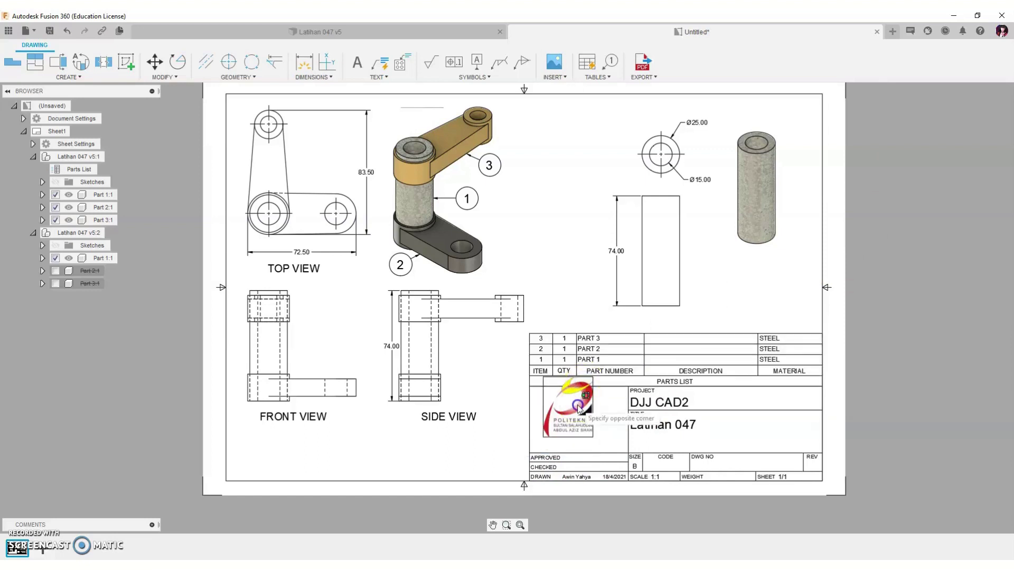
pyautogui.click(583, 442)
pyautogui.click(581, 441)
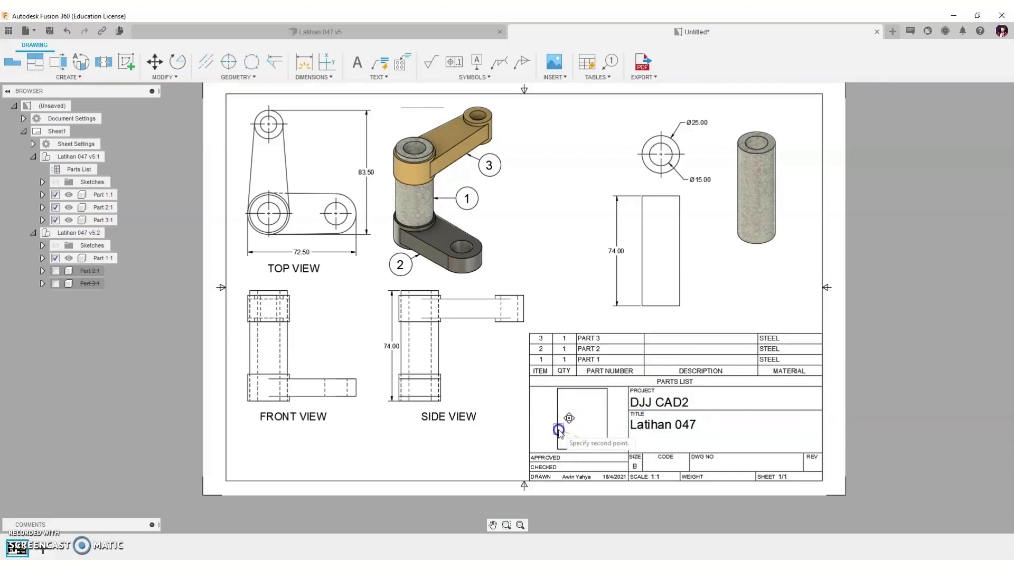
pyautogui.click(558, 431)
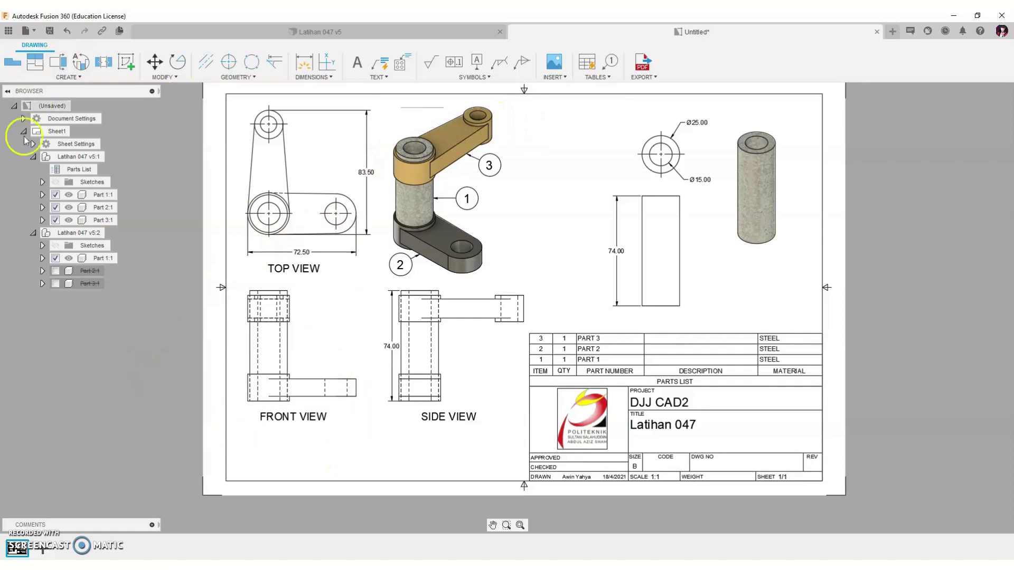
# On Sheet2, place a 1:1 base view and hide Part 1 and Part 3.
pyautogui.click(47, 553)
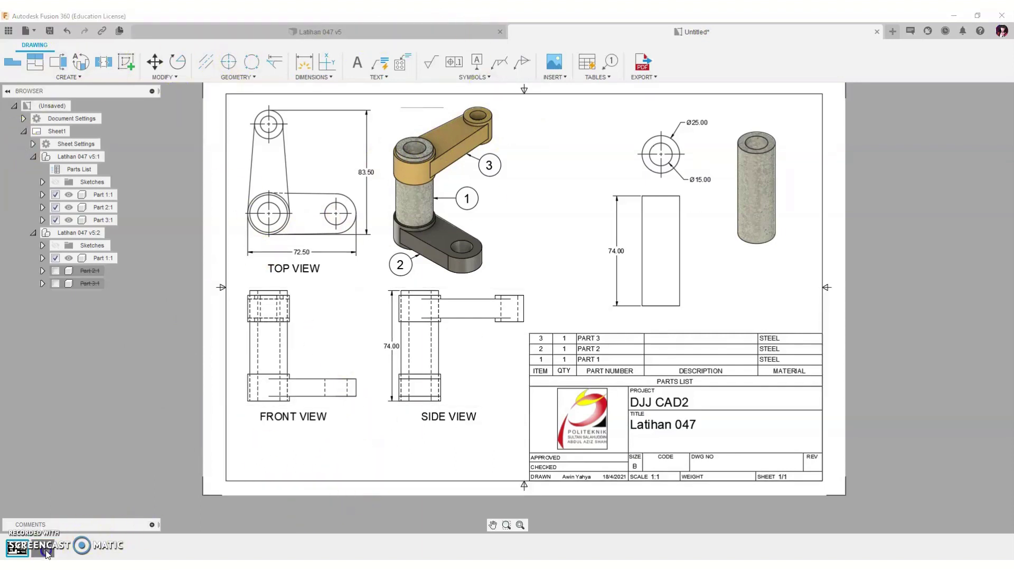
pyautogui.click(13, 64)
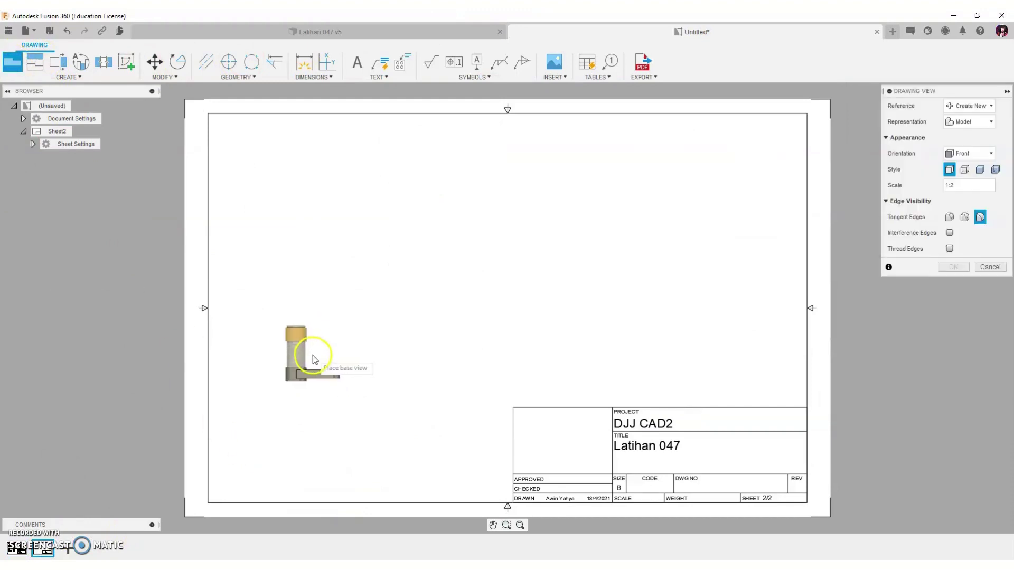
pyautogui.click(316, 354)
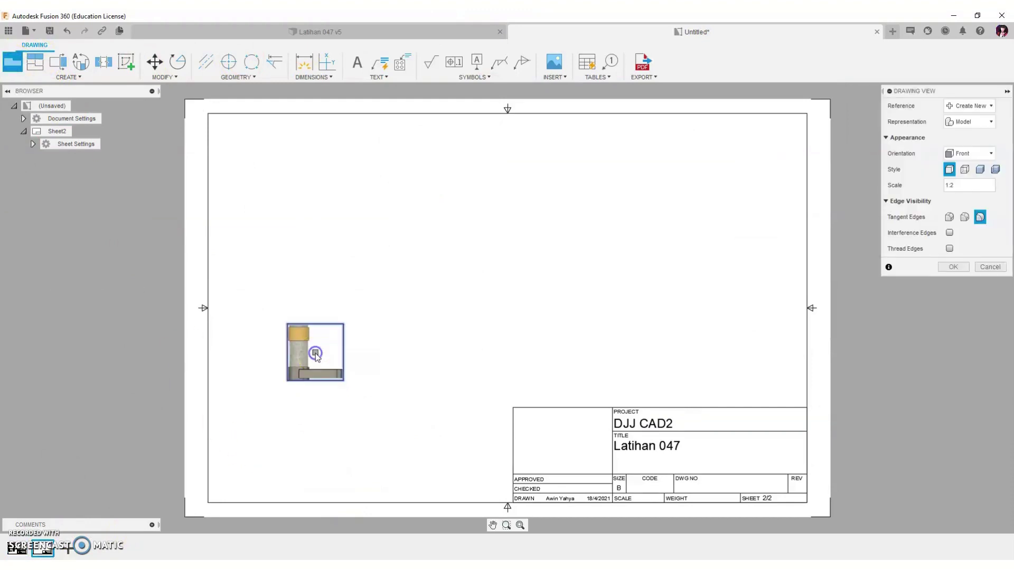
pyautogui.write('1')
pyautogui.click(964, 189)
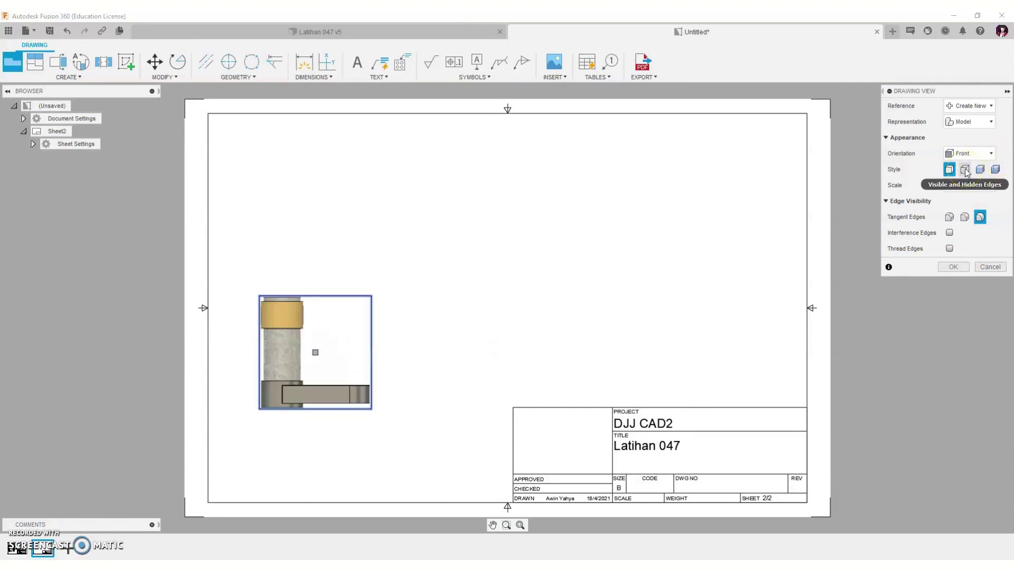
pyautogui.click(953, 267)
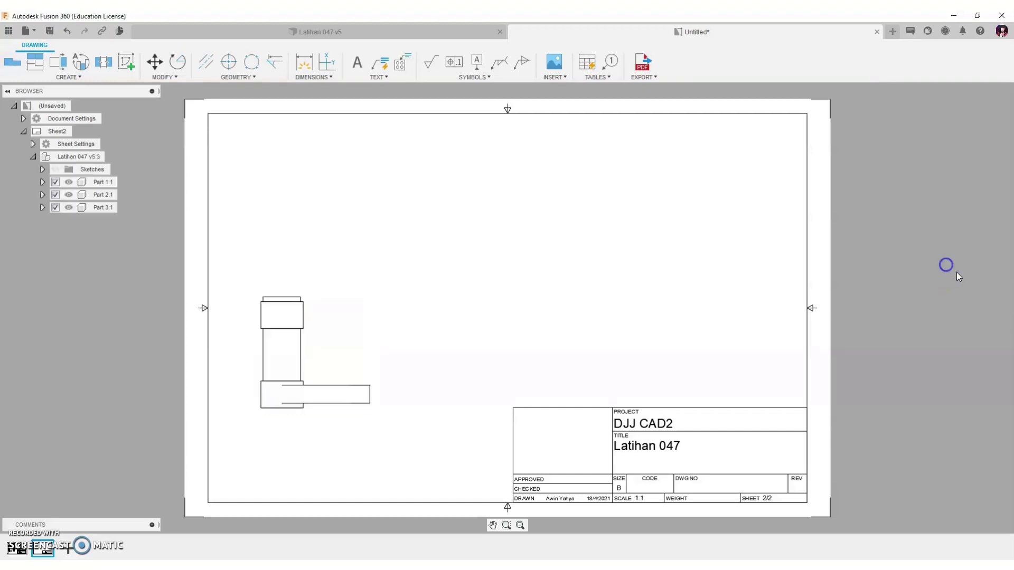
pyautogui.click(55, 182)
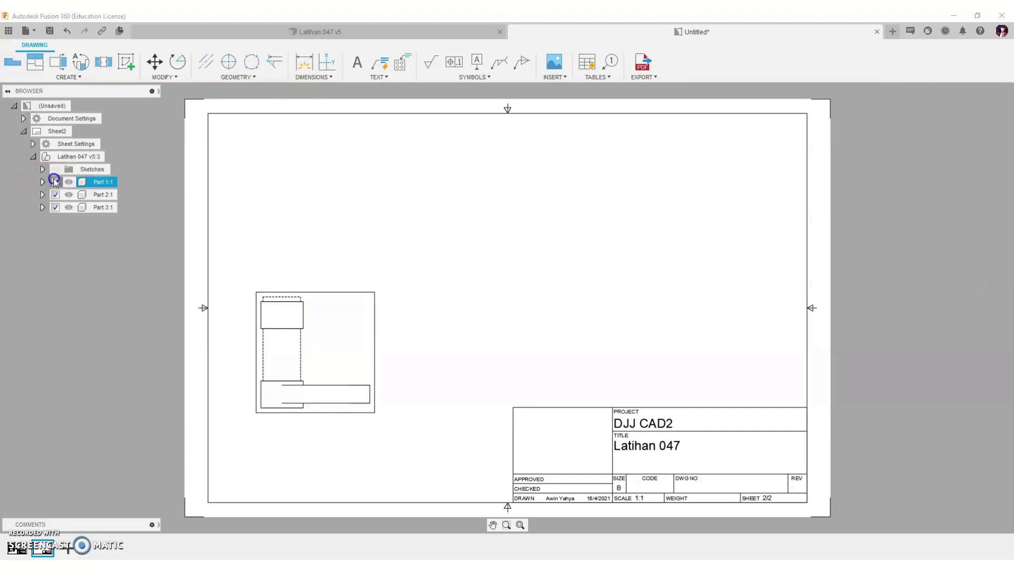
pyautogui.click(55, 208)
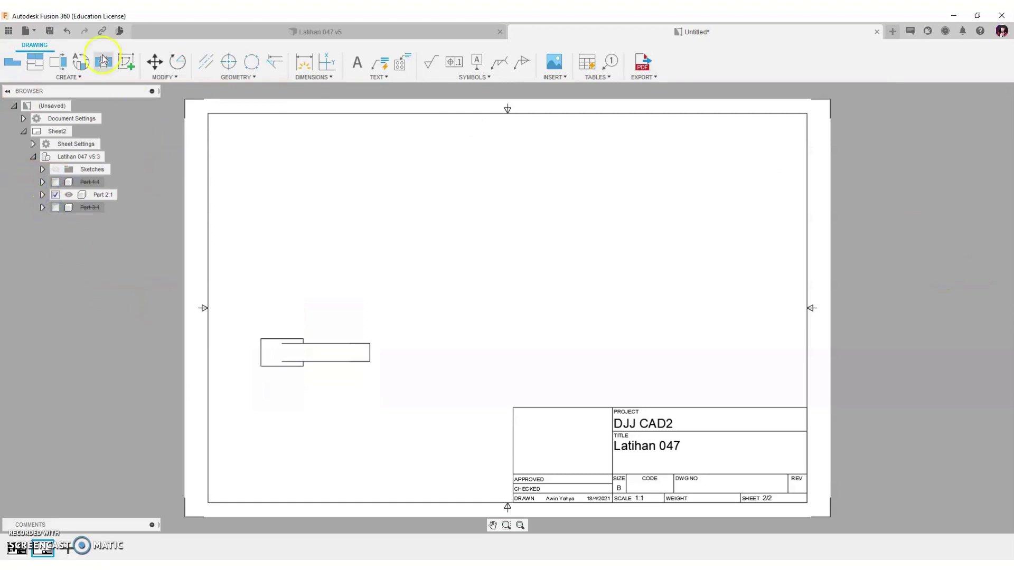
# Project top, side and isometric views from Part 2's front view.
pyautogui.click(35, 61)
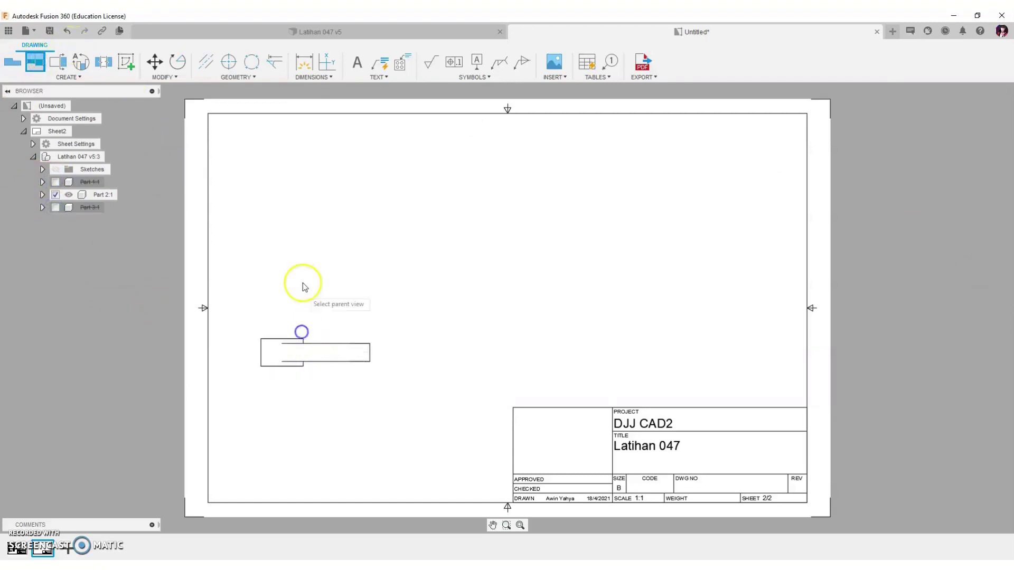
pyautogui.click(264, 341)
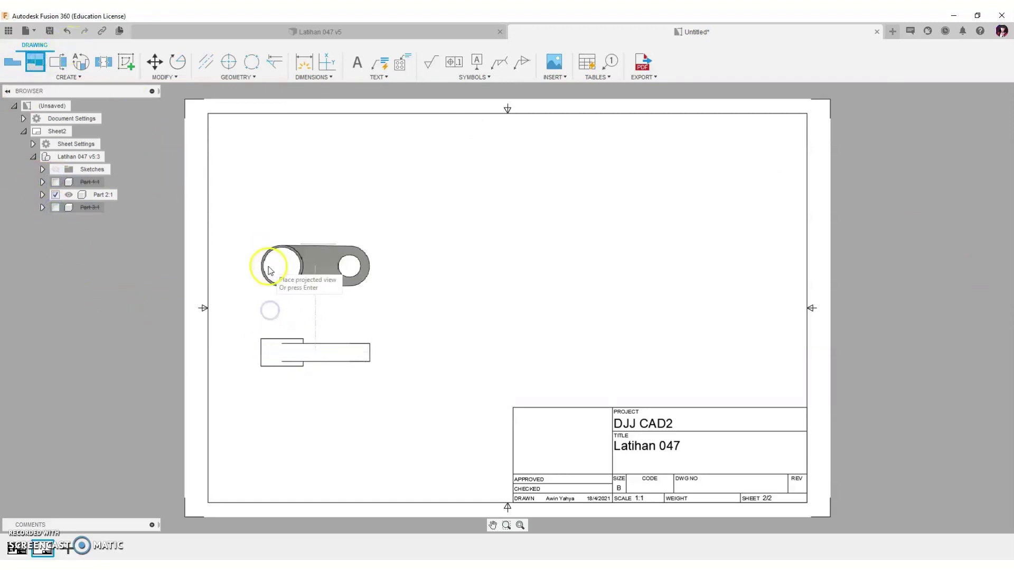
pyautogui.click(269, 268)
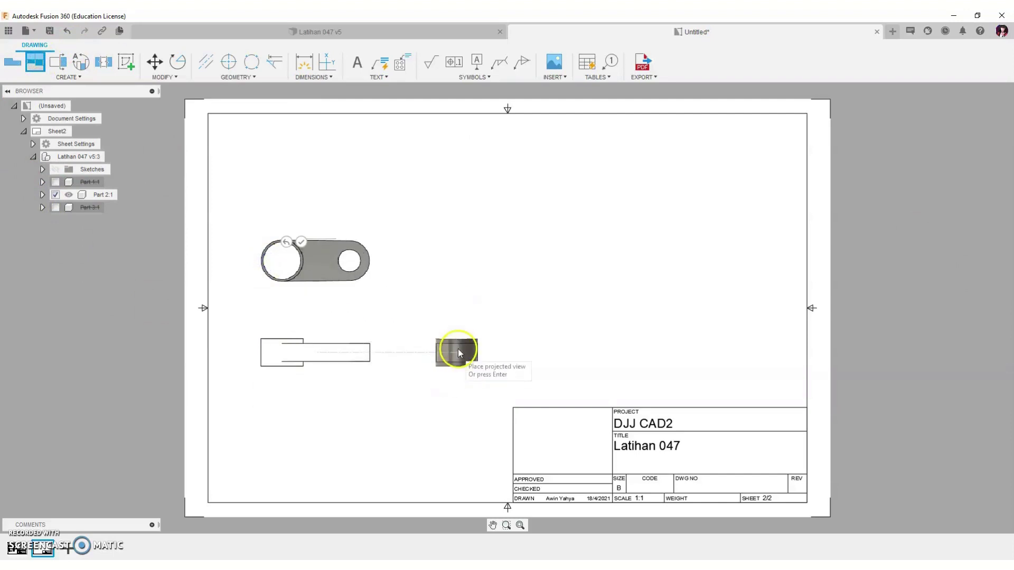
pyautogui.click(450, 353)
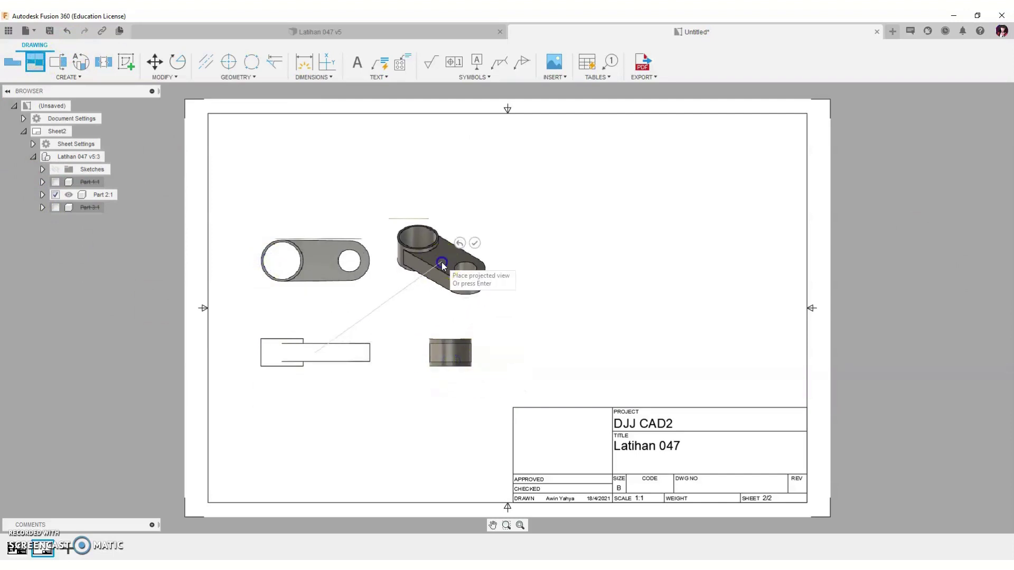
pyautogui.click(441, 262)
pyautogui.rightClick(442, 262)
pyautogui.click(481, 262)
# Rearrange the top, front, side and isometric views and set the isometric view to shaded.
pyautogui.click(254, 205)
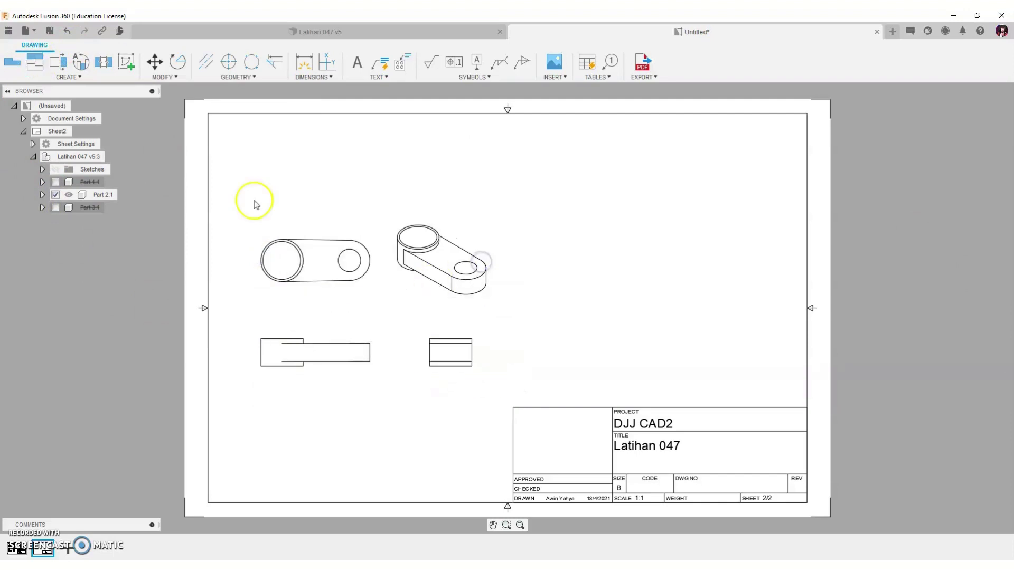
pyautogui.moveTo(275, 232); pyautogui.dragTo(259, 192)
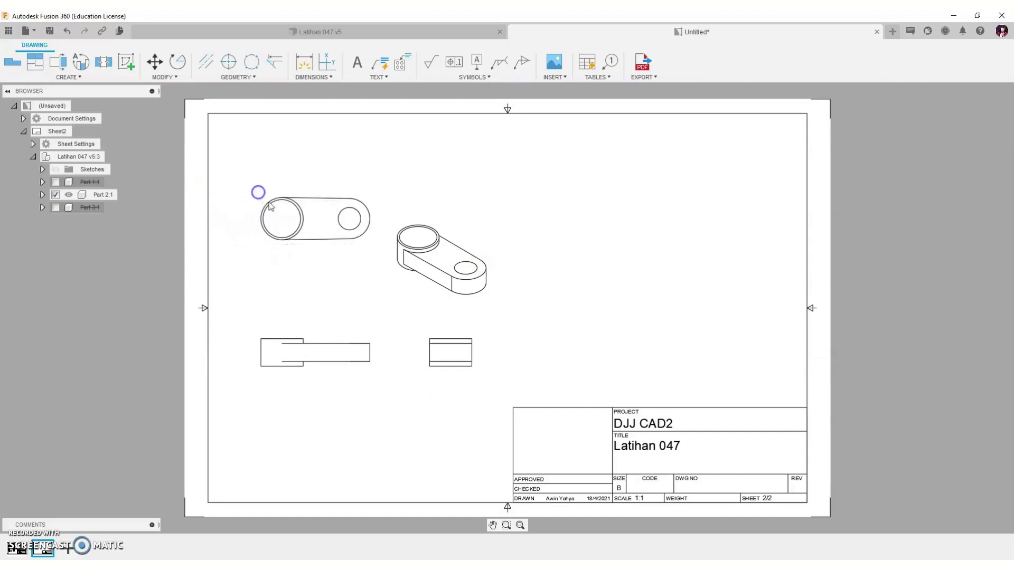
pyautogui.moveTo(444, 232); pyautogui.dragTo(431, 189)
pyautogui.click(311, 342)
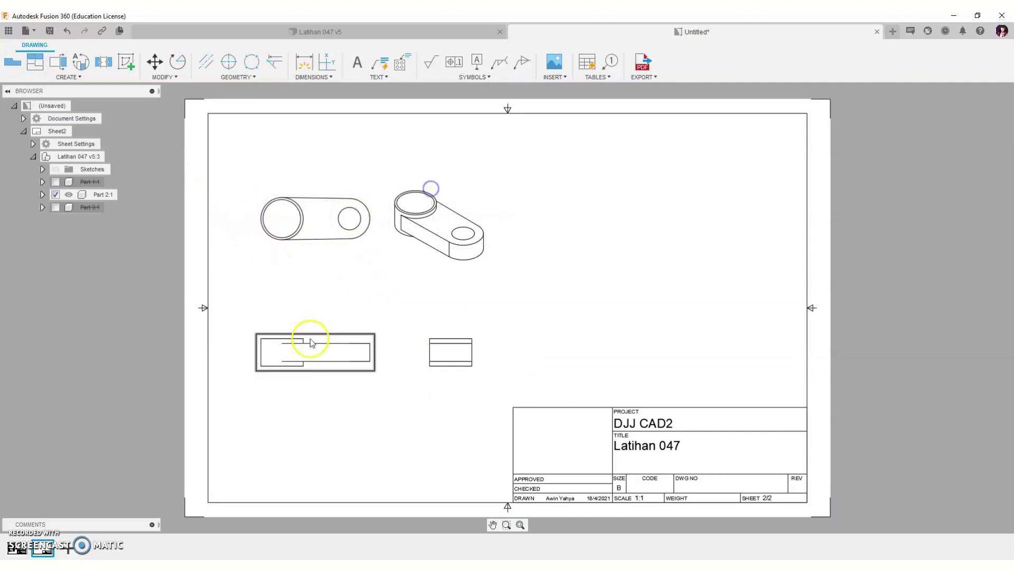
pyautogui.moveTo(309, 341); pyautogui.dragTo(284, 338)
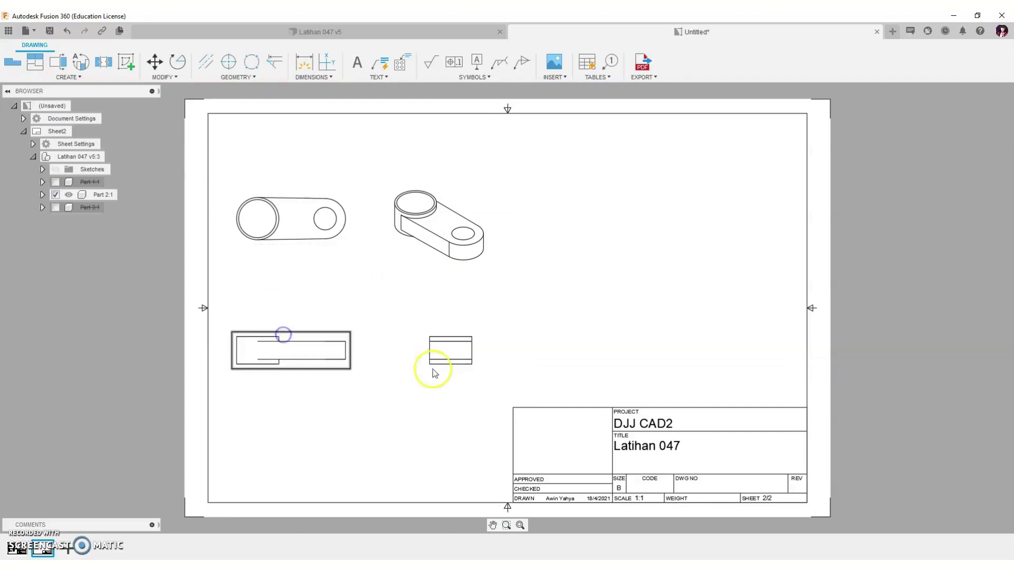
pyautogui.moveTo(446, 338); pyautogui.dragTo(426, 339)
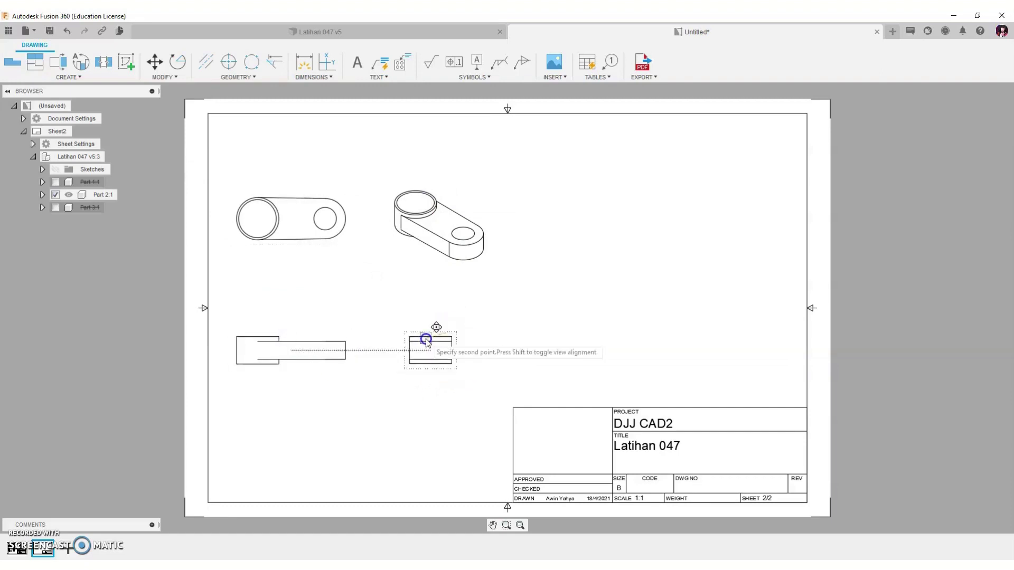
pyautogui.moveTo(425, 189); pyautogui.dragTo(423, 168)
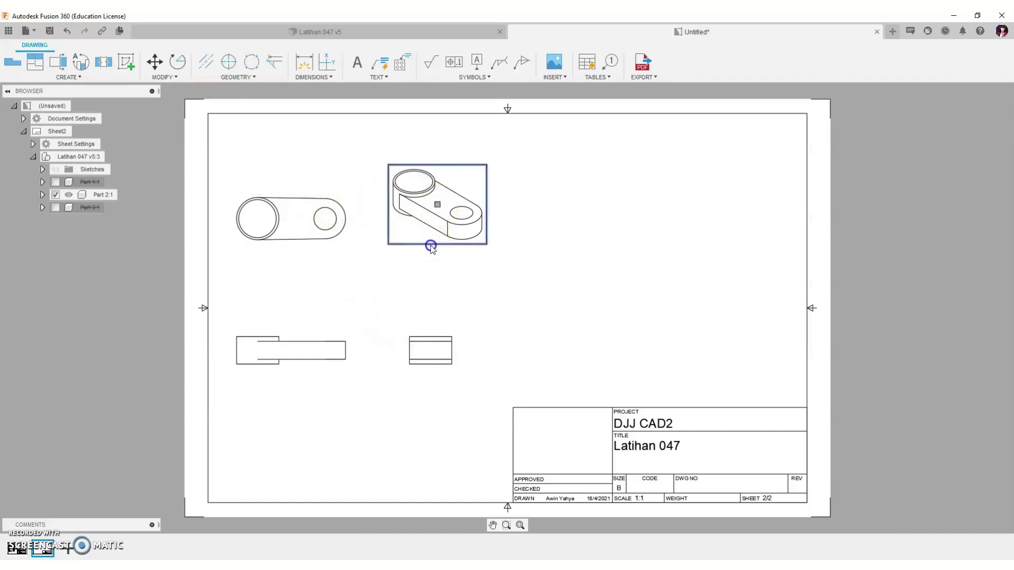
pyautogui.moveTo(431, 248); pyautogui.dragTo(439, 256)
pyautogui.doubleClick(438, 251)
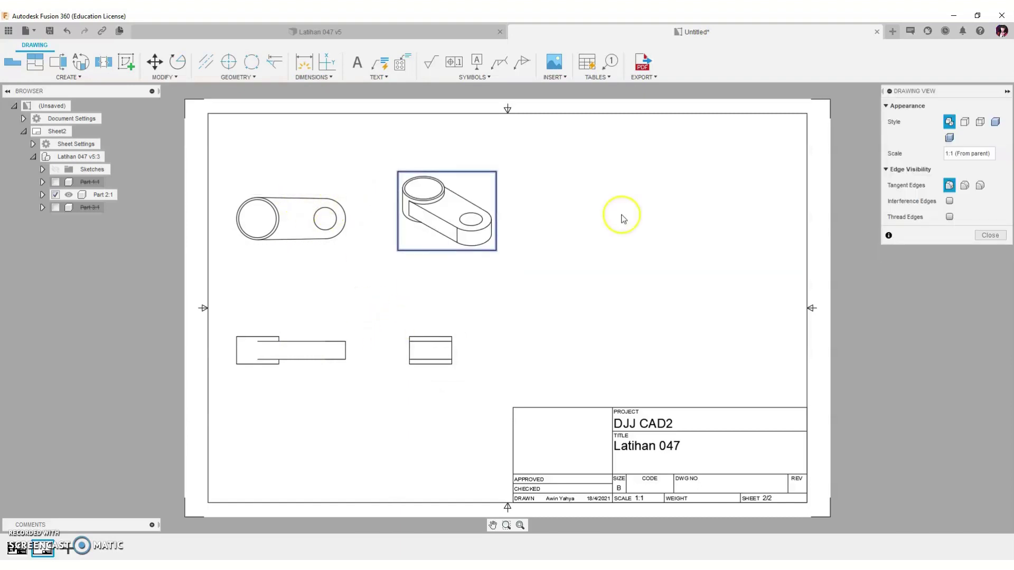
pyautogui.click(989, 237)
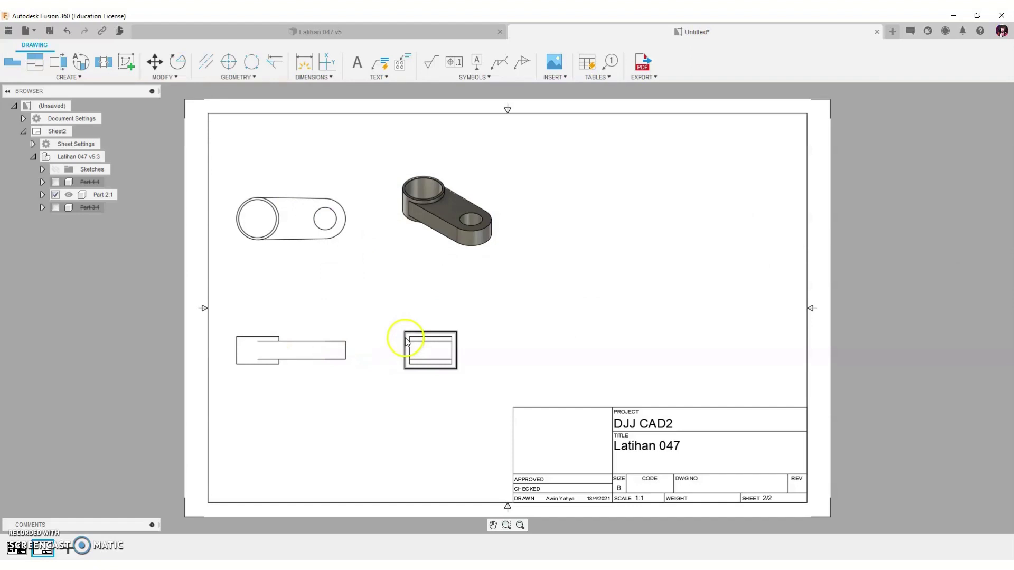
# Create a trial section A-A through Part 2's front view, then undo it.
pyautogui.click(59, 64)
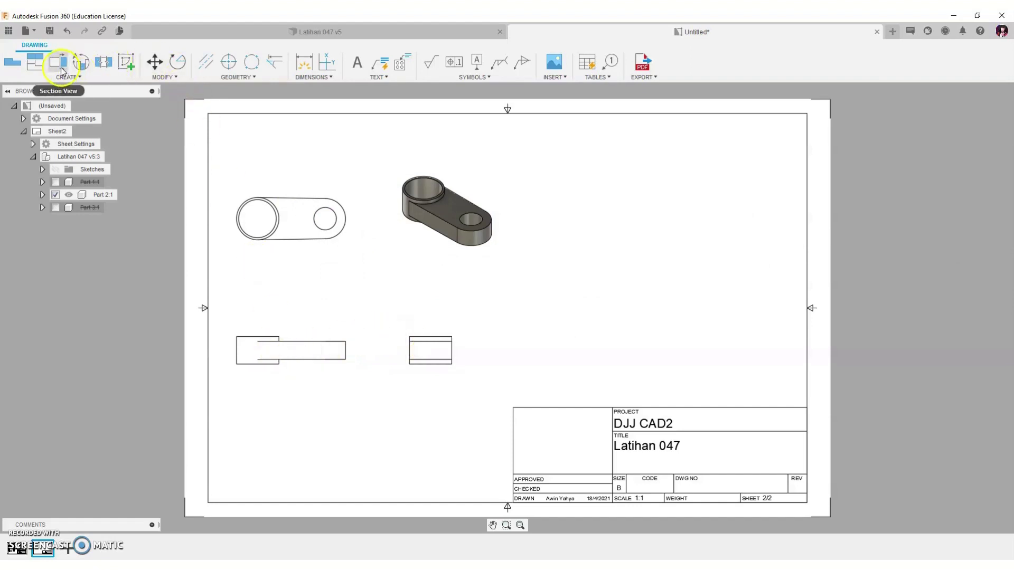
pyautogui.click(237, 352)
pyautogui.click(237, 351)
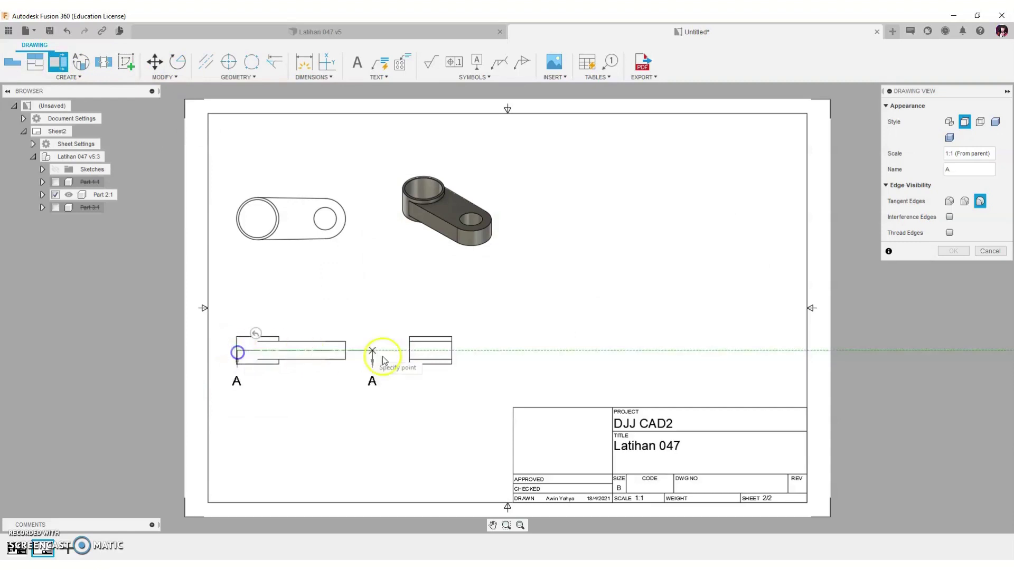
pyautogui.click(346, 351)
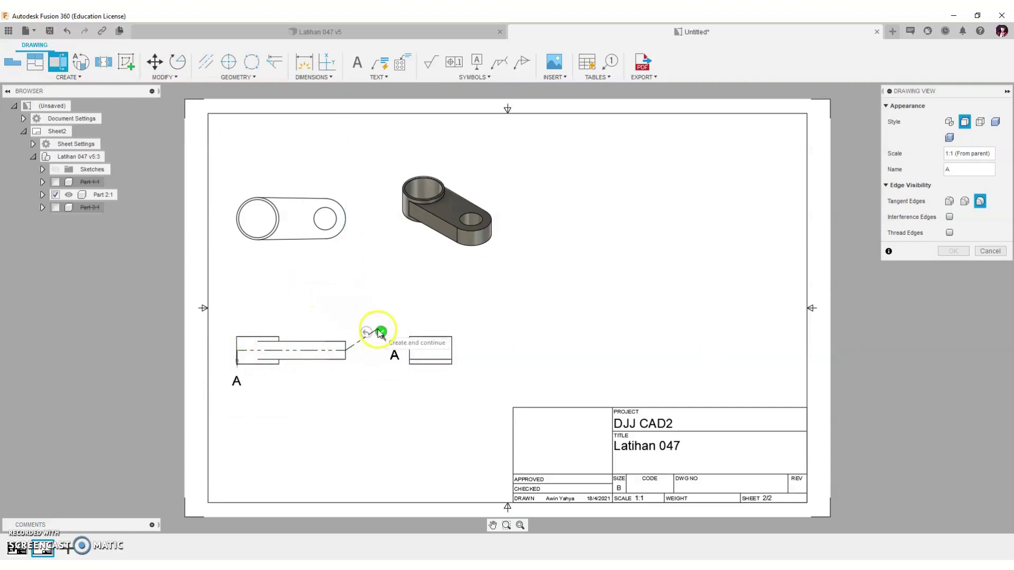
pyautogui.click(381, 331)
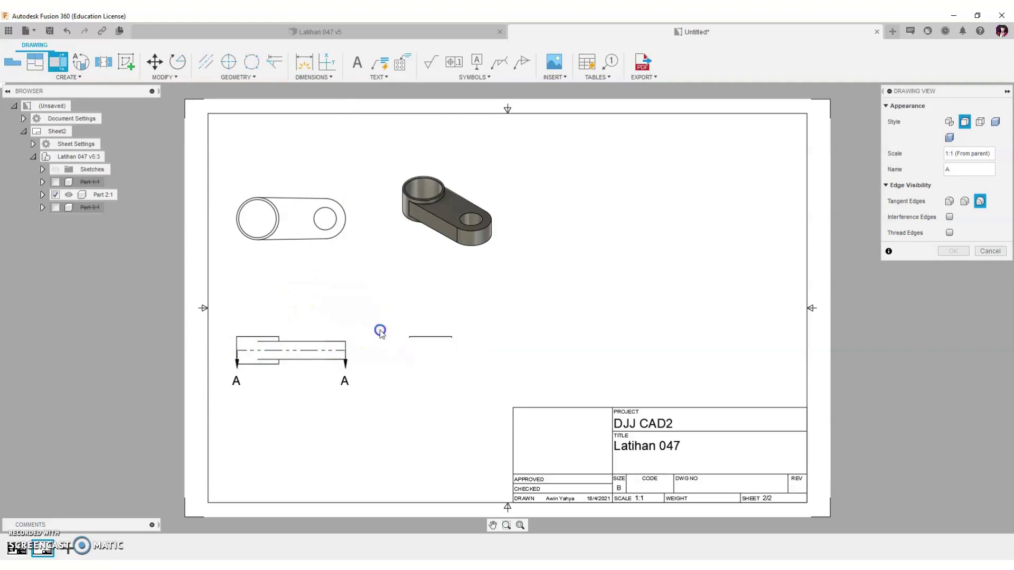
pyautogui.click(305, 304)
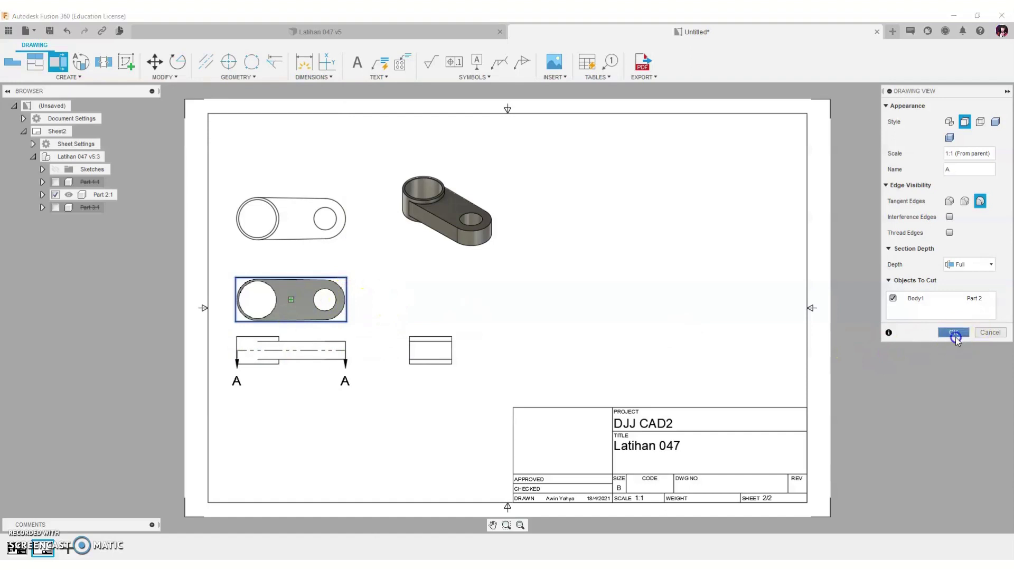
pyautogui.click(955, 332)
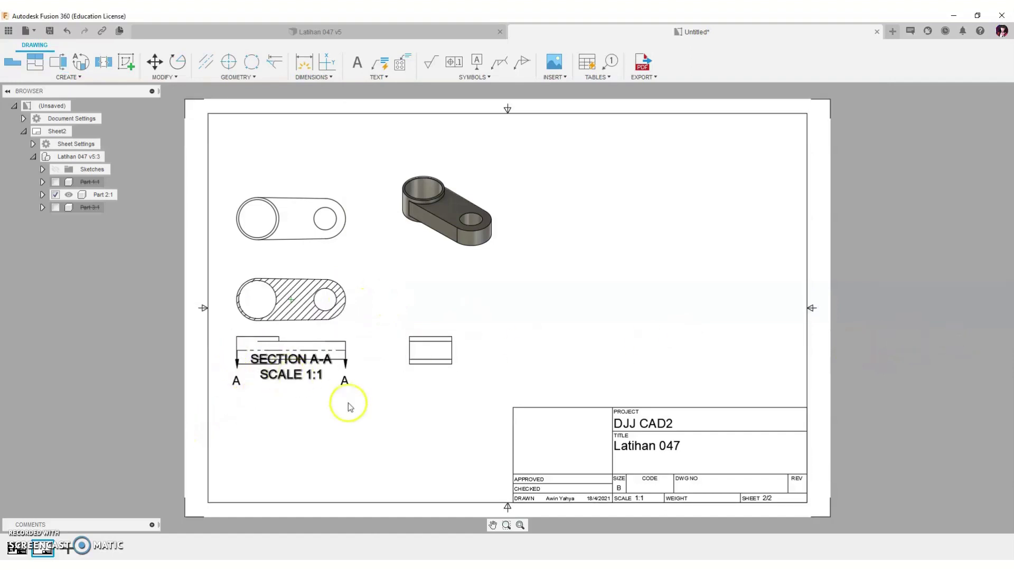
pyautogui.click(64, 31)
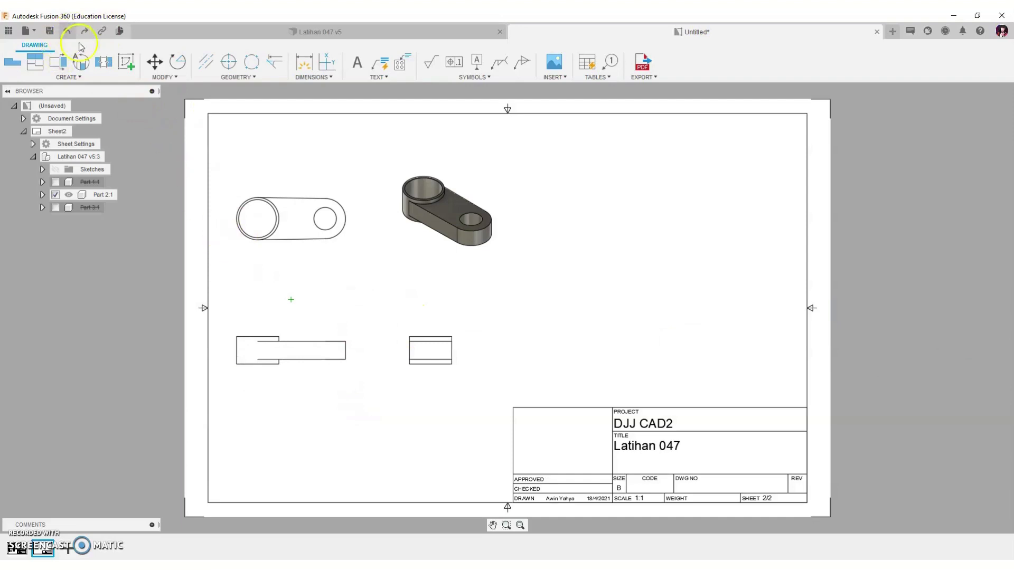
# Restore the shaded isometric view and cut section A-A across the top view, placed below it.
pyautogui.click(69, 31)
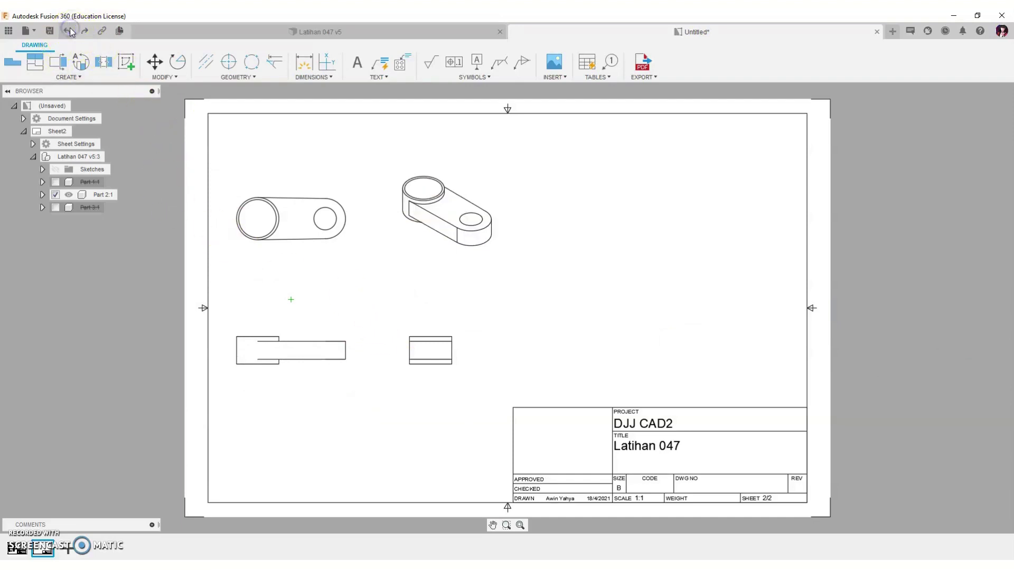
pyautogui.click(83, 31)
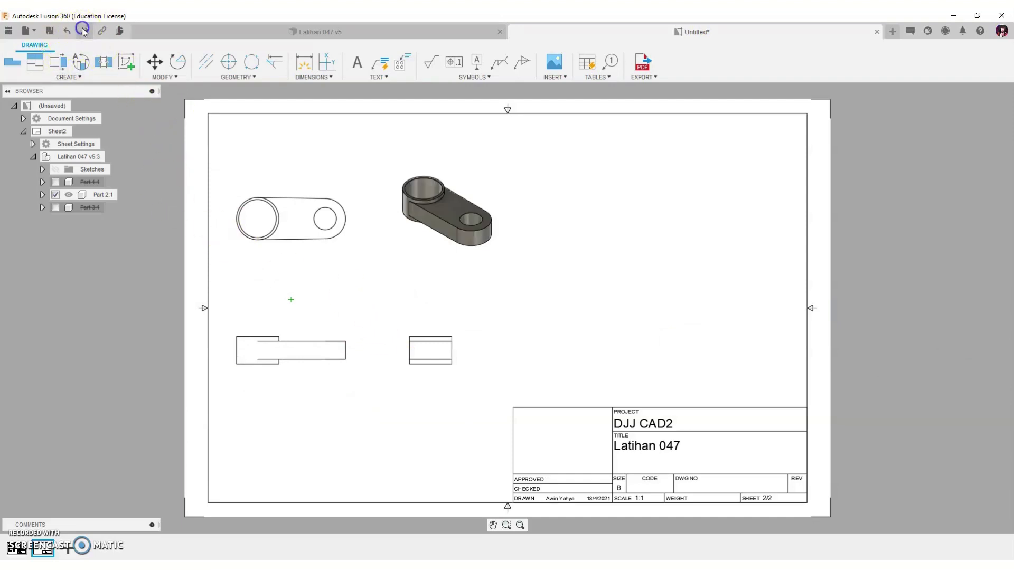
pyautogui.click(58, 65)
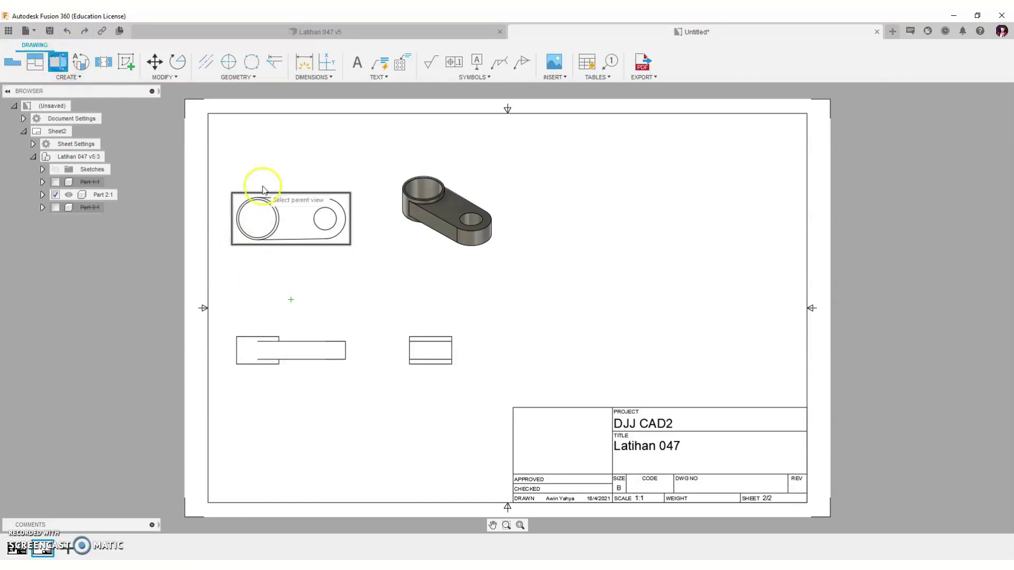
pyautogui.click(266, 204)
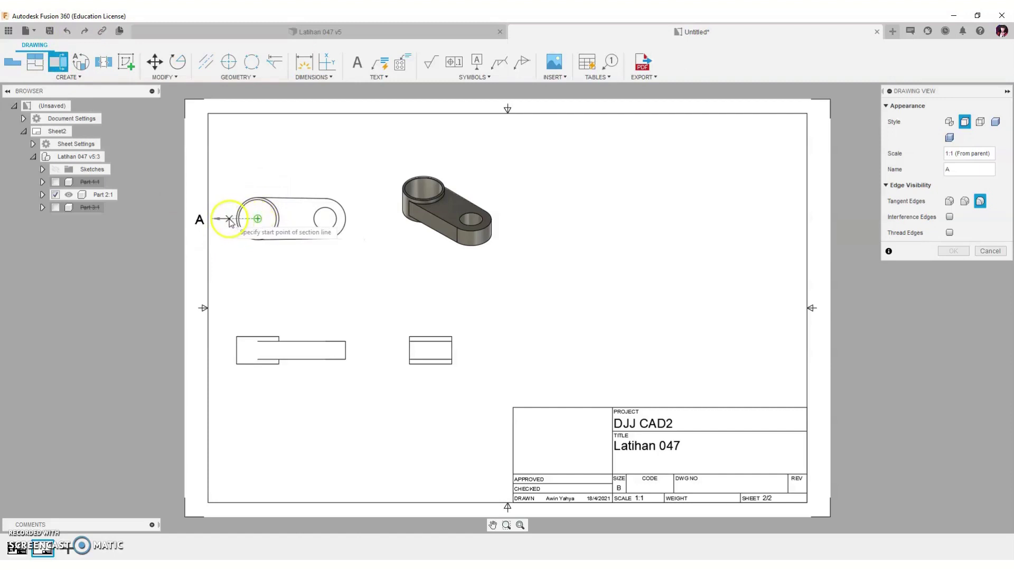
pyautogui.click(228, 219)
pyautogui.click(360, 219)
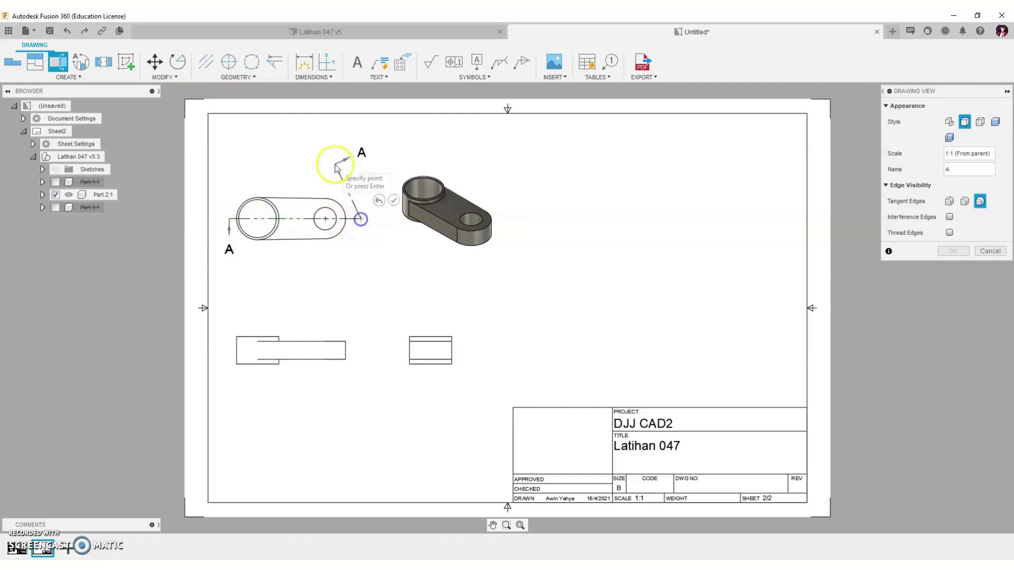
pyautogui.rightClick(363, 182)
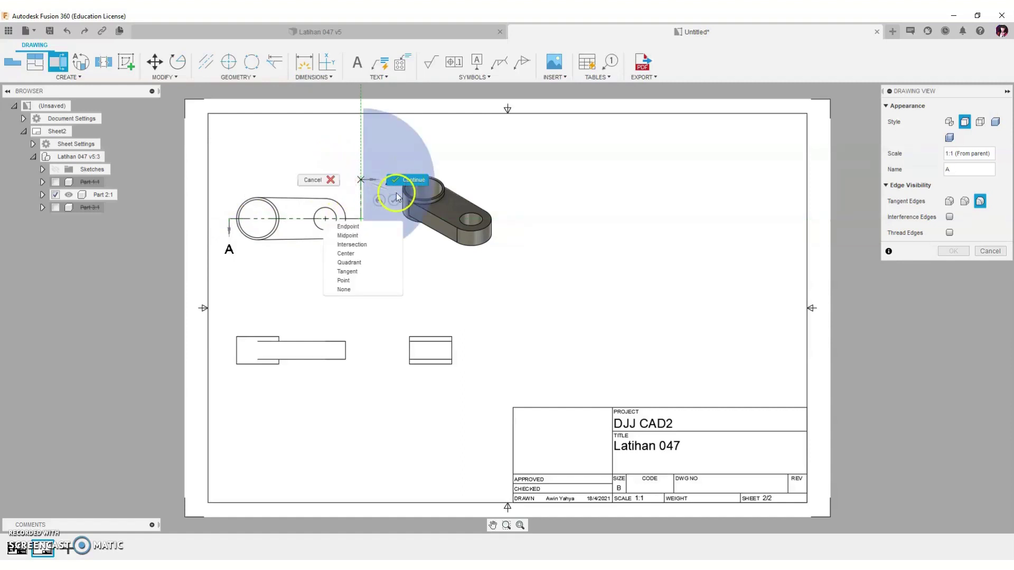
pyautogui.click(395, 198)
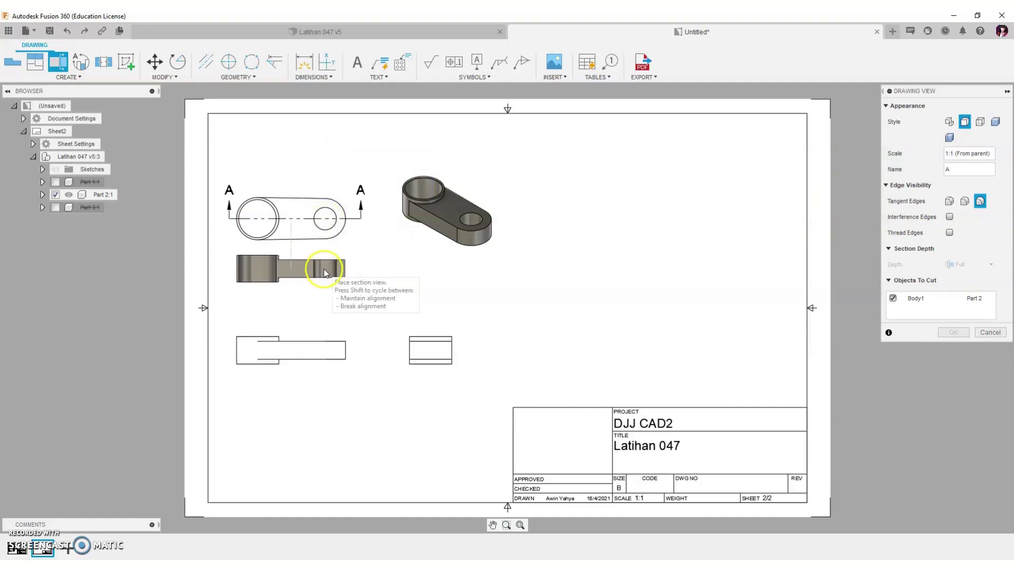
pyautogui.click(326, 273)
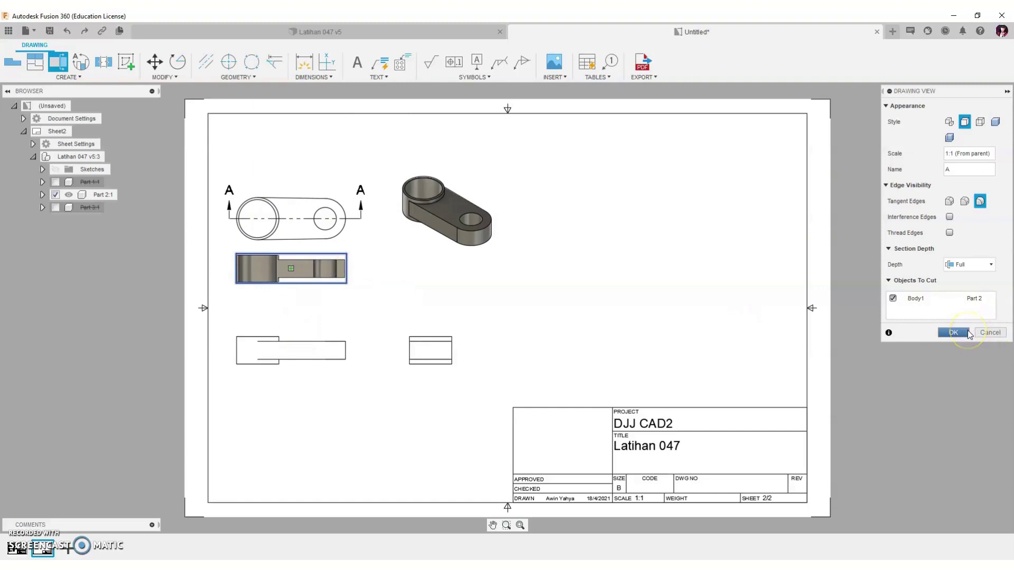
pyautogui.click(968, 334)
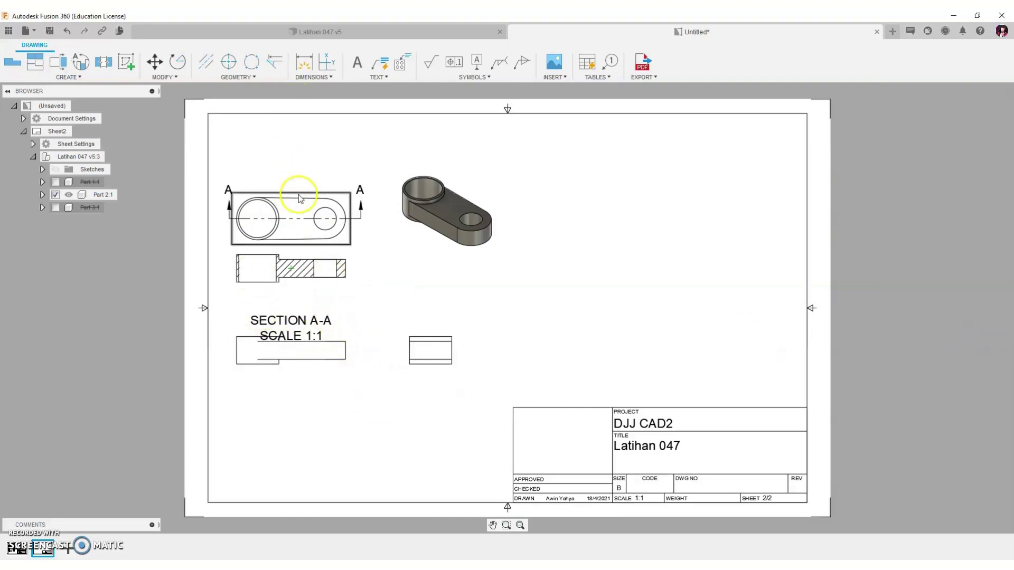
# Spread the views: raise the top view and section label, lower the front and side views.
pyautogui.moveTo(299, 194); pyautogui.dragTo(299, 173)
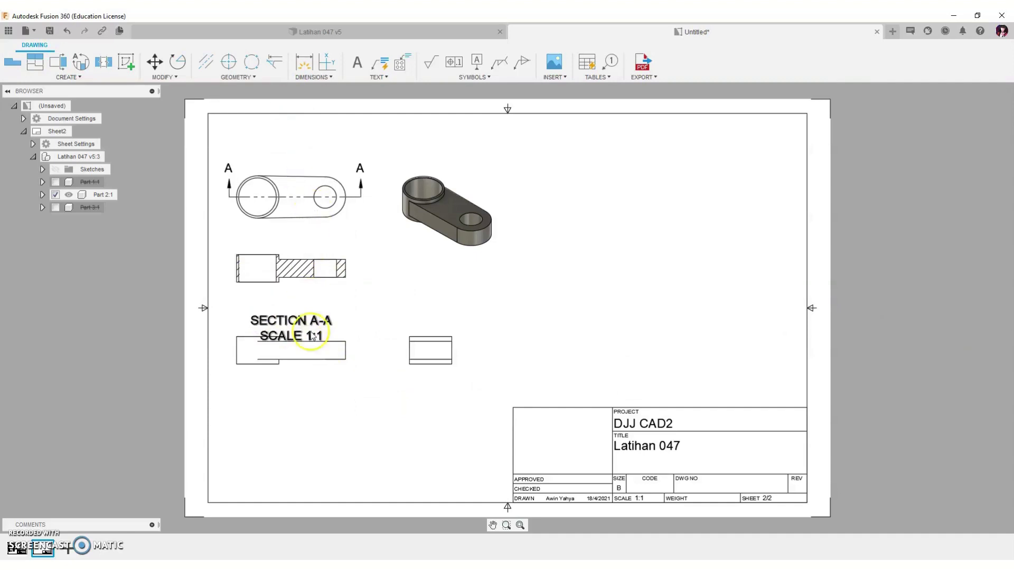
pyautogui.moveTo(298, 327); pyautogui.dragTo(298, 306)
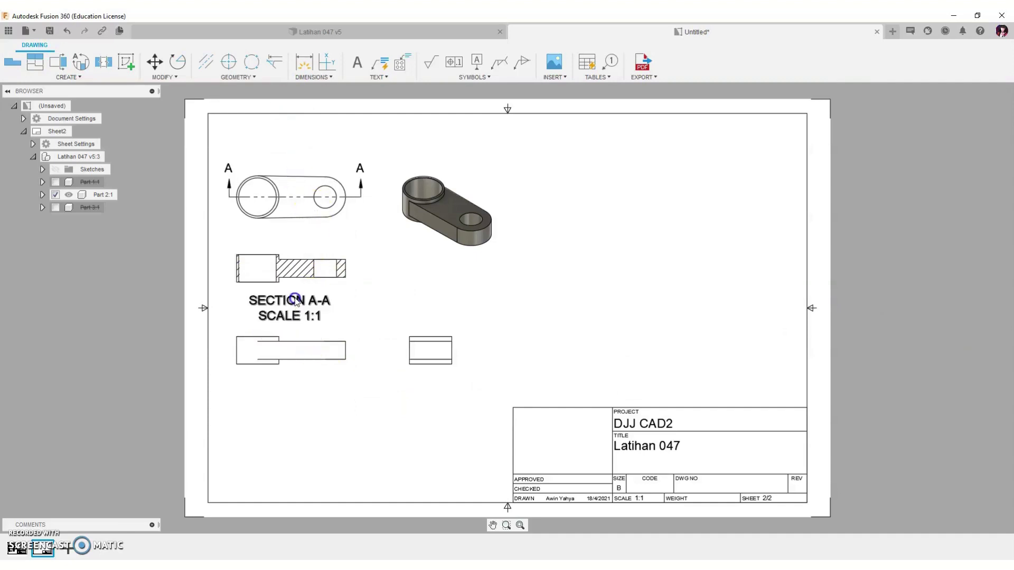
pyautogui.moveTo(297, 375); pyautogui.dragTo(296, 396)
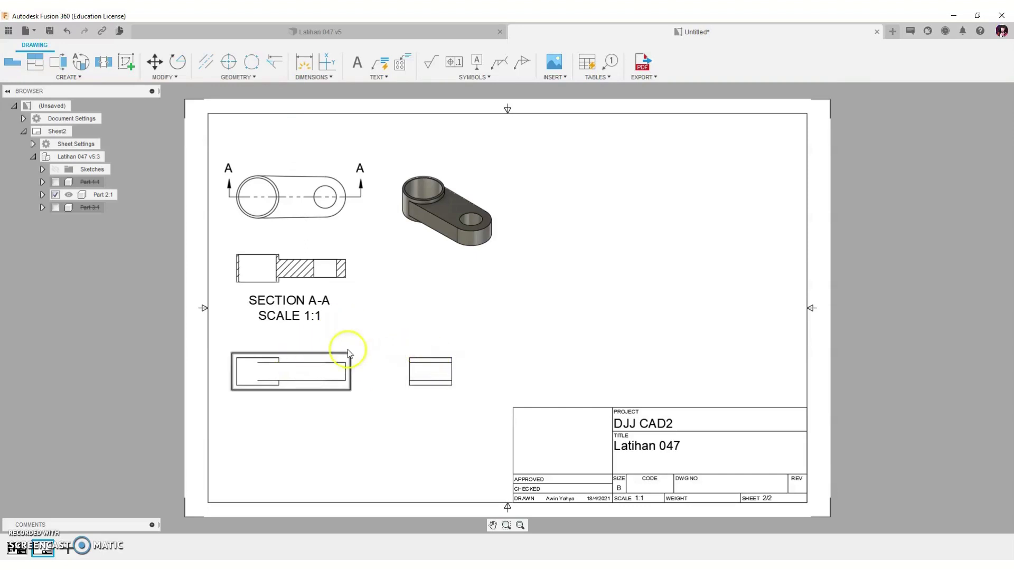
# Add a centerline between two section-view edges and centre marks on the large circle and small hole.
pyautogui.click(205, 62)
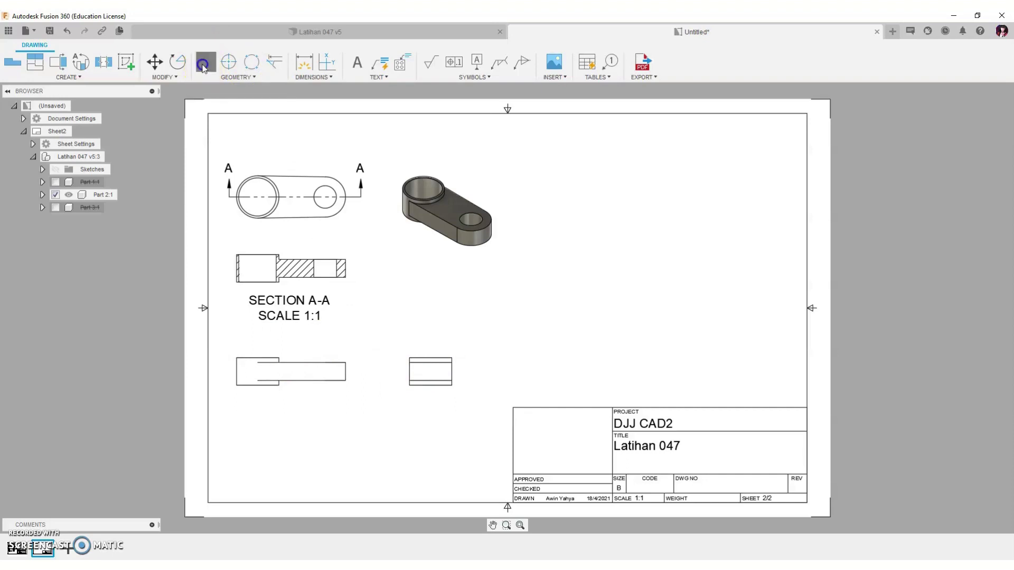
pyautogui.click(238, 267)
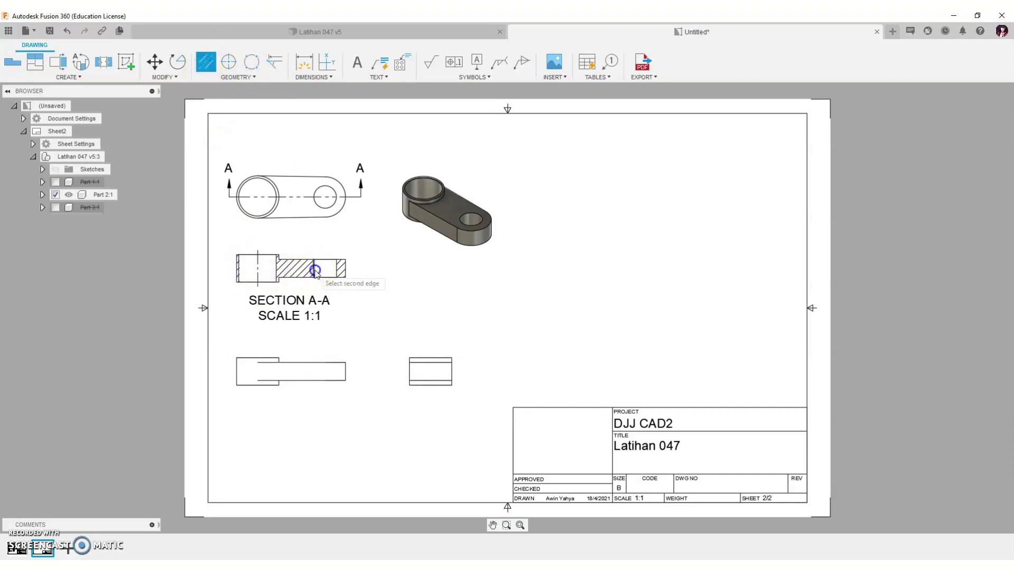
pyautogui.click(337, 268)
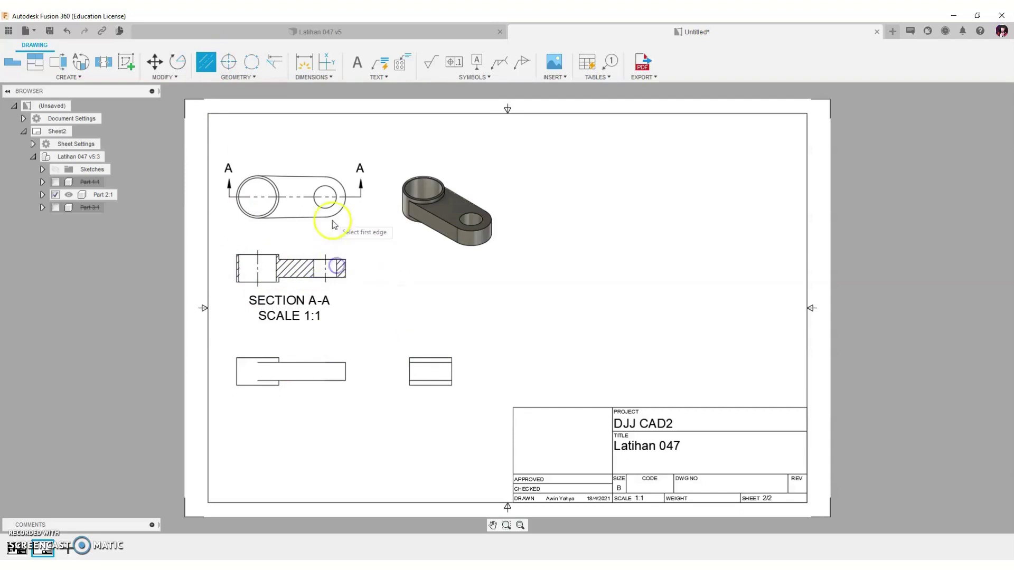
pyautogui.click(229, 61)
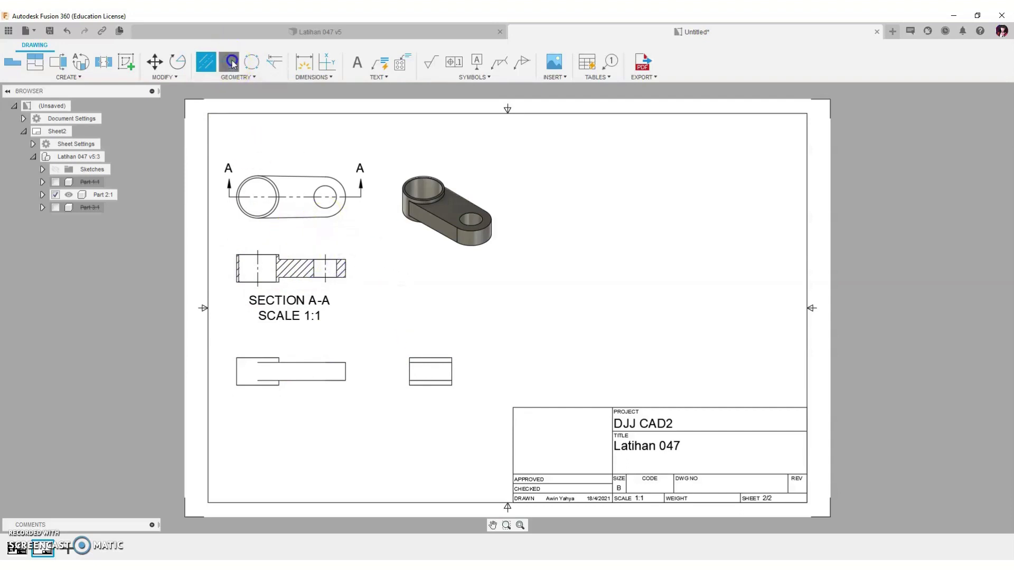
pyautogui.click(274, 183)
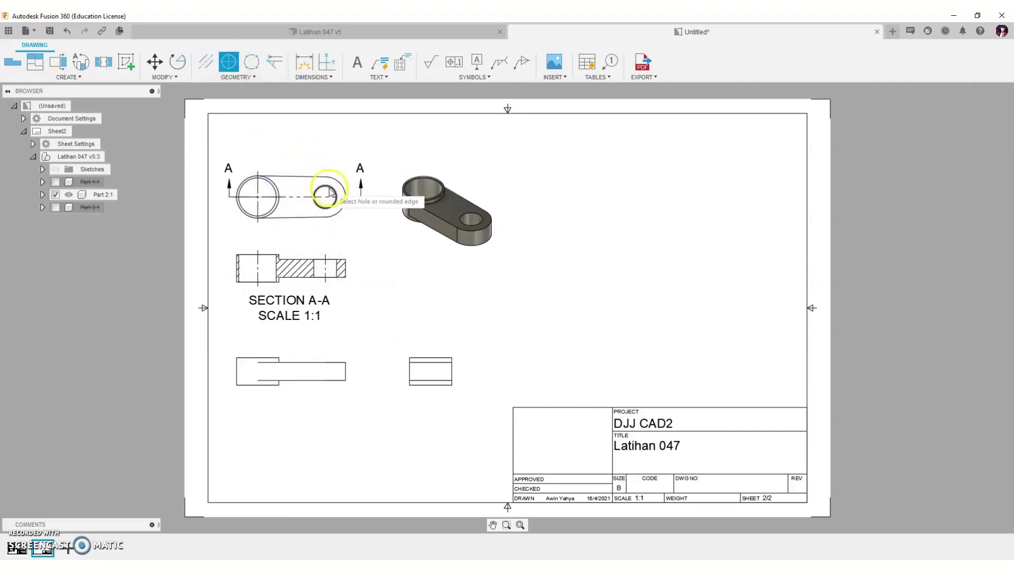
pyautogui.click(331, 186)
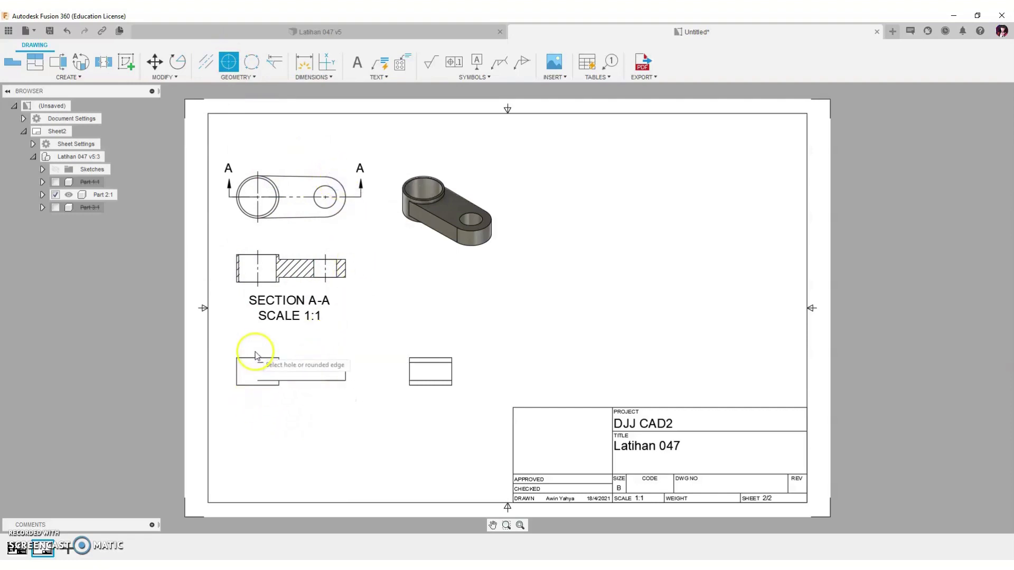
pyautogui.click(304, 62)
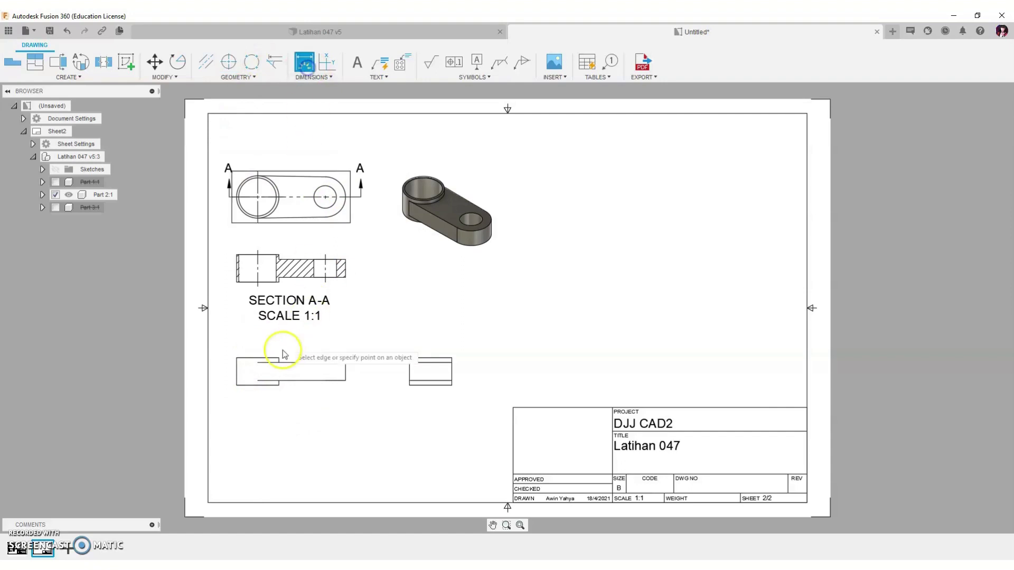
# Dimension the top view's circles and arc: Ø28.00, Ø25.00, R13.50 and Ø15.00.
pyautogui.click(278, 195)
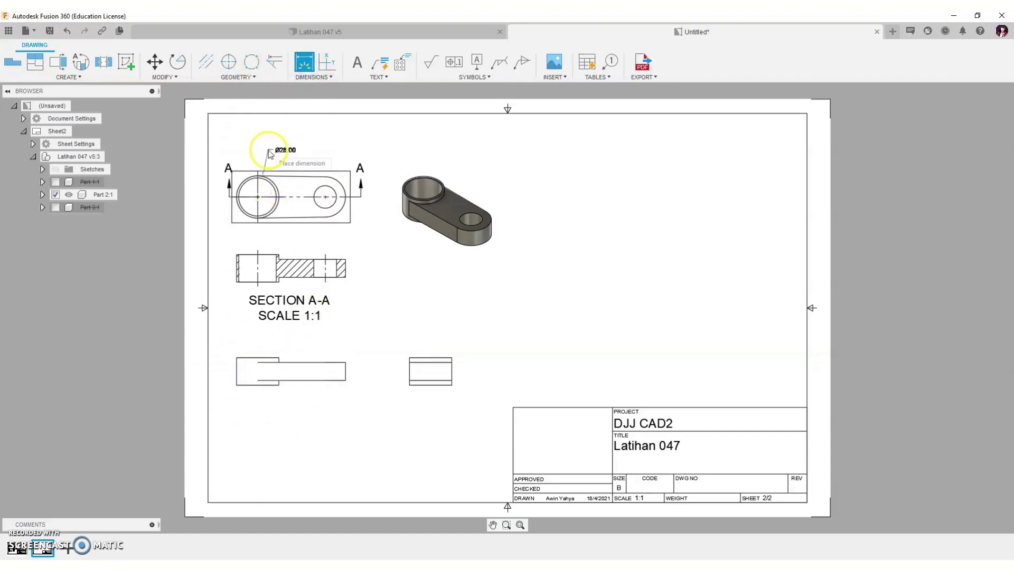
pyautogui.click(245, 150)
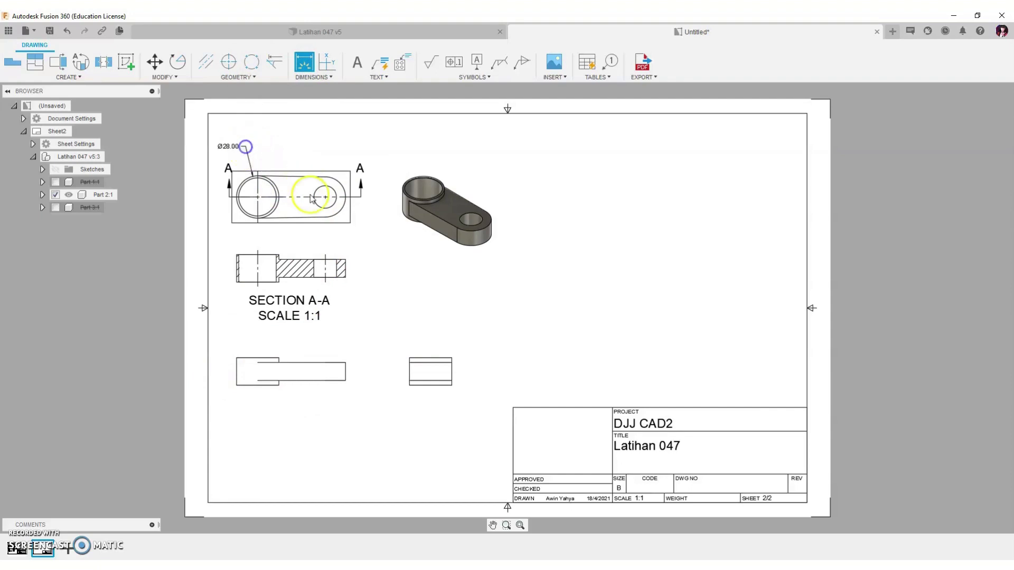
pyautogui.click(271, 213)
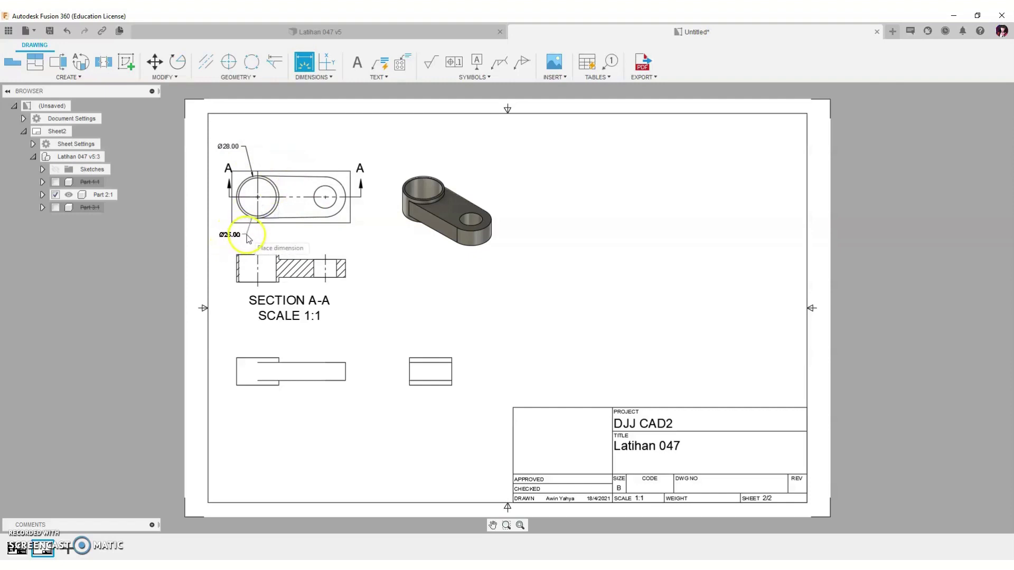
pyautogui.click(249, 239)
pyautogui.click(338, 210)
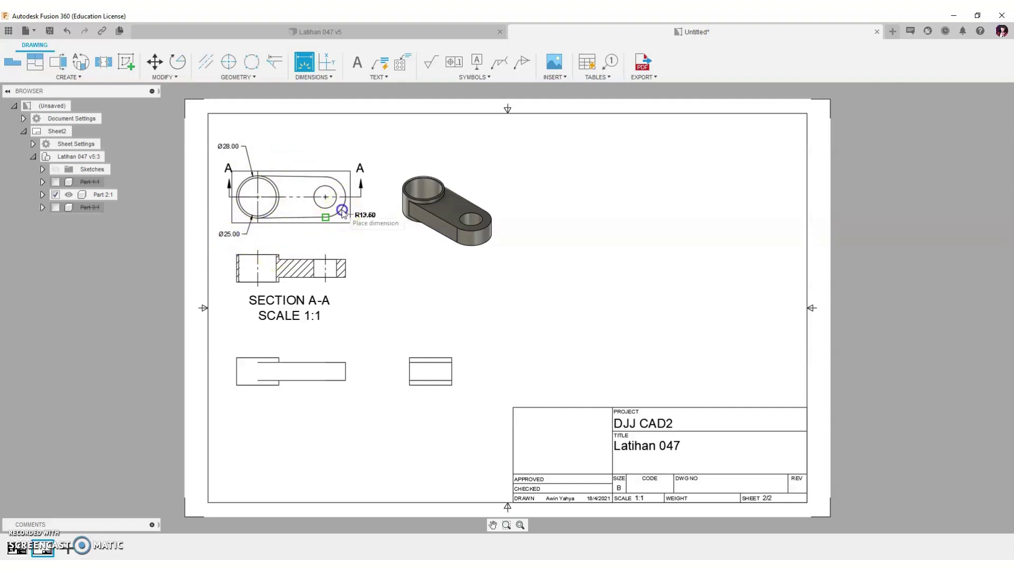
pyautogui.click(347, 233)
pyautogui.click(337, 193)
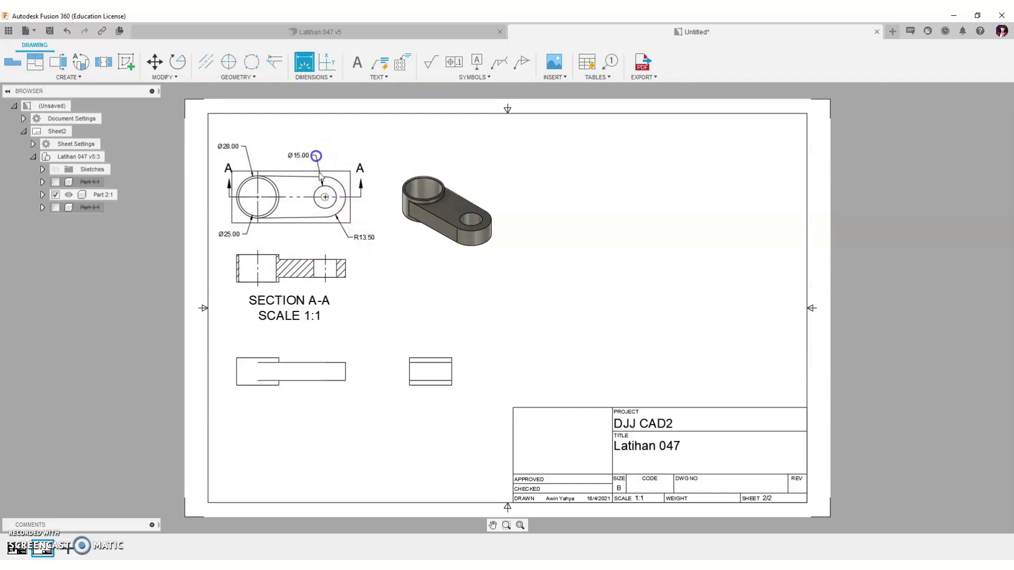
pyautogui.click(316, 156)
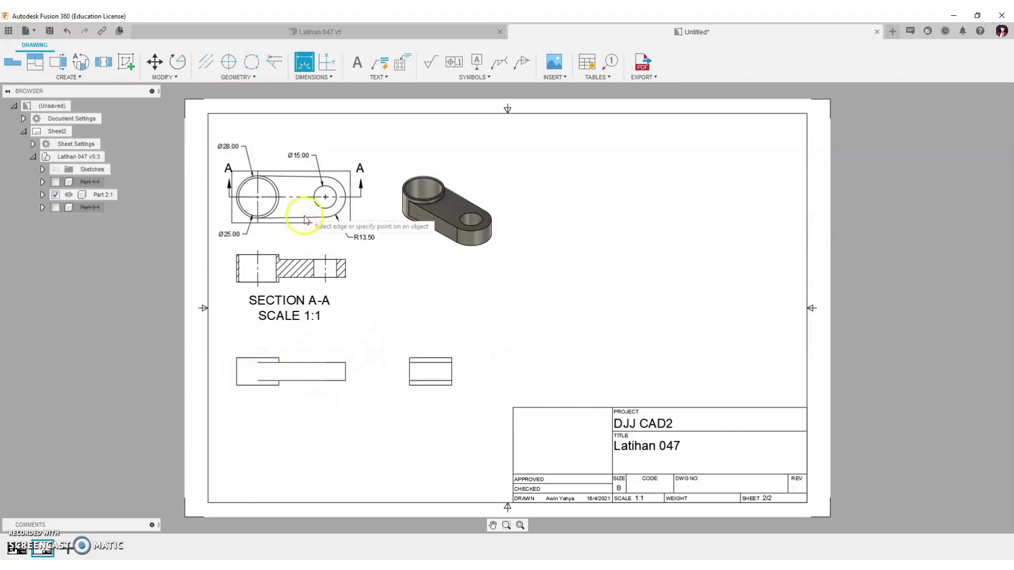
# Add the 45.00 centre-to-centre distance between the two circles below the top view.
pyautogui.click(325, 197)
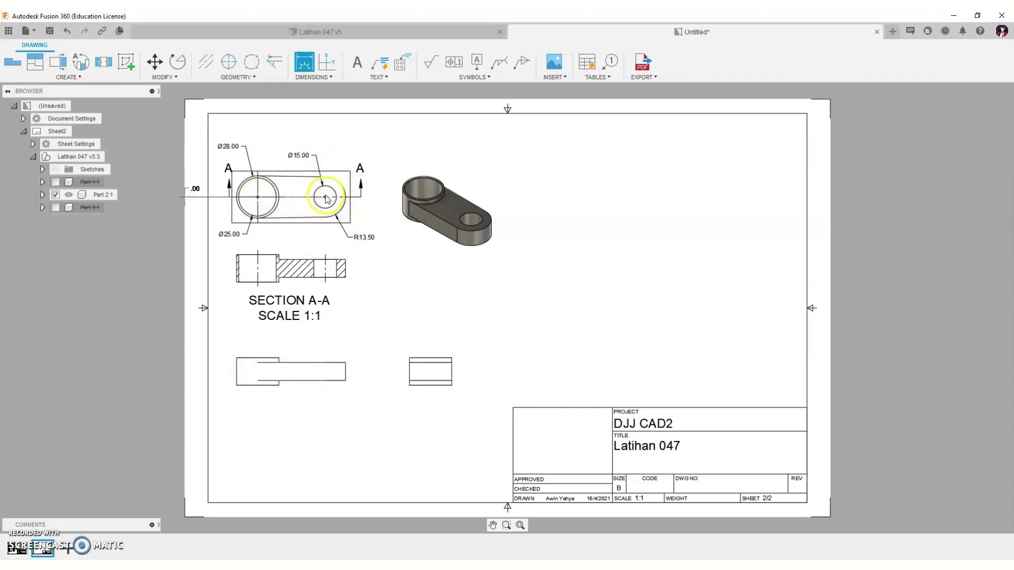
pyautogui.click(264, 191)
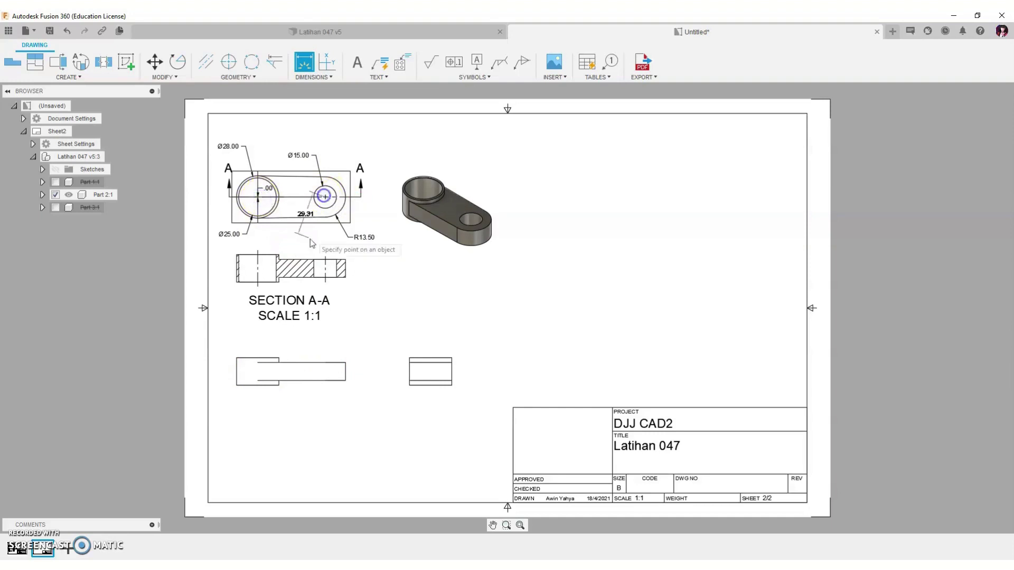
pyautogui.press('Escape')
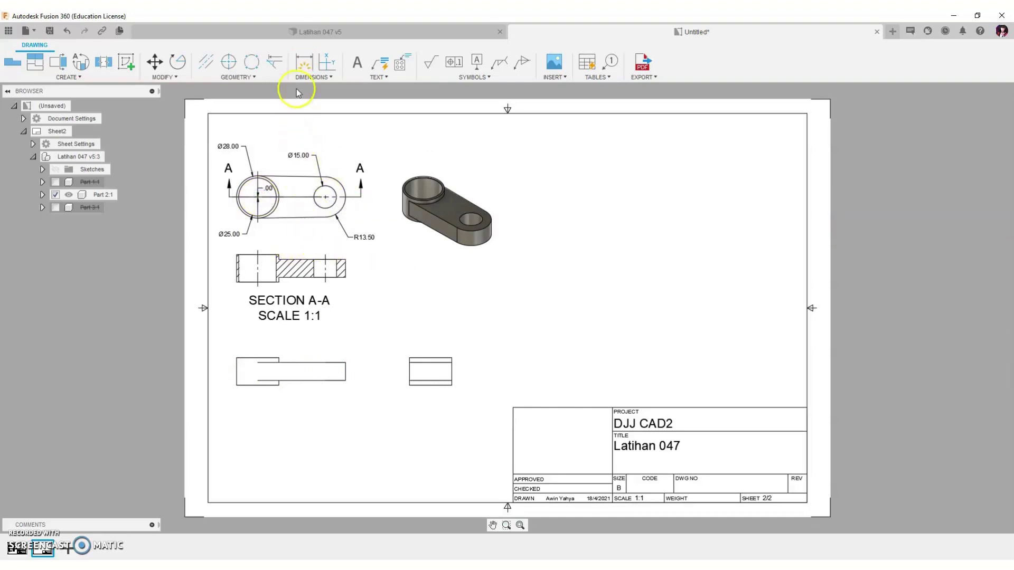
pyautogui.click(303, 61)
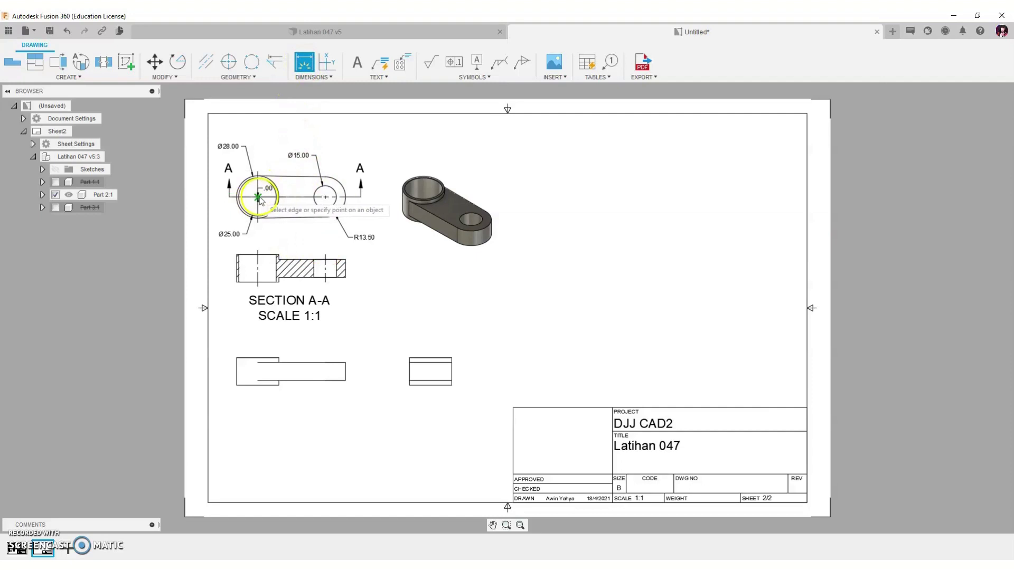
pyautogui.click(257, 198)
pyautogui.click(327, 199)
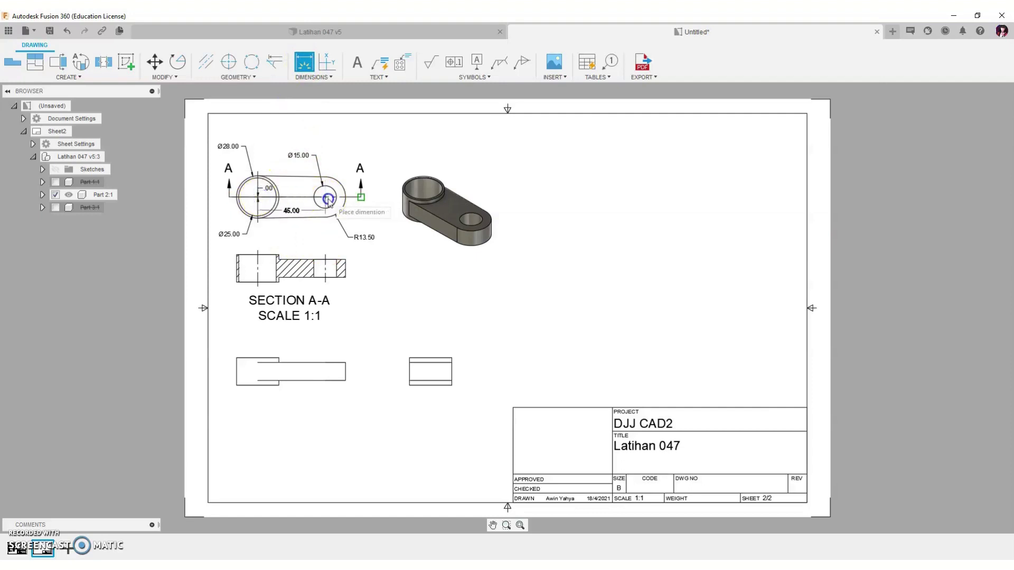
pyautogui.click(296, 238)
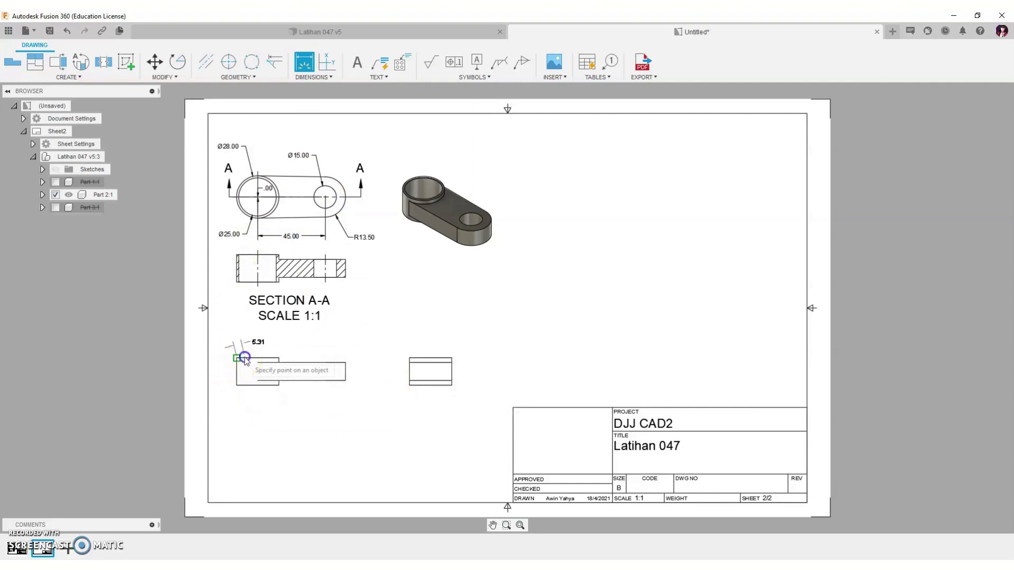
# Dimension the front view's 18.00 and 12.00 heights and tidy the 12.00 text position.
pyautogui.click(237, 385)
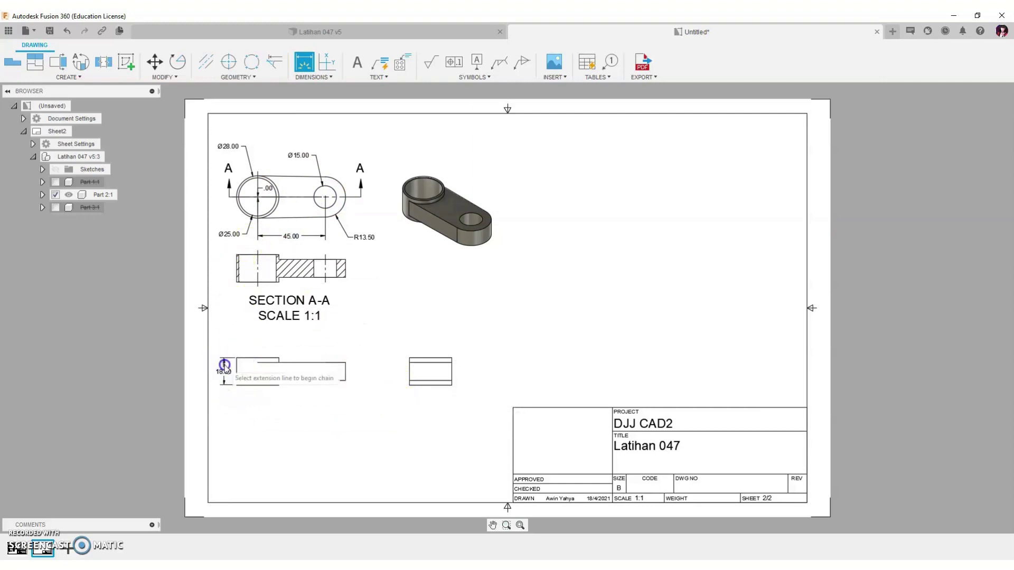
pyautogui.click(225, 365)
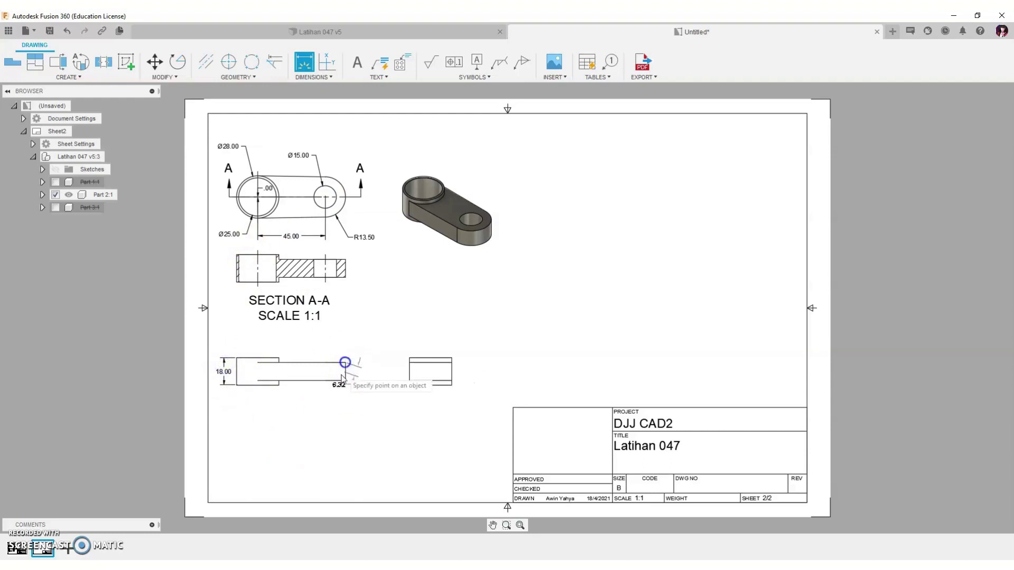
pyautogui.click(357, 378)
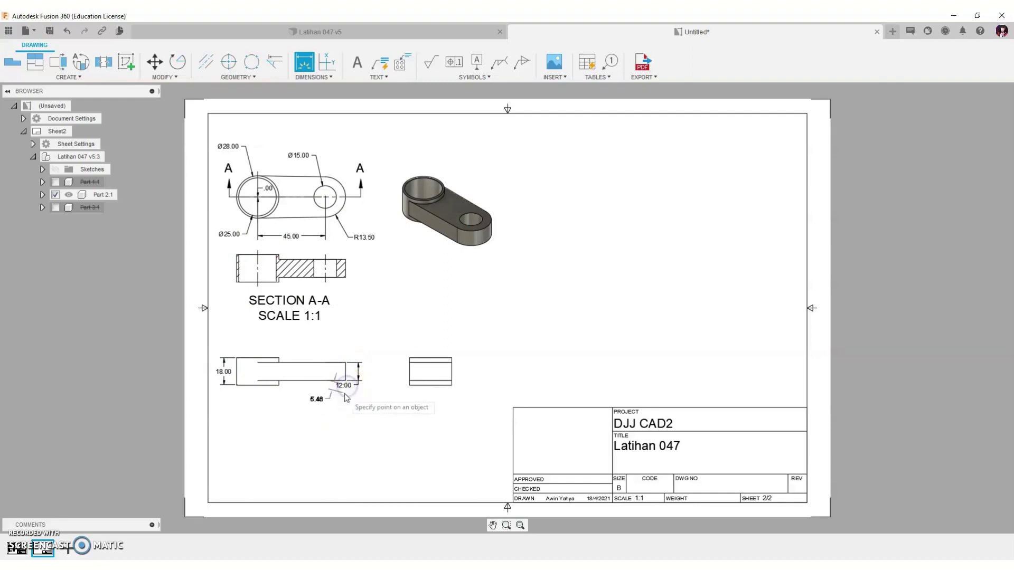
pyautogui.press('Escape')
pyautogui.click(347, 387)
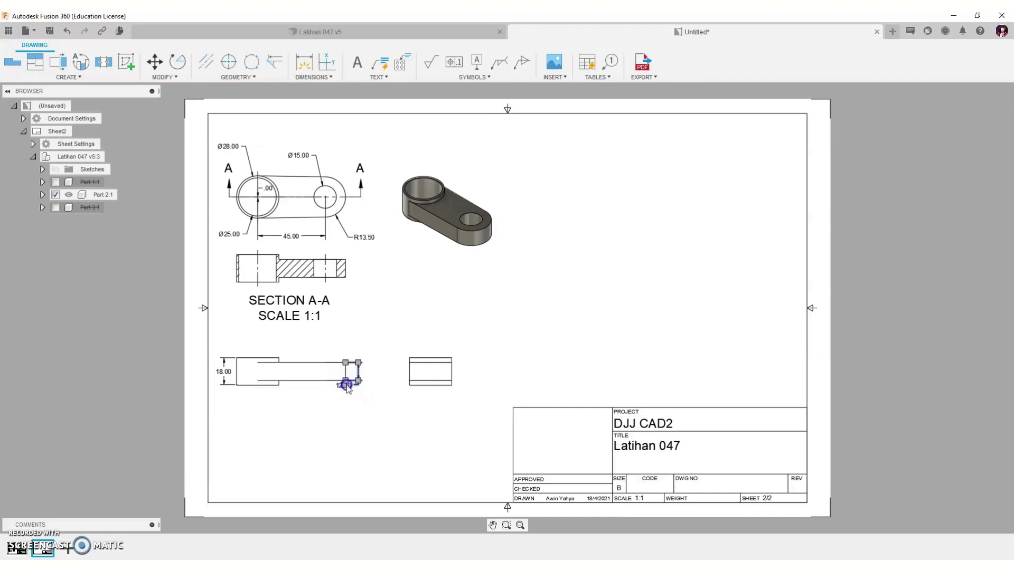
pyautogui.click(346, 385)
pyautogui.click(359, 373)
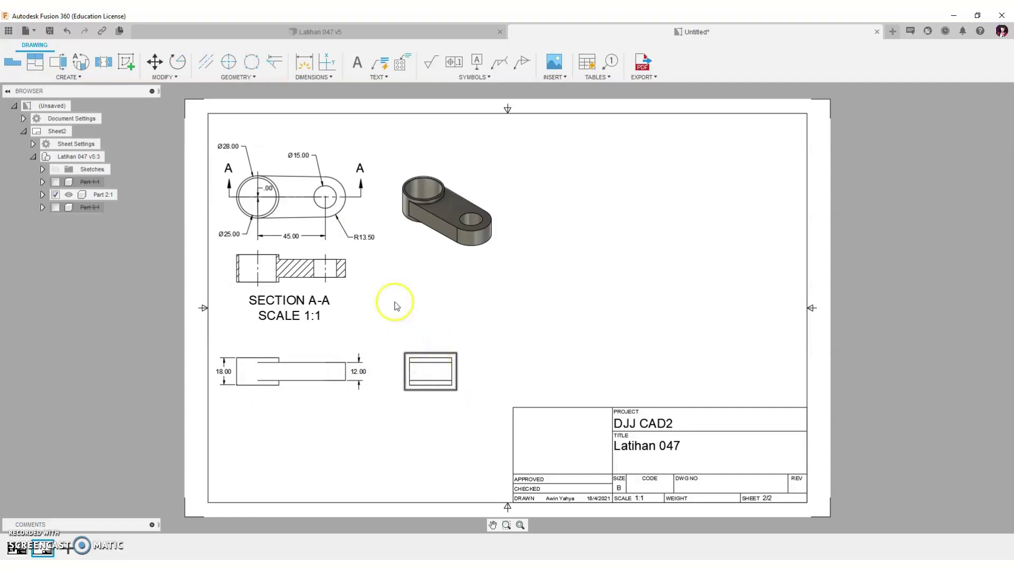
# Add a 28.00 linear width dimension above the side view.
pyautogui.click(304, 63)
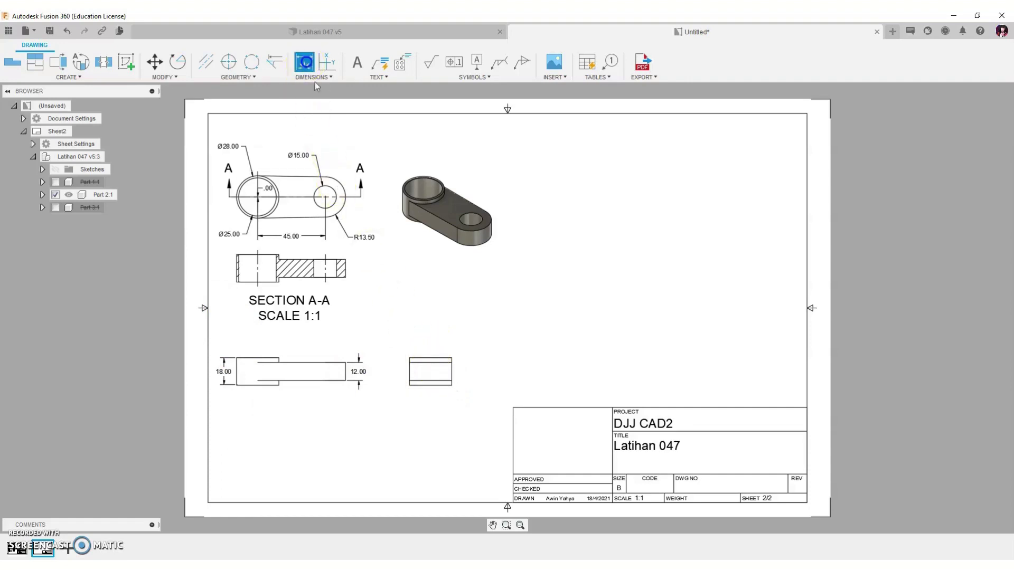
pyautogui.click(409, 363)
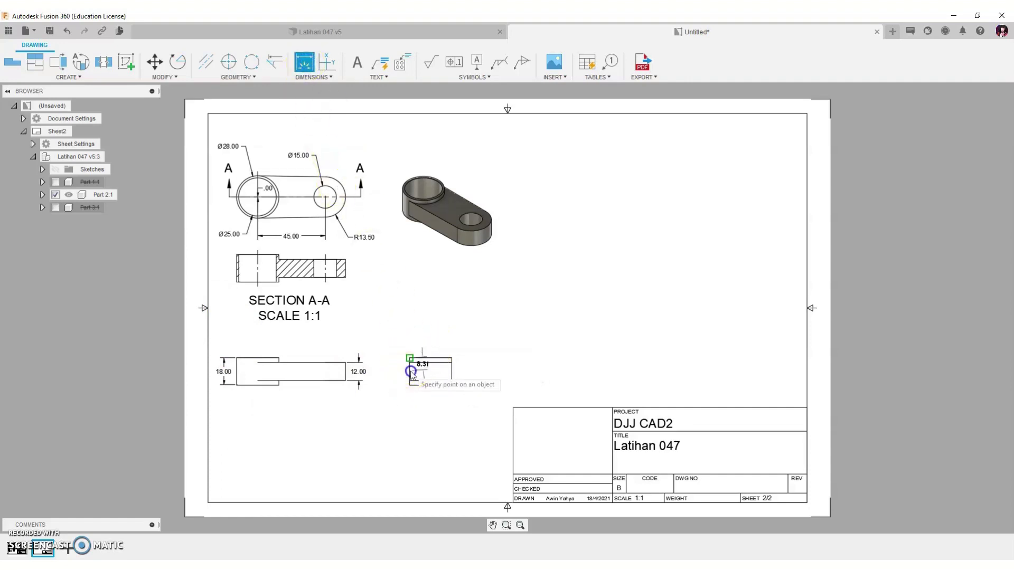
pyautogui.click(451, 358)
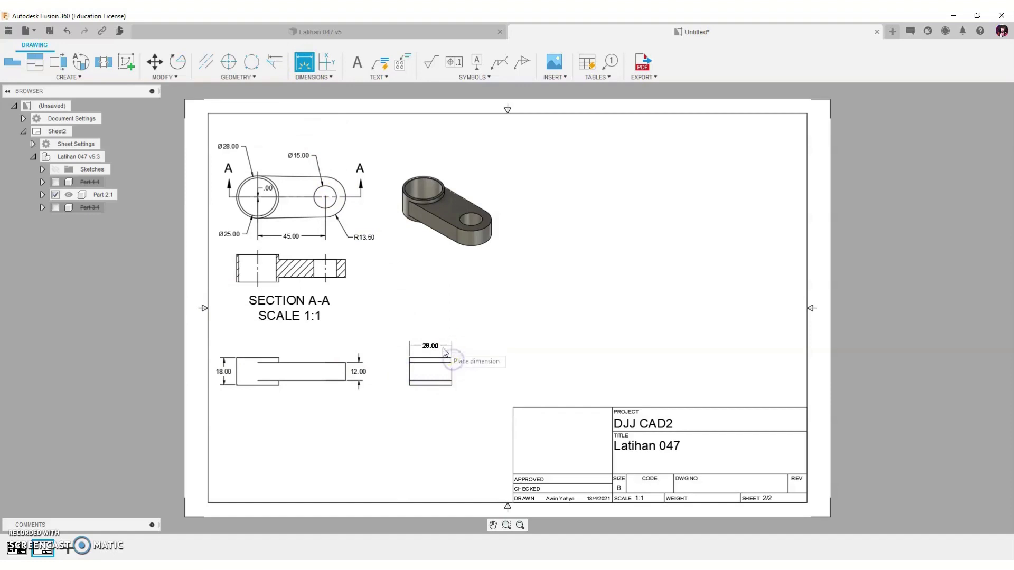
pyautogui.click(453, 372)
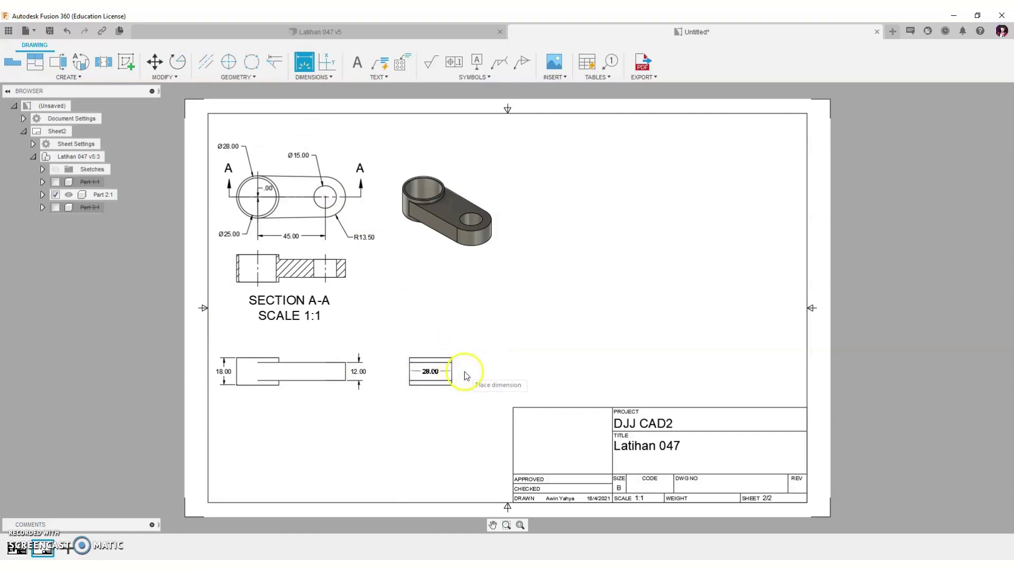
pyautogui.click(441, 351)
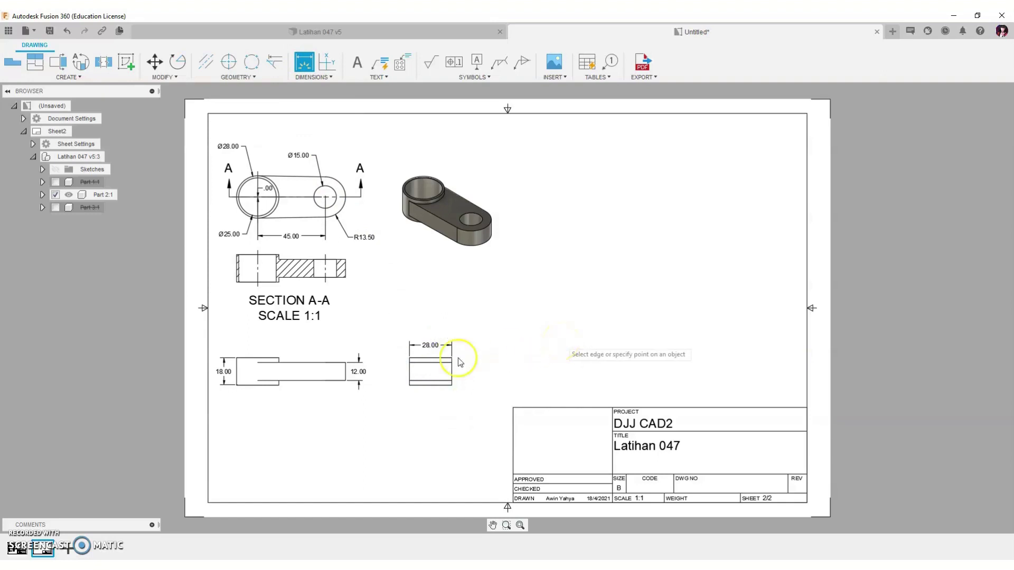
pyautogui.press('Escape')
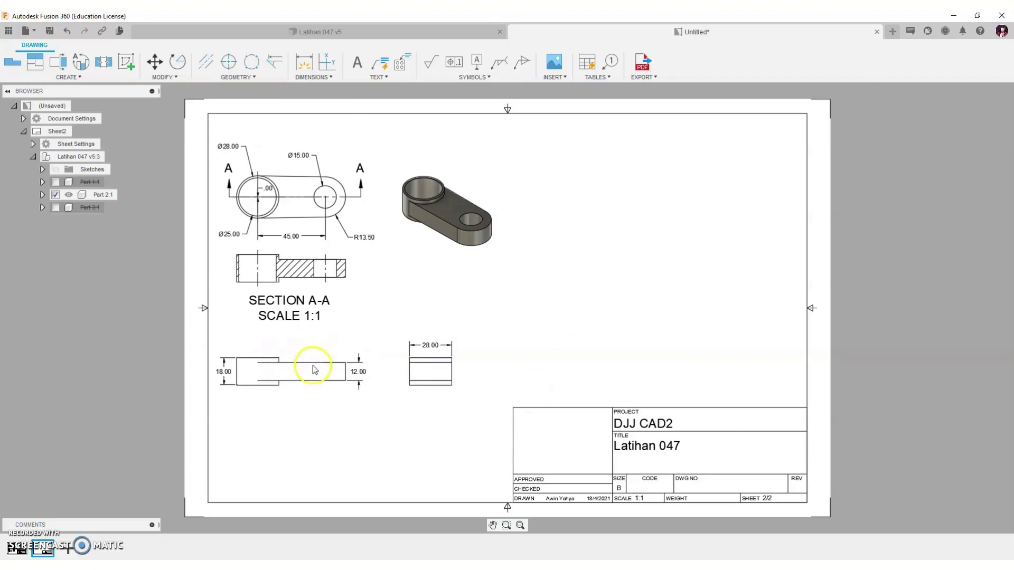
# Set the front view's style to Visible and Hidden Edges so hidden lines appear dashed.
pyautogui.doubleClick(314, 369)
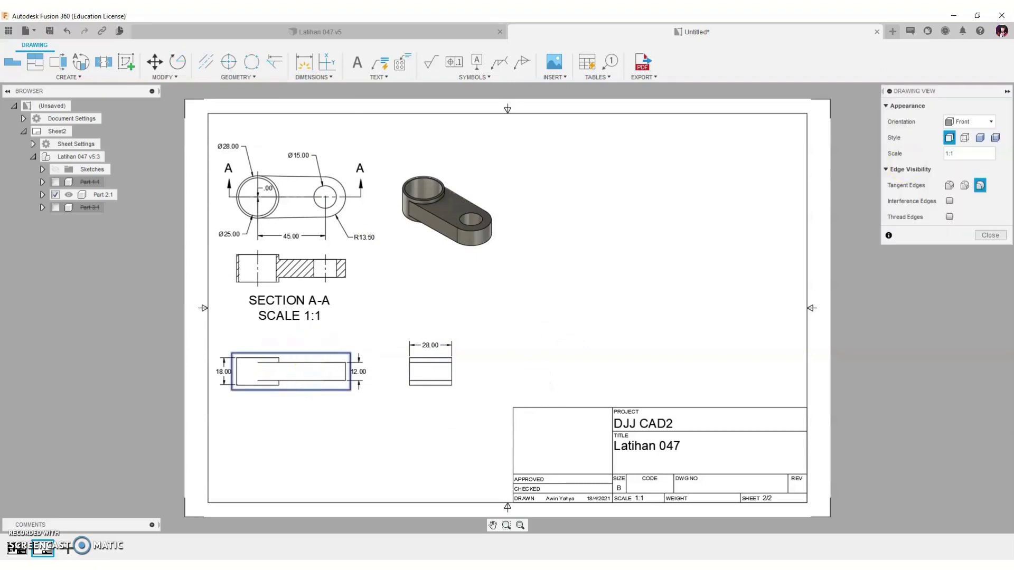
pyautogui.click(964, 138)
pyautogui.click(989, 236)
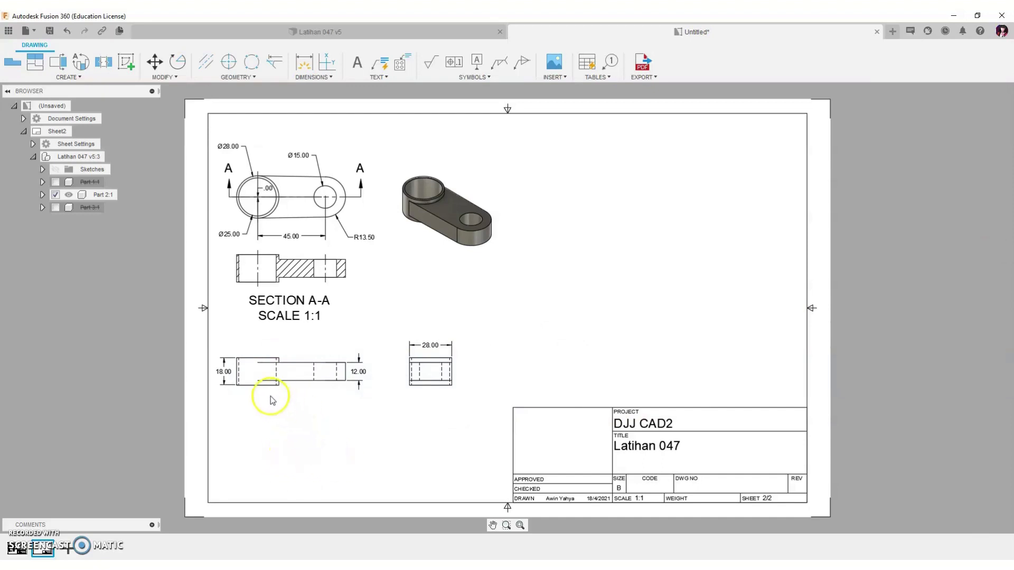
pyautogui.click(357, 62)
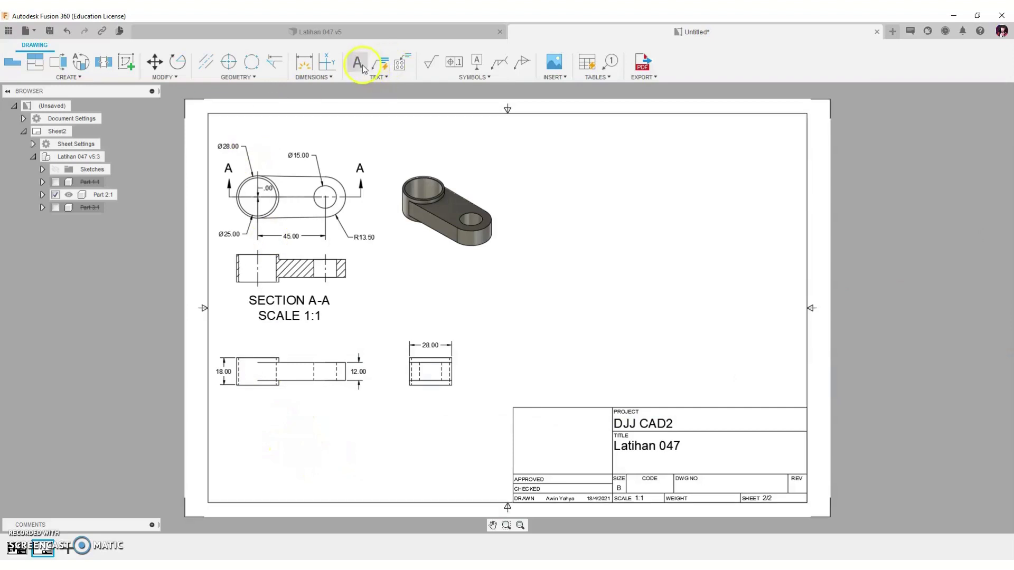
# Add a centred PART 2 note with height 0.2 and place it beneath the isometric view.
pyautogui.click(262, 414)
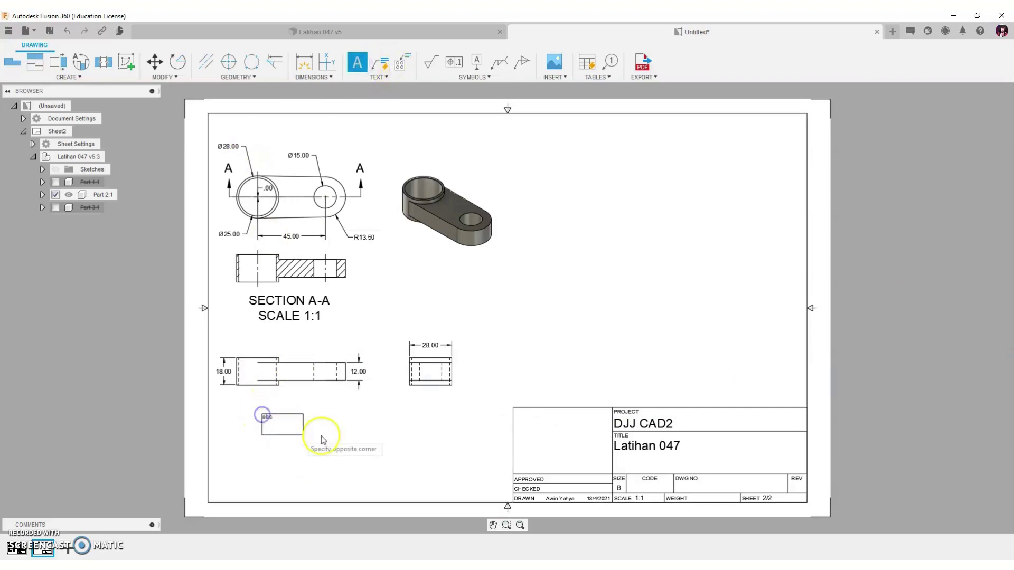
pyautogui.click(358, 439)
pyautogui.write('PART 2')
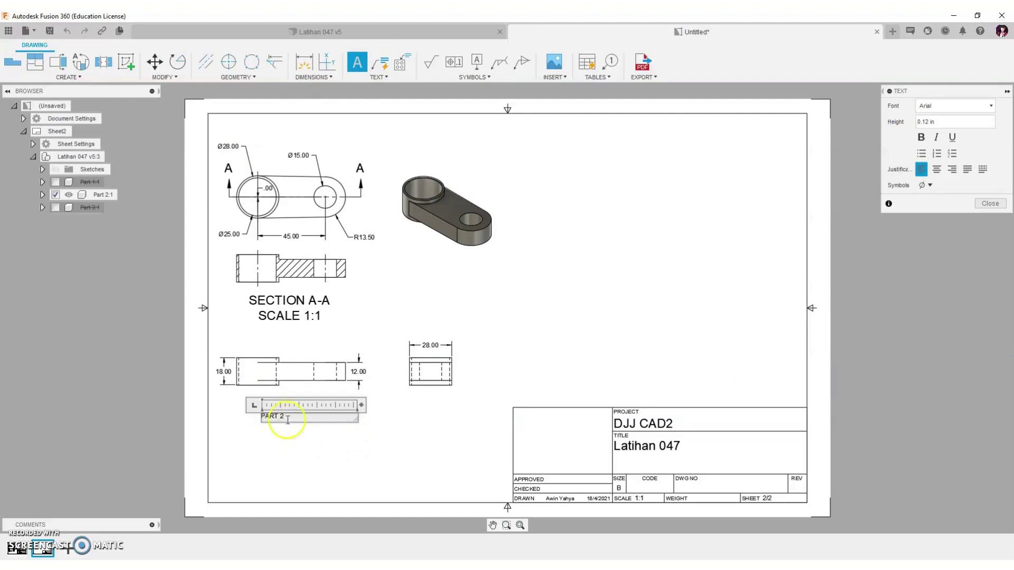
pyautogui.click(940, 172)
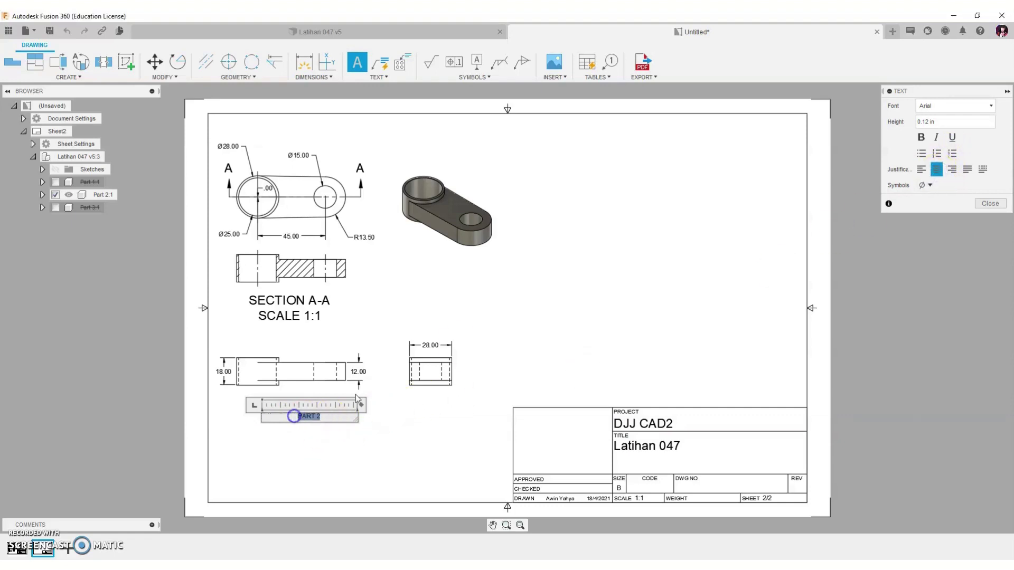
pyautogui.doubleClick(943, 121)
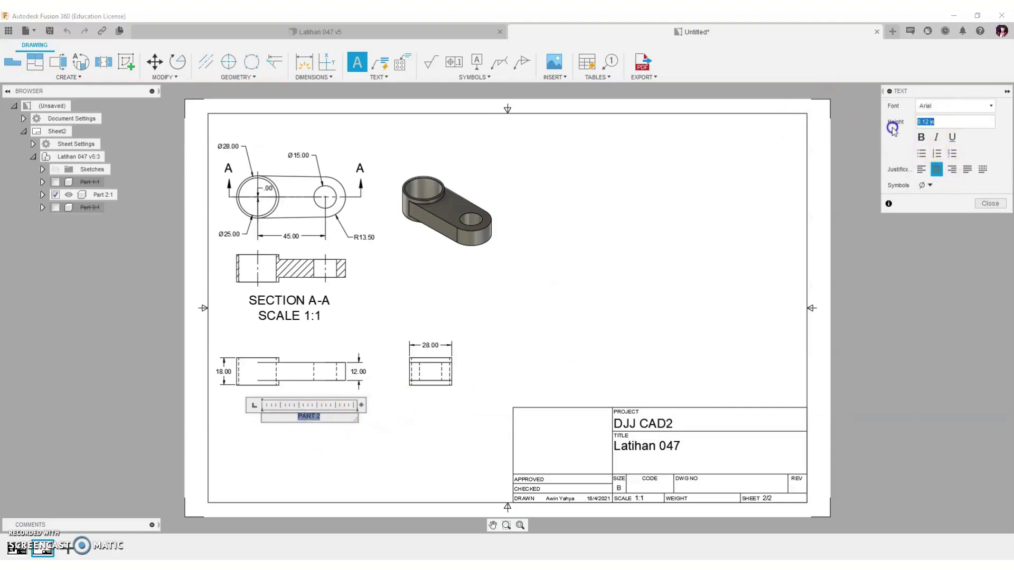
pyautogui.write('0.2')
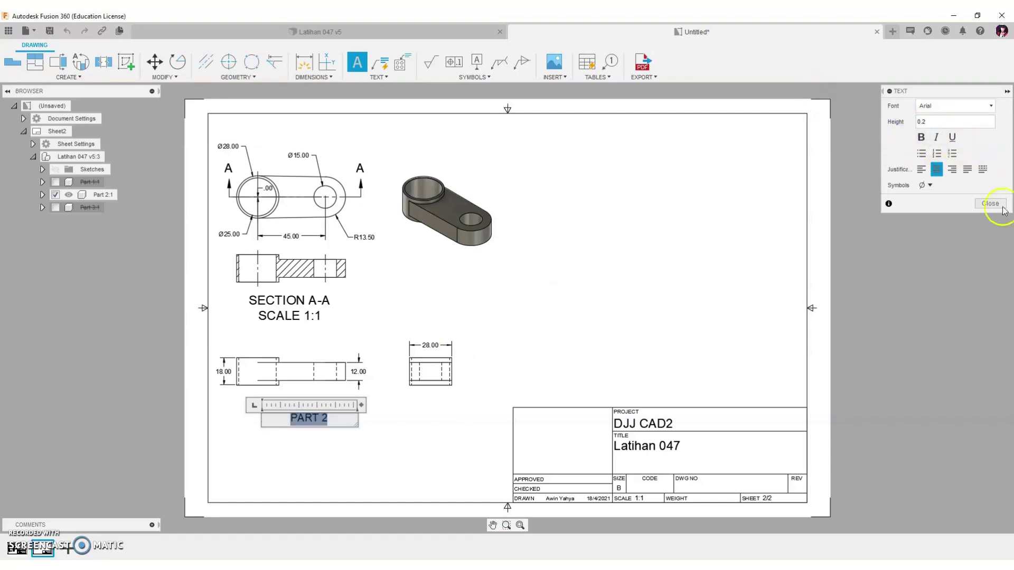
pyautogui.click(988, 204)
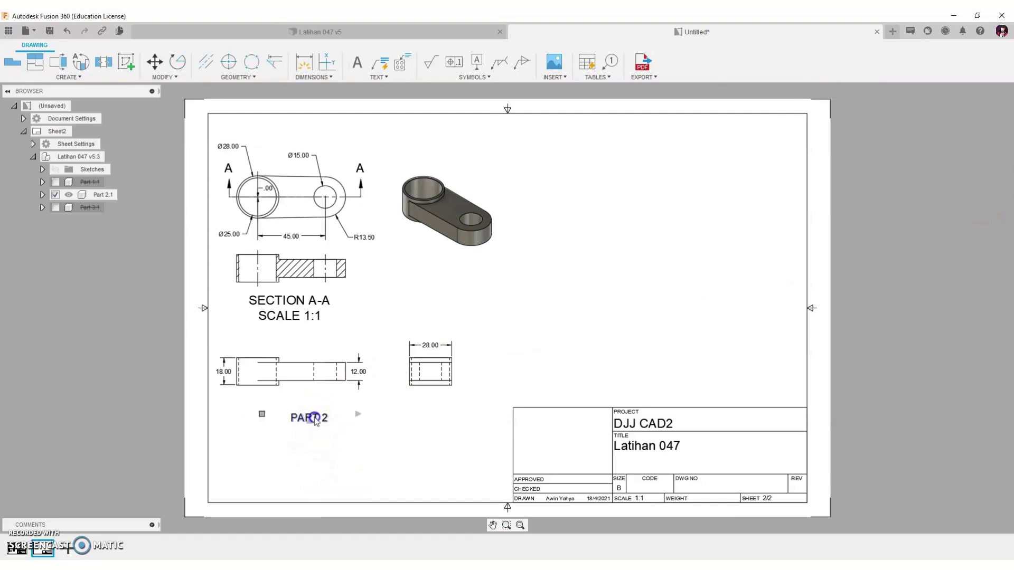
pyautogui.moveTo(314, 420); pyautogui.dragTo(448, 266)
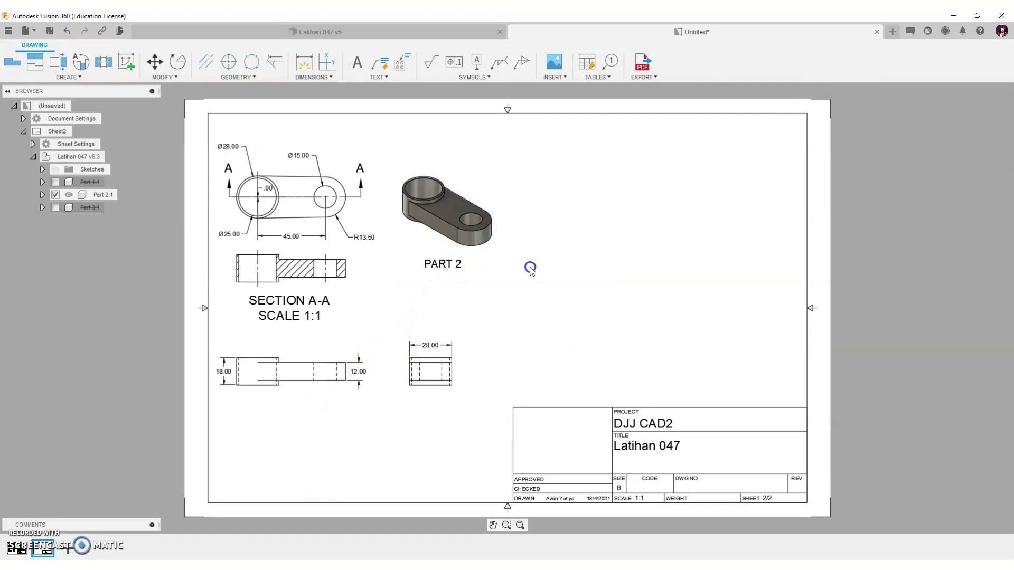
pyautogui.moveTo(443, 264); pyautogui.dragTo(448, 267)
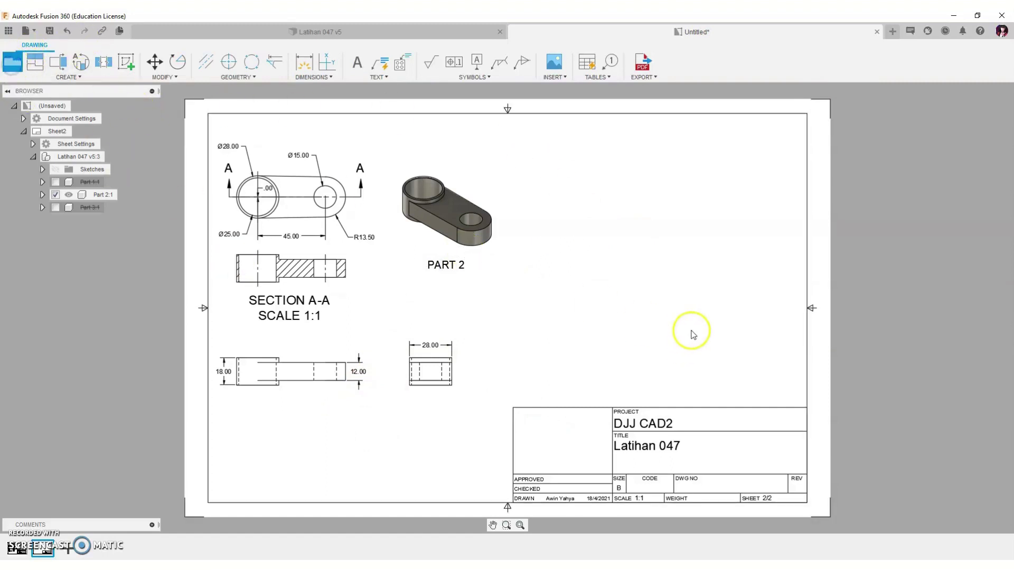
# Place a 1:1 base view on the right and hide Part 1 and Part 2, leaving Part 3.
pyautogui.click(657, 281)
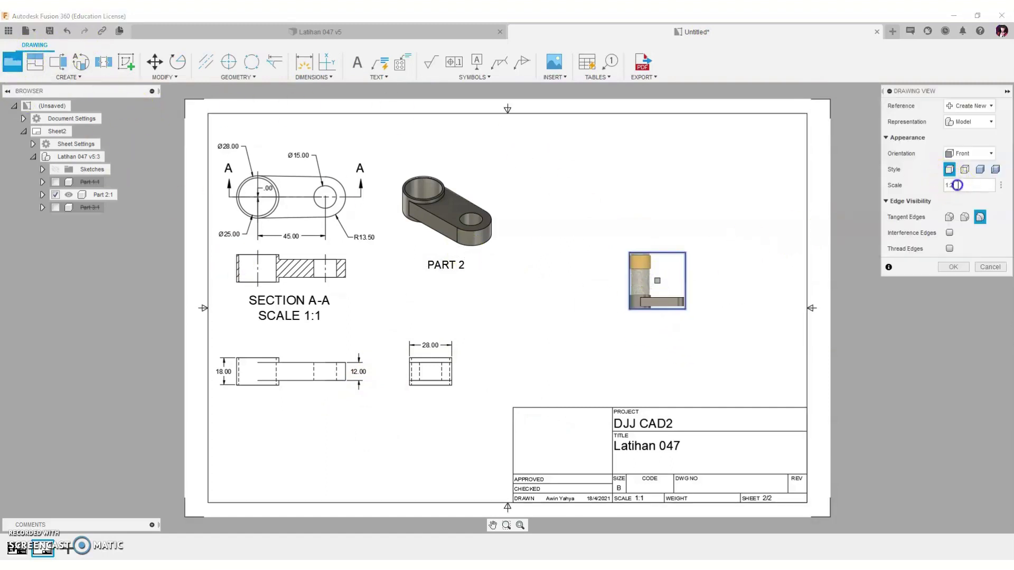
pyautogui.press('Return')
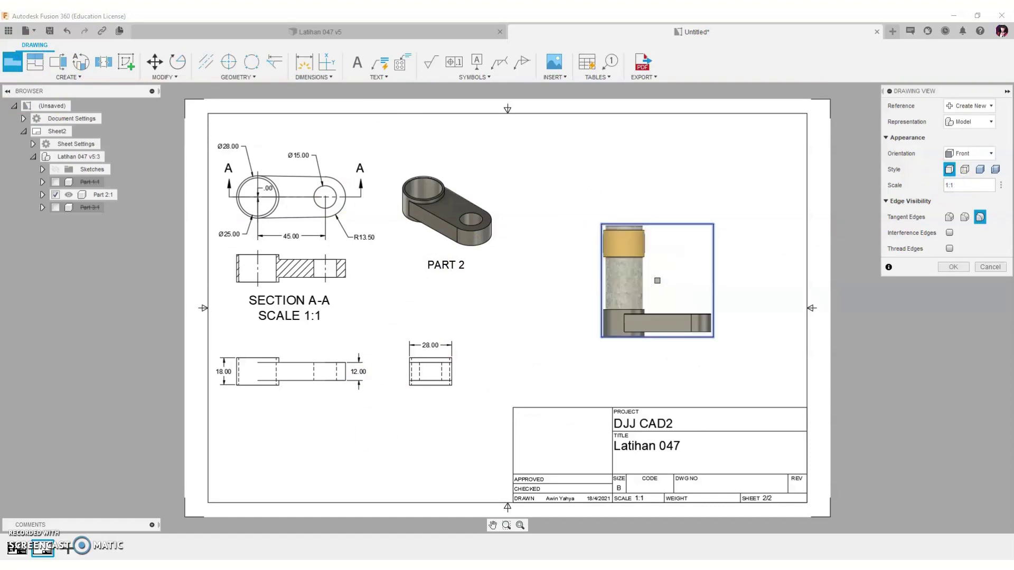
pyautogui.click(950, 268)
pyautogui.click(56, 246)
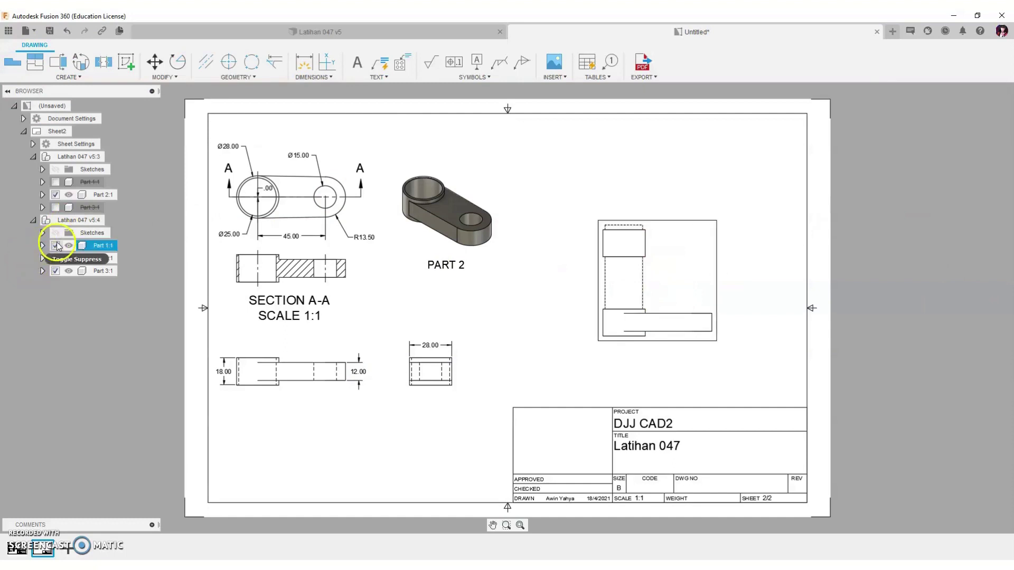
pyautogui.click(55, 258)
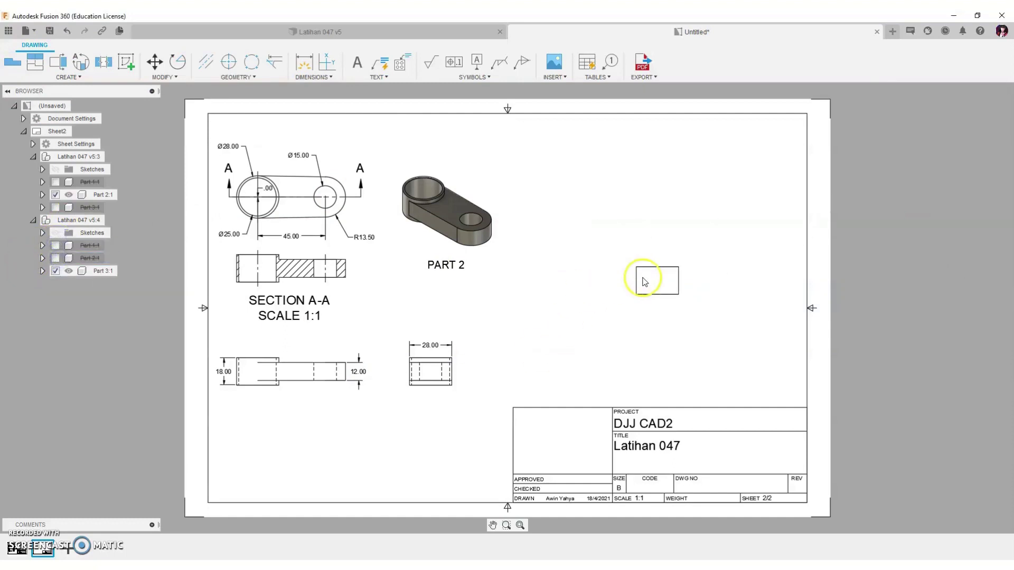
pyautogui.click(10, 65)
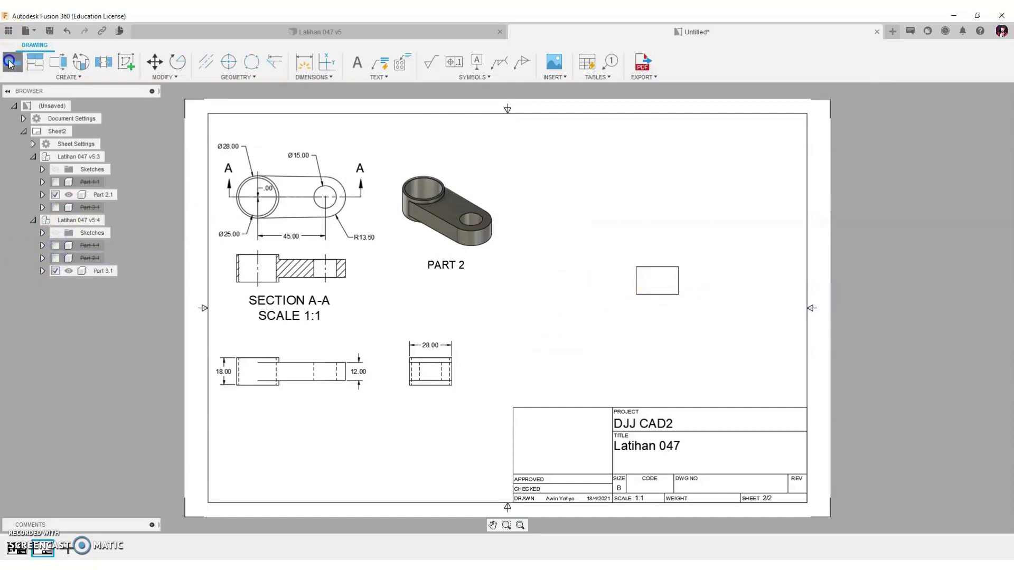
# Project top, isometric and side views from the Part 3 front view.
pyautogui.click(29, 63)
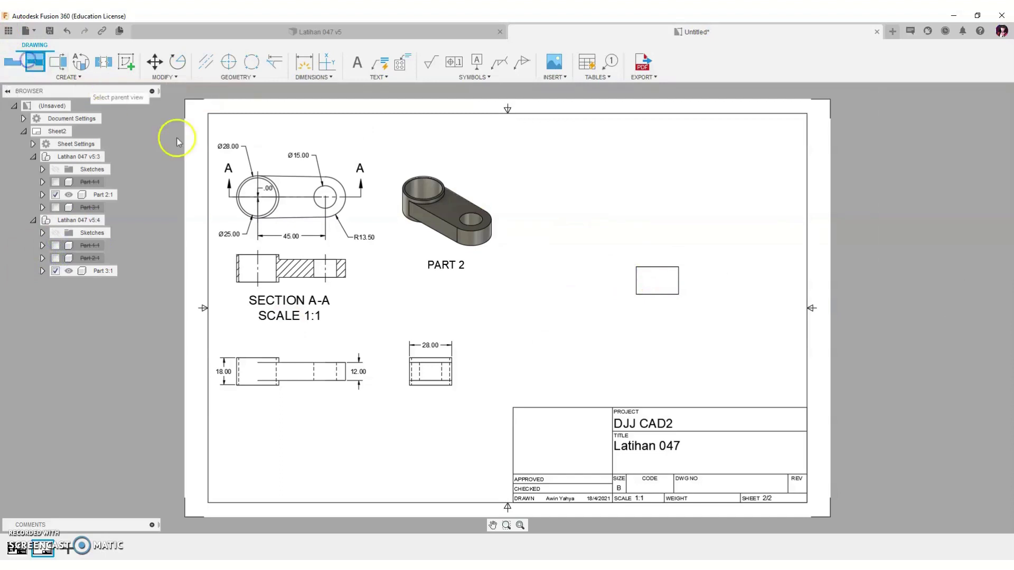
pyautogui.click(657, 283)
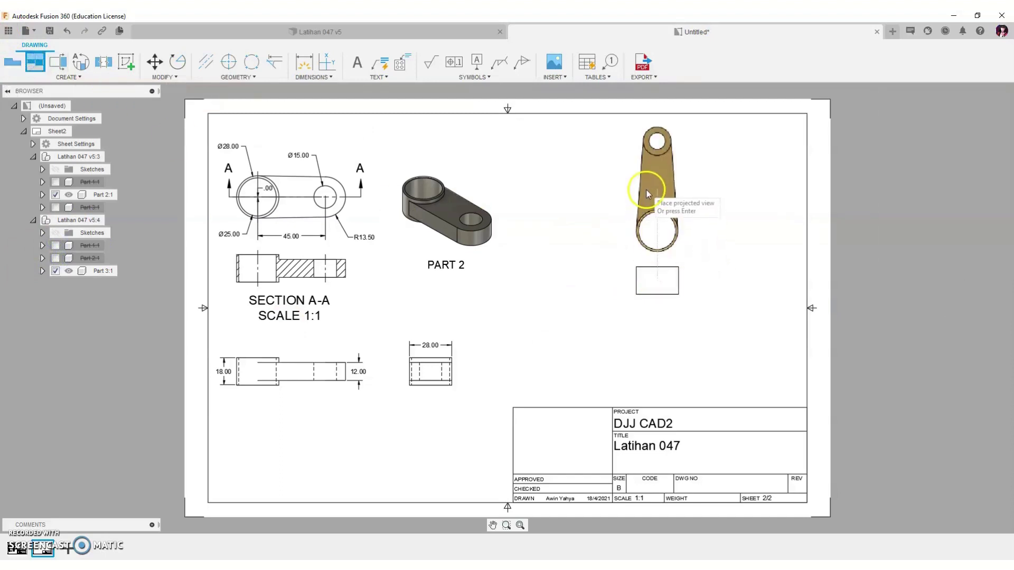
pyautogui.click(656, 182)
pyautogui.click(755, 202)
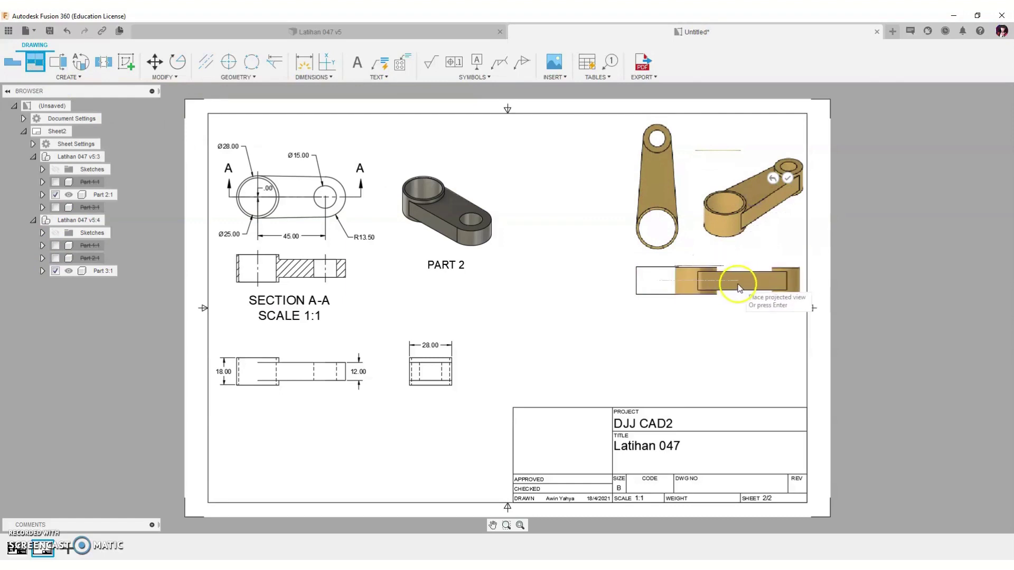
pyautogui.click(745, 285)
pyautogui.rightClick(742, 281)
pyautogui.click(776, 282)
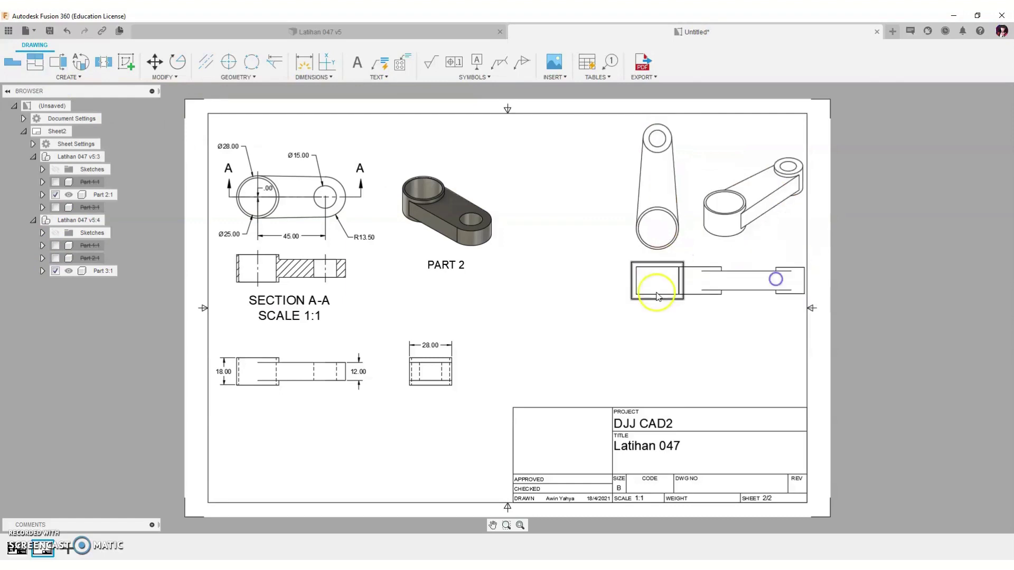
# Rearrange the four Part 3 views closer together and bring up the isometric view's display settings.
pyautogui.click(572, 360)
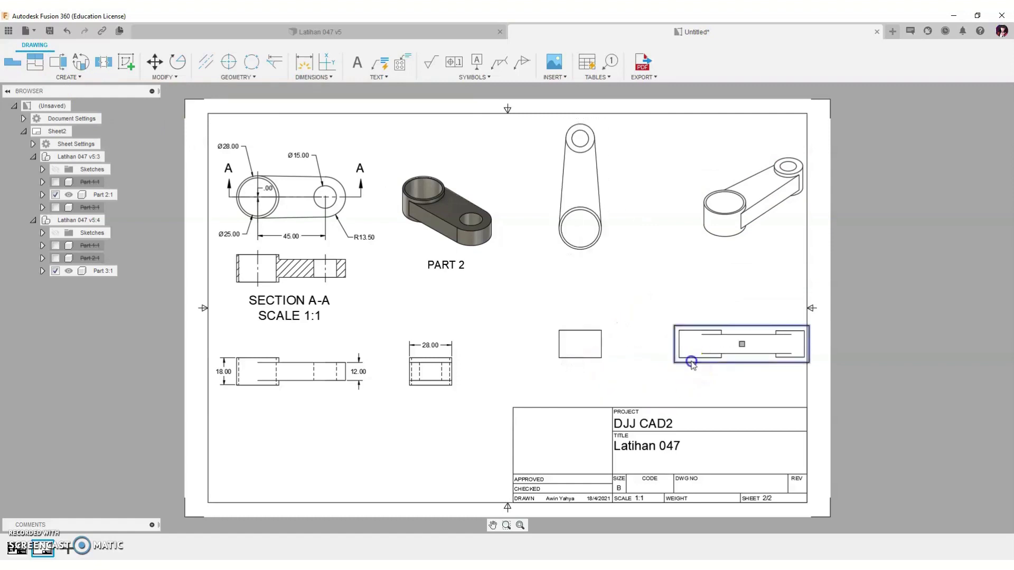
pyautogui.moveTo(686, 359); pyautogui.dragTo(658, 358)
pyautogui.moveTo(713, 242); pyautogui.dragTo(670, 267)
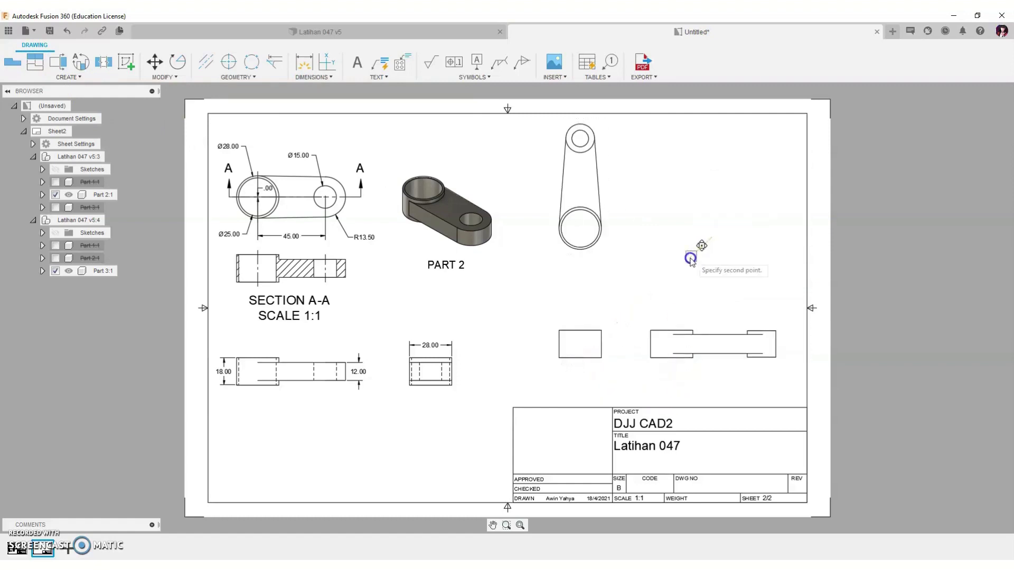
pyautogui.moveTo(574, 257); pyautogui.dragTo(577, 279)
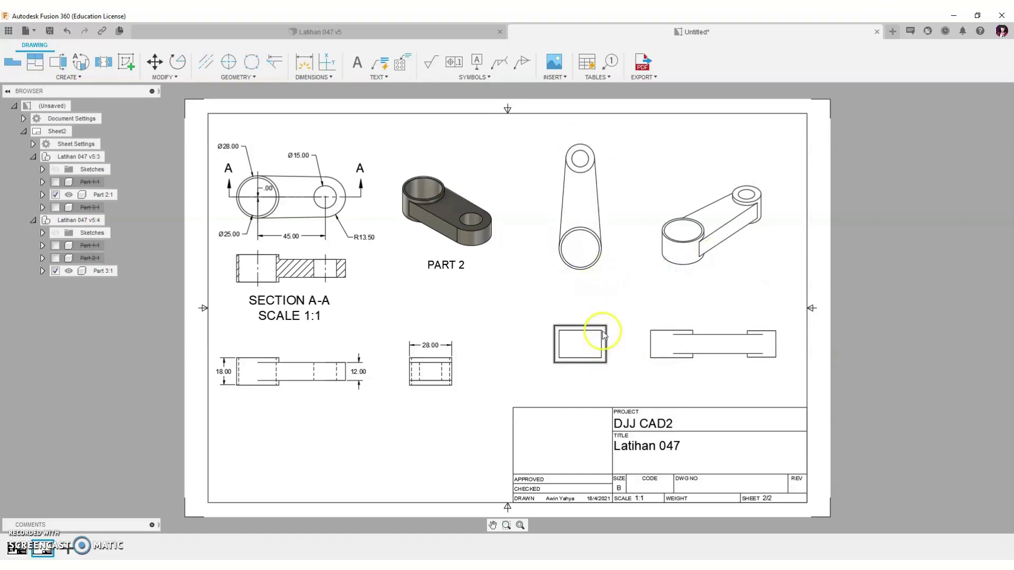
pyautogui.moveTo(605, 331); pyautogui.dragTo(615, 334)
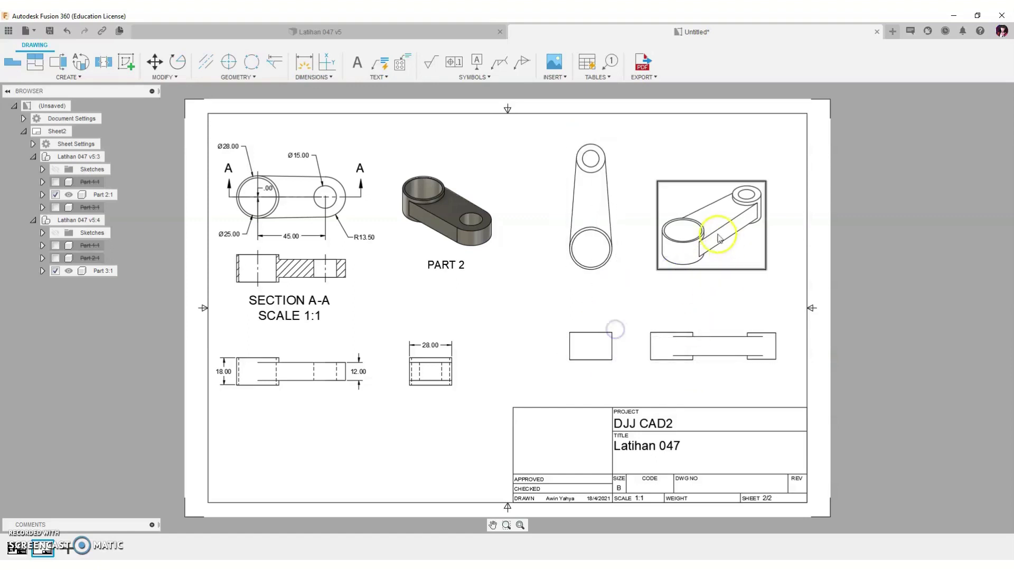
pyautogui.moveTo(708, 247); pyautogui.dragTo(704, 225)
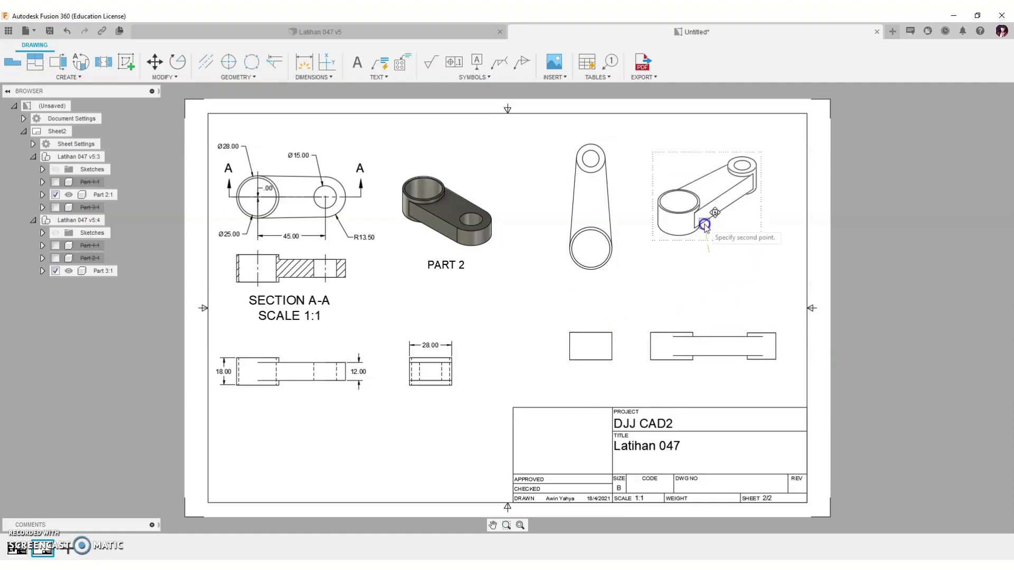
pyautogui.click(708, 302)
pyautogui.doubleClick(706, 222)
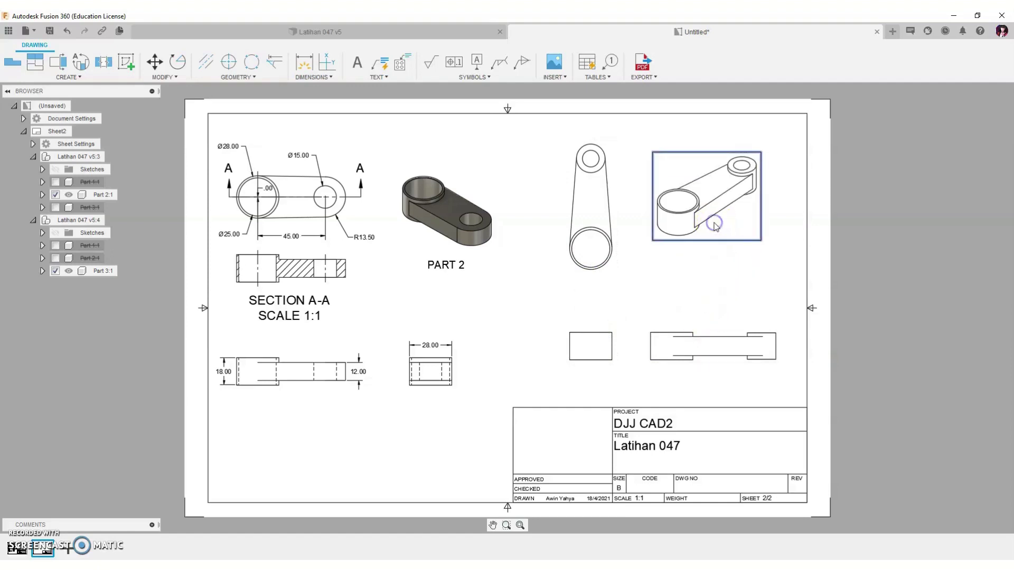
# Shade the Part 3 isometric view and show hidden edges in the lower views.
pyautogui.click(995, 238)
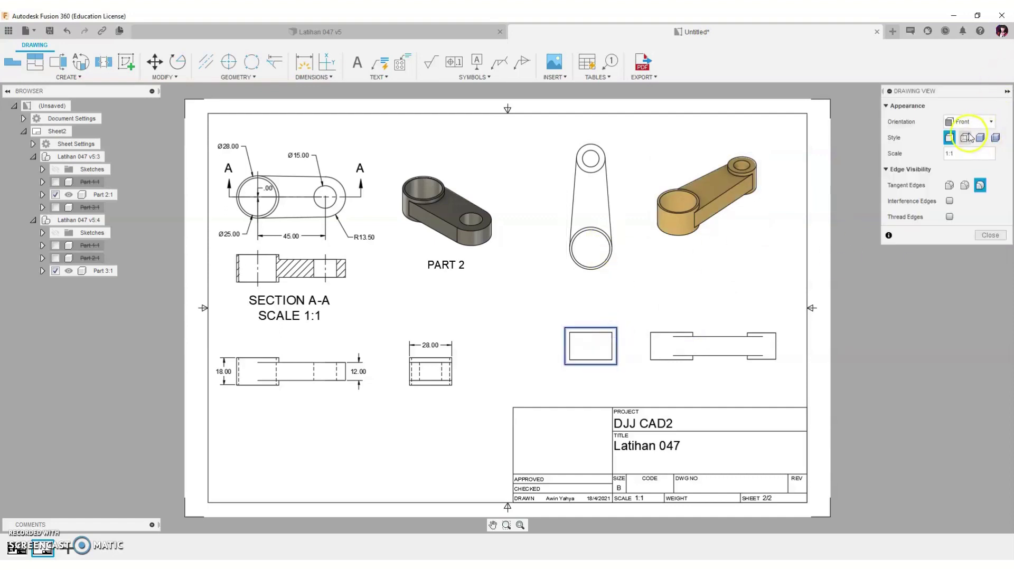
pyautogui.click(965, 137)
pyautogui.click(990, 236)
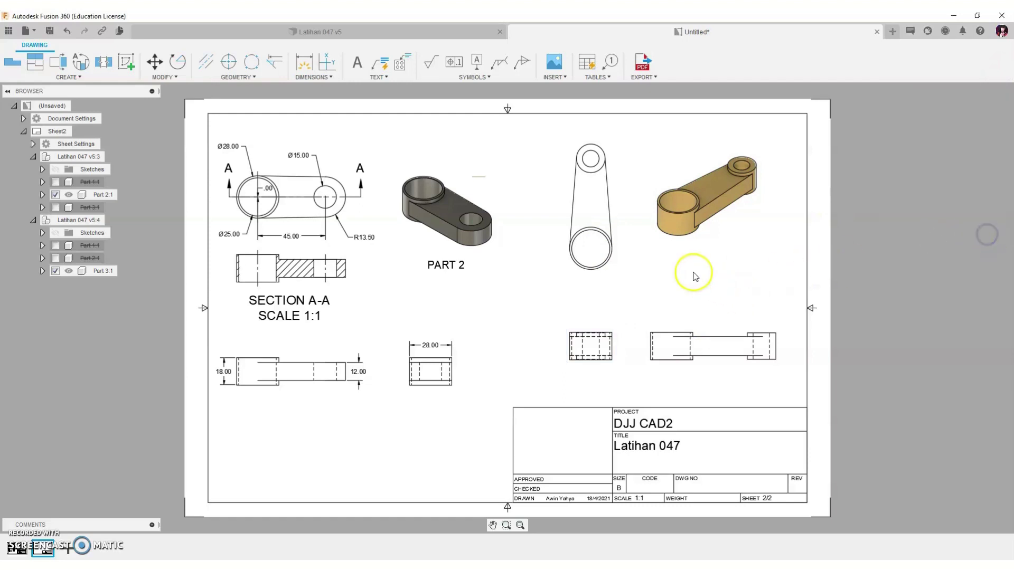
# Add centre marks to the upper and lower holes of Part 3's top view.
pyautogui.click(229, 62)
pyautogui.click(594, 243)
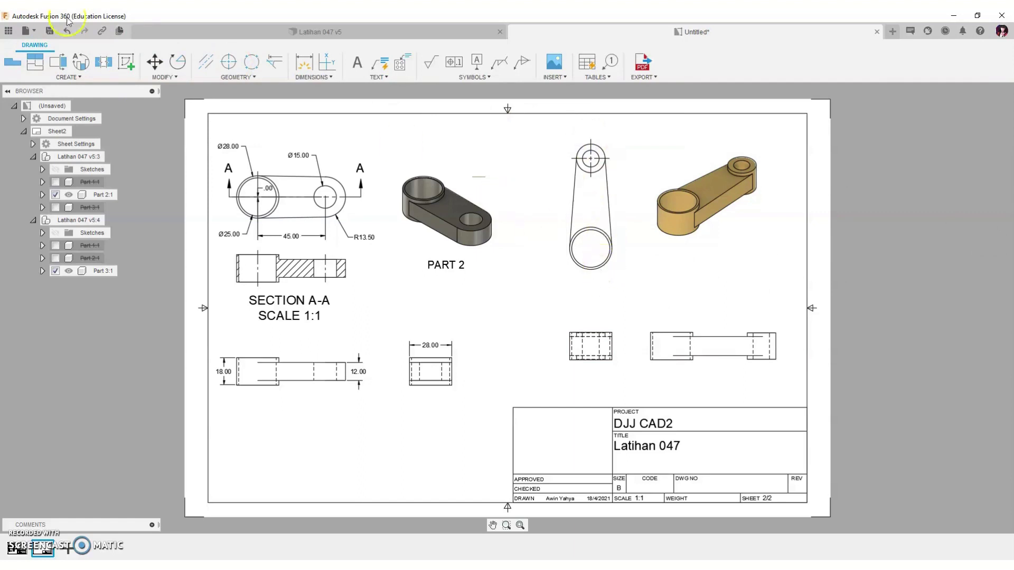
pyautogui.click(229, 62)
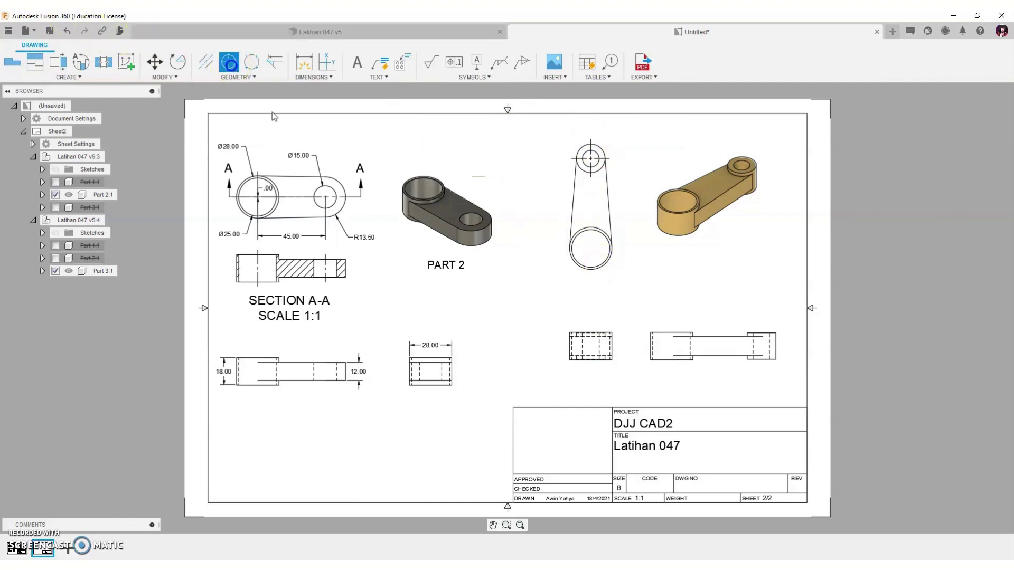
pyautogui.click(589, 278)
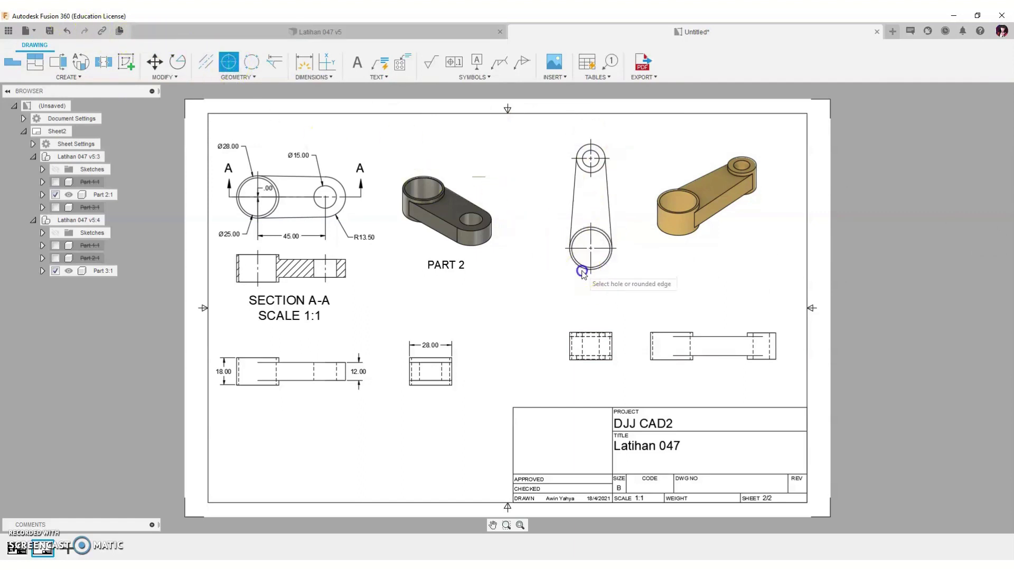
pyautogui.click(697, 350)
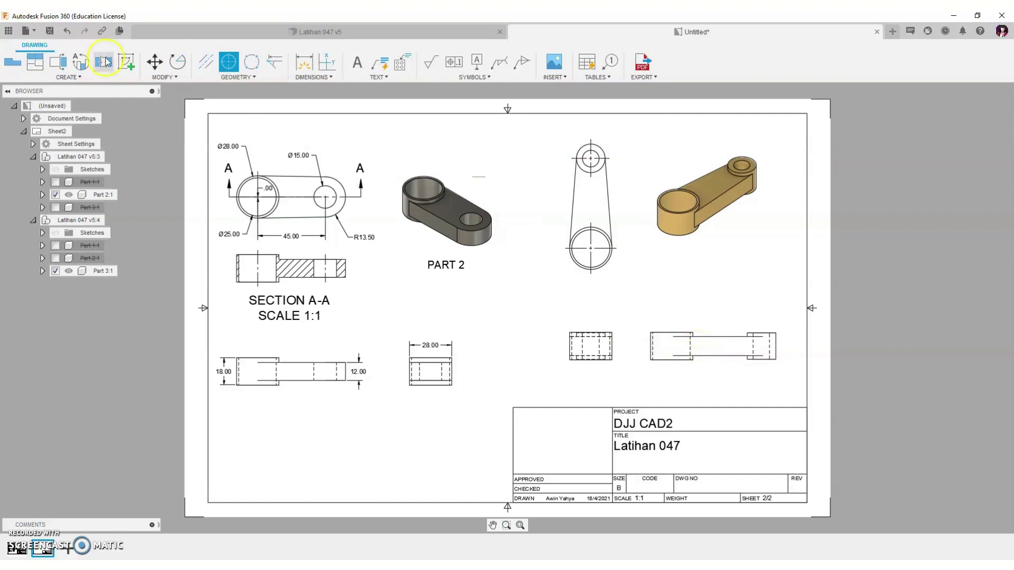
# Dimension the 60.00 spacing between Part 3's two hole centres.
pyautogui.click(315, 67)
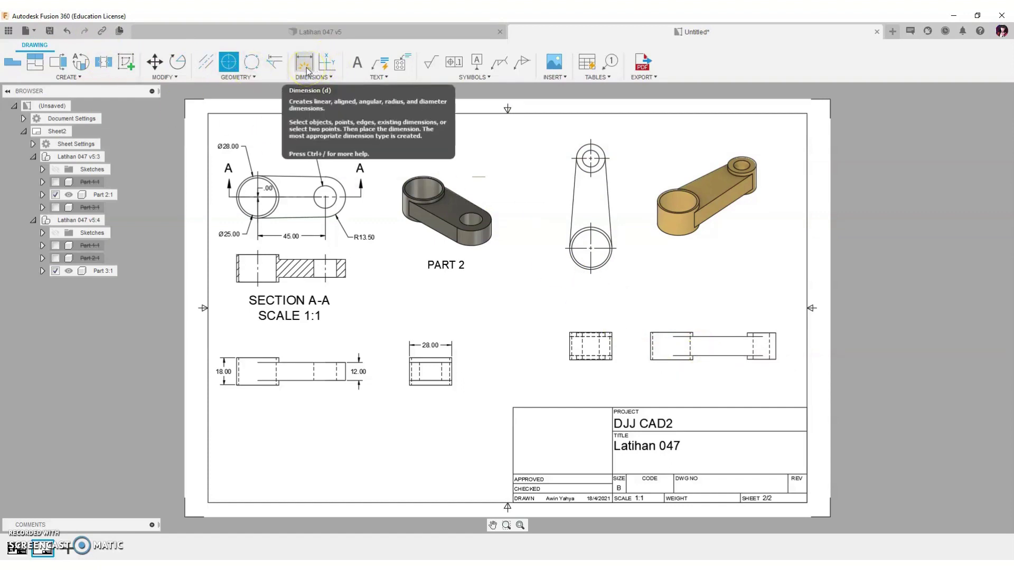
pyautogui.click(307, 71)
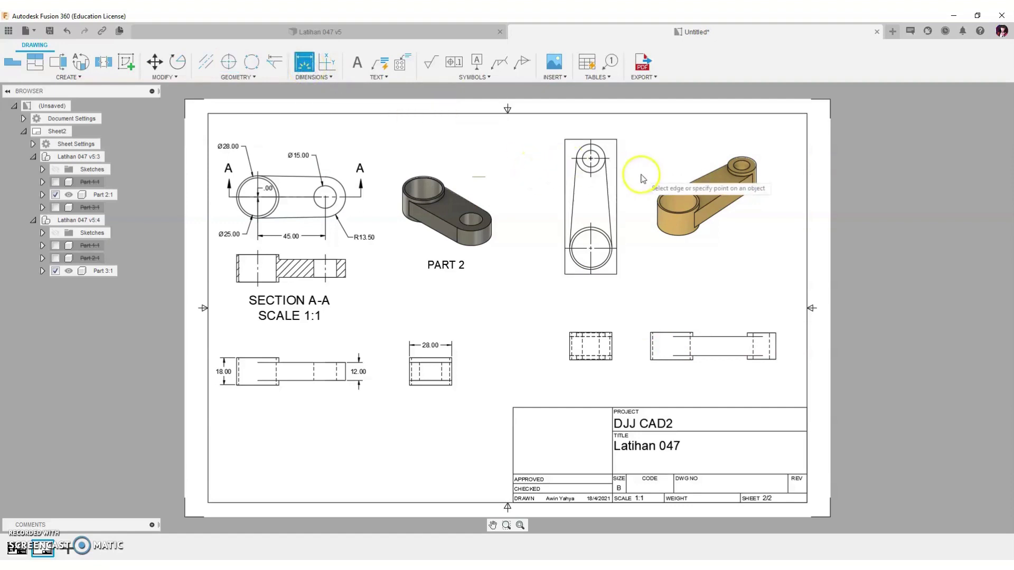
pyautogui.click(590, 159)
pyautogui.click(591, 249)
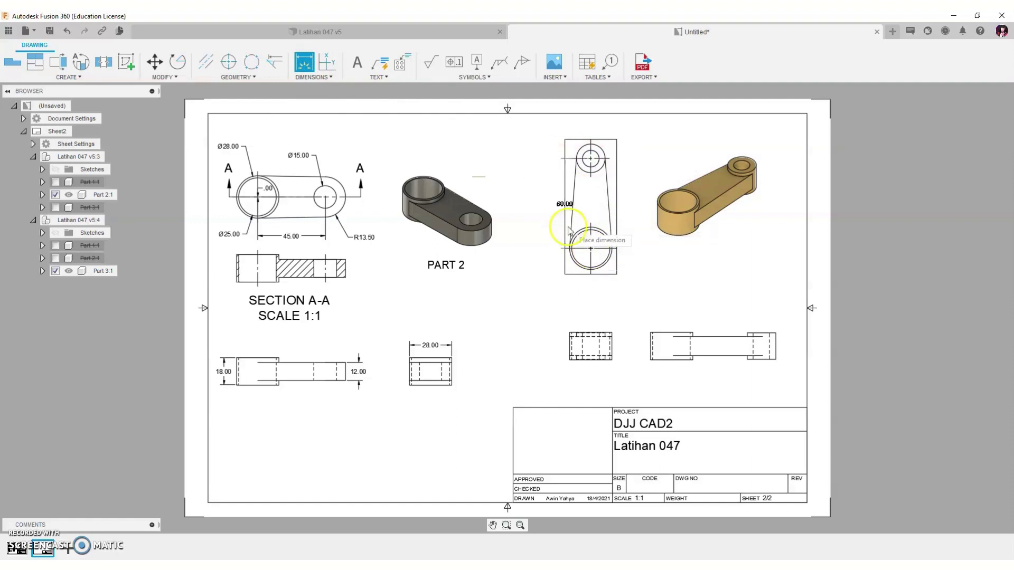
pyautogui.click(551, 227)
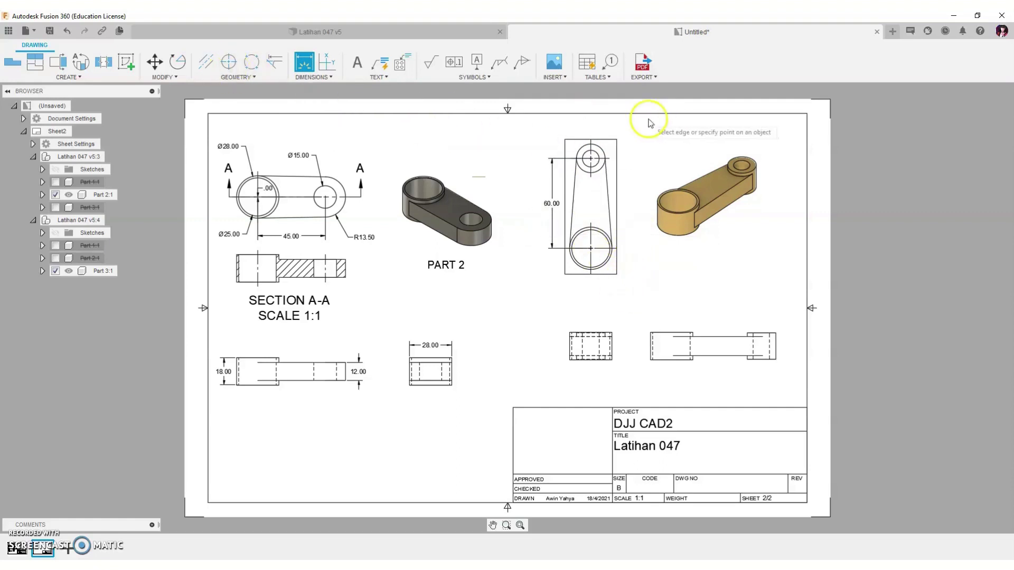
# Add the Ø19.00, Ø11.00, Ø28.00 and Ø25.00 hole diameters.
pyautogui.click(604, 153)
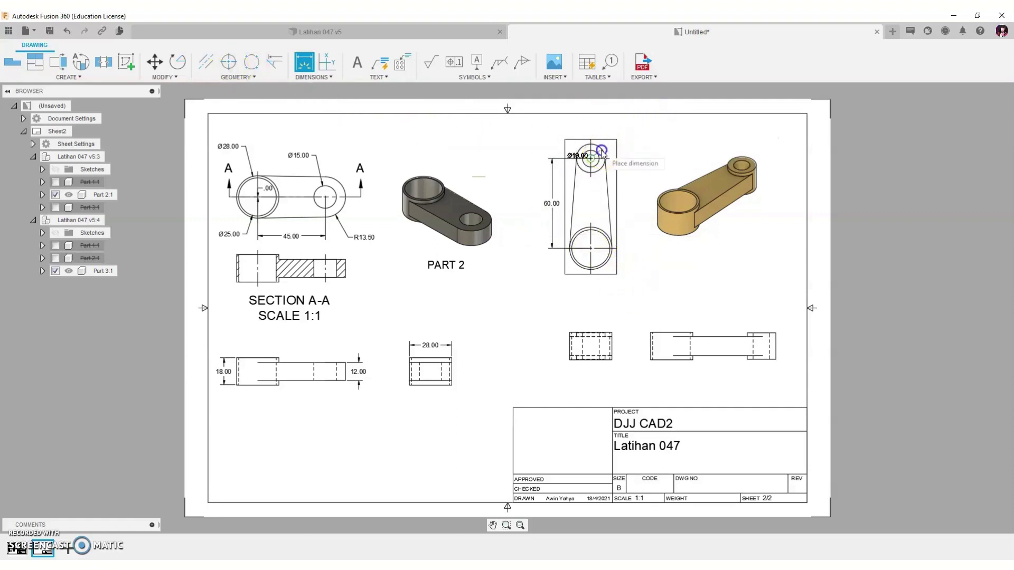
pyautogui.click(607, 132)
pyautogui.click(598, 167)
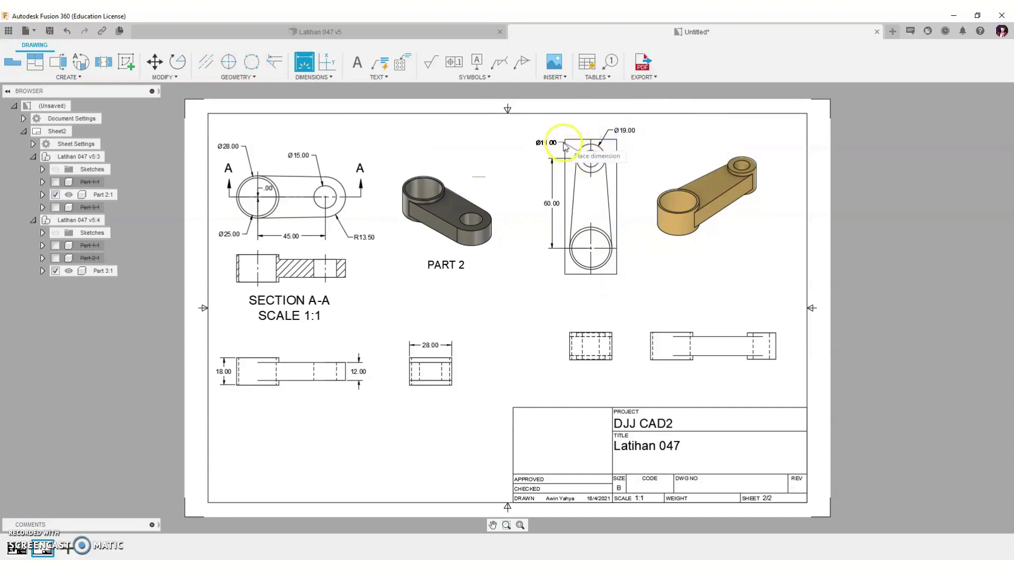
pyautogui.click(568, 134)
pyautogui.click(573, 132)
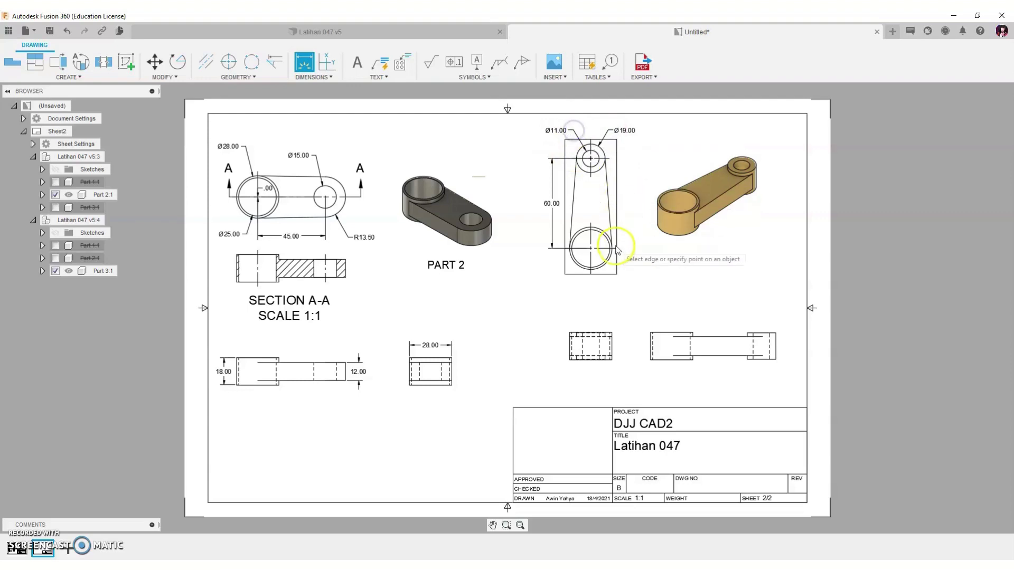
pyautogui.click(605, 263)
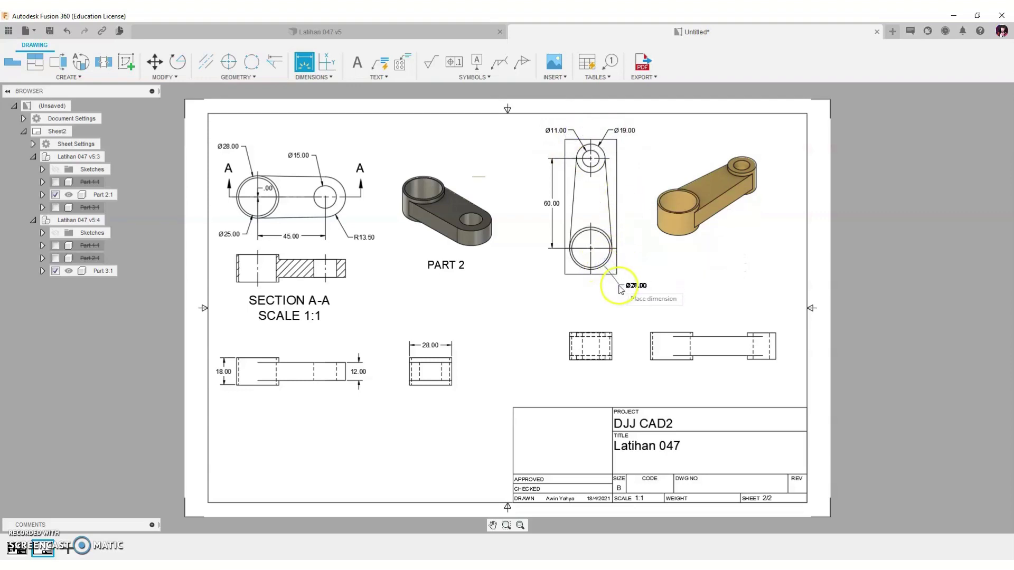
pyautogui.click(581, 266)
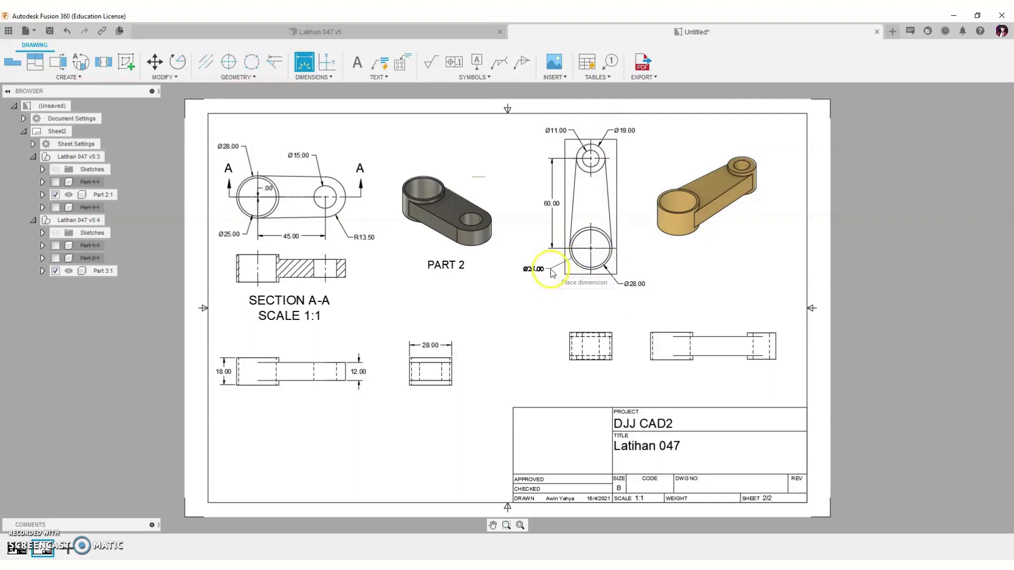
pyautogui.click(551, 272)
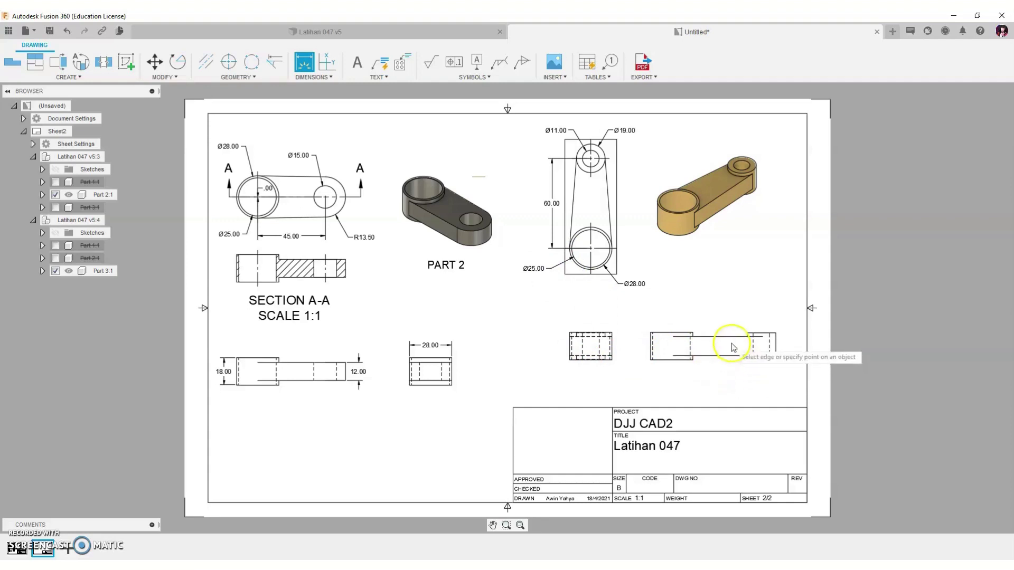
# Dimension the side view's 18.00 left-end and 17.50 right-end heights.
pyautogui.click(651, 333)
pyautogui.click(652, 360)
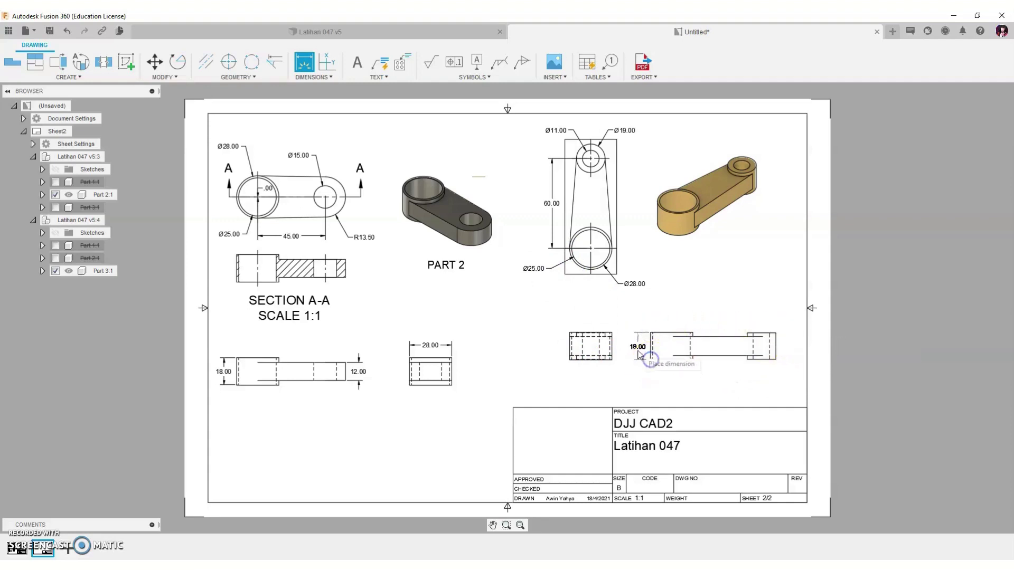
pyautogui.click(638, 355)
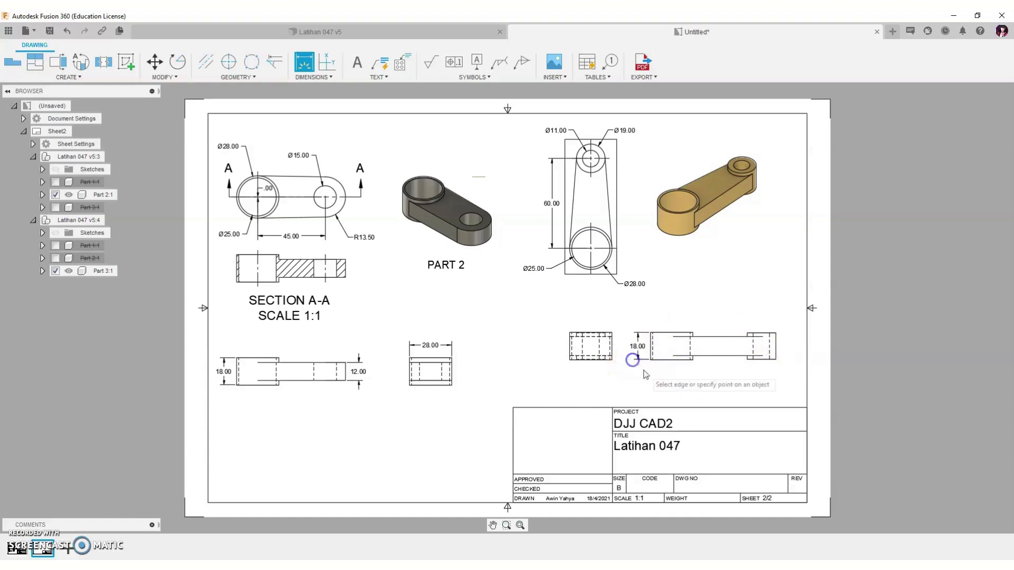
pyautogui.click(776, 359)
pyautogui.click(776, 336)
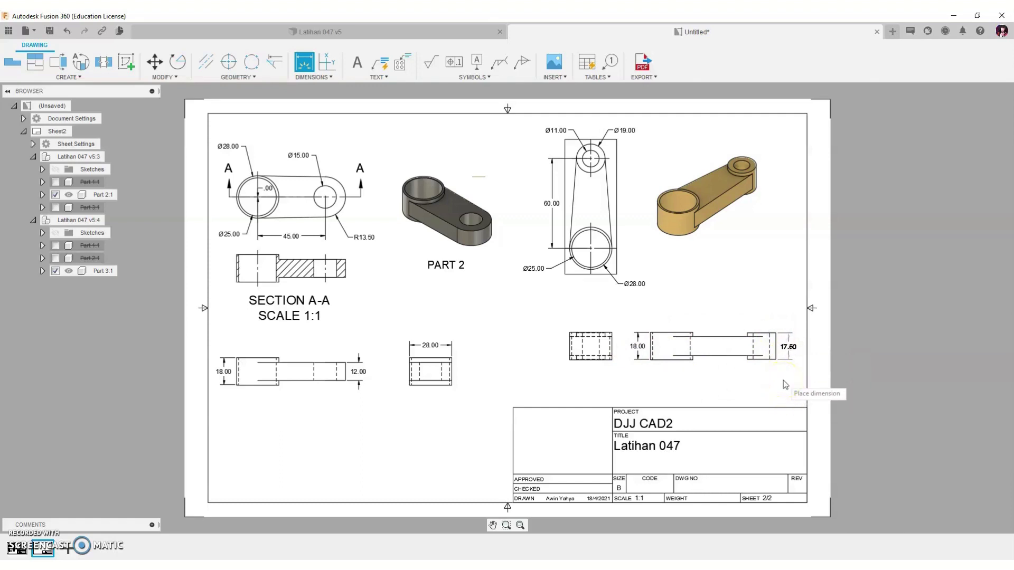
pyautogui.moveTo(785, 384)
pyautogui.mouseDown()
pyautogui.moveTo(735, 413)
pyautogui.moveTo(673, 376)
pyautogui.mouseUp()
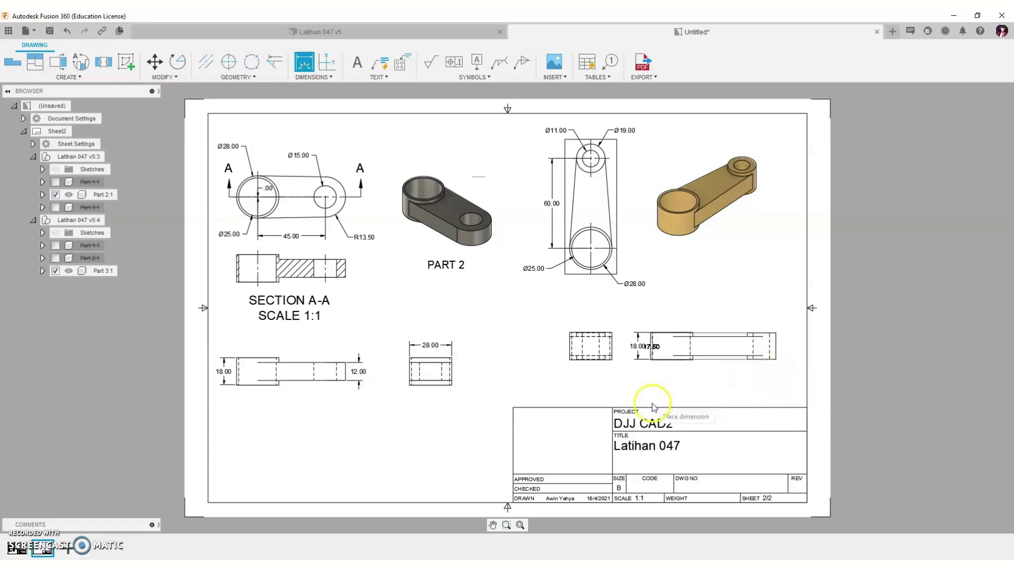
pyautogui.moveTo(671, 376); pyautogui.dragTo(790, 371)
pyautogui.rightClick(790, 371)
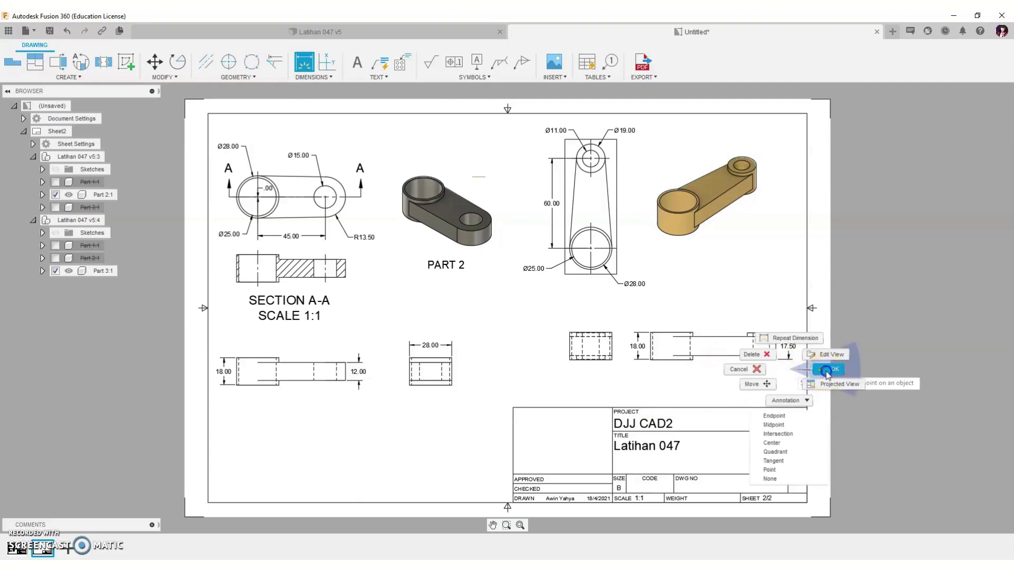
pyautogui.click(827, 372)
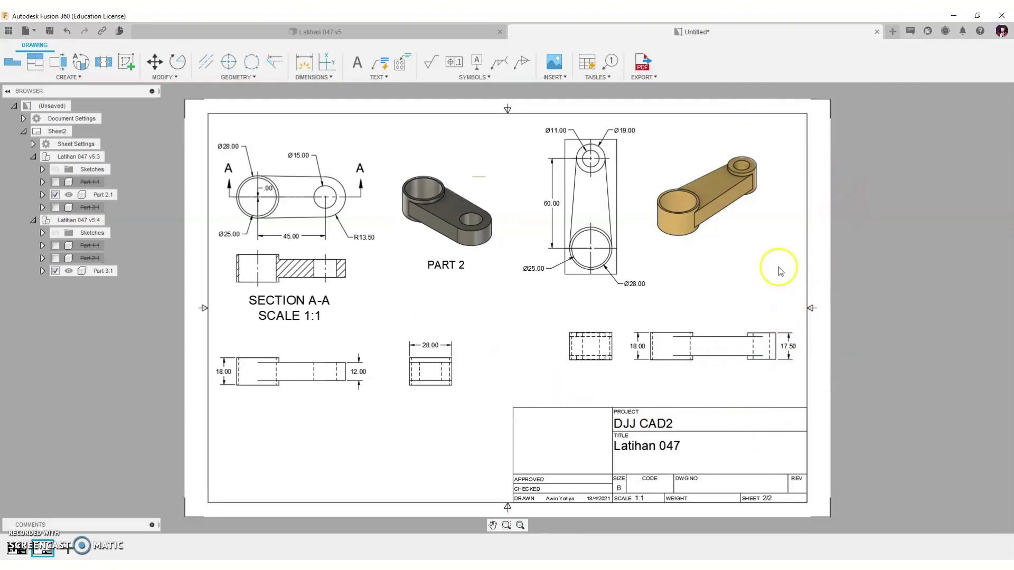
# Add the 12.50 height of the thin middle section below the side view.
pyautogui.click(308, 63)
pyautogui.click(721, 345)
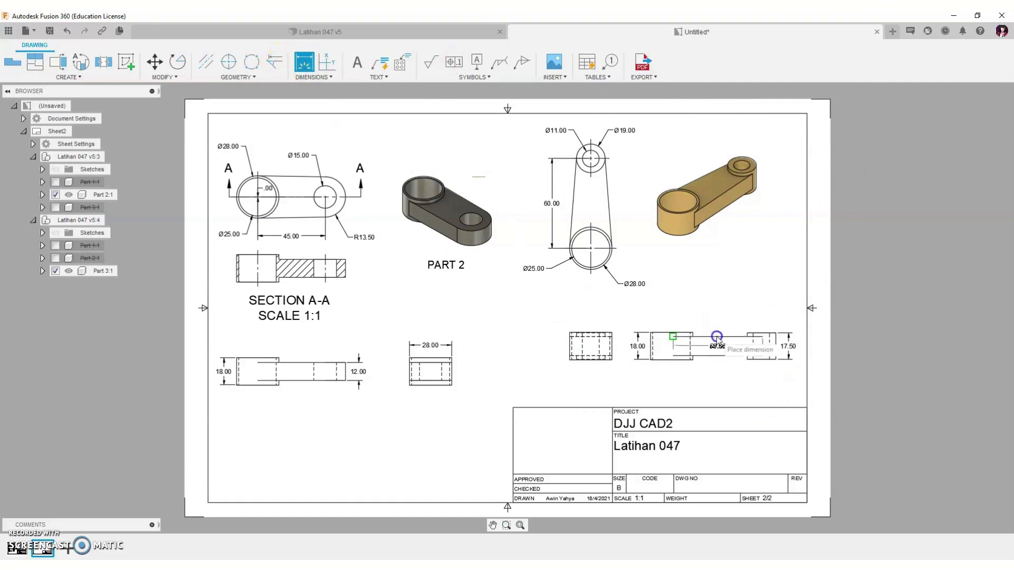
pyautogui.moveTo(716, 363); pyautogui.dragTo(733, 368)
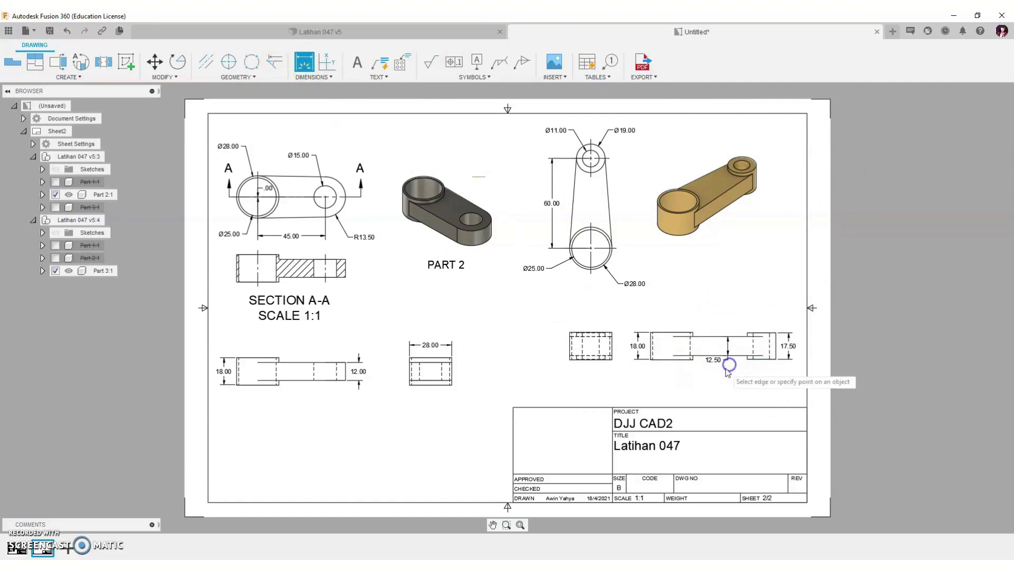
pyautogui.rightClick(712, 374)
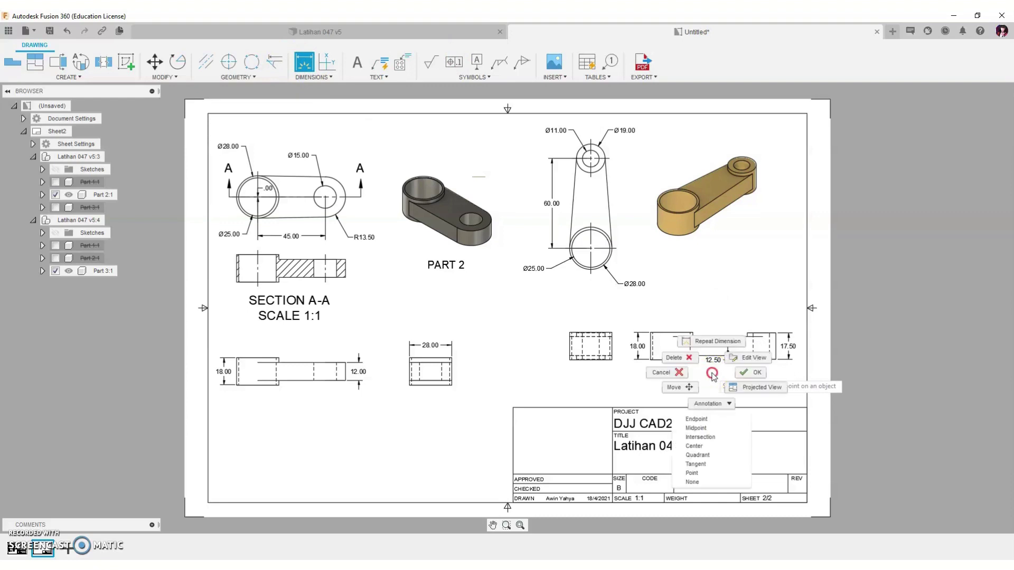
pyautogui.click(745, 372)
pyautogui.moveTo(714, 364); pyautogui.dragTo(713, 374)
pyautogui.click(745, 387)
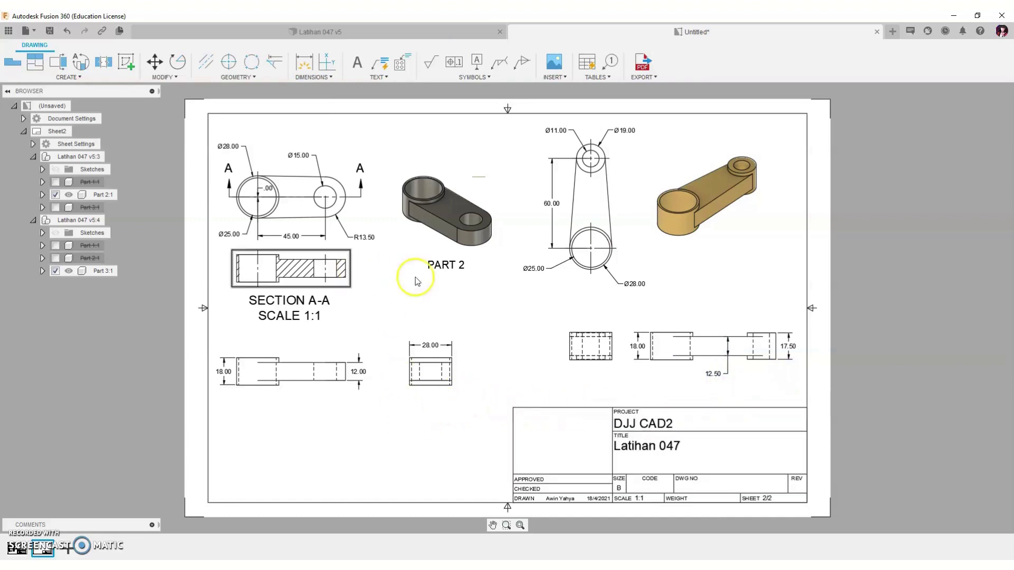
# Copy the PART 2 label beneath Part 3's shaded isometric view and change it to PART 3.
pyautogui.rightClick(452, 267)
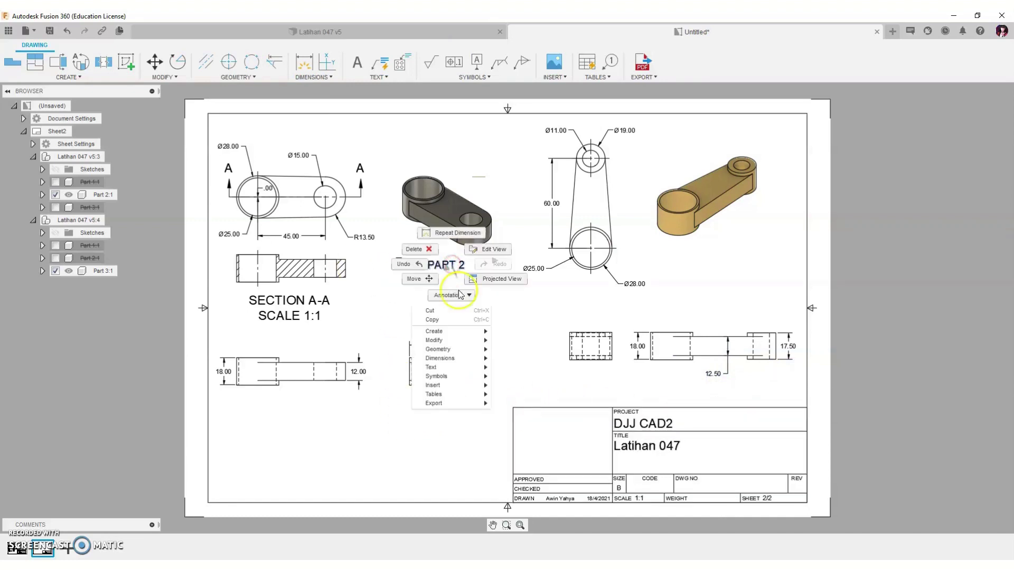
pyautogui.click(442, 320)
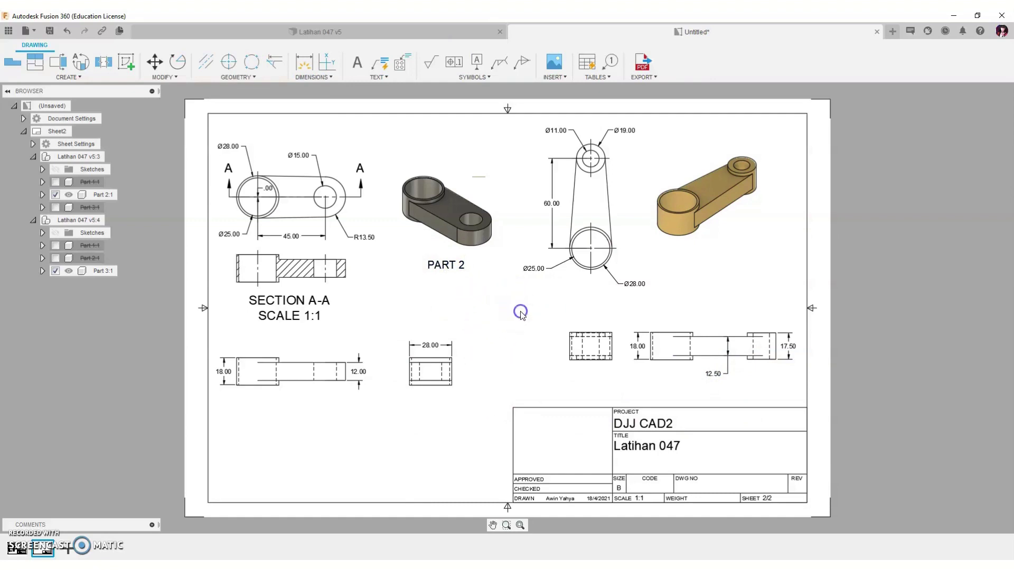
pyautogui.click(478, 284)
pyautogui.click(437, 272)
pyautogui.press('m')
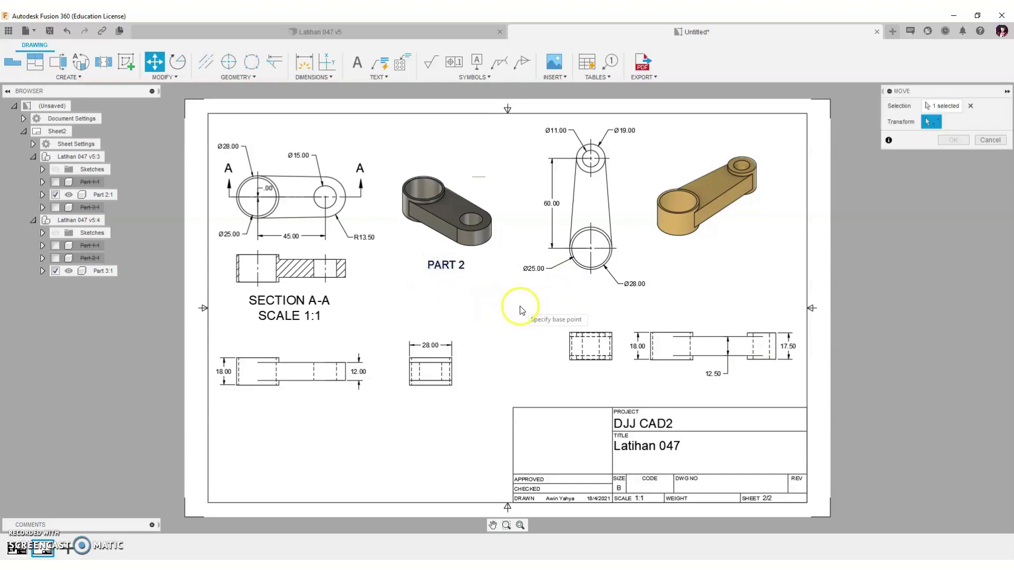
pyautogui.click(521, 306)
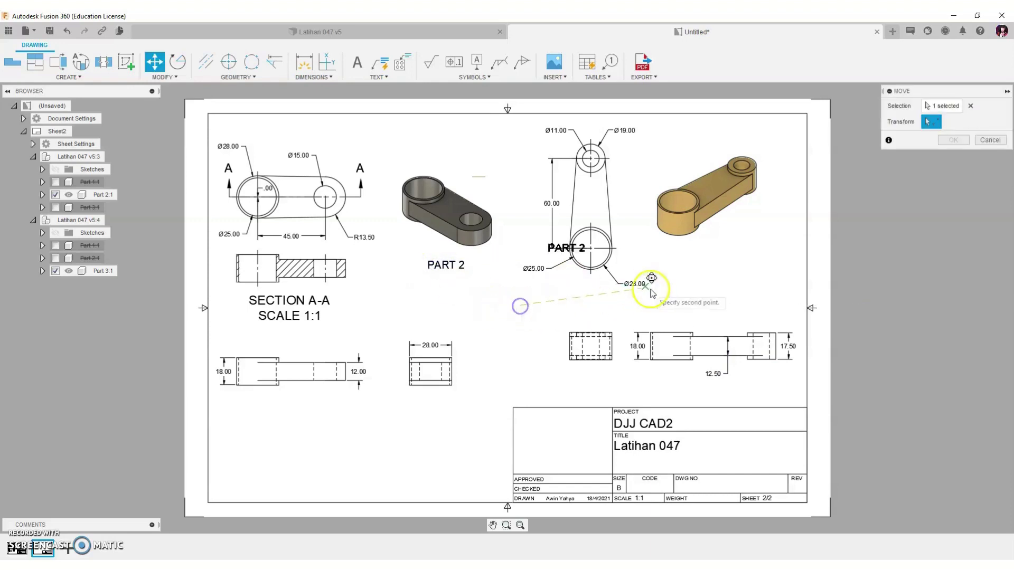
pyautogui.click(777, 306)
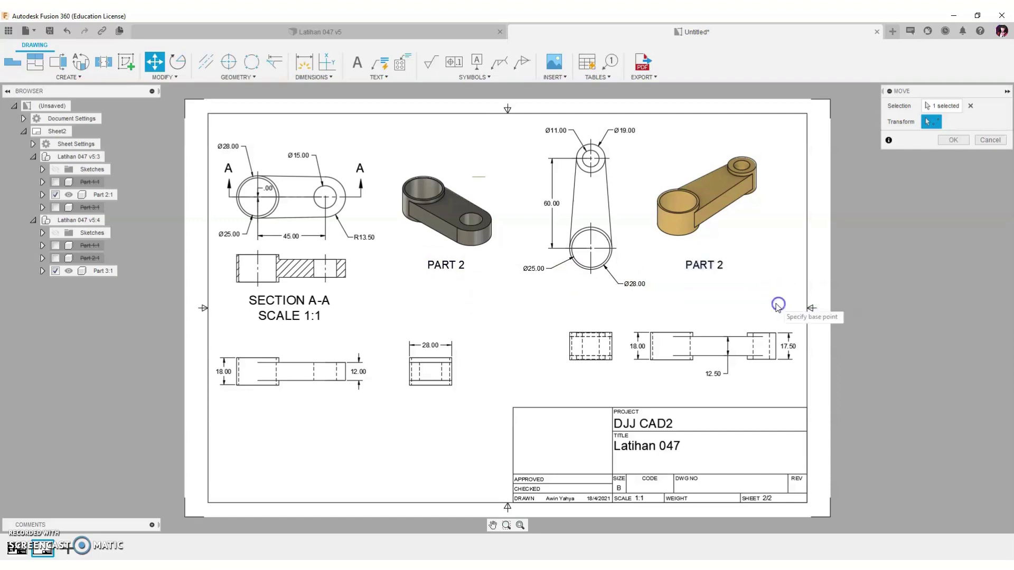
pyautogui.rightClick(728, 293)
pyautogui.click(755, 288)
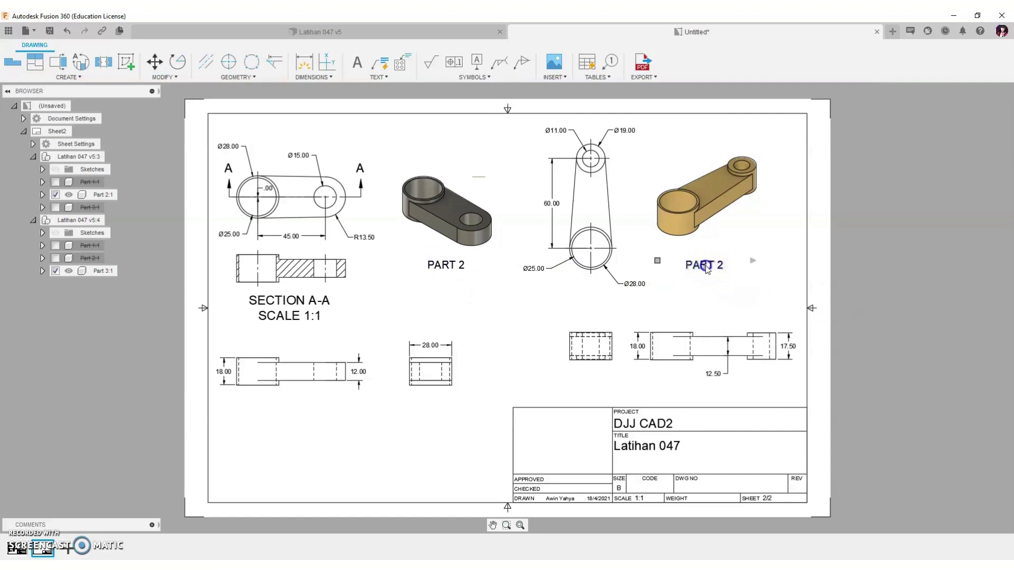
pyautogui.doubleClick(707, 267)
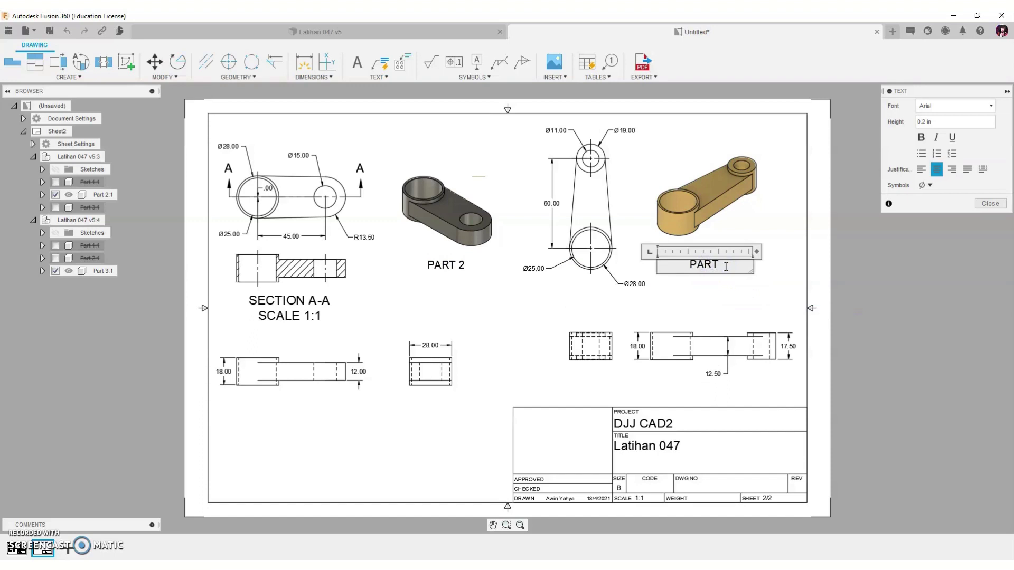
pyautogui.write('3')
pyautogui.click(740, 302)
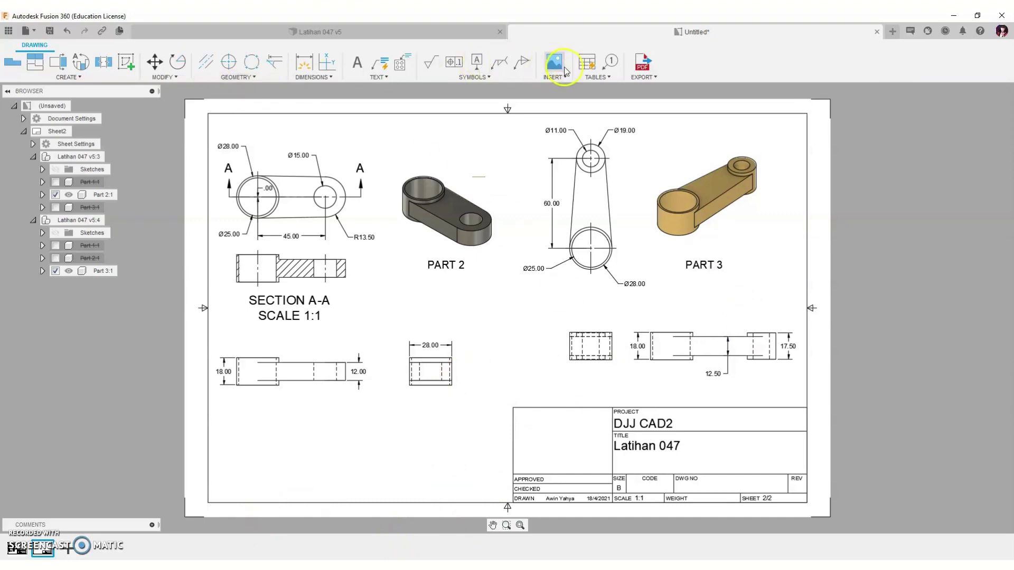
# Insert psa logo.png at scale 0.5 into Sheet 2's title block.
pyautogui.click(561, 66)
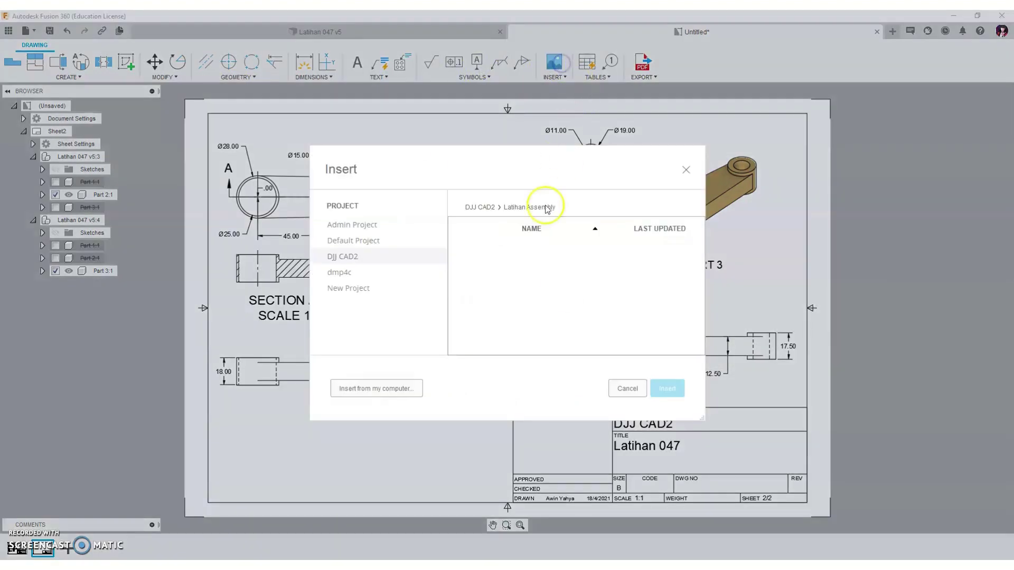
pyautogui.click(402, 388)
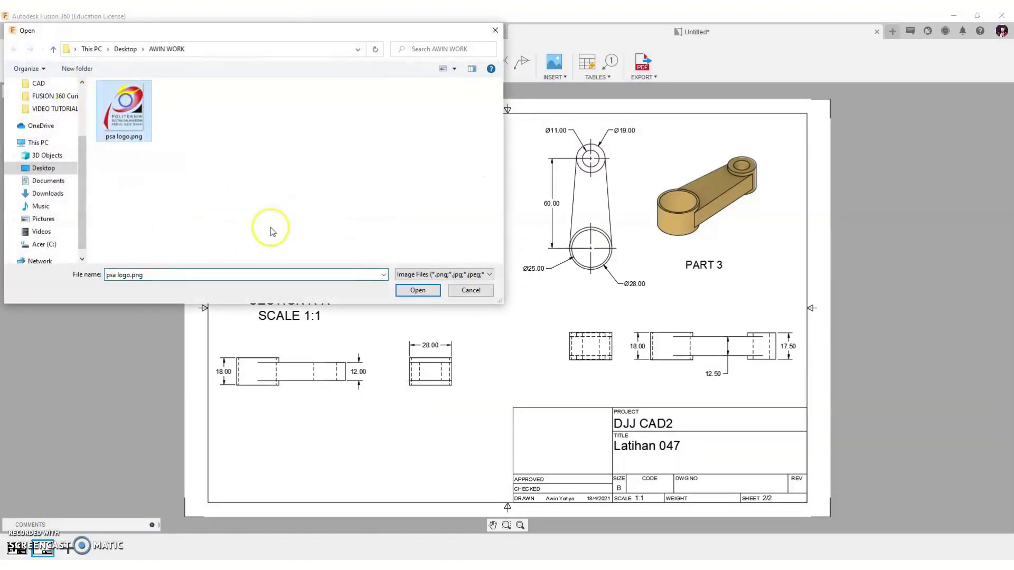
pyautogui.click(430, 291)
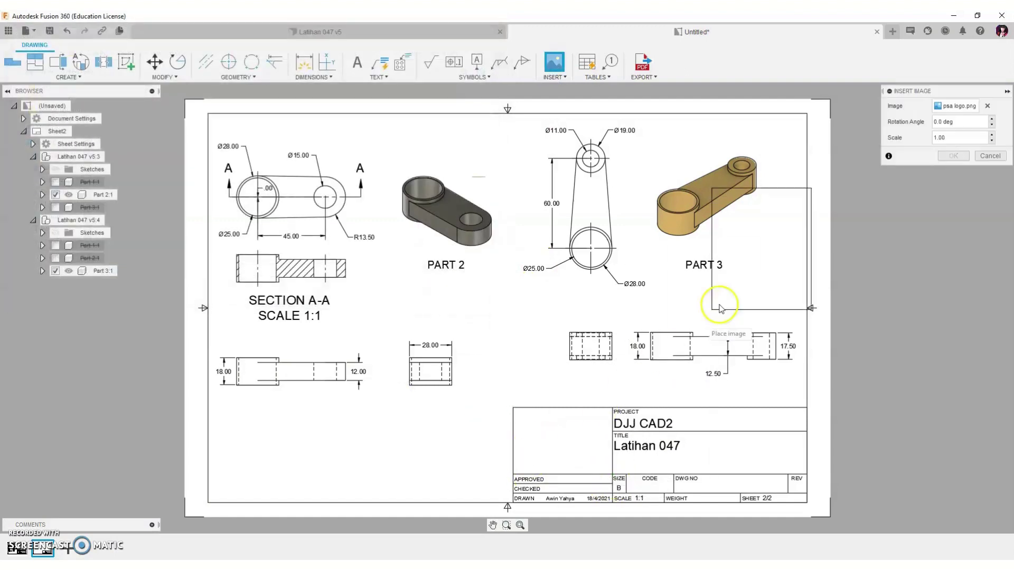
pyautogui.moveTo(948, 138); pyautogui.dragTo(916, 139)
pyautogui.write('0.5')
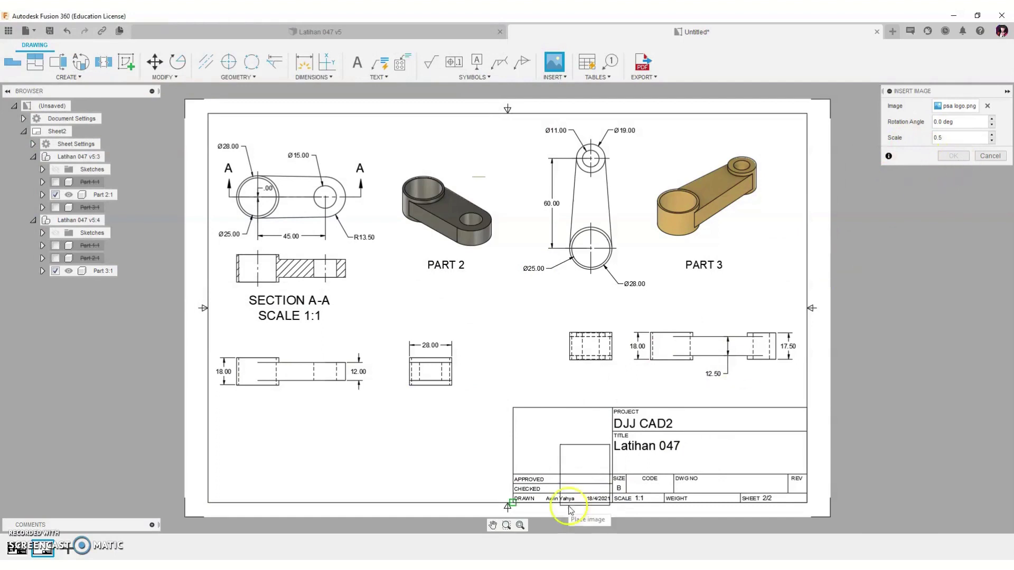
pyautogui.click(538, 477)
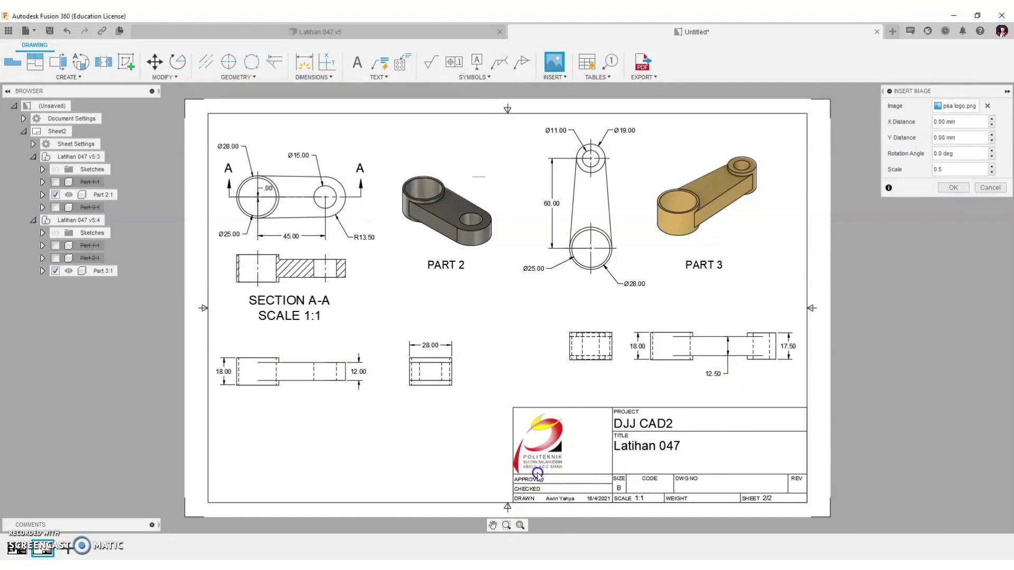
pyautogui.click(951, 188)
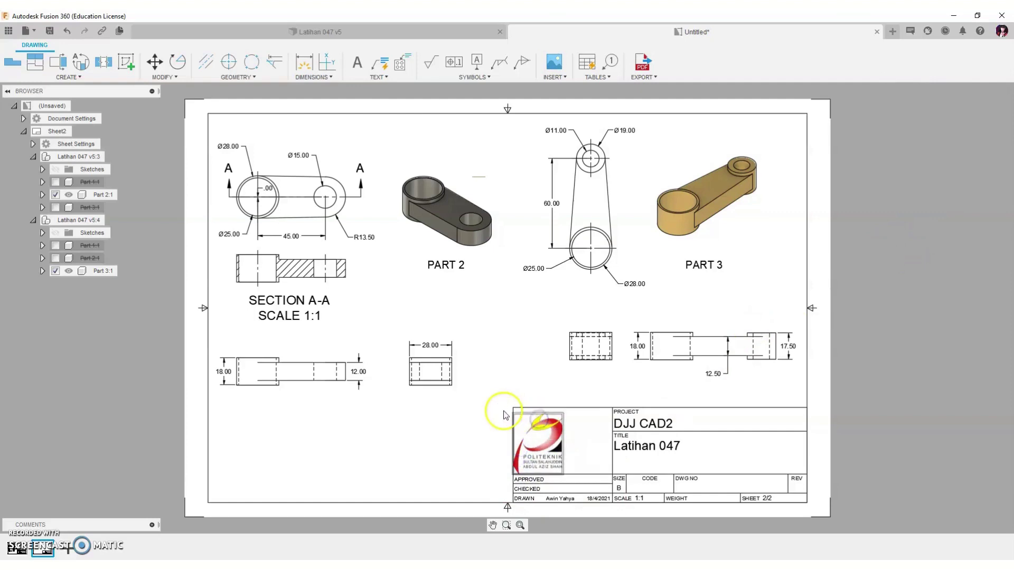
# Reposition the logo to sit inside the empty left box beside DJJ CAD2.
pyautogui.click(480, 426)
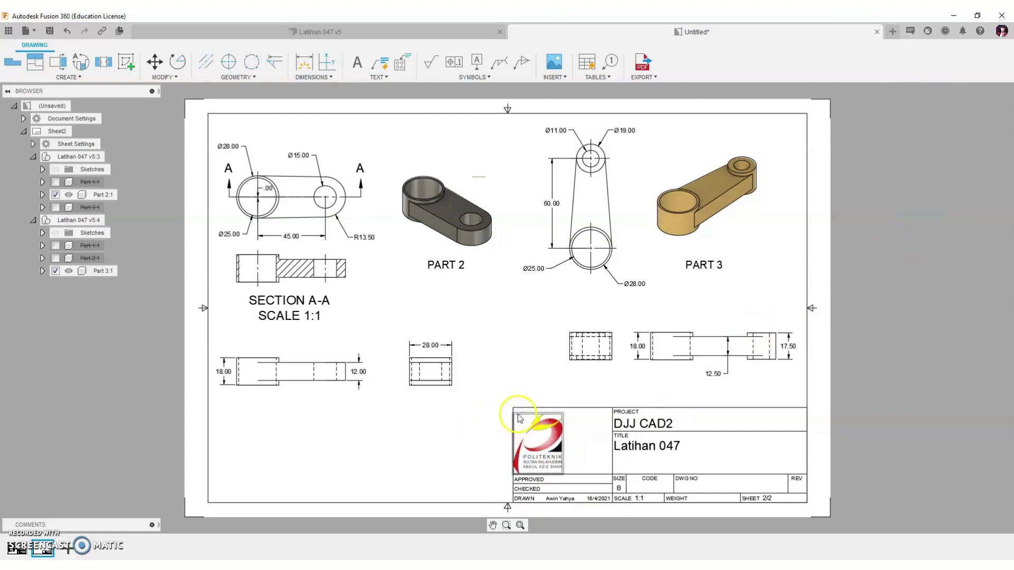
pyautogui.click(518, 413)
pyautogui.click(547, 414)
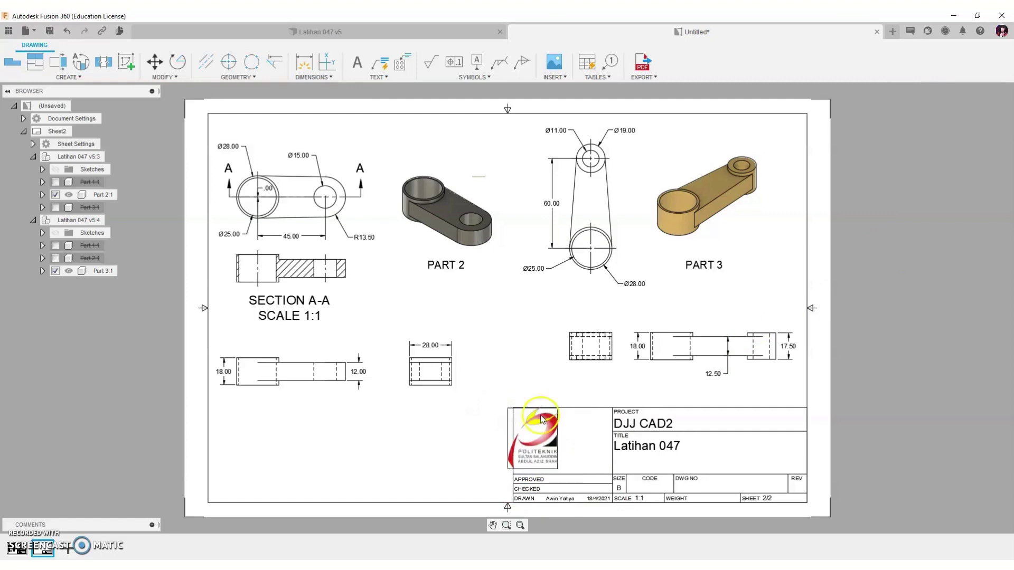
pyautogui.click(511, 417)
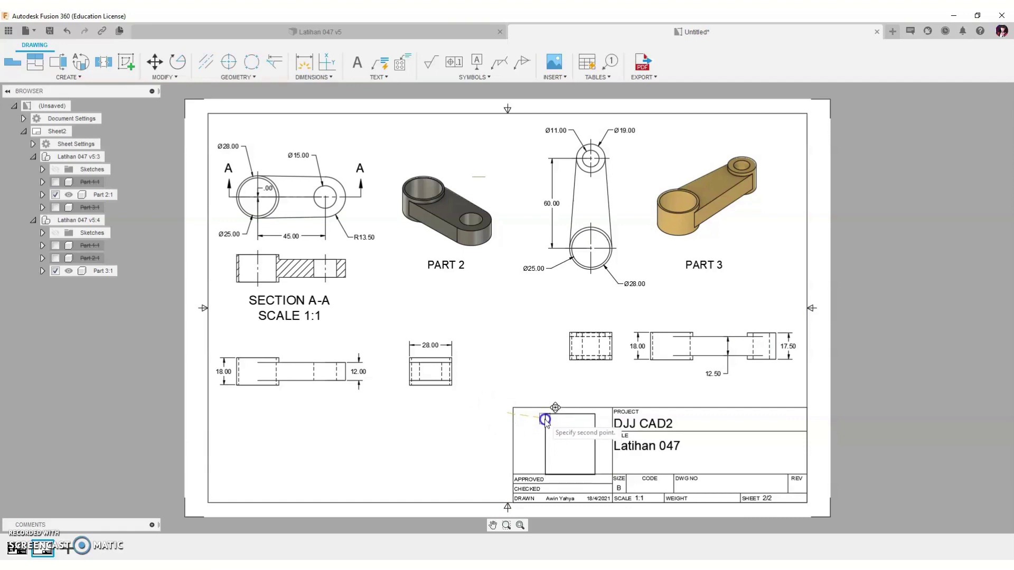
pyautogui.click(545, 421)
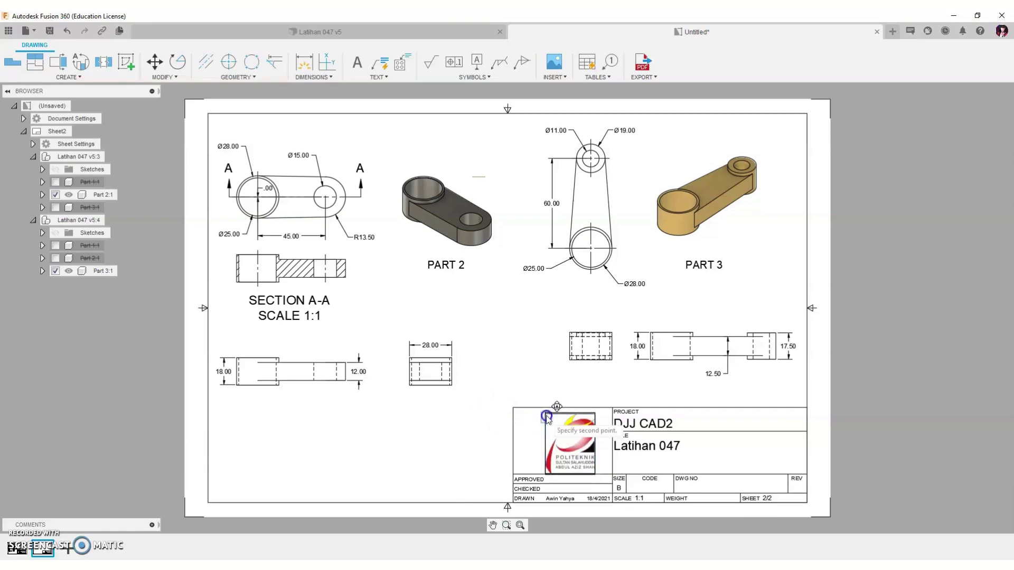
pyautogui.click(551, 402)
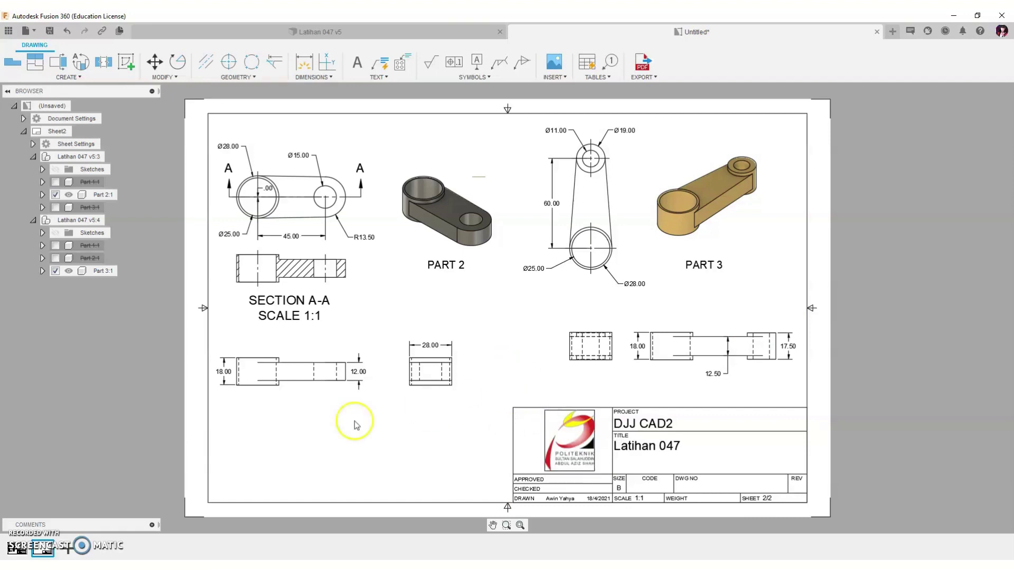
# Place a SIDE VIEW label just below the cylinder view on Sheet 1.
pyautogui.click(10, 551)
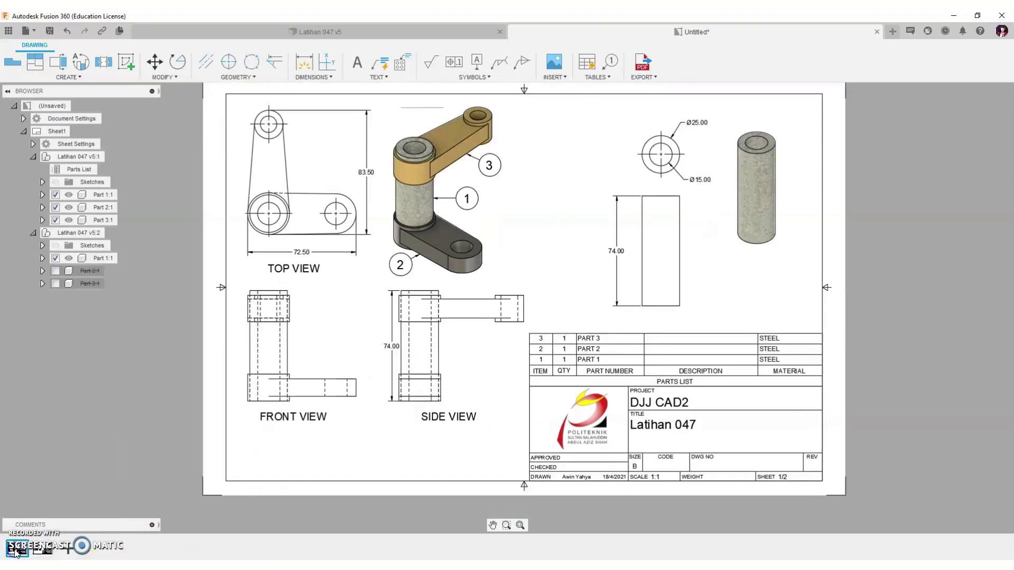
pyautogui.click(455, 419)
pyautogui.click(714, 299)
pyautogui.press('m')
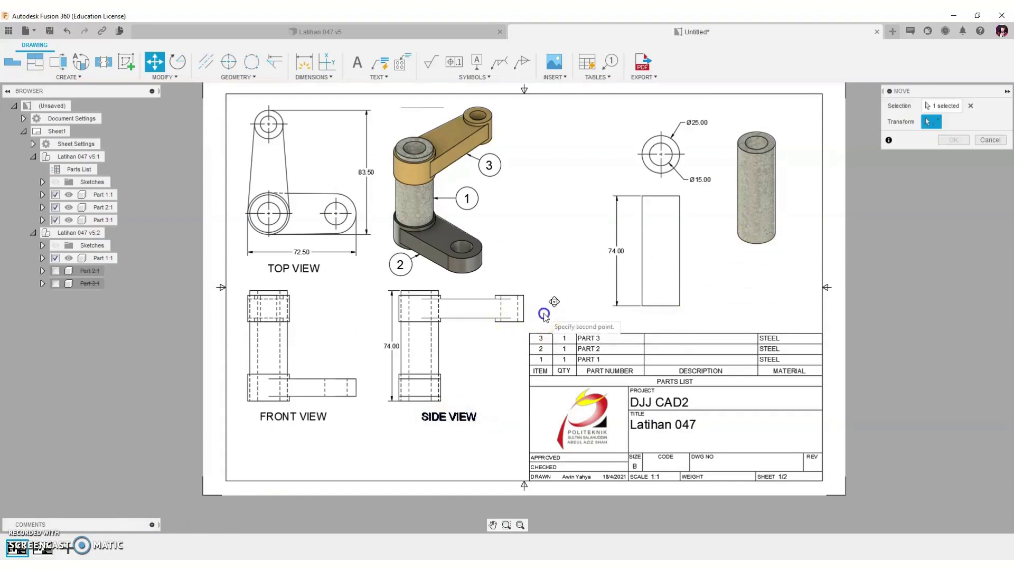
pyautogui.click(544, 313)
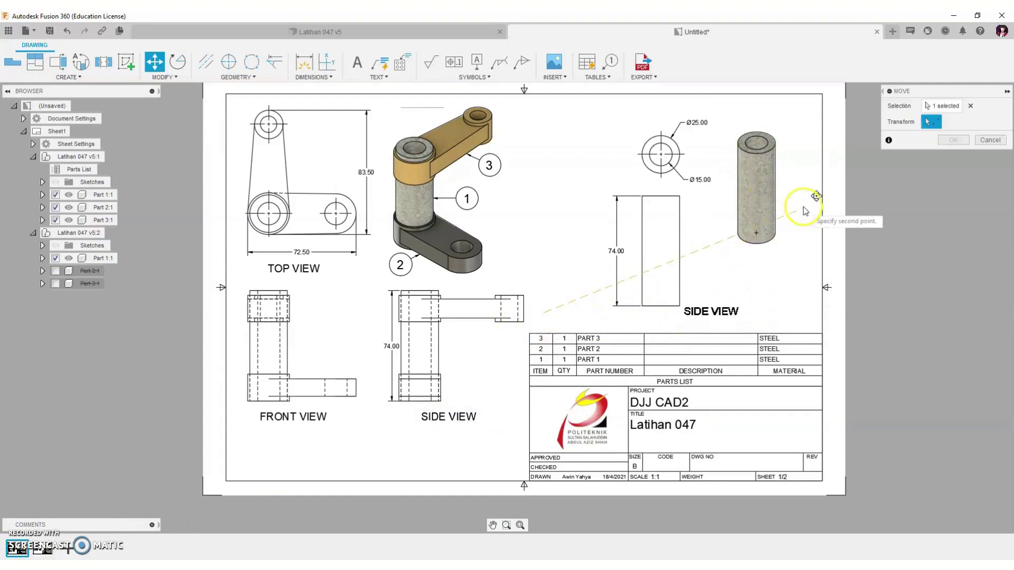
pyautogui.click(836, 159)
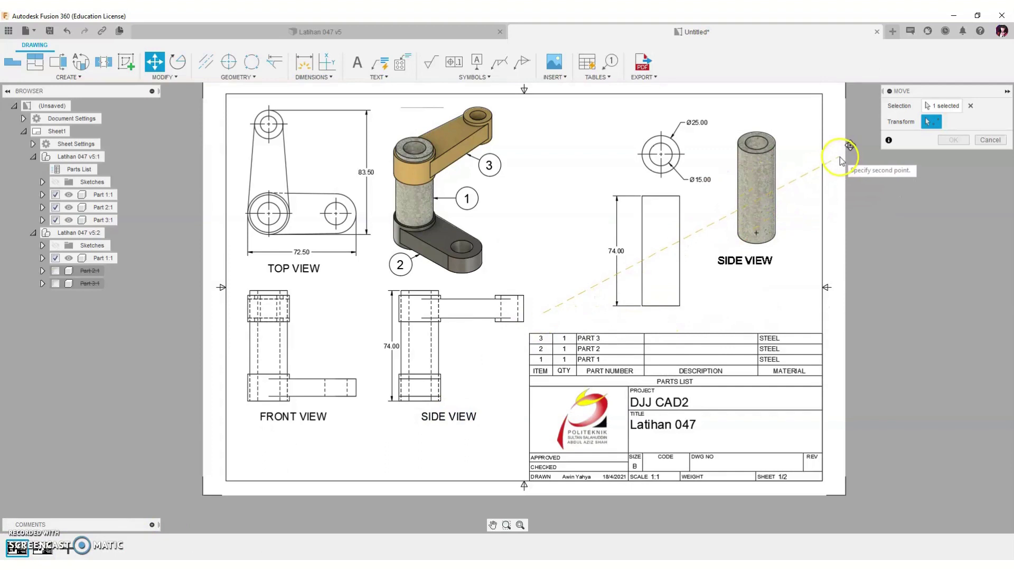
pyautogui.rightClick(748, 263)
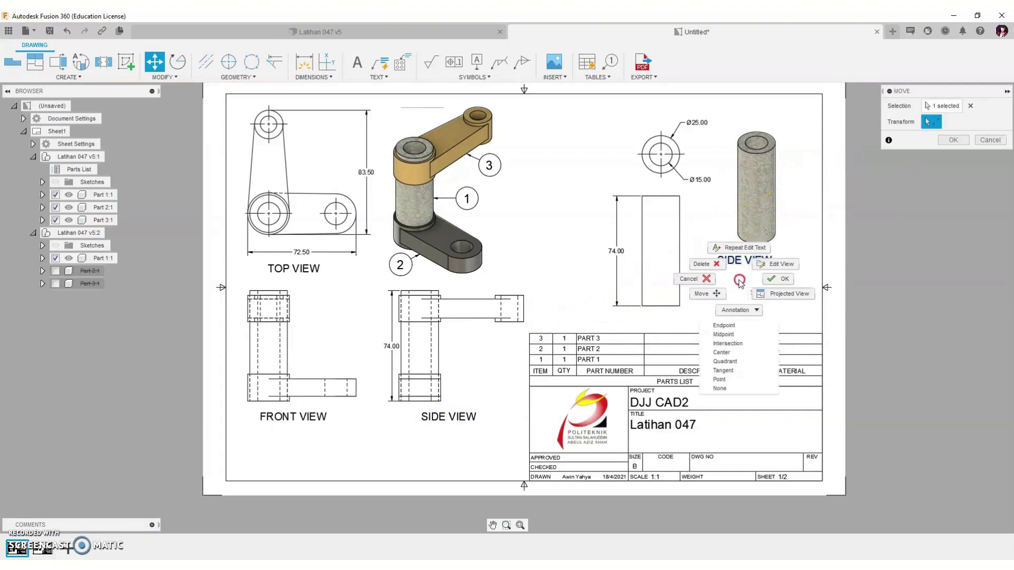
pyautogui.click(766, 273)
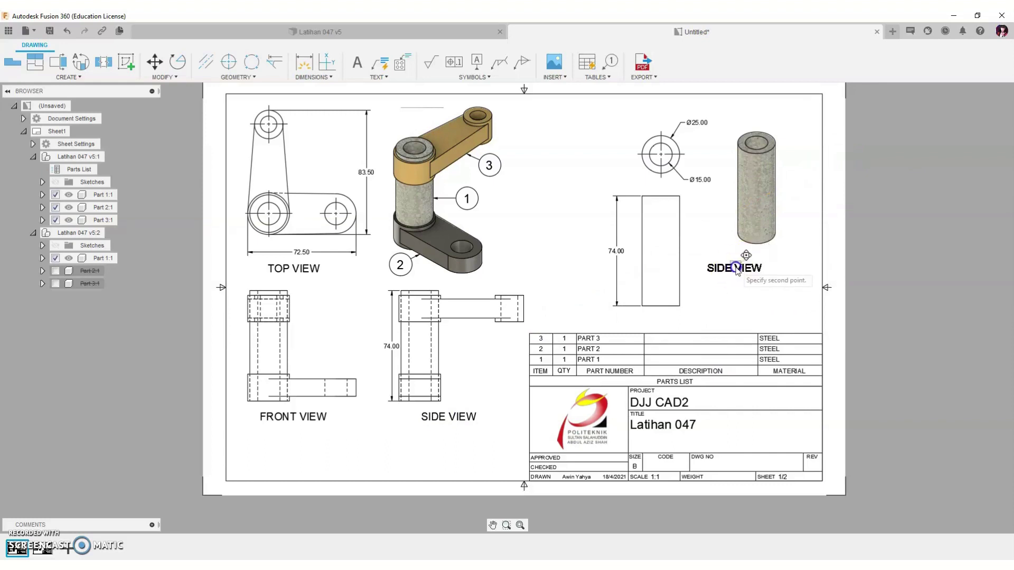
pyautogui.click(755, 270)
# Change the label text to PART 1 and save the drawing as Latihan 047 Drawing.
pyautogui.doubleClick(756, 268)
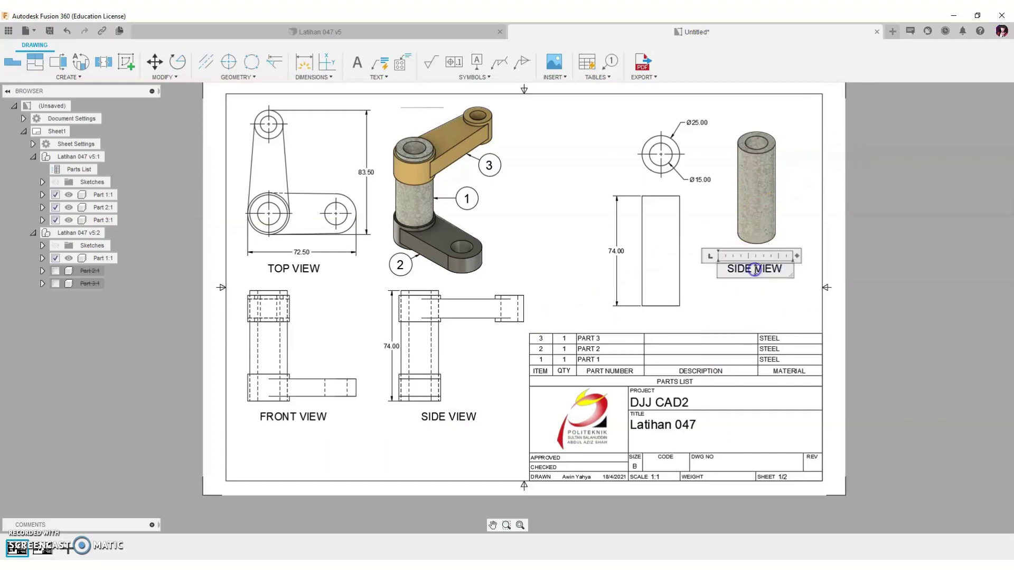
pyautogui.click(783, 268)
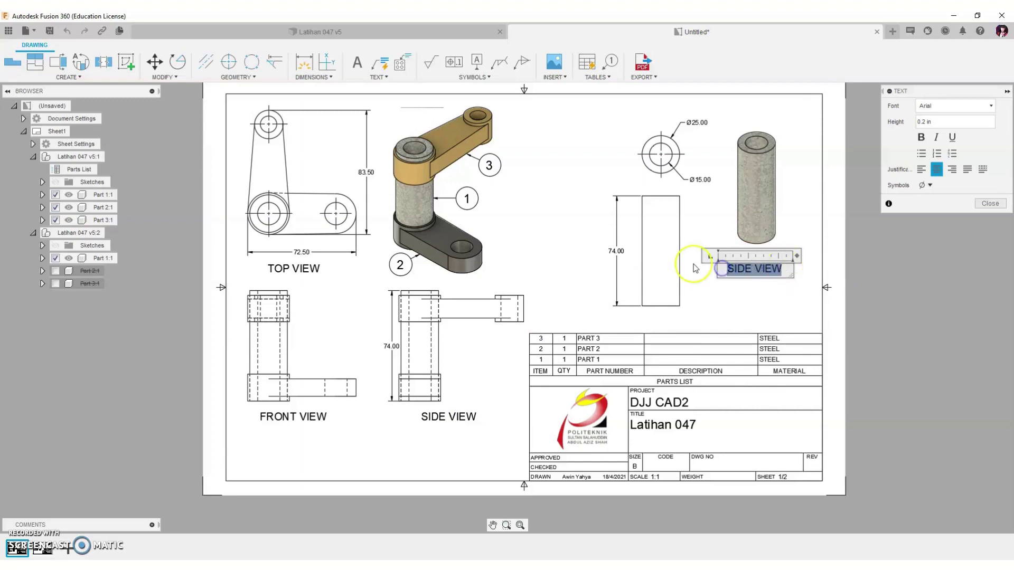
pyautogui.write('PART 1')
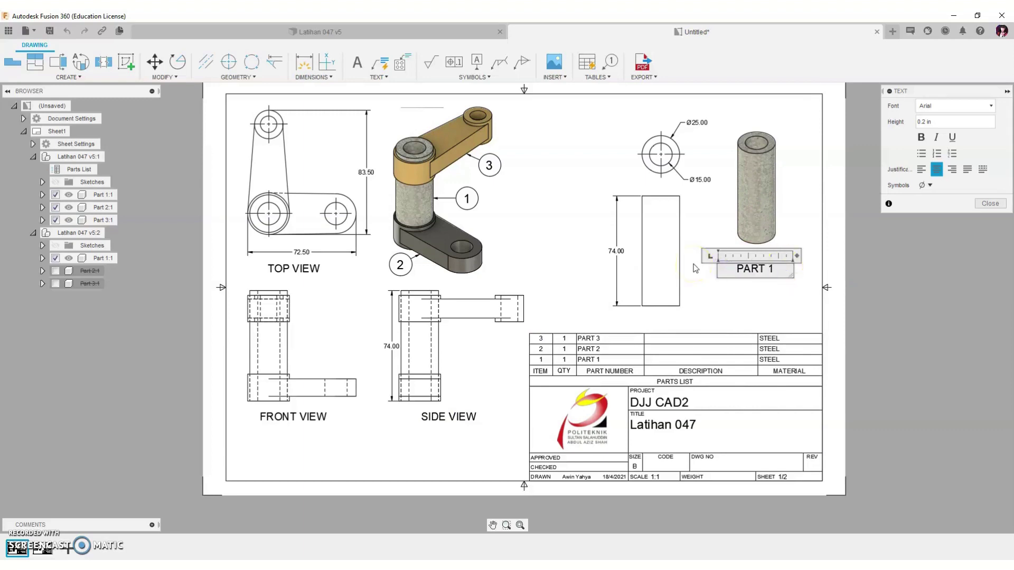
pyautogui.click(991, 205)
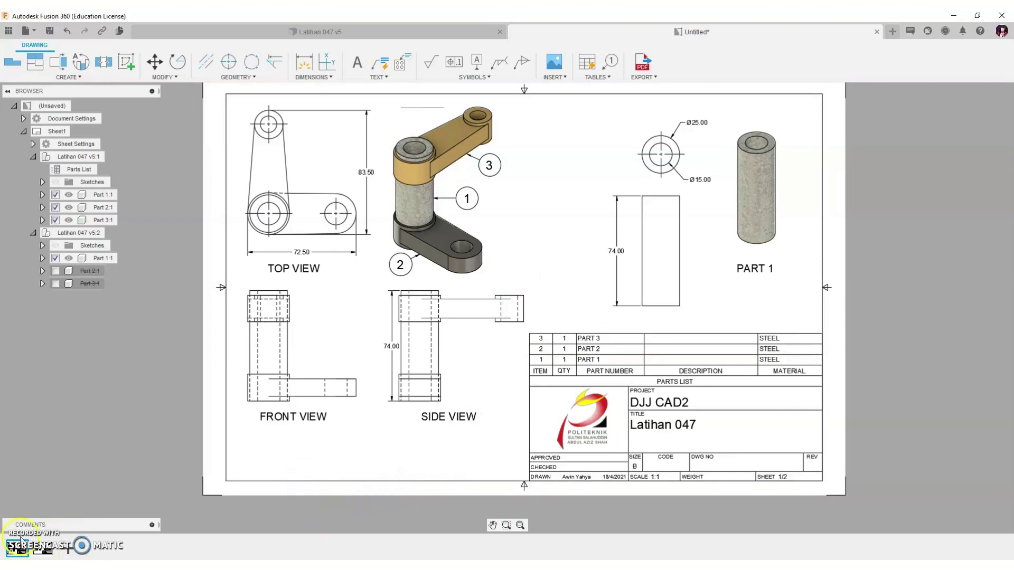
pyautogui.click(52, 33)
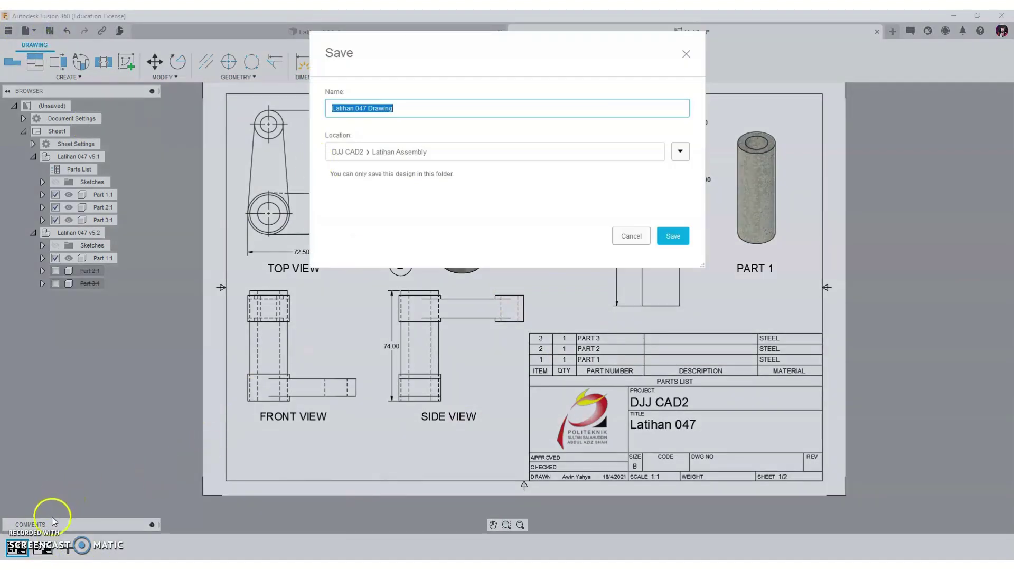